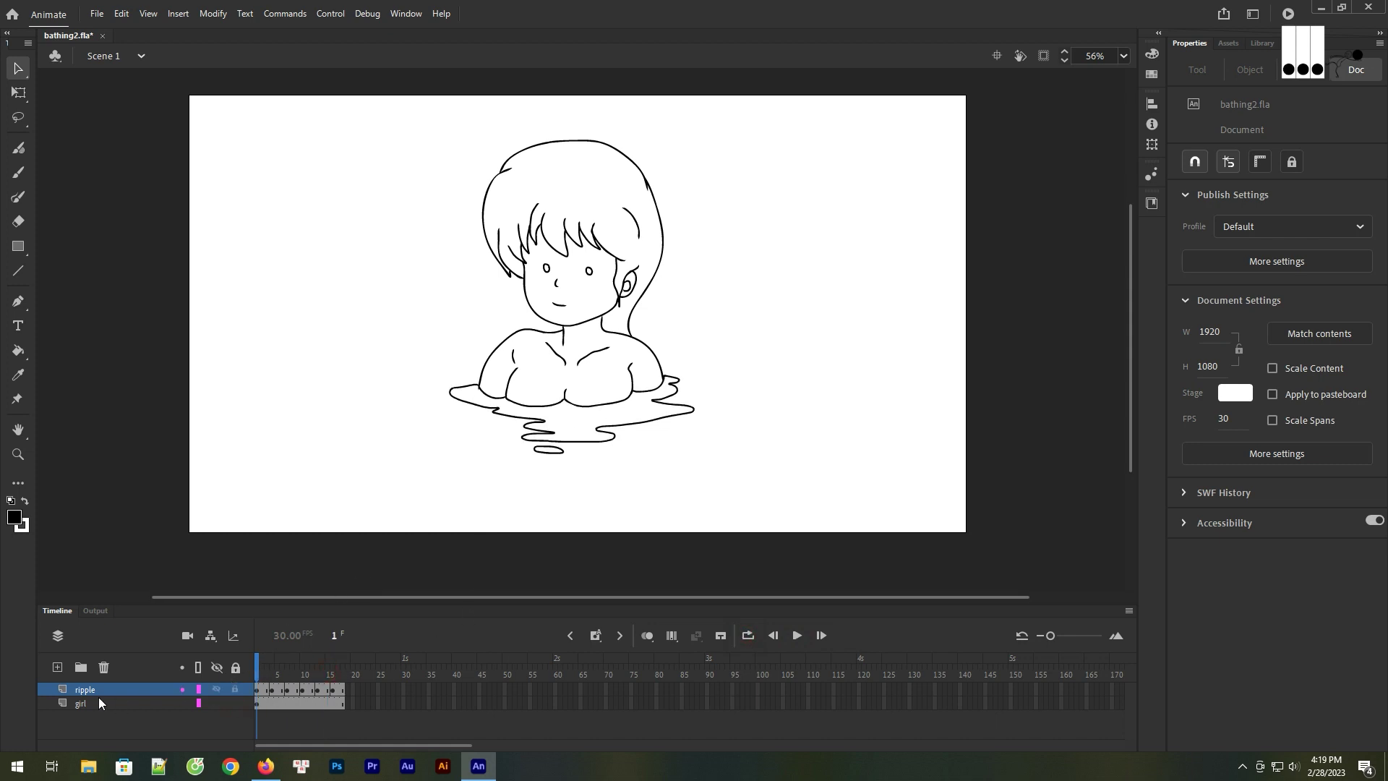
Lock the ripple layer and fill both of the girl's eyes with black on the girl layer
click(256, 703)
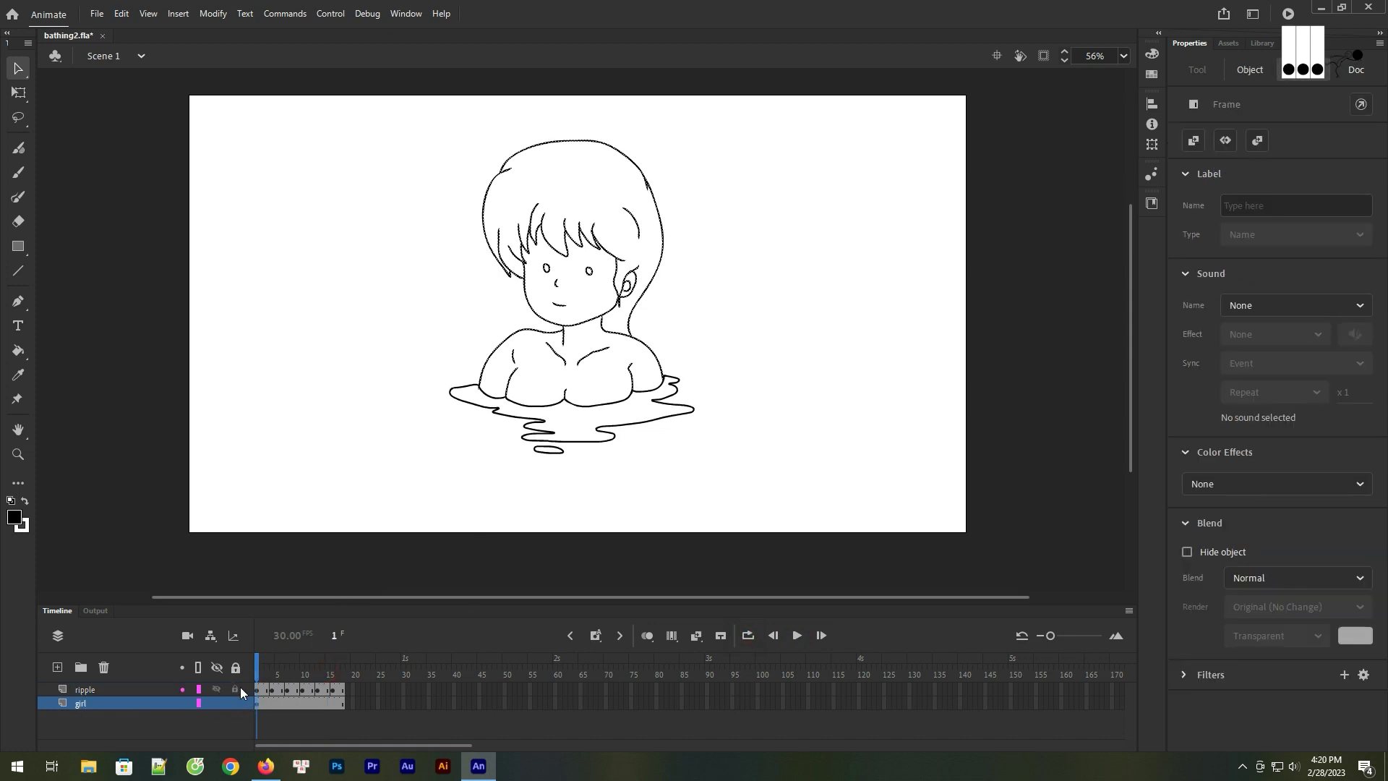
click(772, 438)
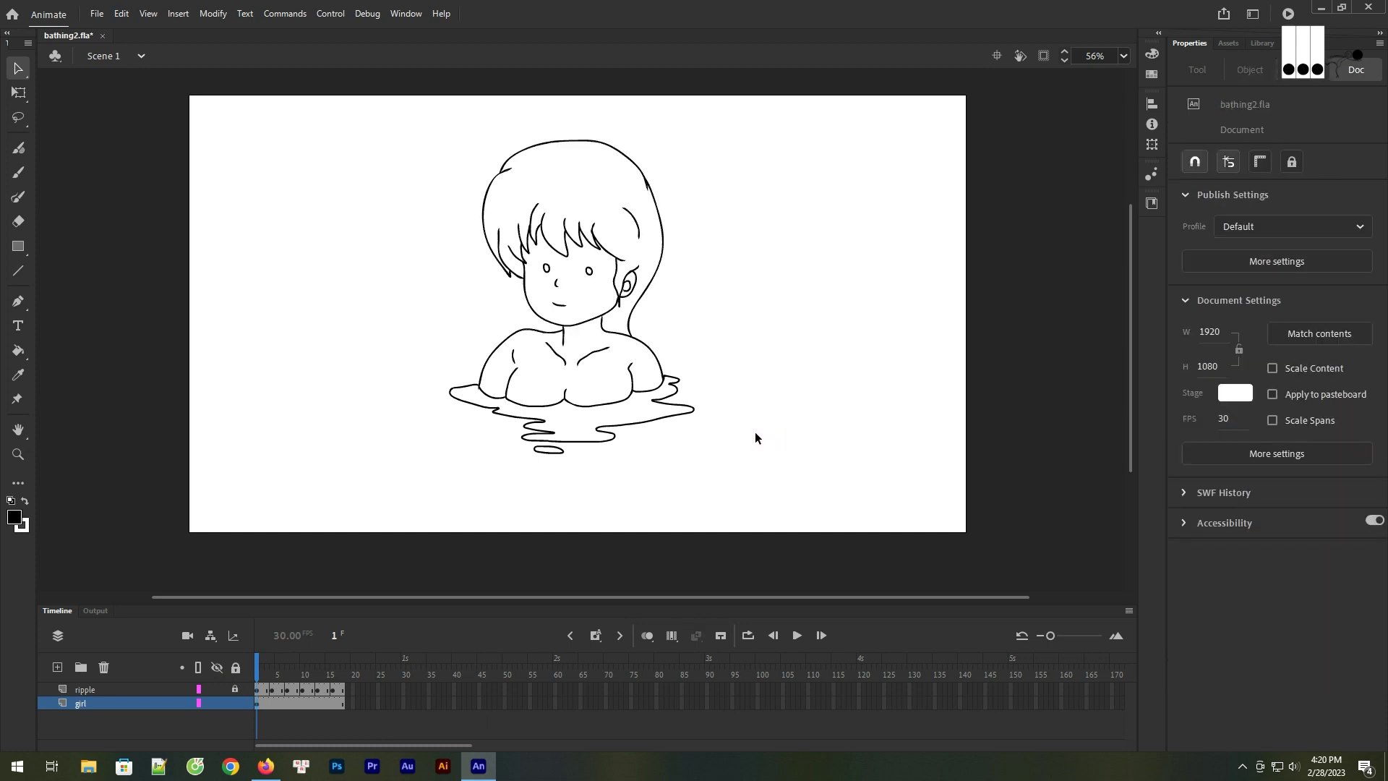
drag(360, 118, 731, 462)
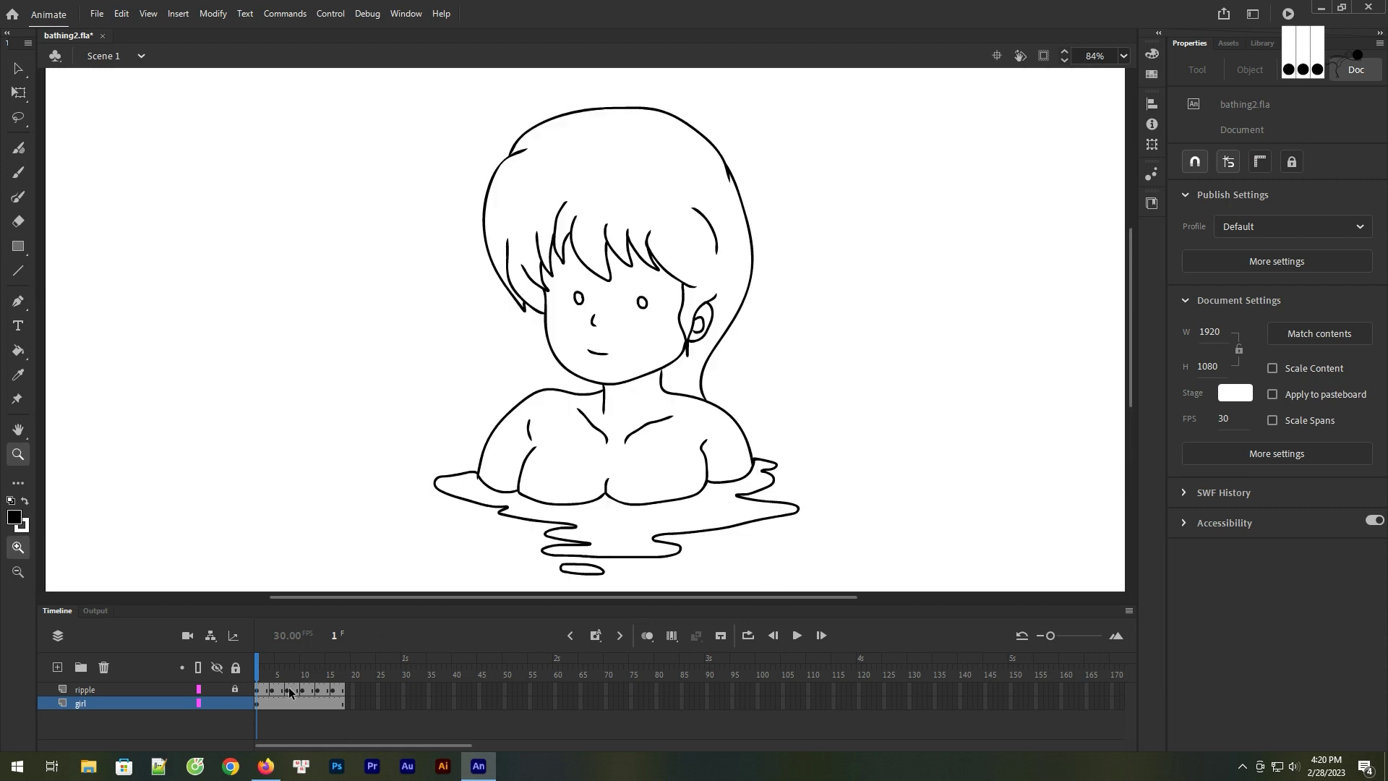
click(257, 703)
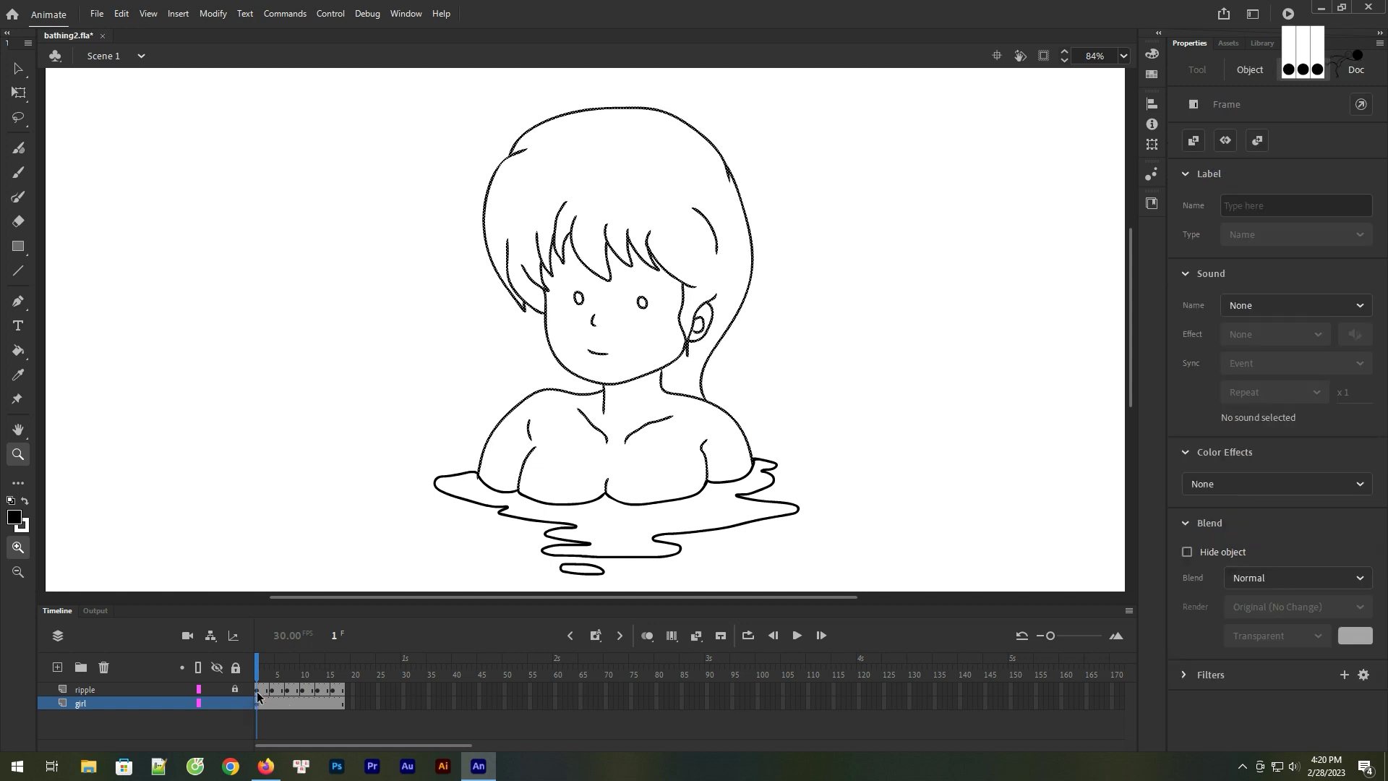
key(v)
click(810, 352)
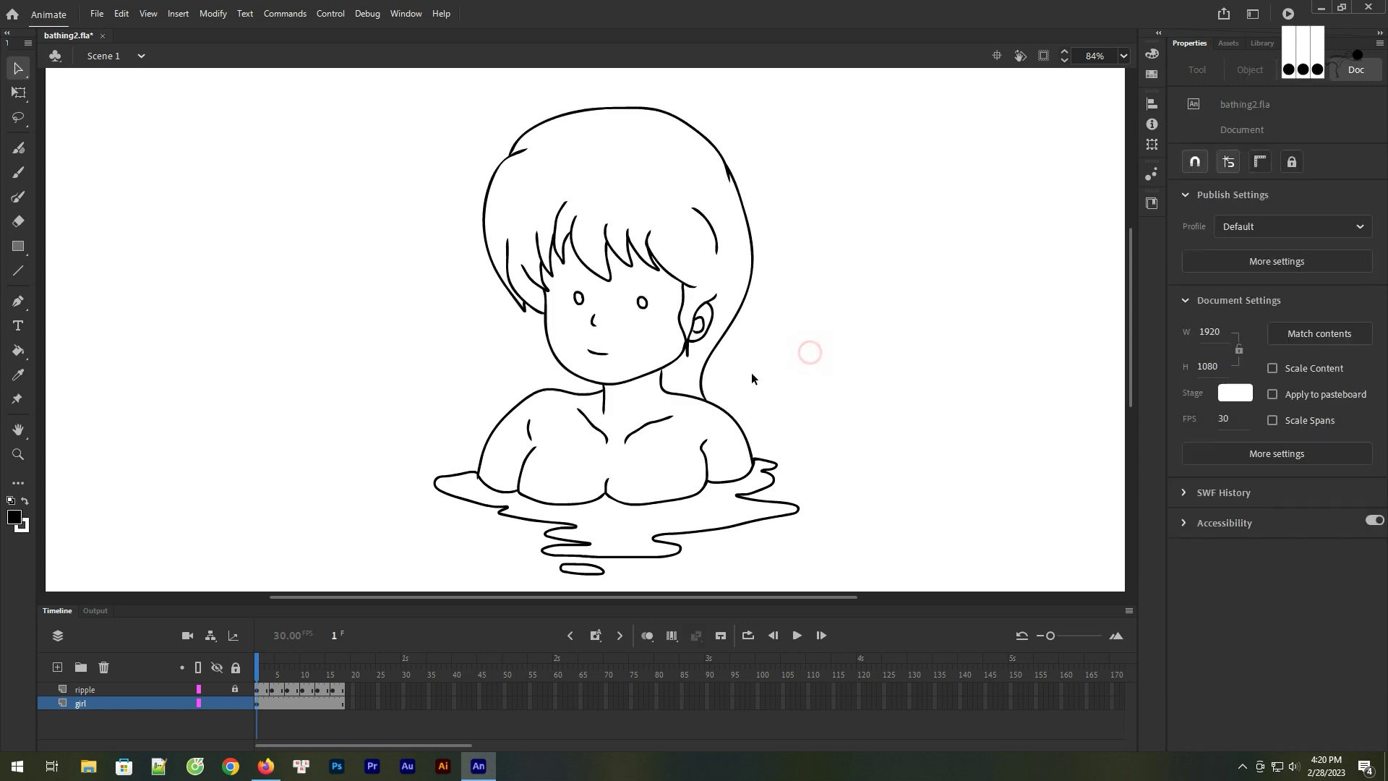
click(15, 350)
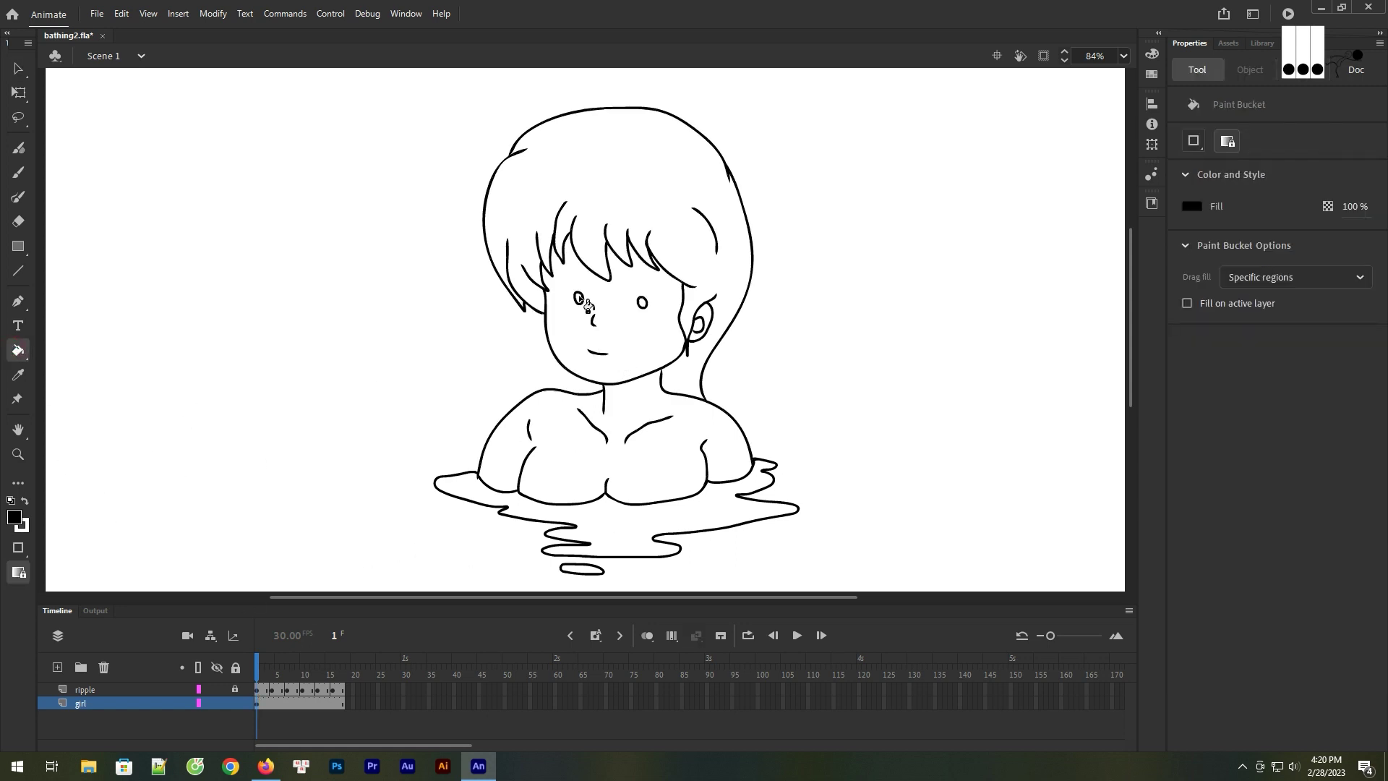
click(578, 297)
click(641, 303)
Set the fill color to #5A1010 and fill the girl's hair with the Paint Bucket
click(15, 517)
click(94, 543)
click(101, 544)
key(BackSpace)
key(BackSpace)
key(BackSpace)
key(BackSpace)
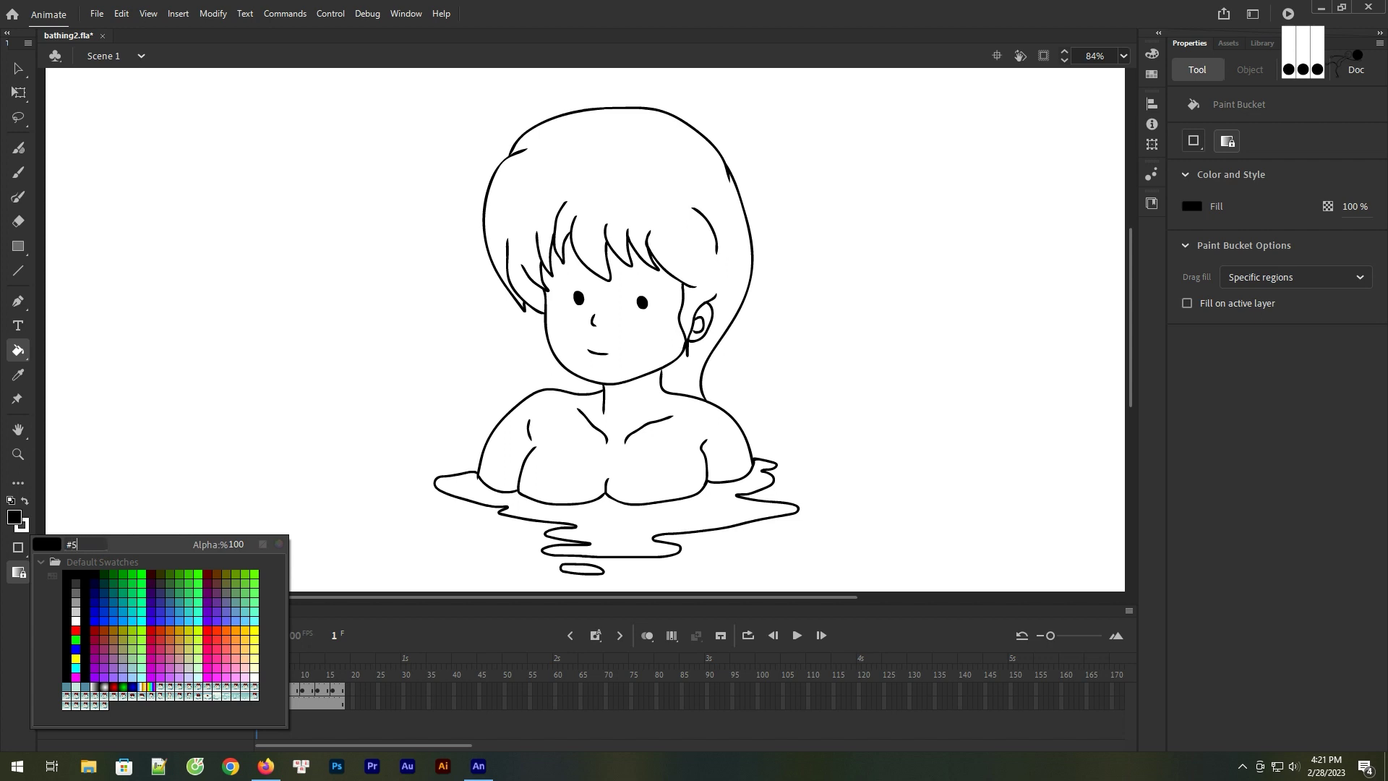
text(5A1010)
click(20, 354)
click(626, 198)
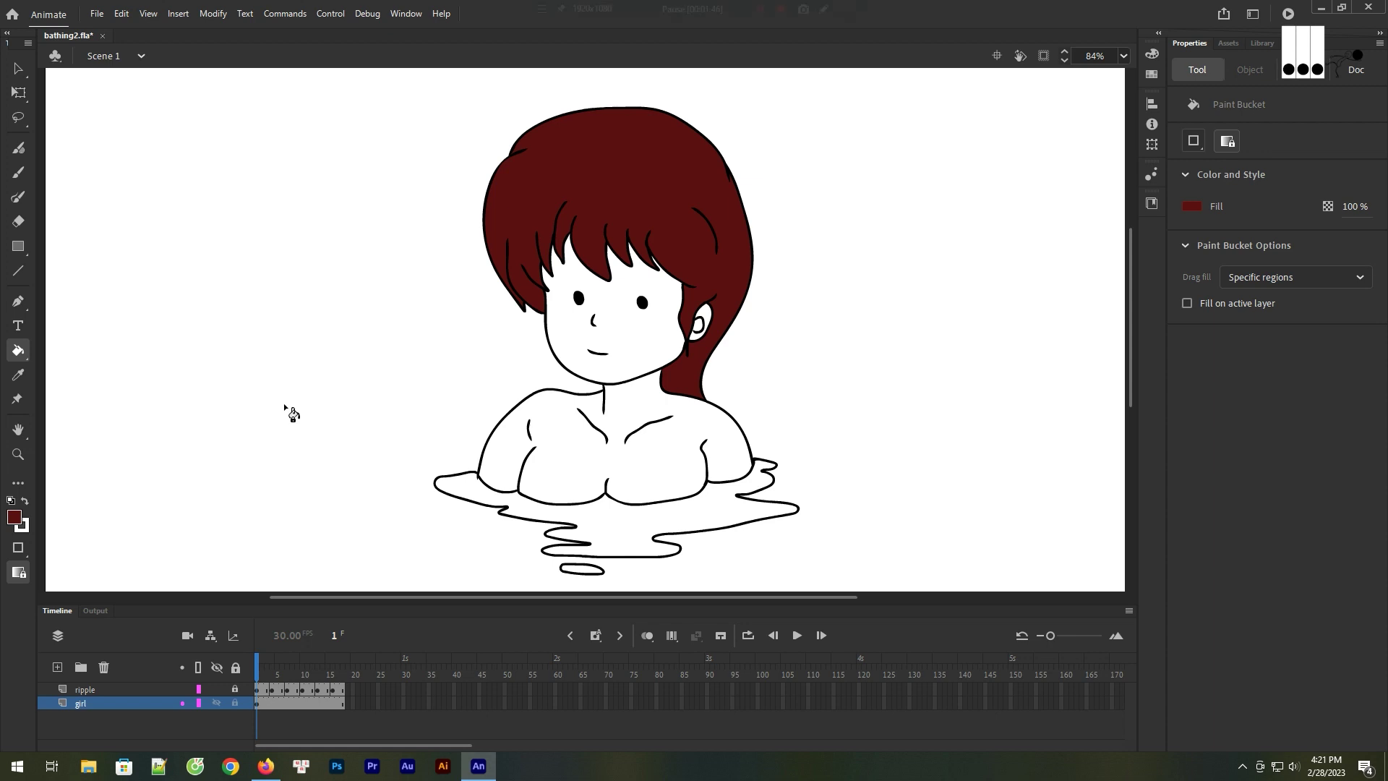
Set the fill color to #E6D6C6 and fill the girl's face and ear with it
click(14, 516)
click(86, 544)
click(100, 544)
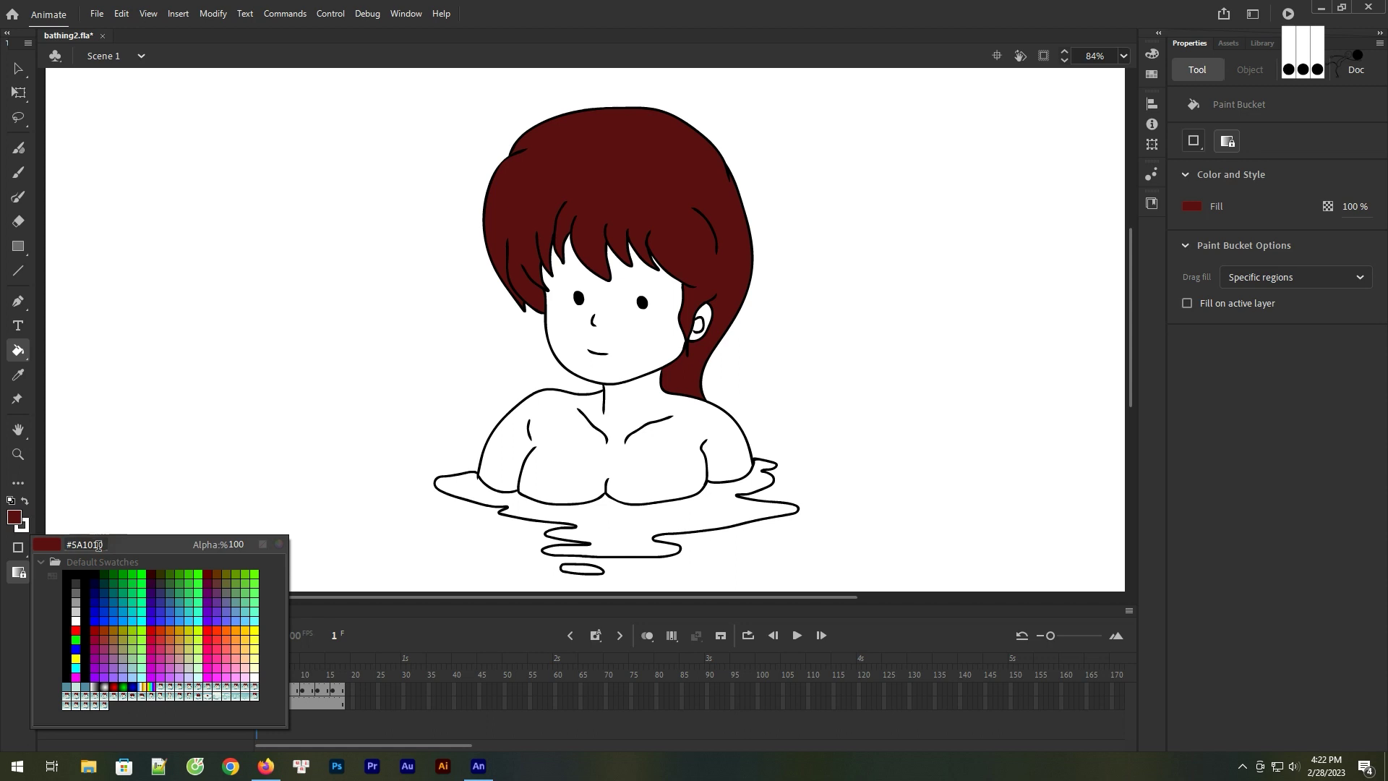
key(BackSpace)
key(BackSpace)
key(BackSpace)
key(BackSpace)
key(BackSpace)
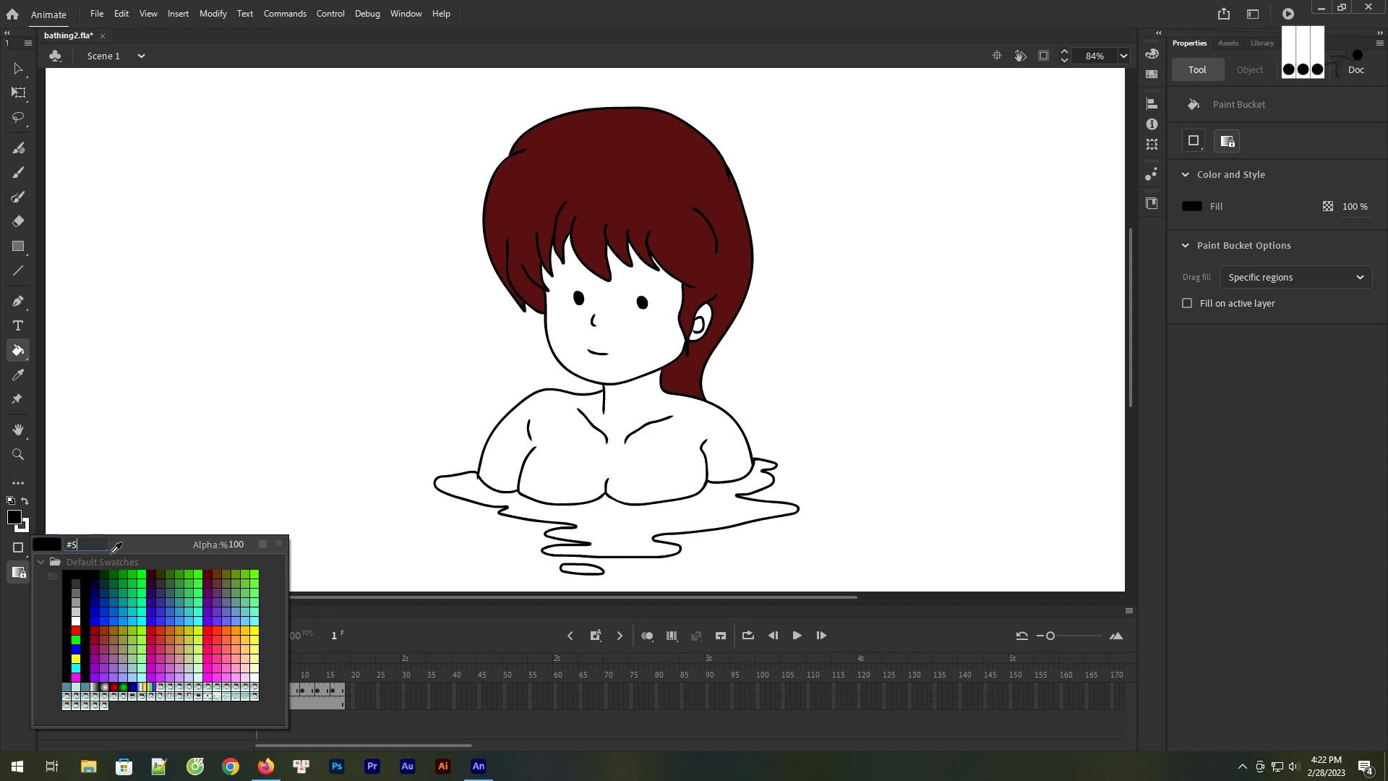
text(E6D6D6)
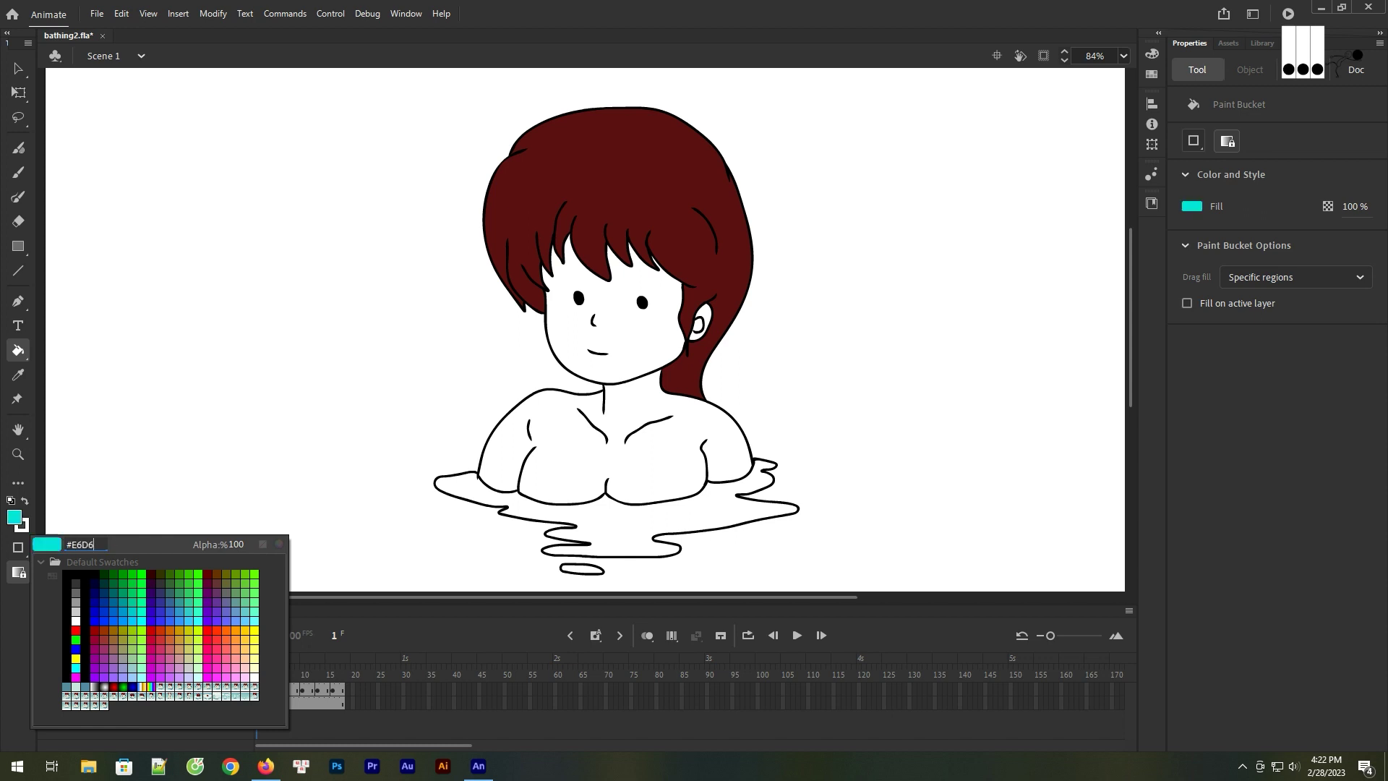
text(C6)
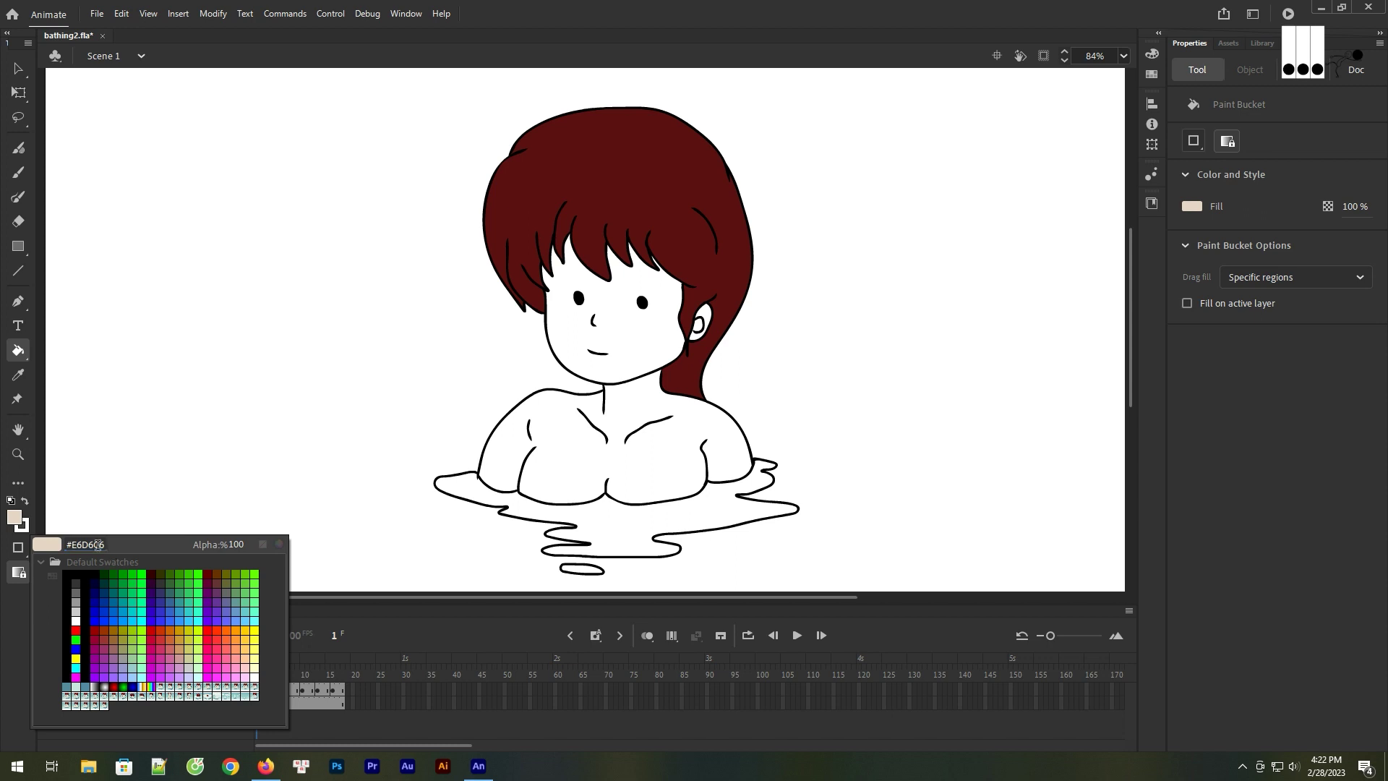
click(22, 345)
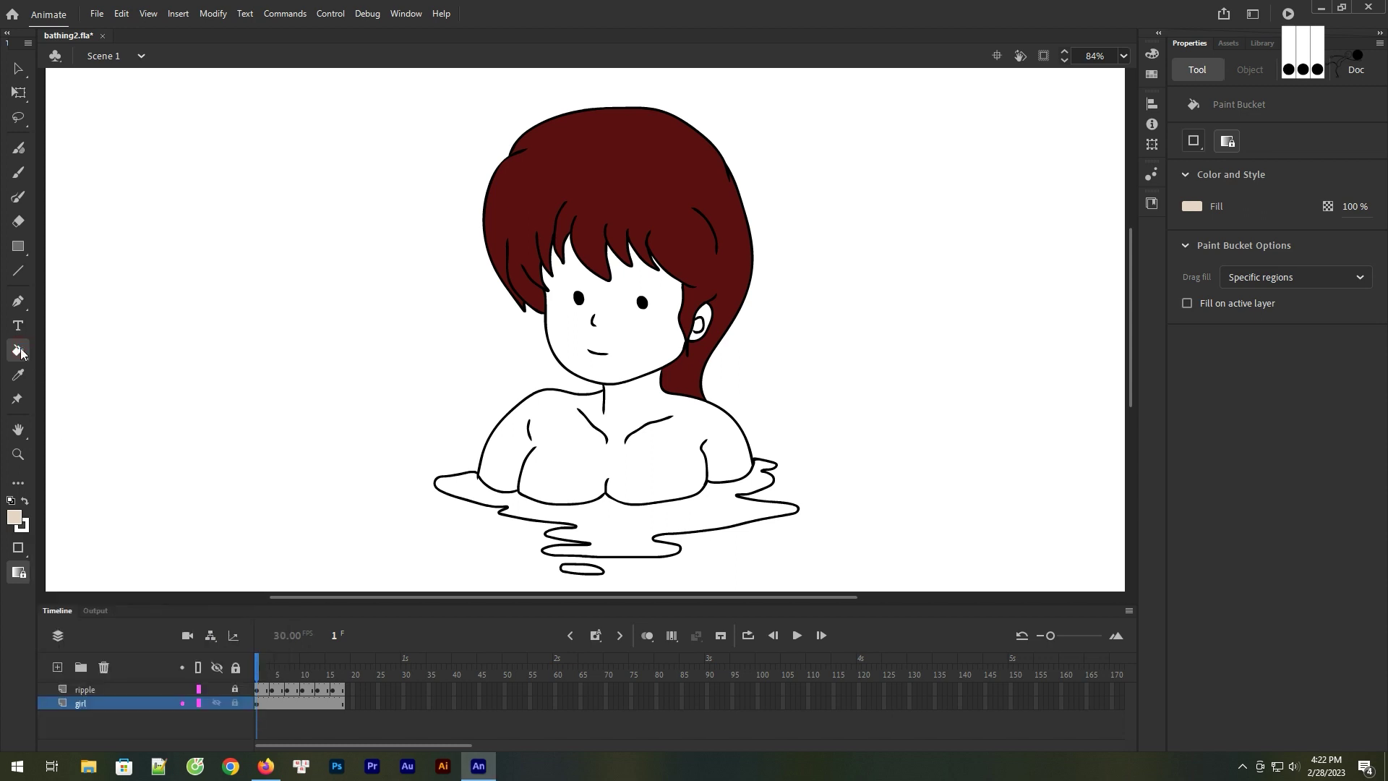
click(636, 334)
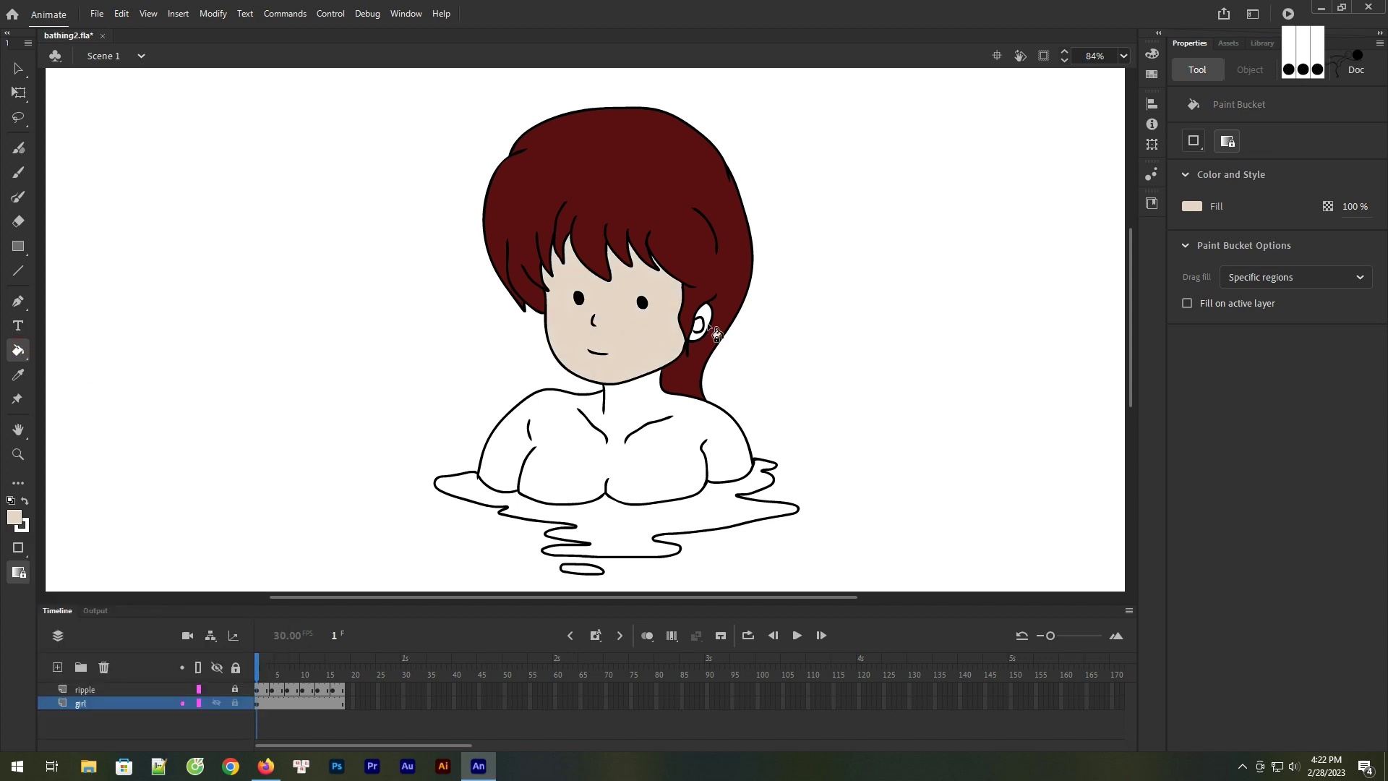
Try to fill the body, then examine the ripple and girl outlines separately by toggling layer visibility
click(645, 468)
click(217, 703)
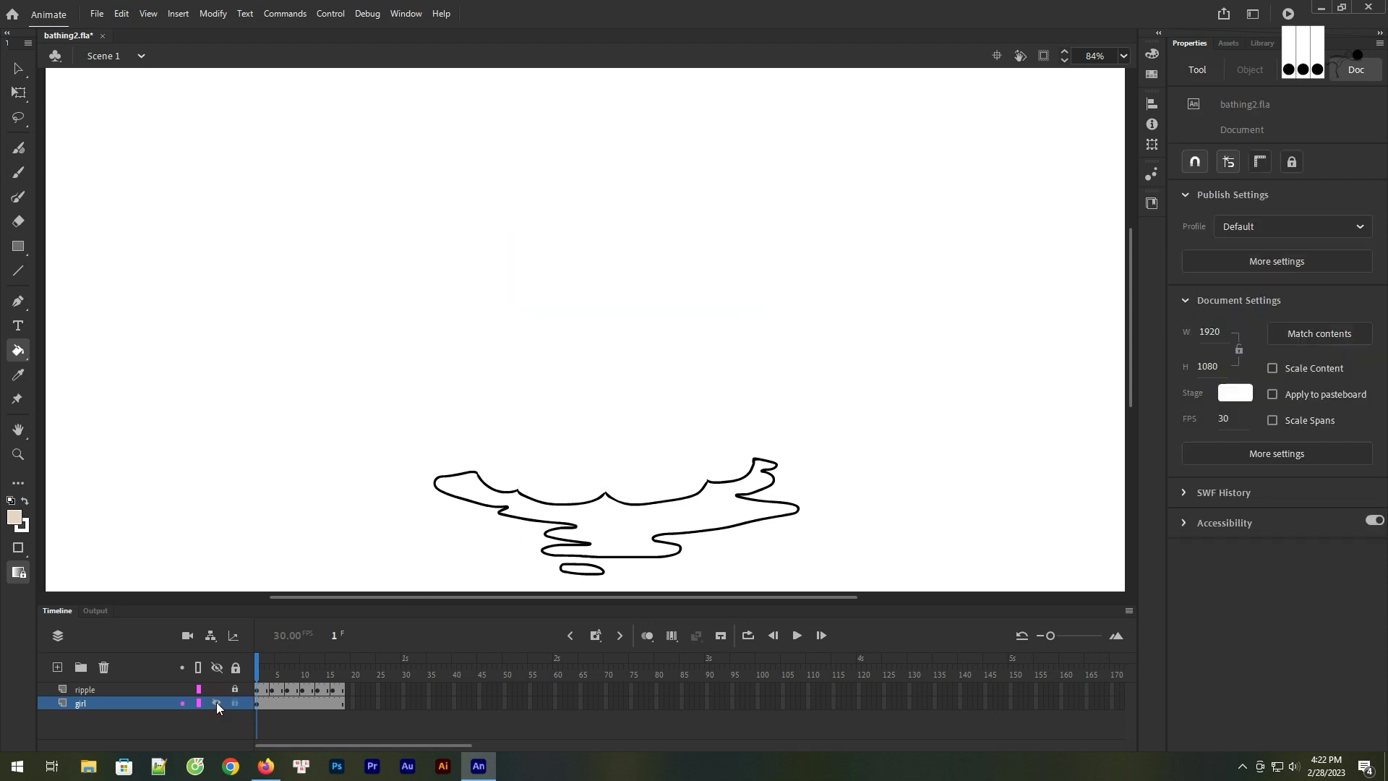
click(217, 703)
click(215, 689)
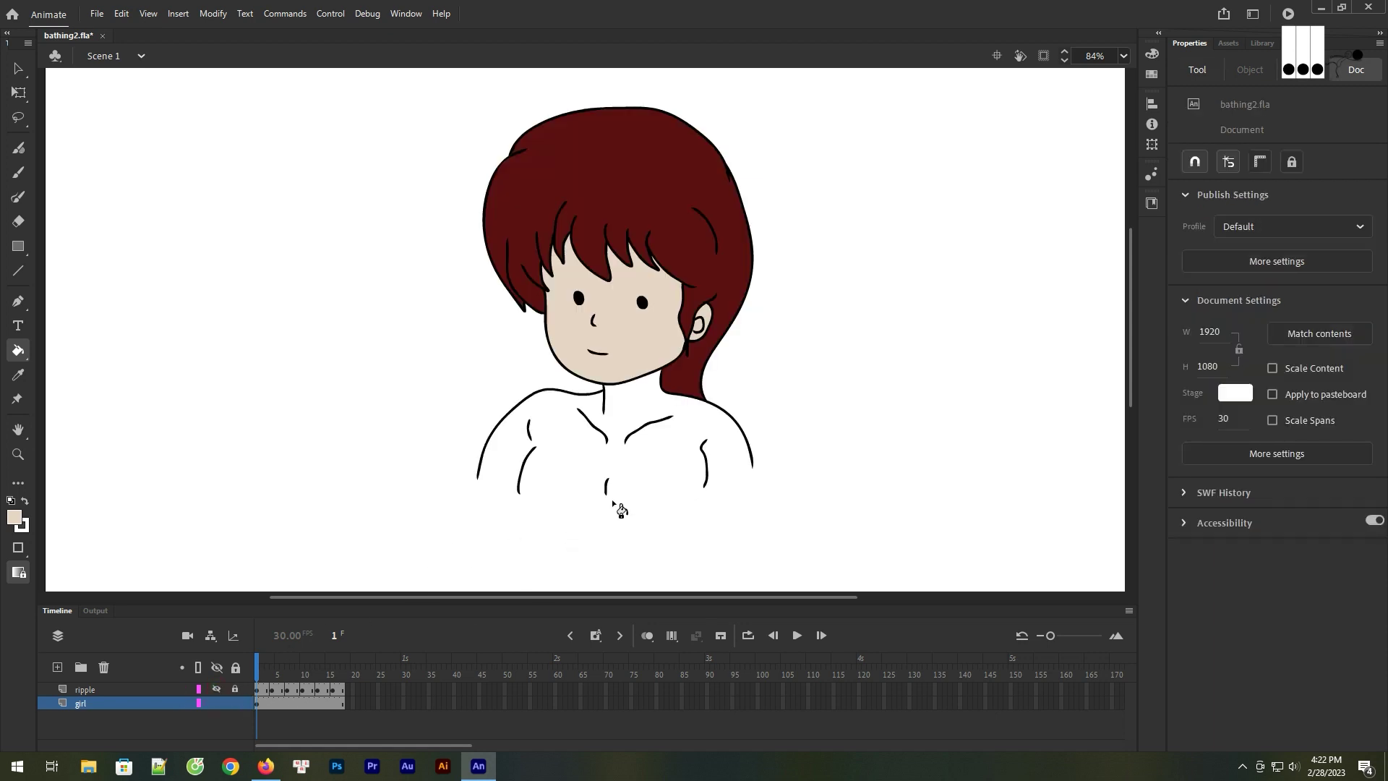
Show the ripple layer again and close the body outline along the waterline with black Fluid Brush strokes under the arms and chest
key(z)
mouse_move(366, 293)
mouse_down()
mouse_move(805, 512)
mouse_move(830, 547)
mouse_up()
key(b)
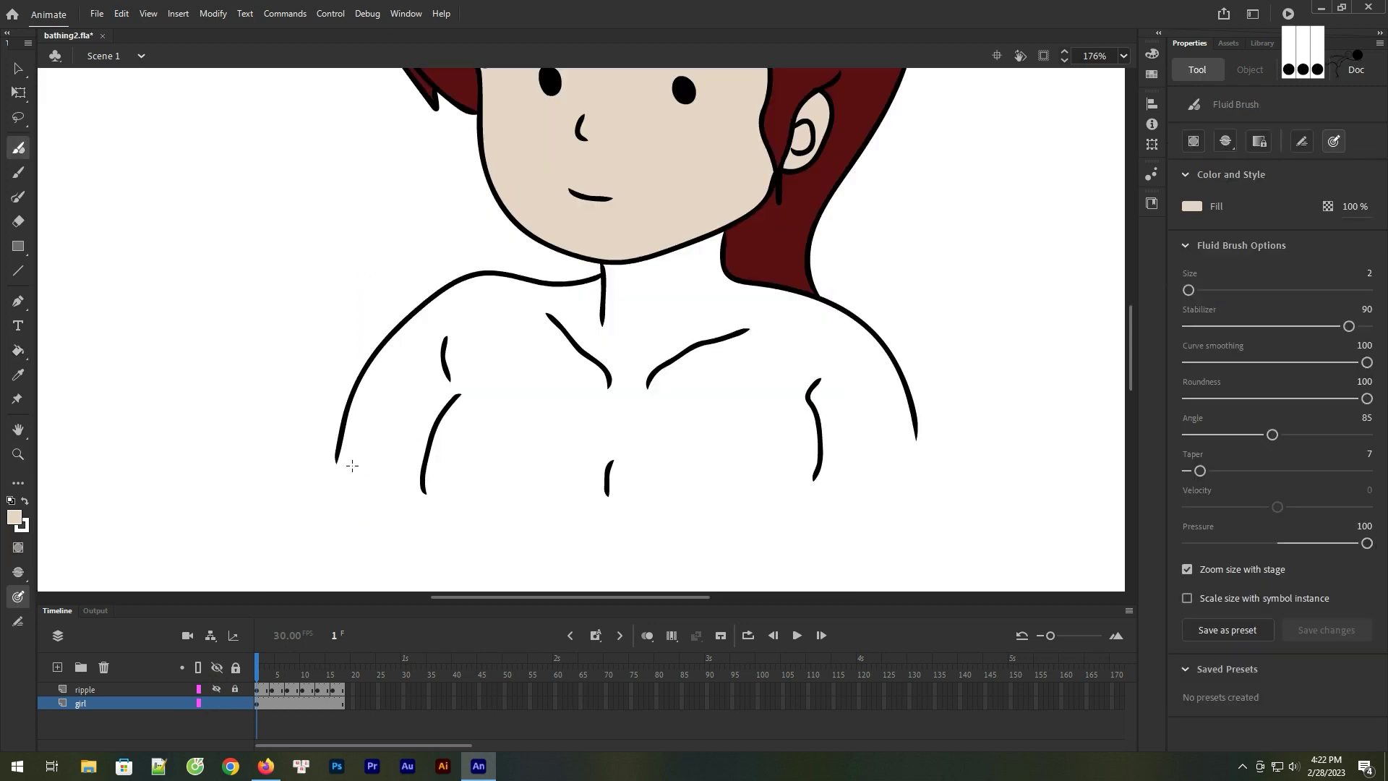
click(1192, 207)
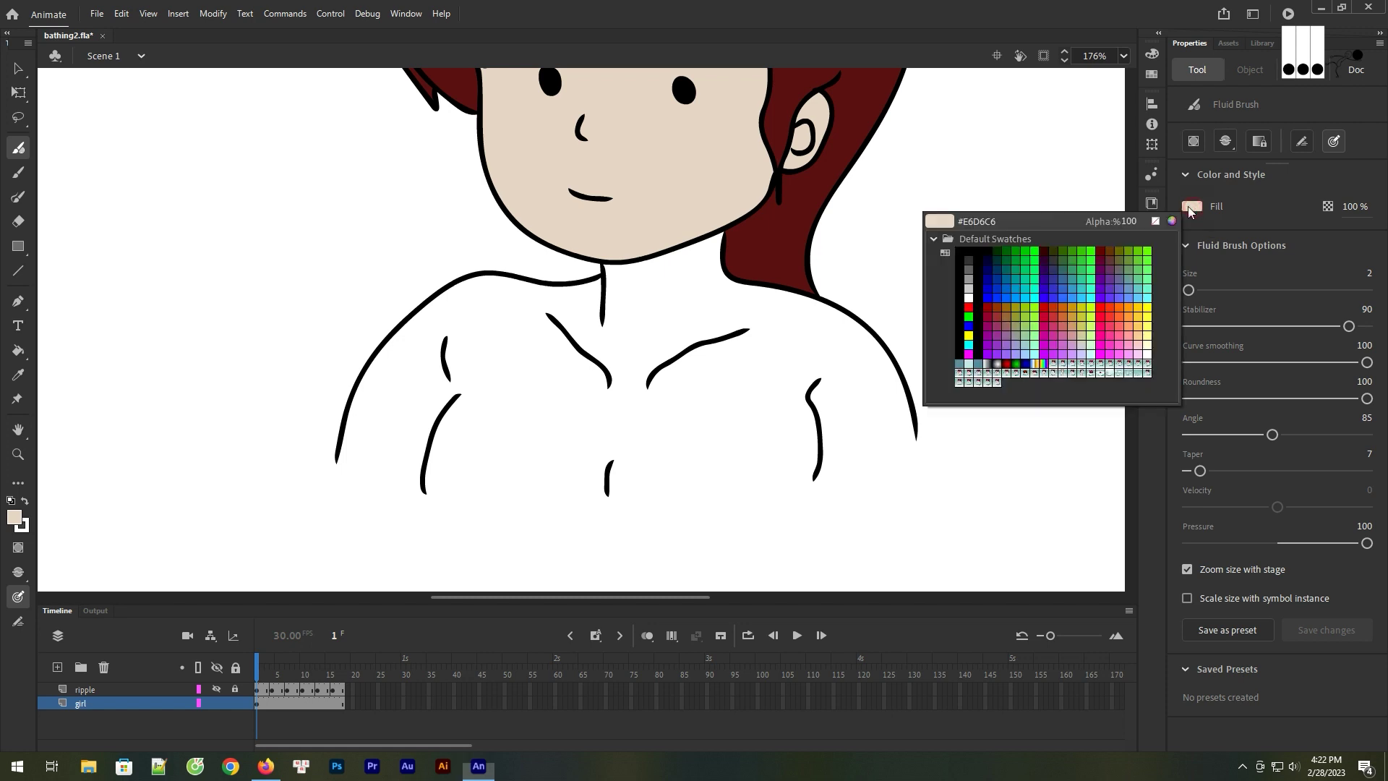
click(954, 245)
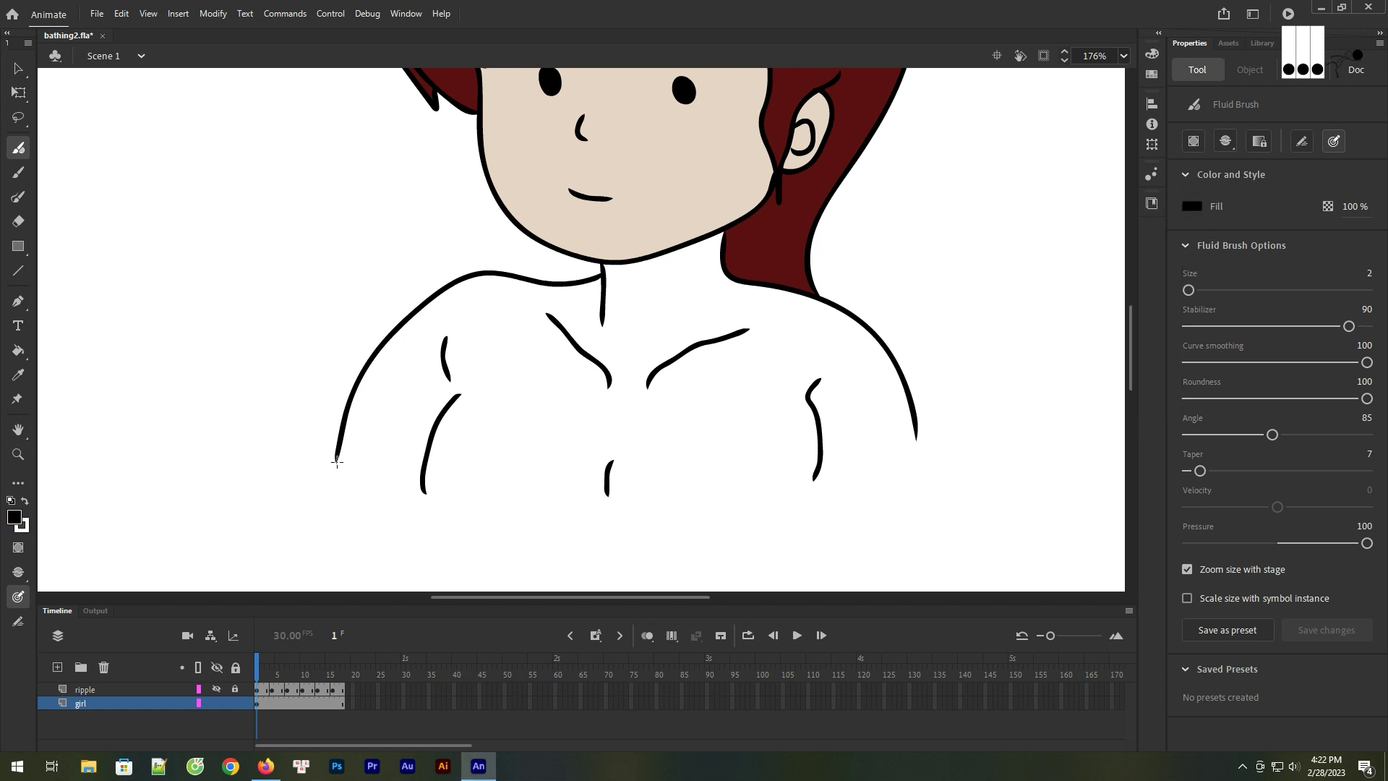
drag(344, 471, 432, 497)
key(ctrl+z)
click(218, 690)
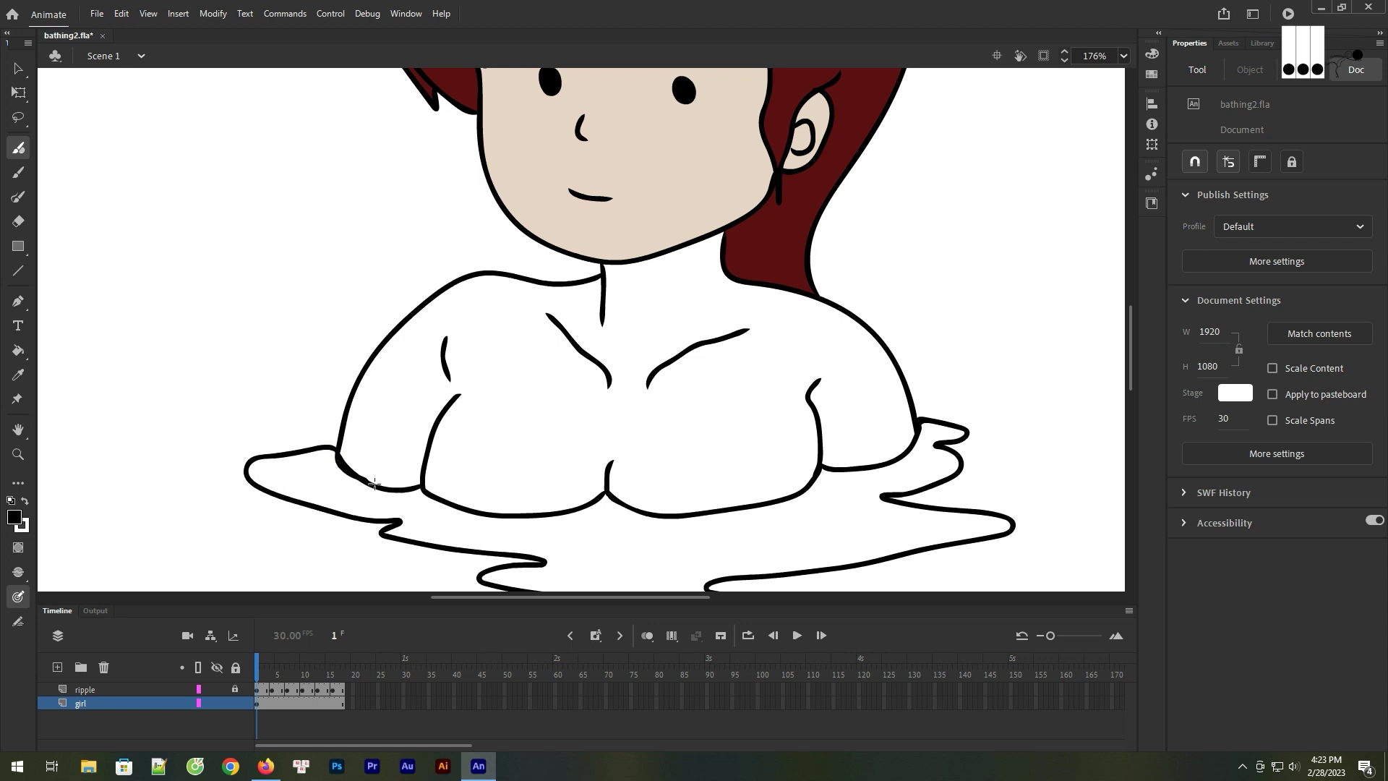
key(b)
mouse_move(337, 457)
mouse_down()
mouse_move(369, 486)
mouse_move(499, 519)
mouse_move(570, 521)
mouse_move(611, 490)
mouse_up()
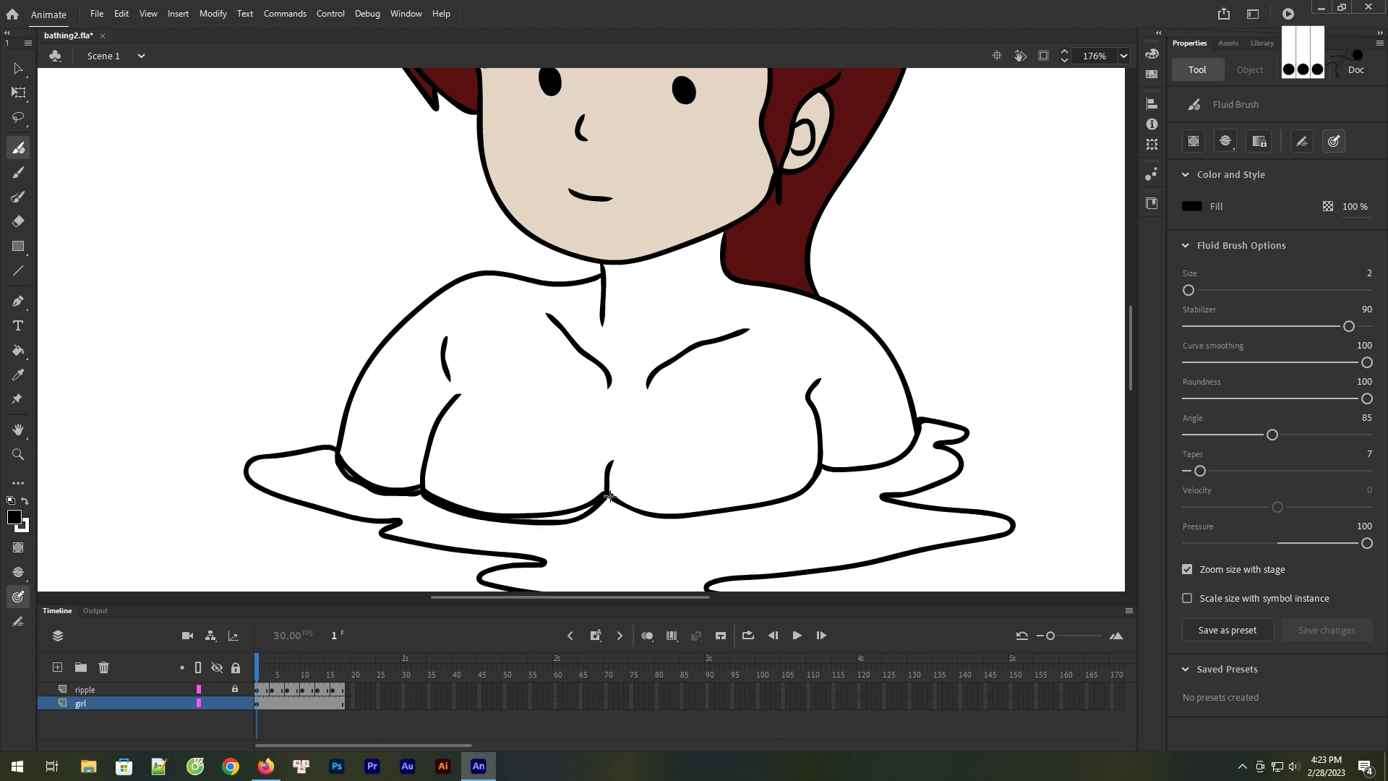
mouse_move(609, 495)
mouse_down()
mouse_move(648, 519)
mouse_move(763, 510)
mouse_move(822, 469)
mouse_move(832, 484)
mouse_move(904, 462)
mouse_move(918, 419)
mouse_up()
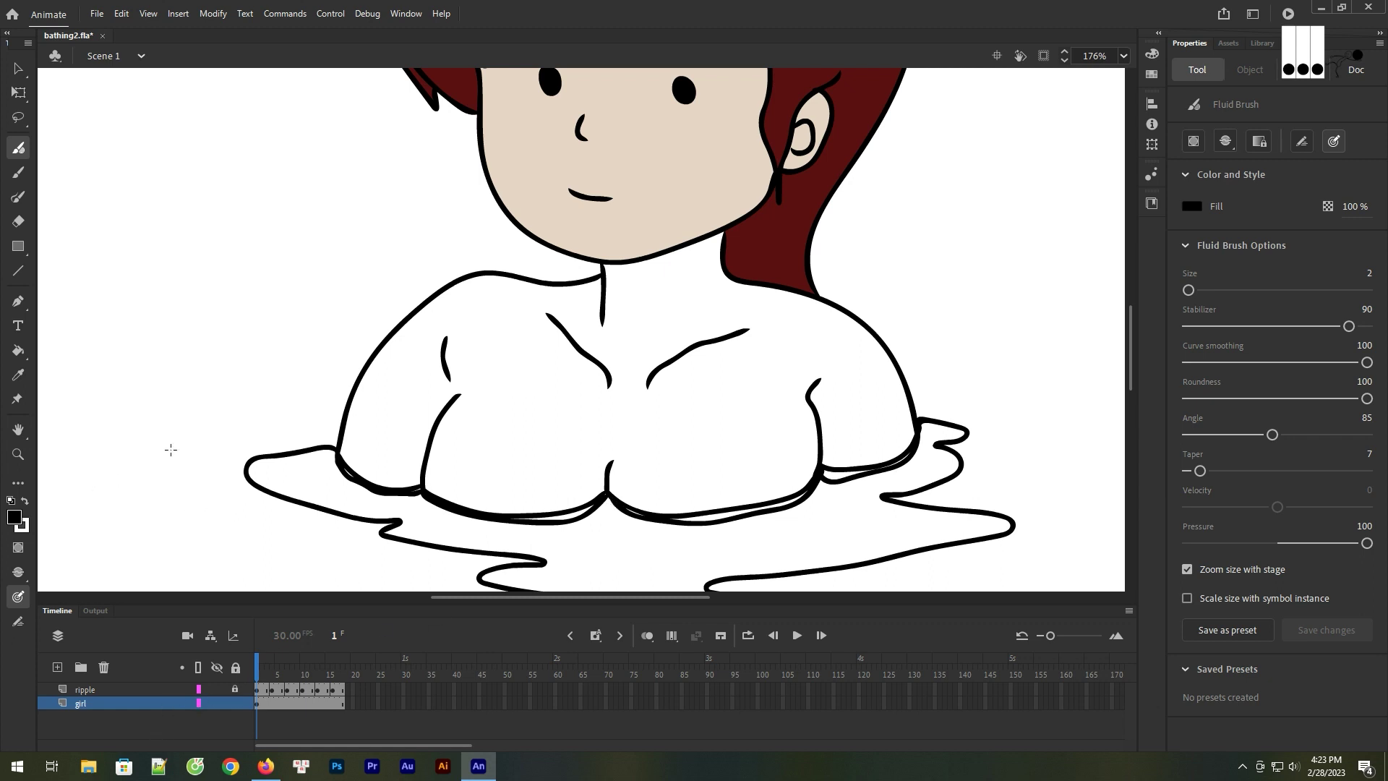
Fill the girl's neck, shoulders and chest with the skin color sampled from her face
click(18, 373)
click(684, 186)
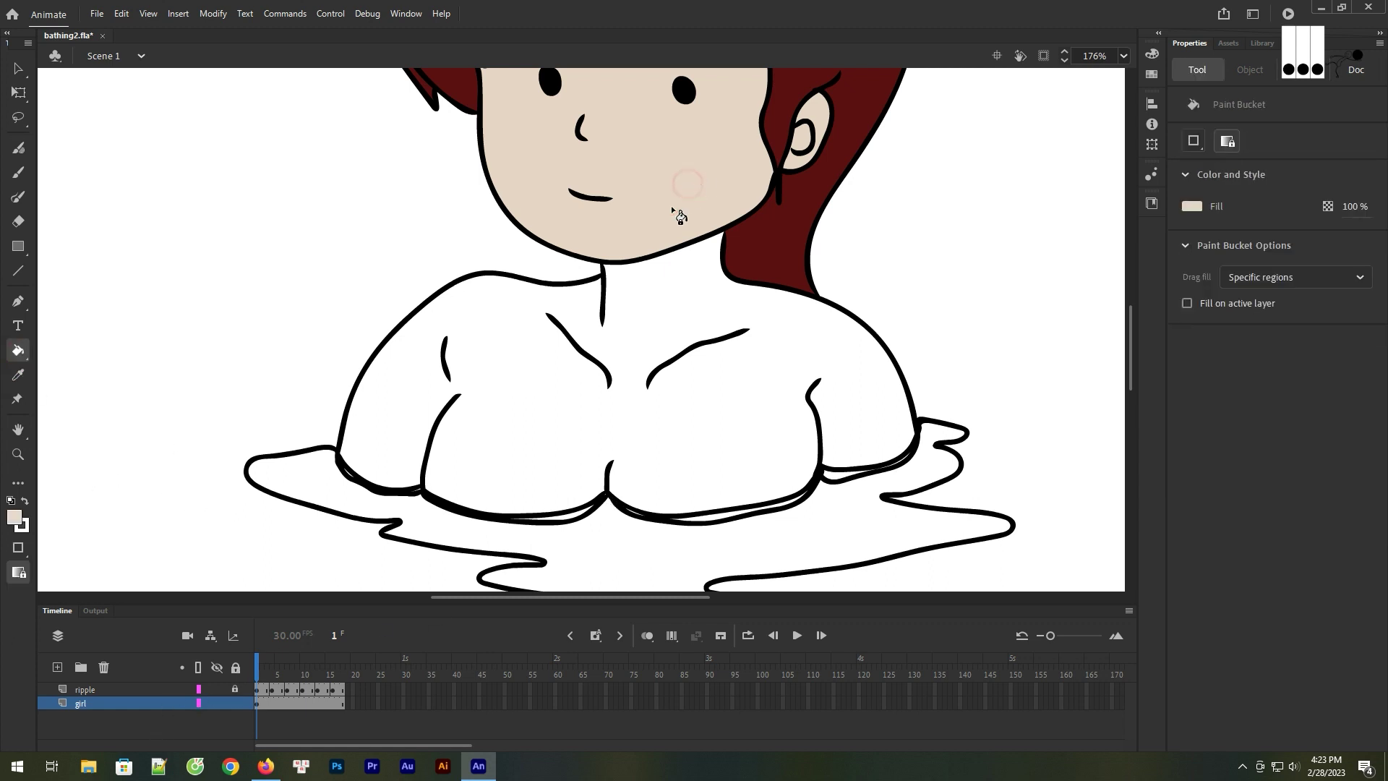
click(566, 448)
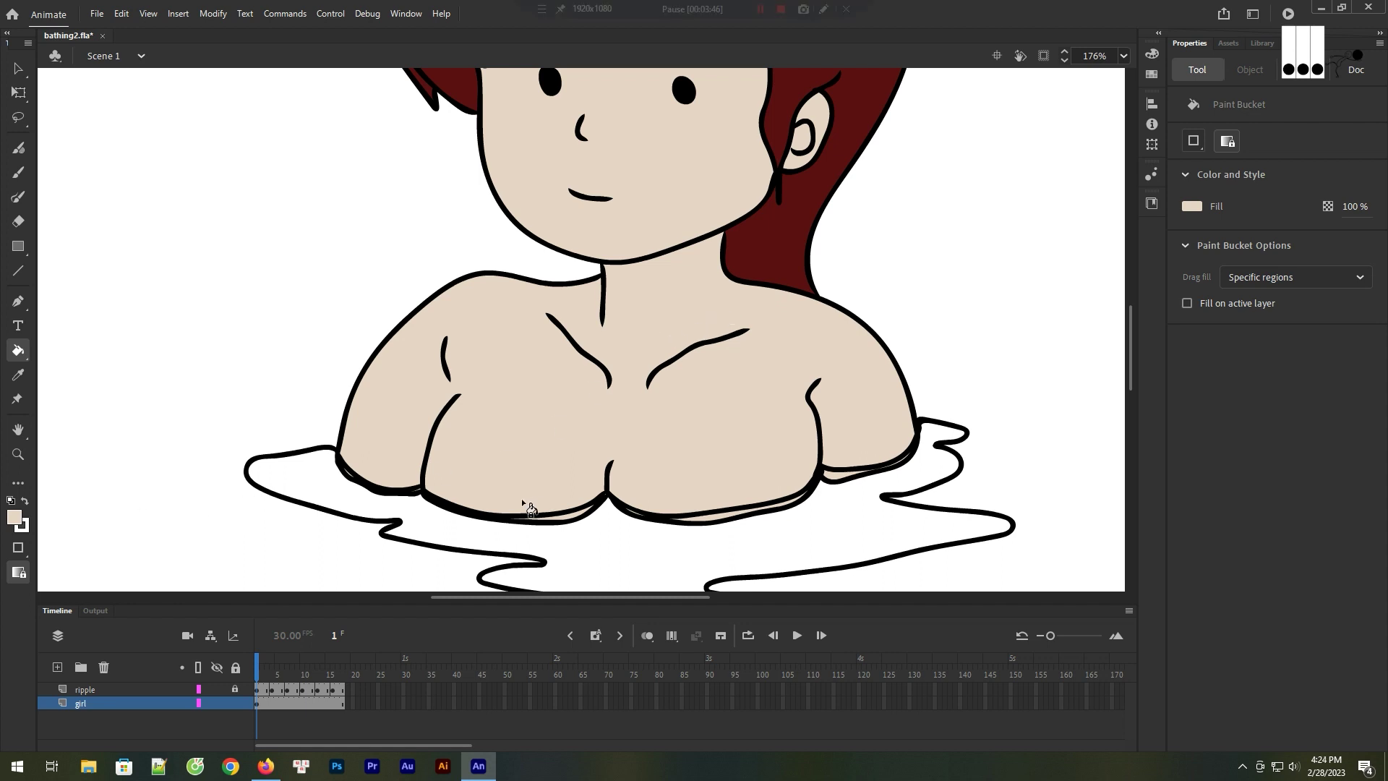
key(v)
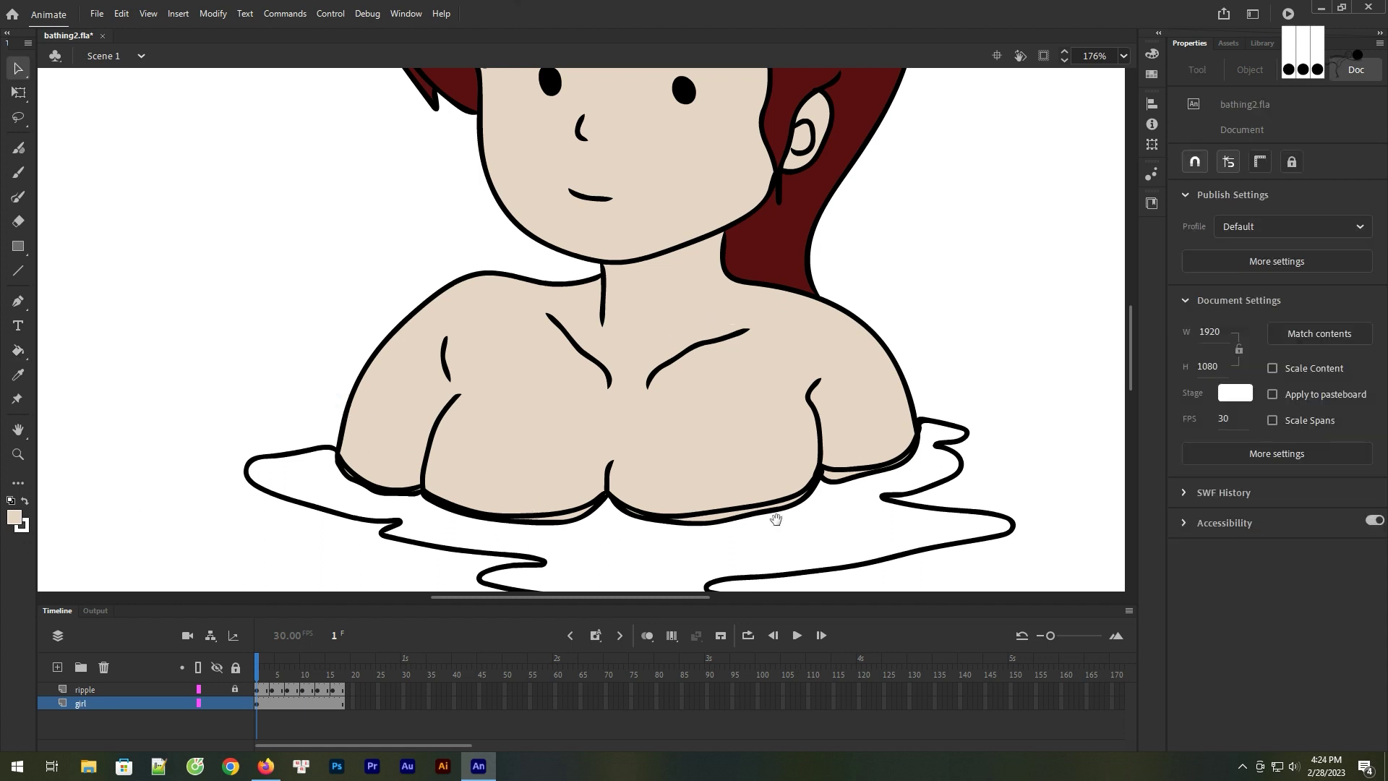
Lock the girl layer and recolor the ripple outline in frame 1 to #528C9C
scroll(653, 504, down, 3)
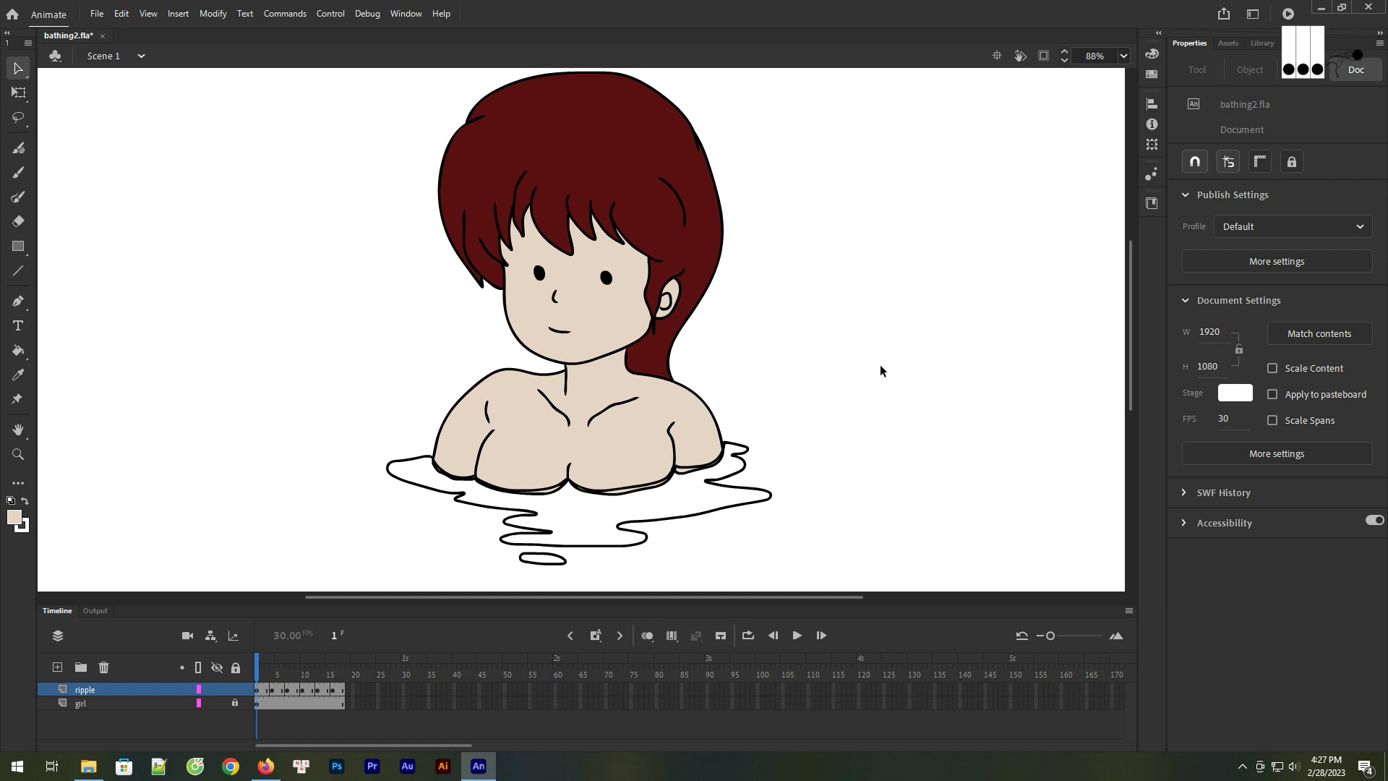
click(259, 690)
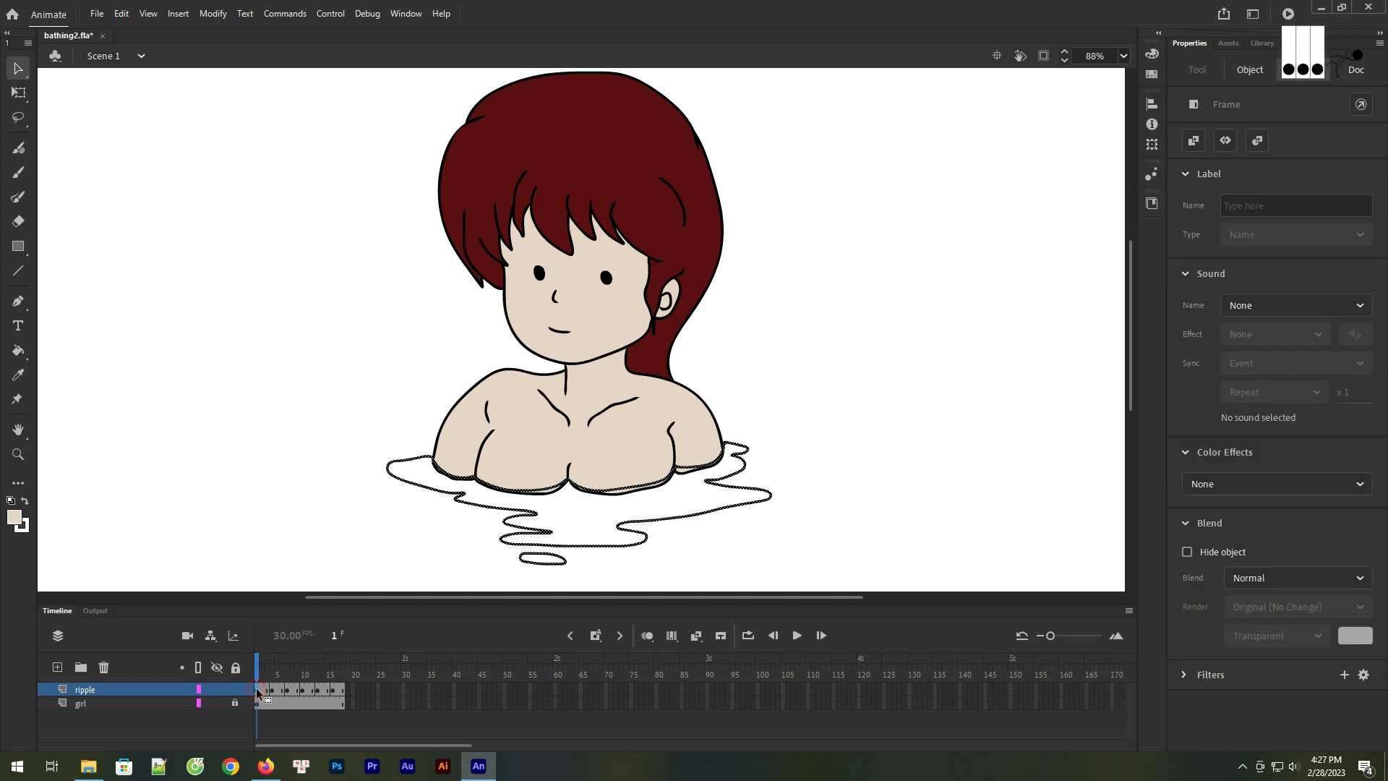
click(14, 517)
click(87, 544)
text(5)
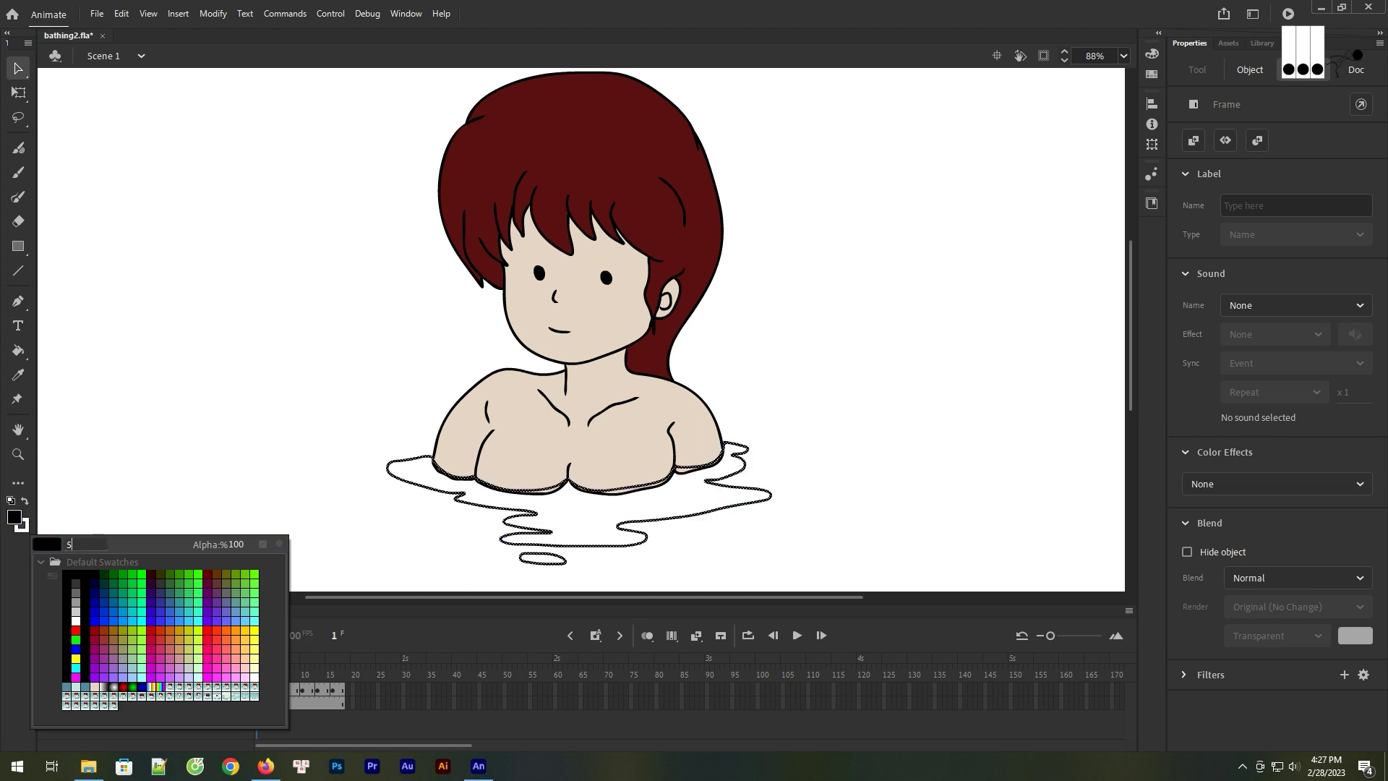
text(28C9C)
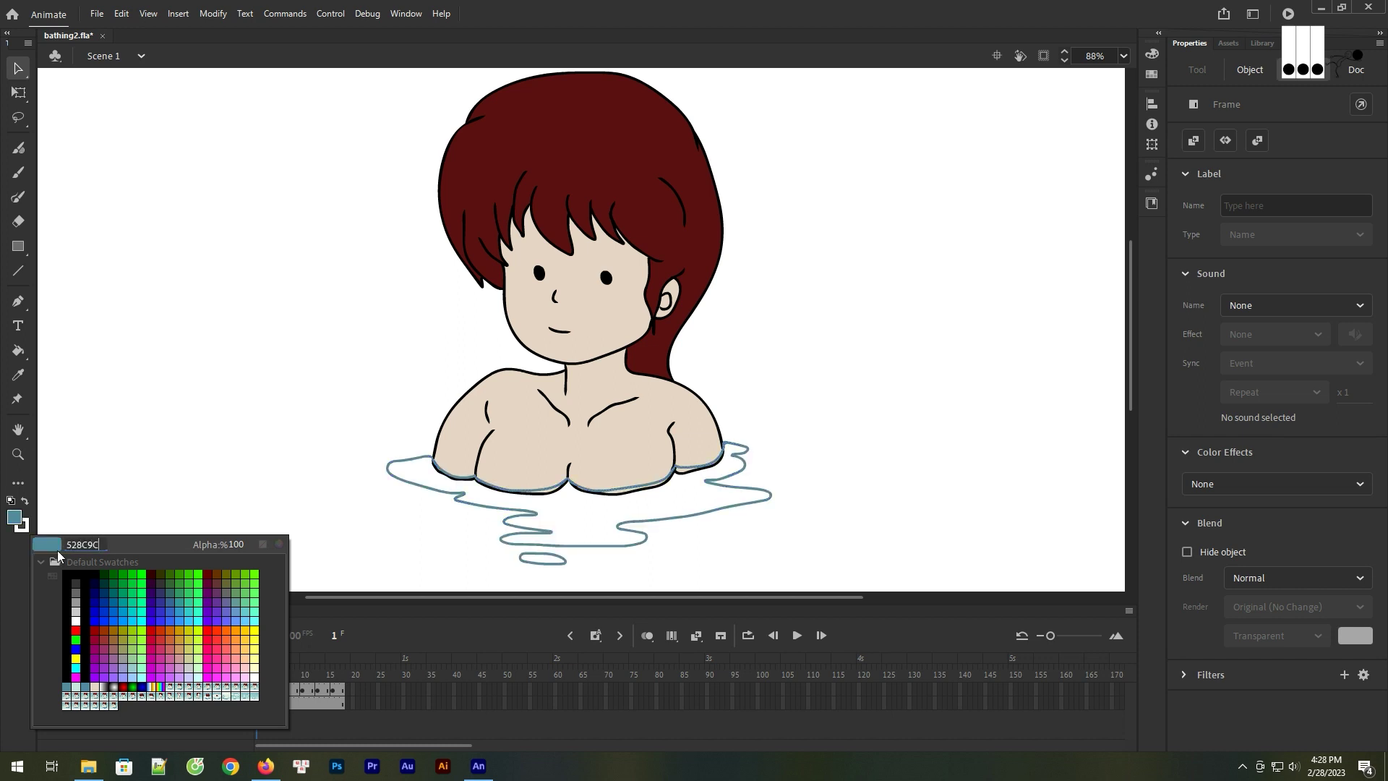
key(Return)
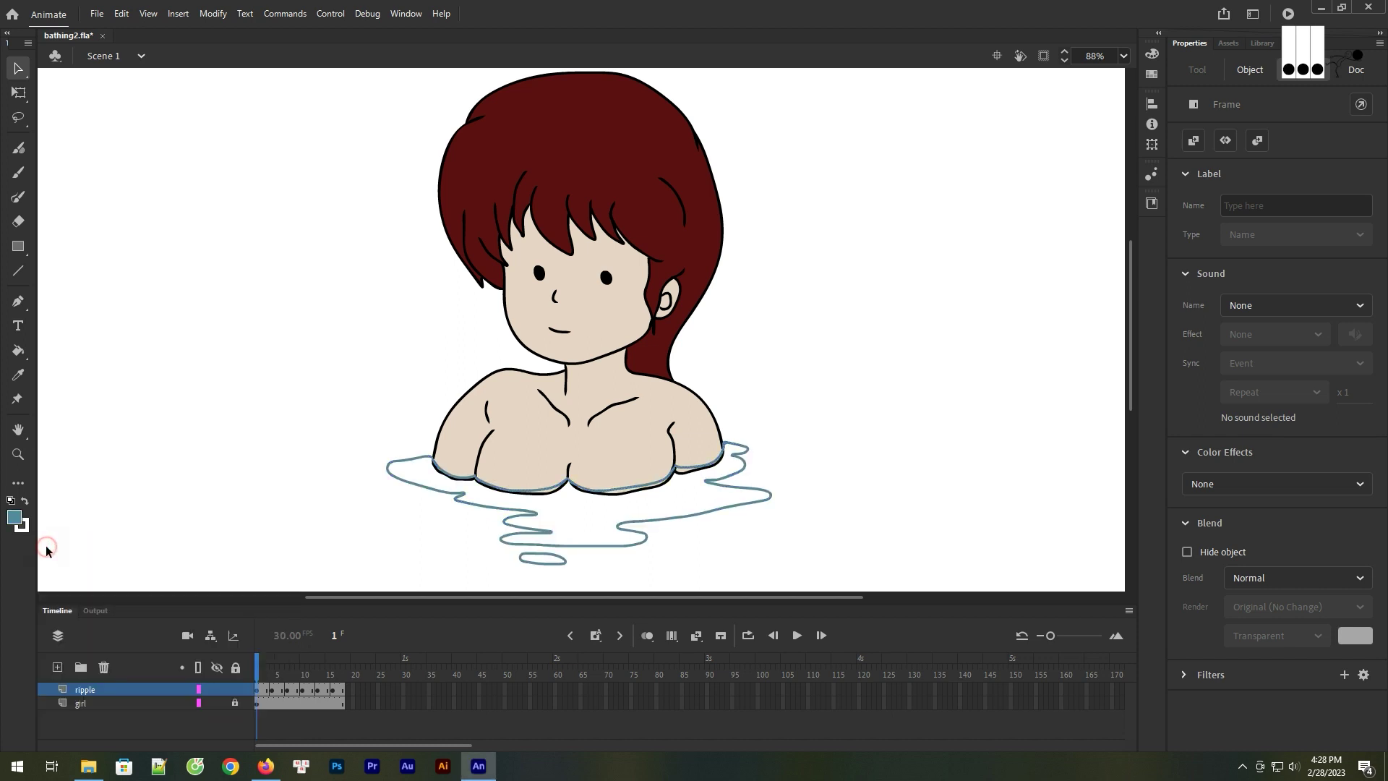
Fill the main ripple and the small oval beneath it in frame 1 with the outline's blue
click(18, 349)
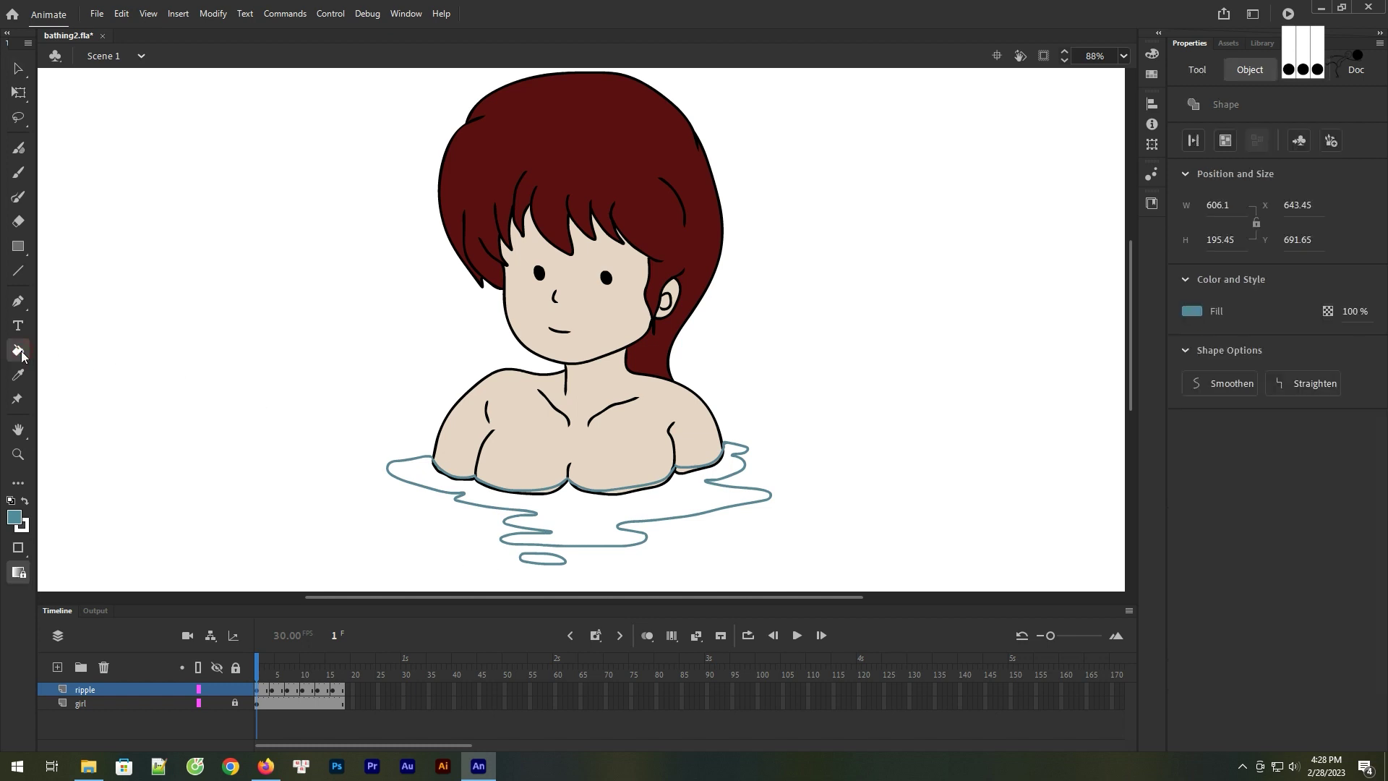
click(577, 519)
click(555, 558)
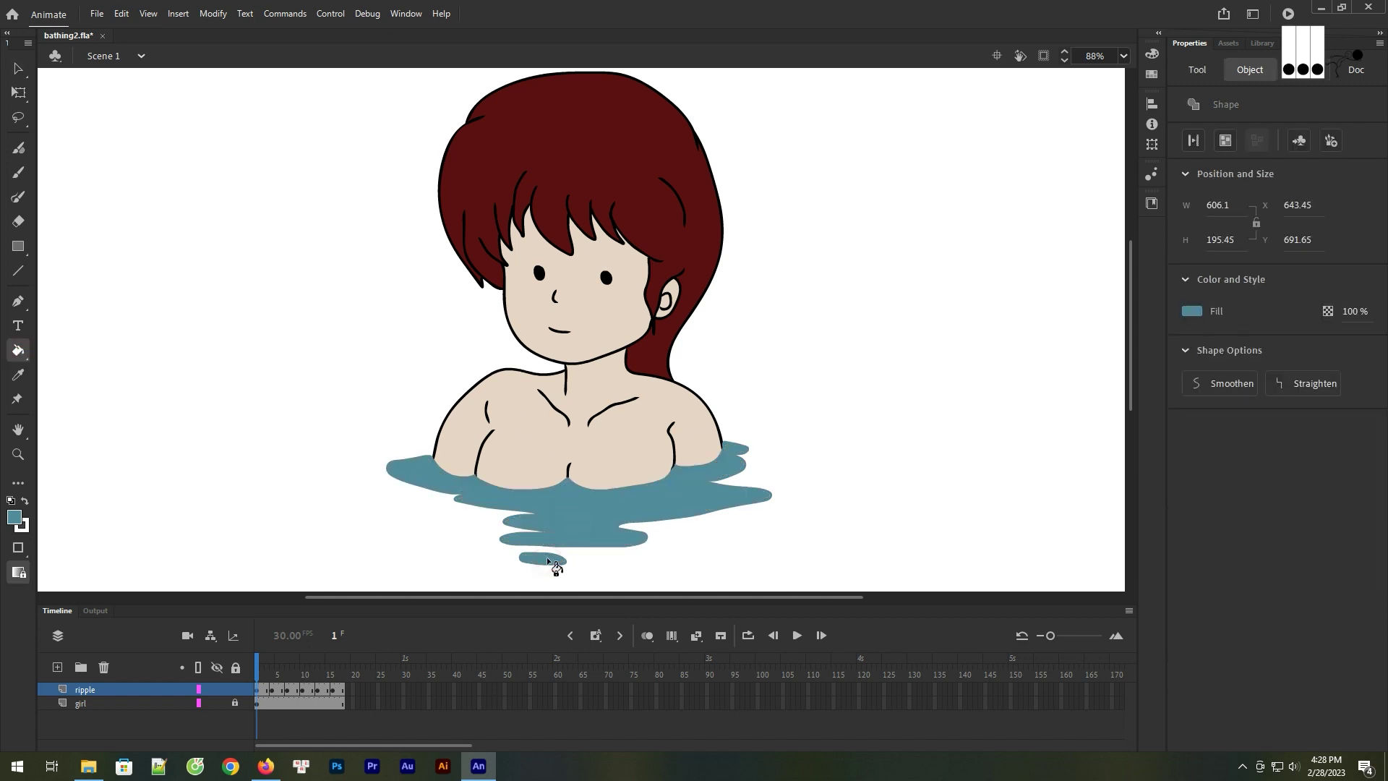
Color the three ripple shapes in the frame 4 keyframe with the same blue, #528C9C
click(276, 689)
click(22, 525)
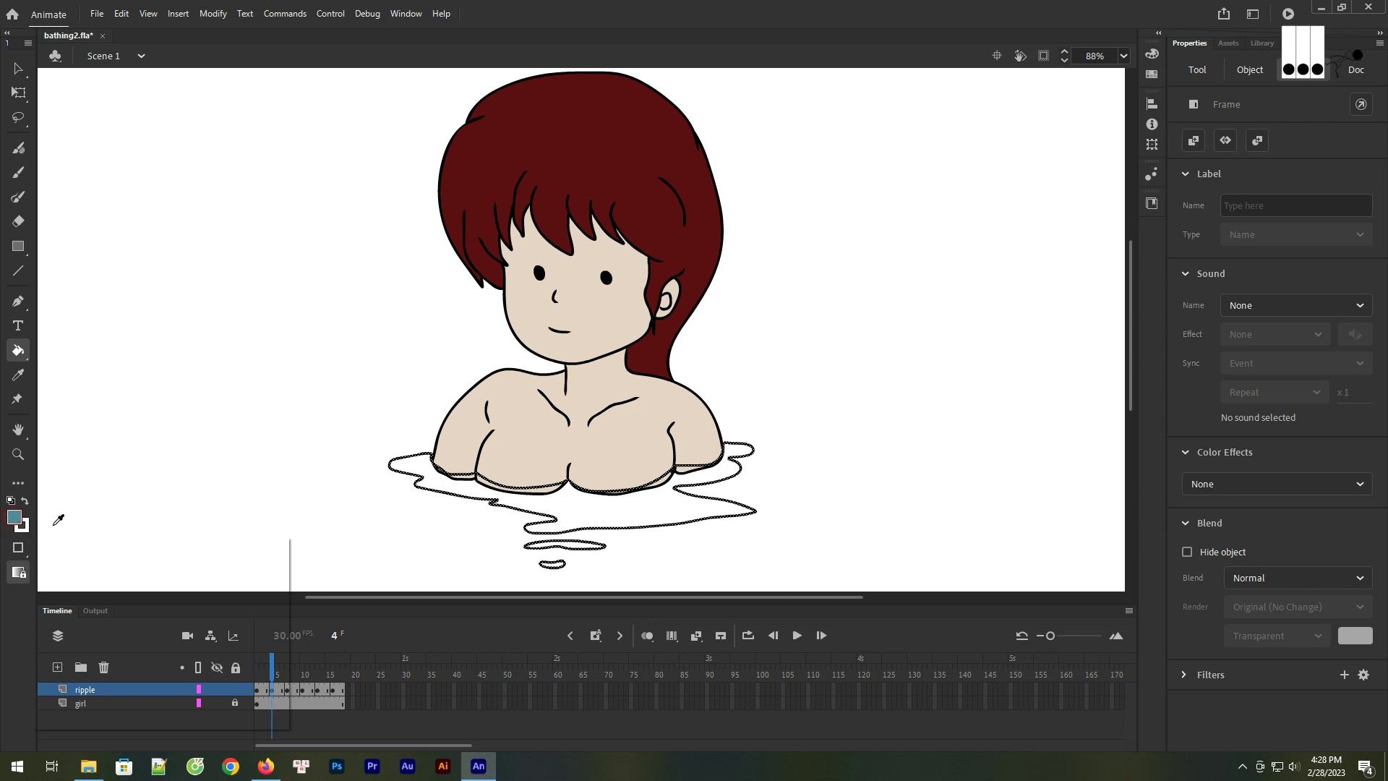
key(Return)
click(576, 504)
click(561, 545)
click(552, 563)
Fill the ripple shape in the frame 7 keyframe with the same blue, #528C9C
click(287, 695)
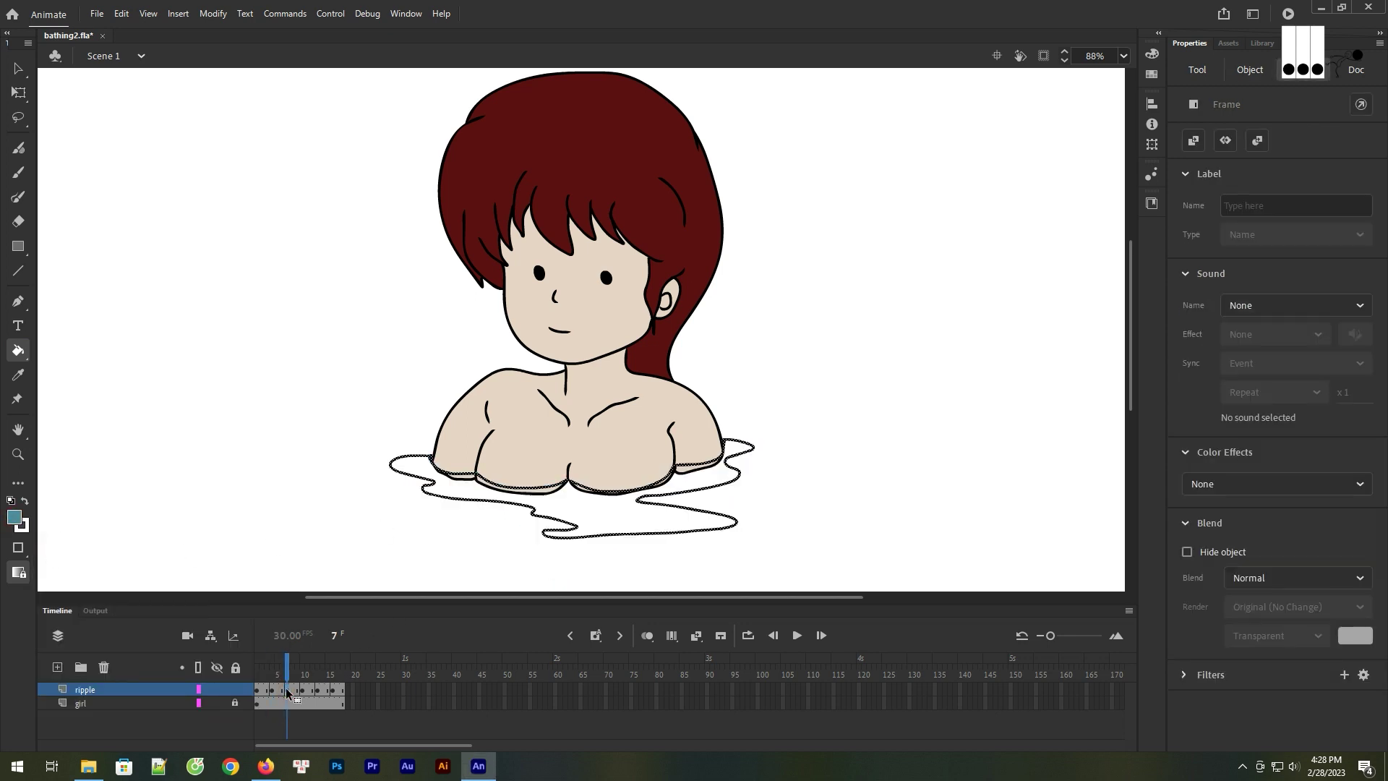
click(14, 517)
click(49, 552)
click(596, 519)
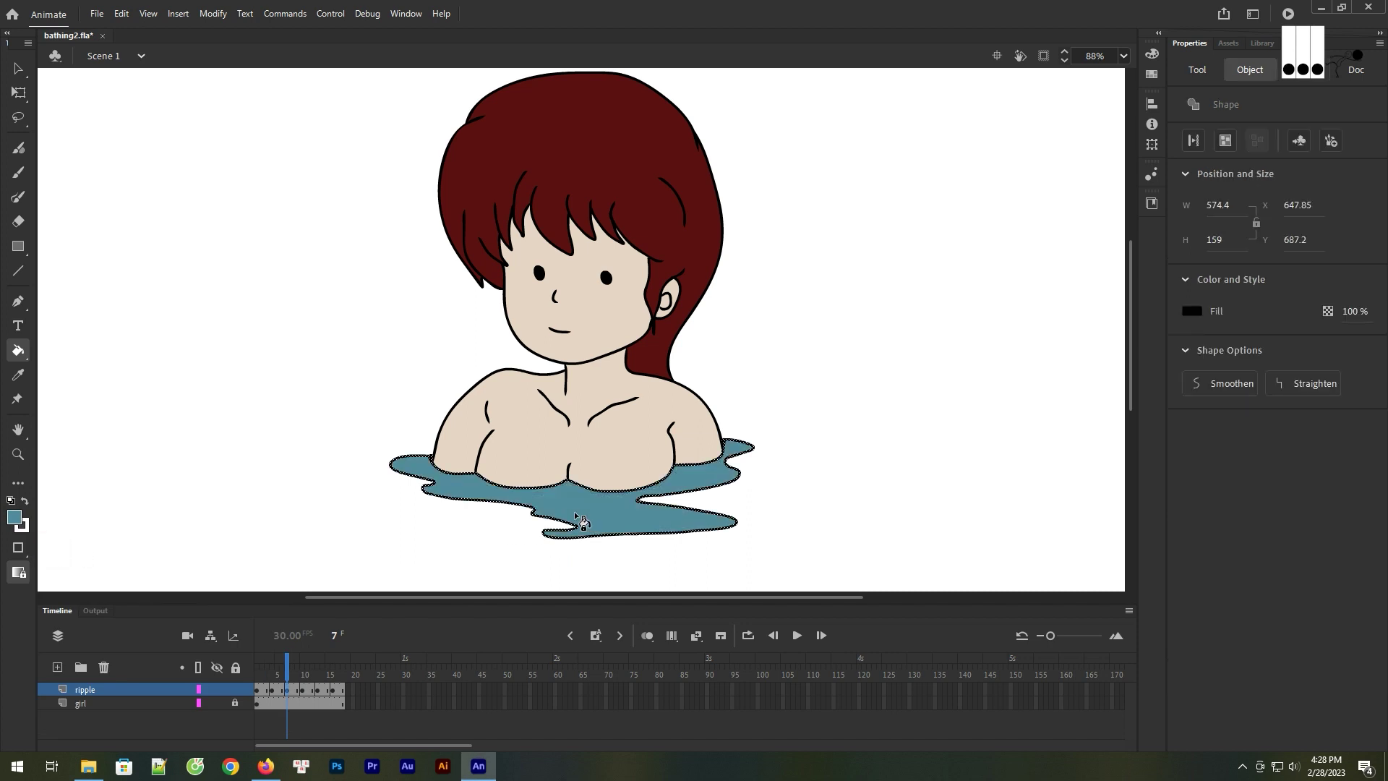
Undo the last fill in the frame 7 keyframe and recolor both the ripple's outline and interior with #528C9C
key(ctrl+z)
click(287, 691)
click(26, 529)
click(55, 552)
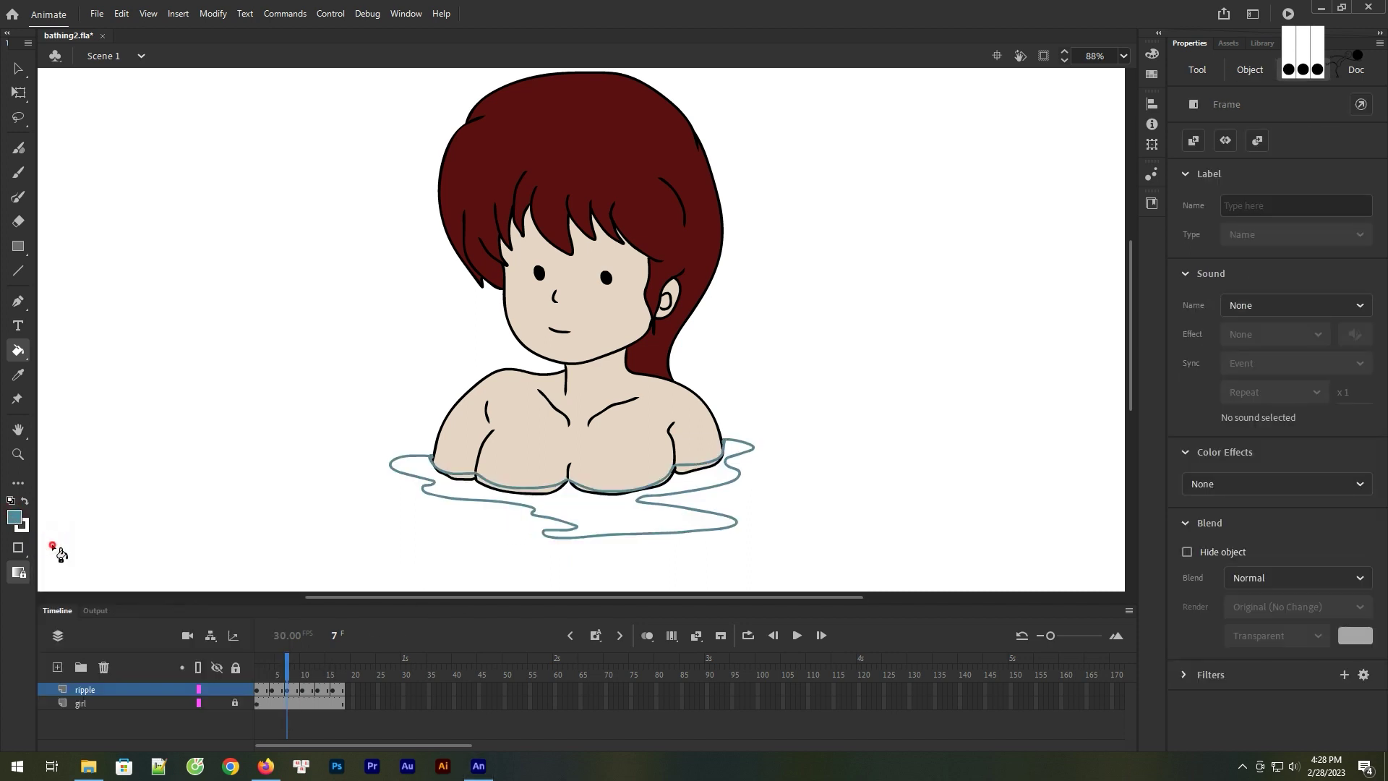
click(607, 518)
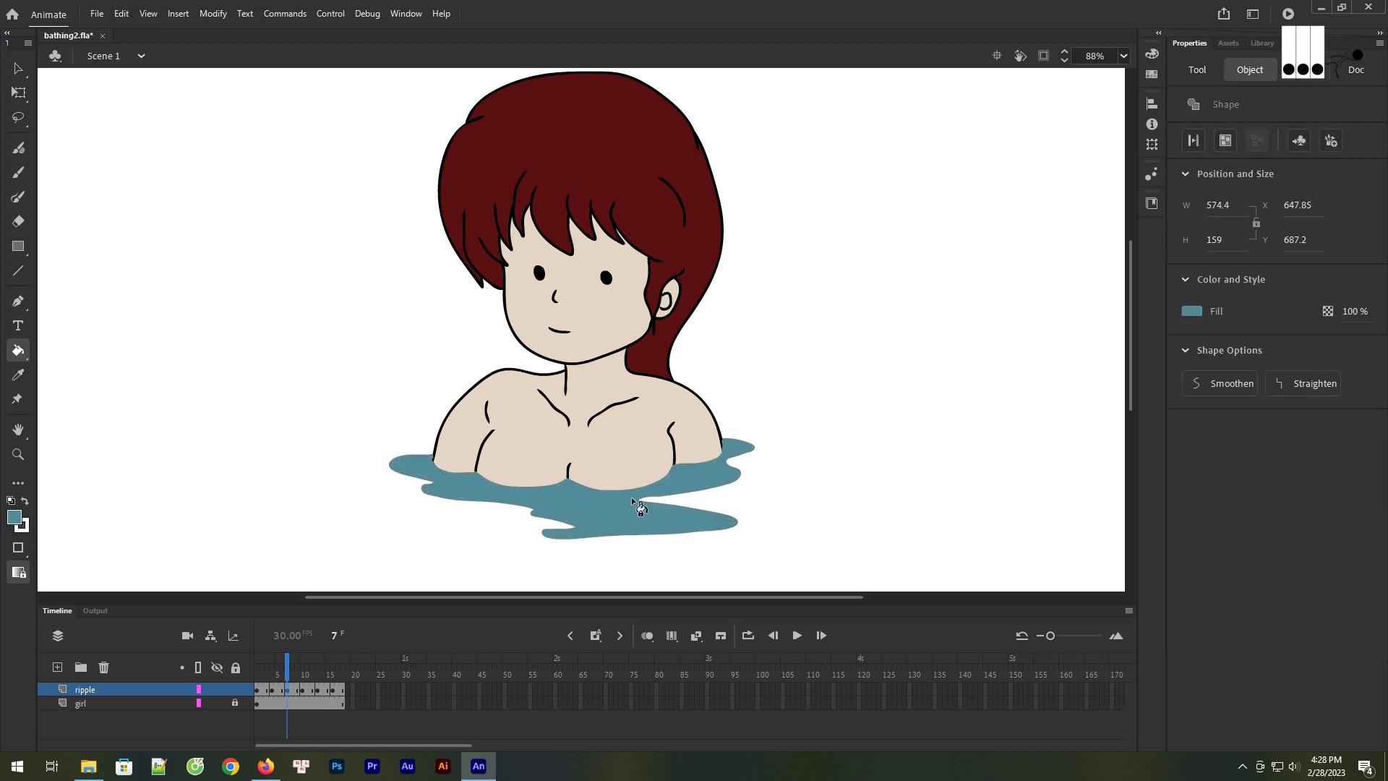
Color the ripple's outline and interior in the frame 10 keyframe with the same blue, #528C9C
click(302, 691)
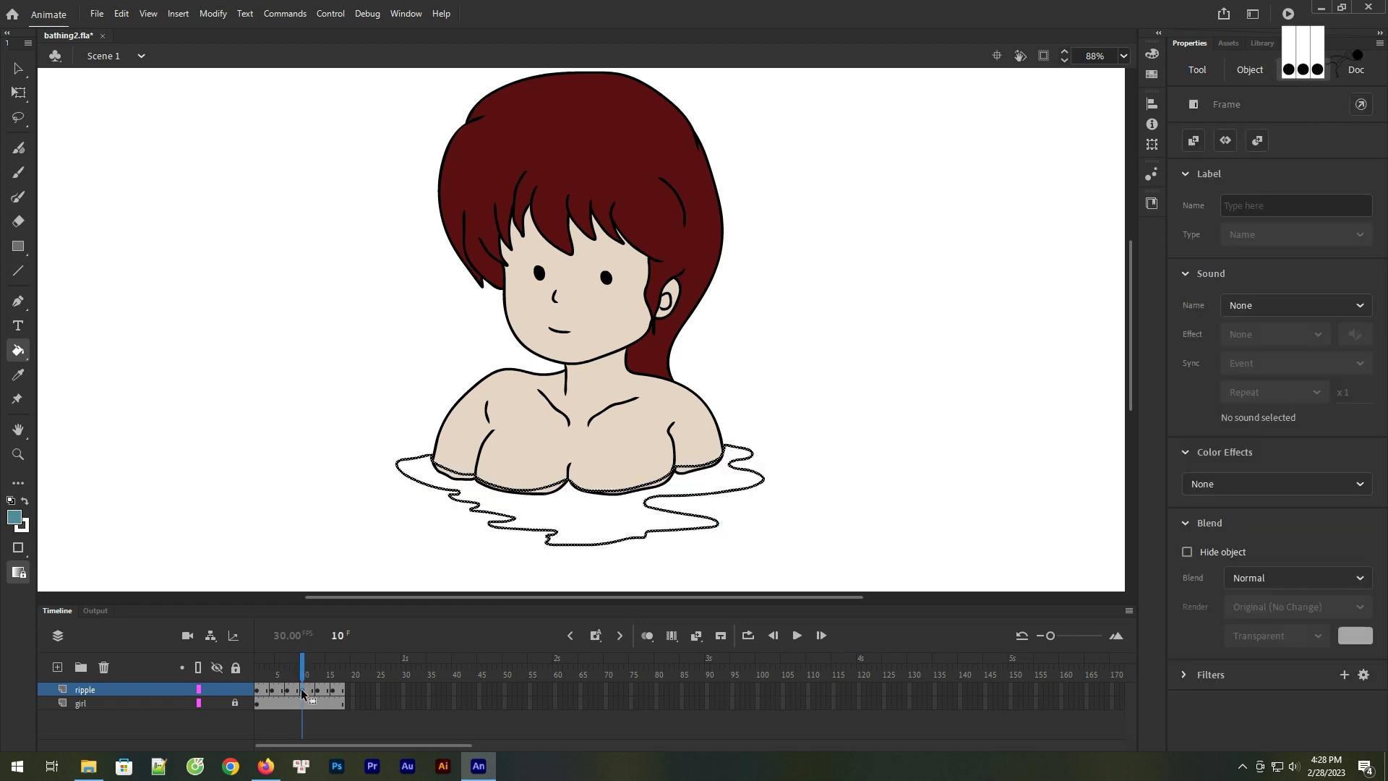
click(26, 529)
click(55, 553)
click(555, 532)
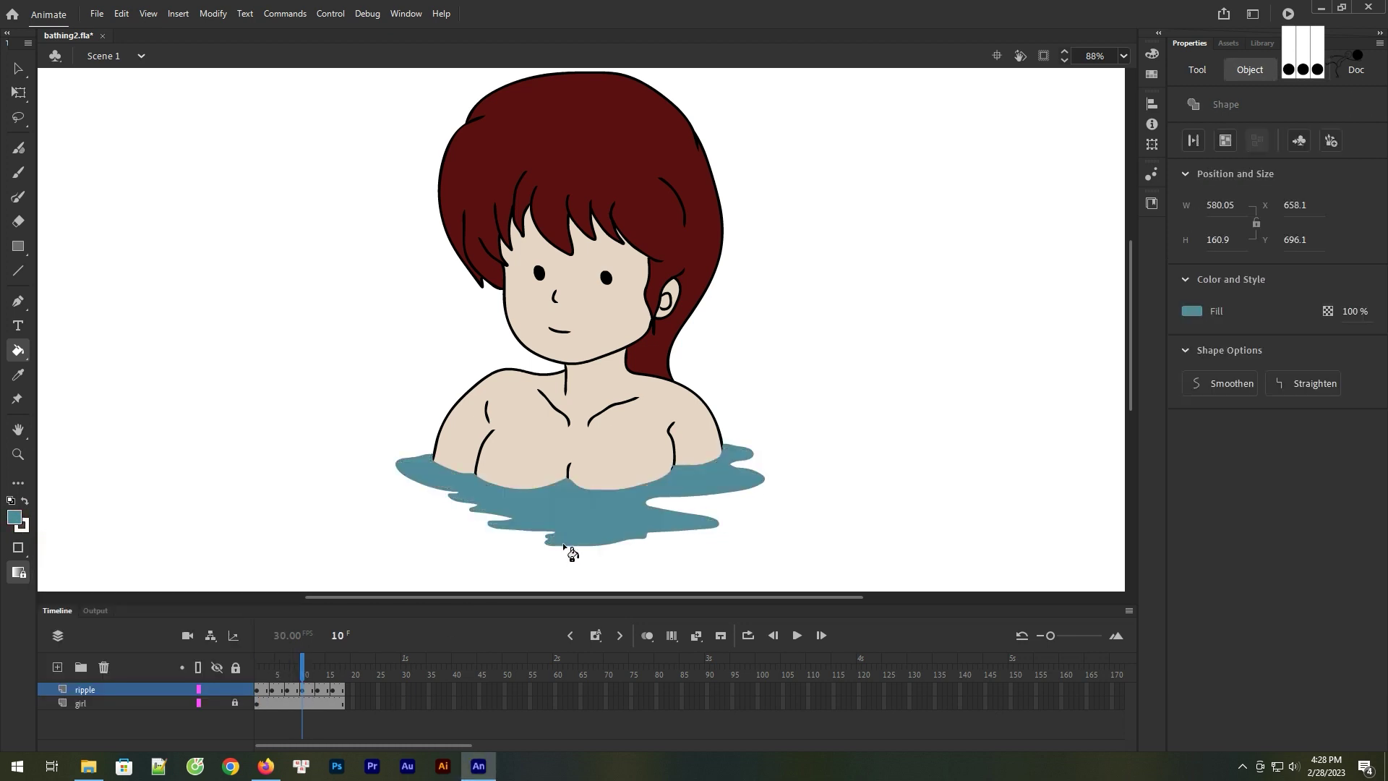
Color the ripple's outline and interior in the frame 13 keyframe with the same blue, #528C9C
click(317, 691)
click(30, 524)
click(65, 552)
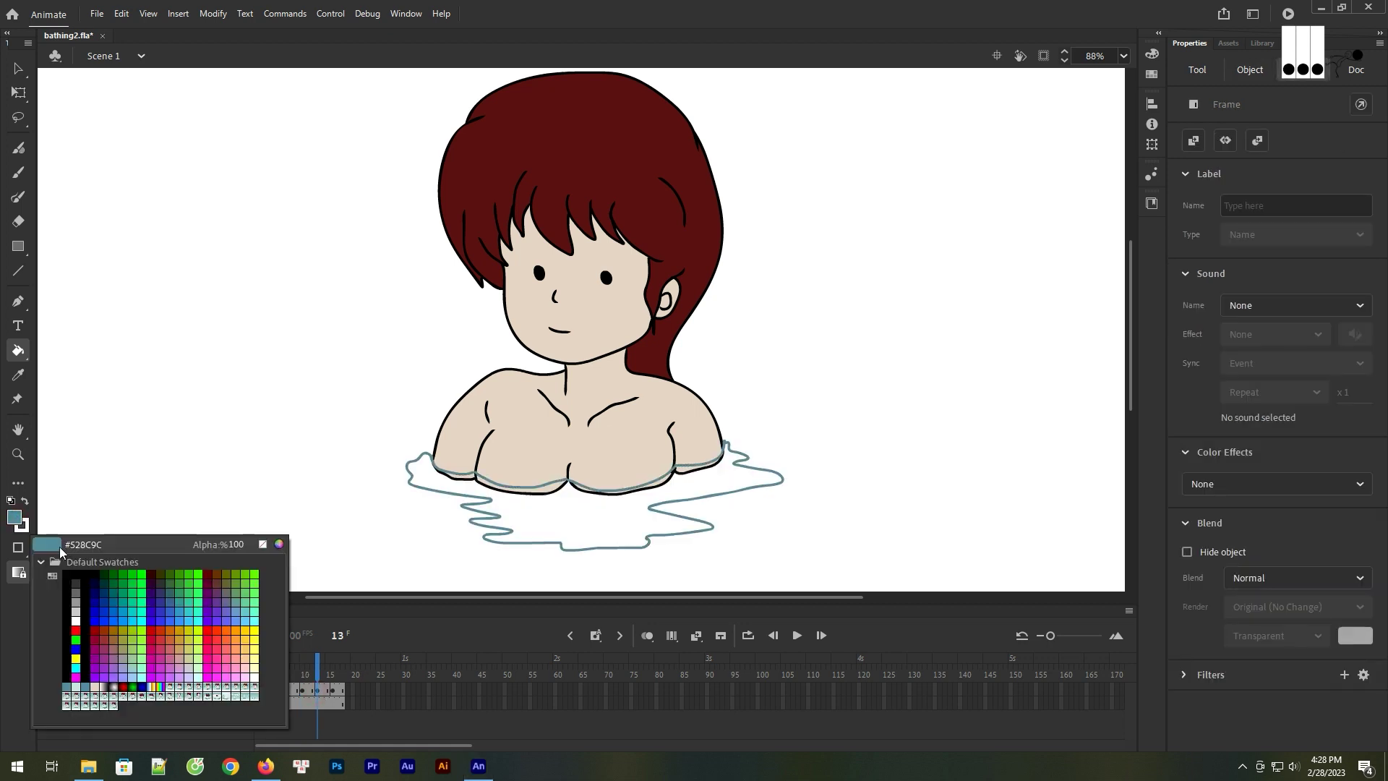
click(548, 518)
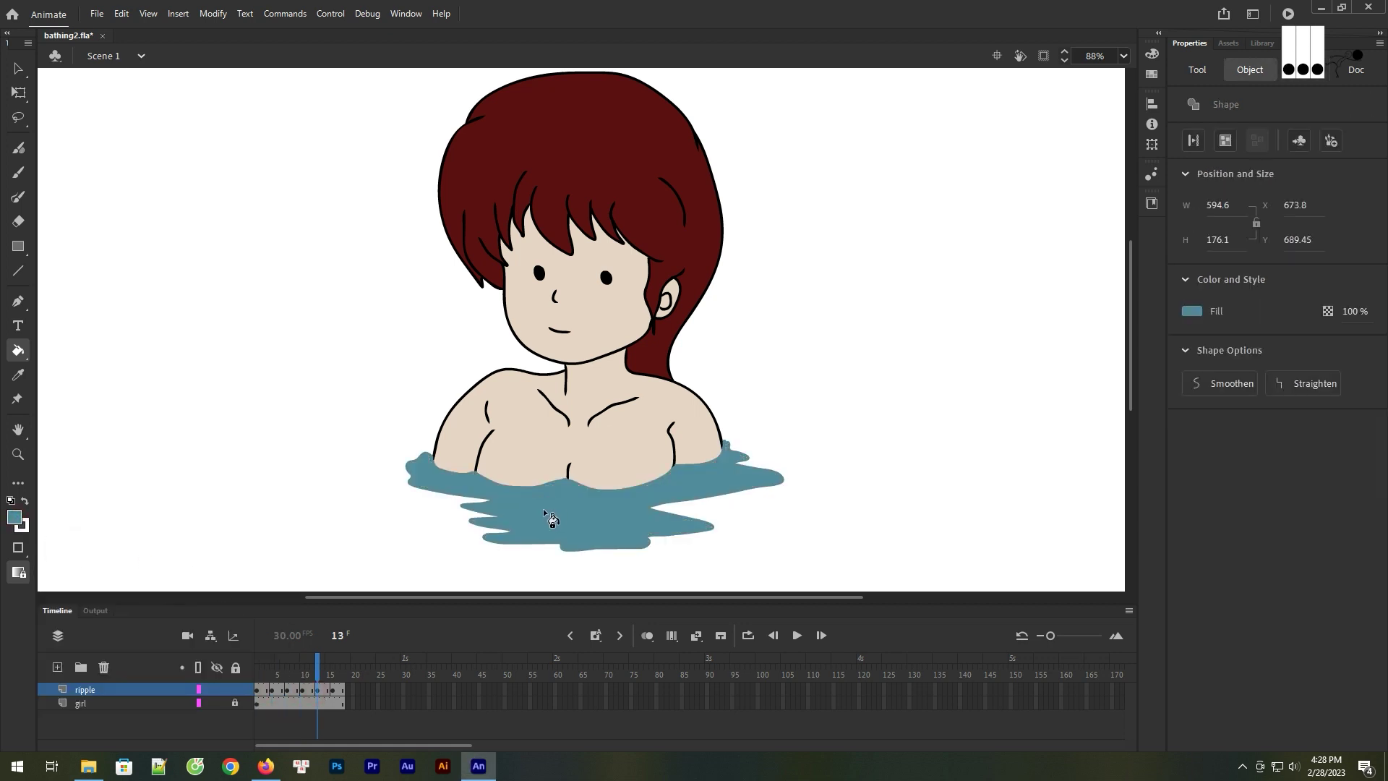
Color the ripple's outline and interior in the frame 16 keyframe with the same blue, #528C9C
click(333, 691)
click(11, 522)
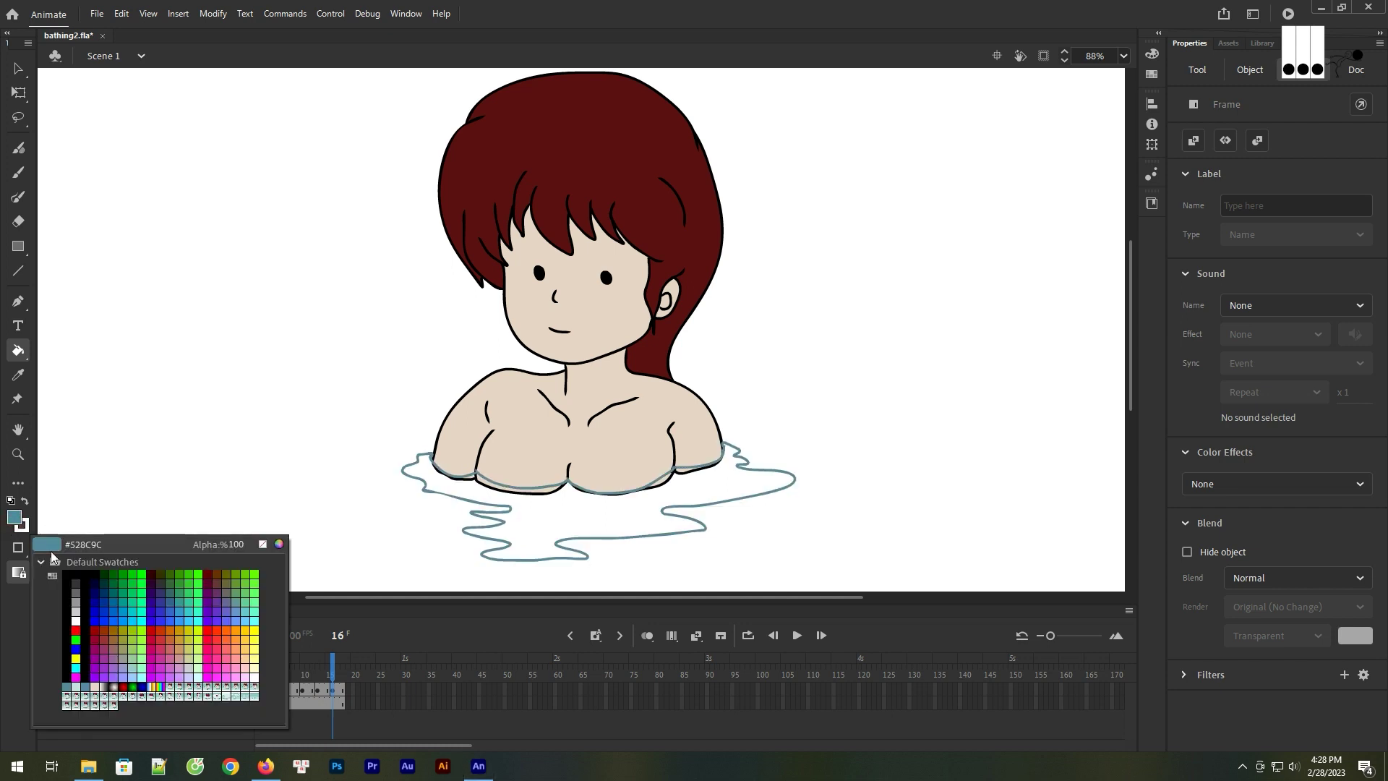
click(52, 553)
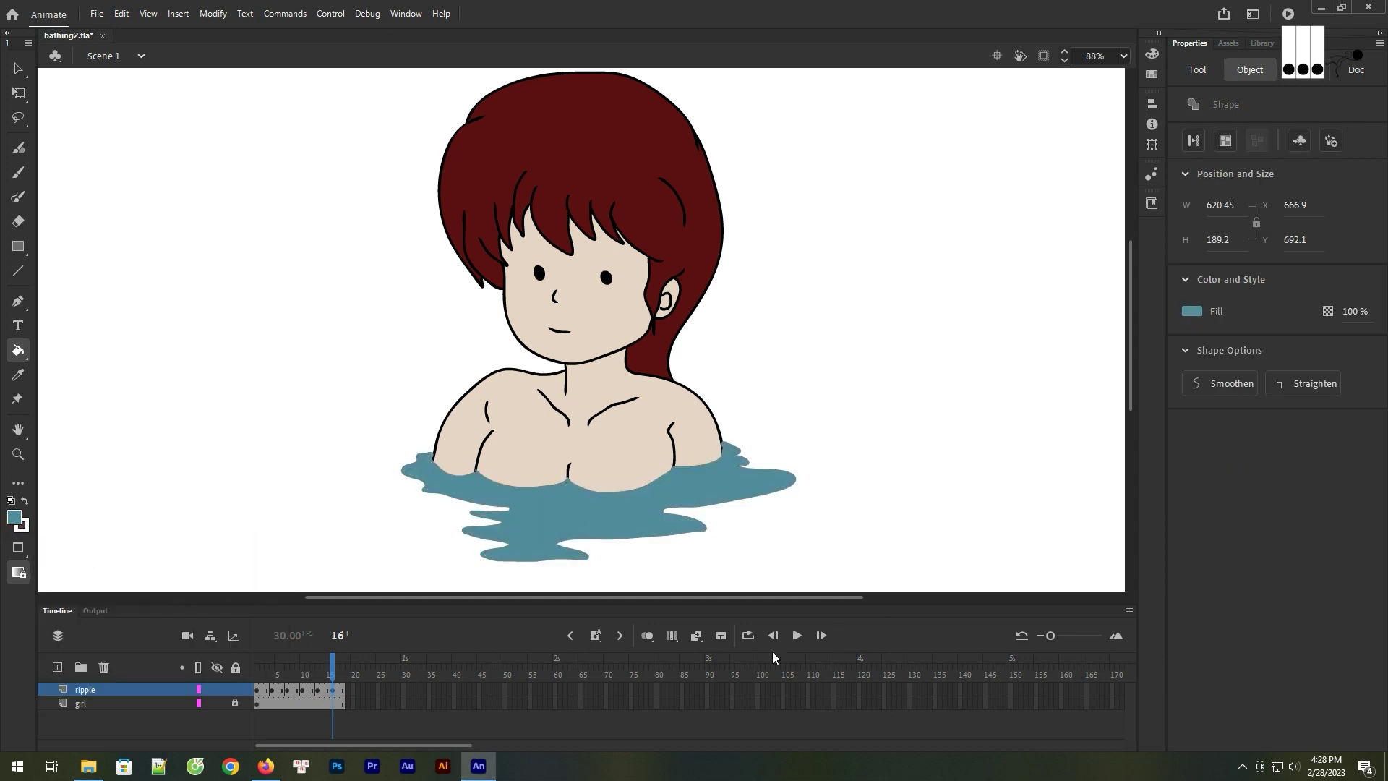
Turn on loop playback for the whole animation and play it to check the colored ripples
click(748, 634)
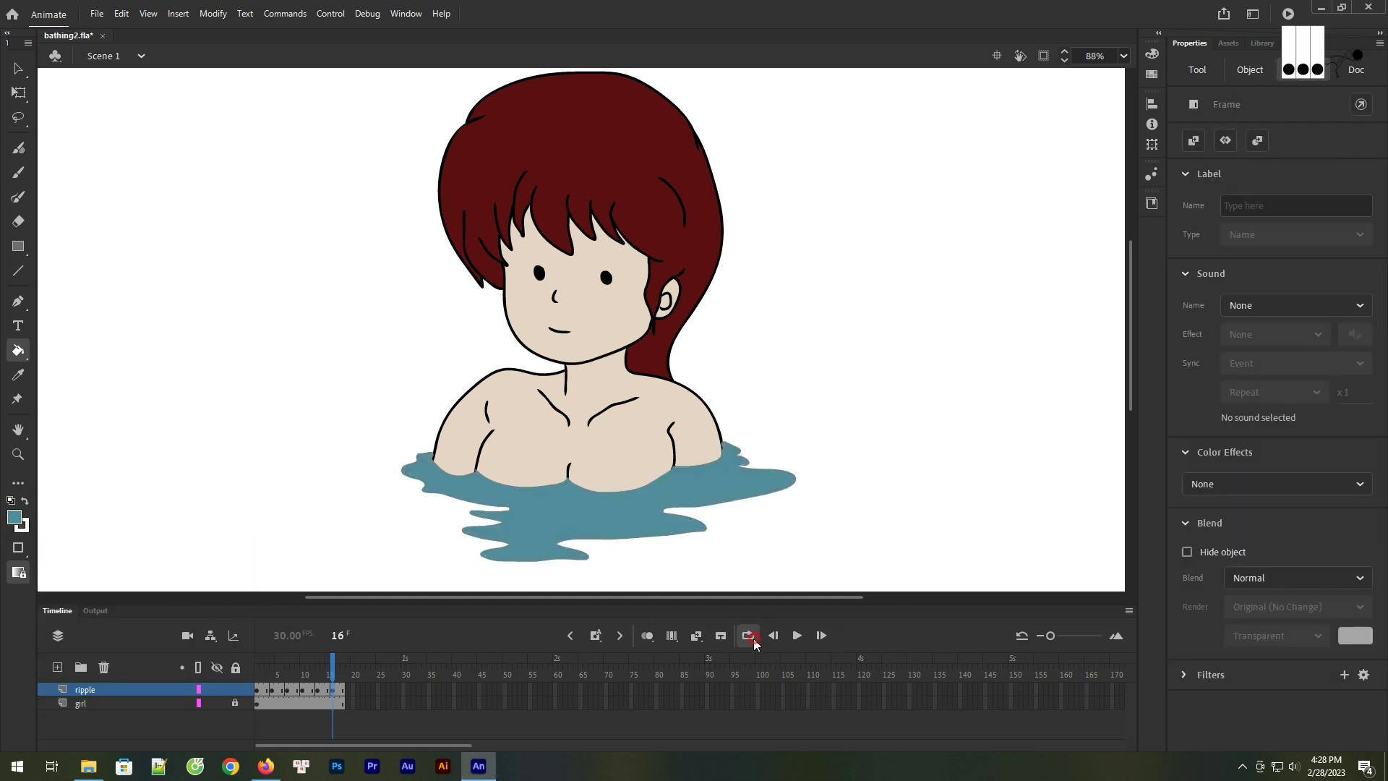
click(796, 635)
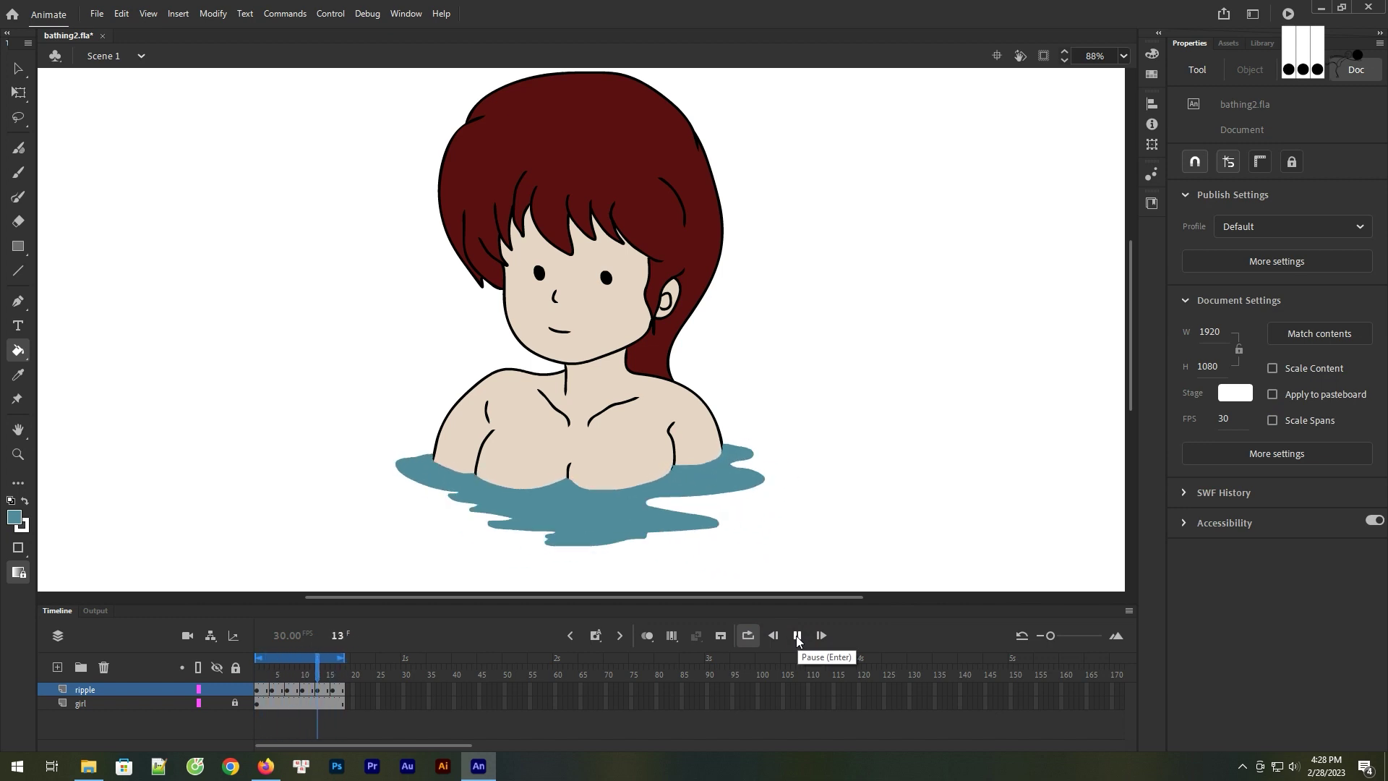
click(798, 636)
click(797, 635)
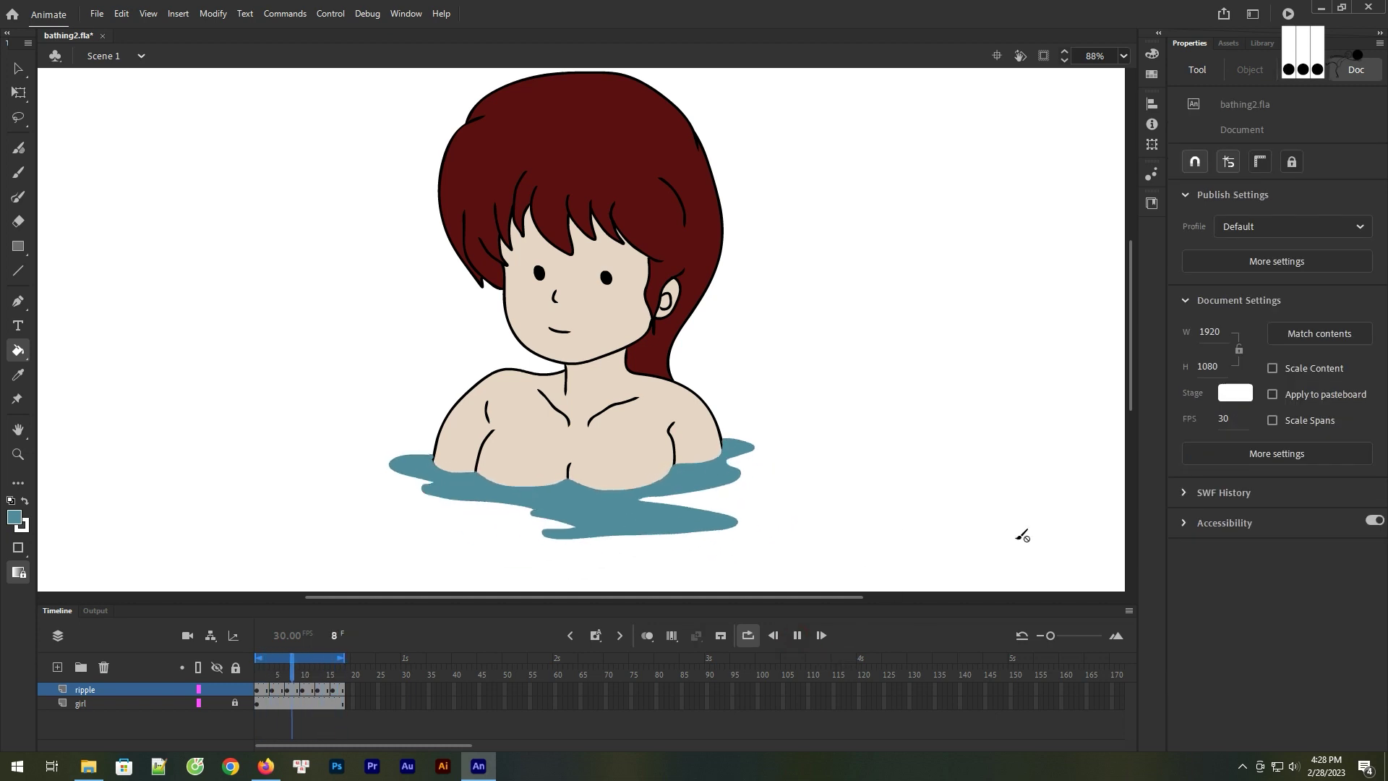
click(798, 635)
Add a layer named background beneath the girl layer and lock the ripple layer
key(v)
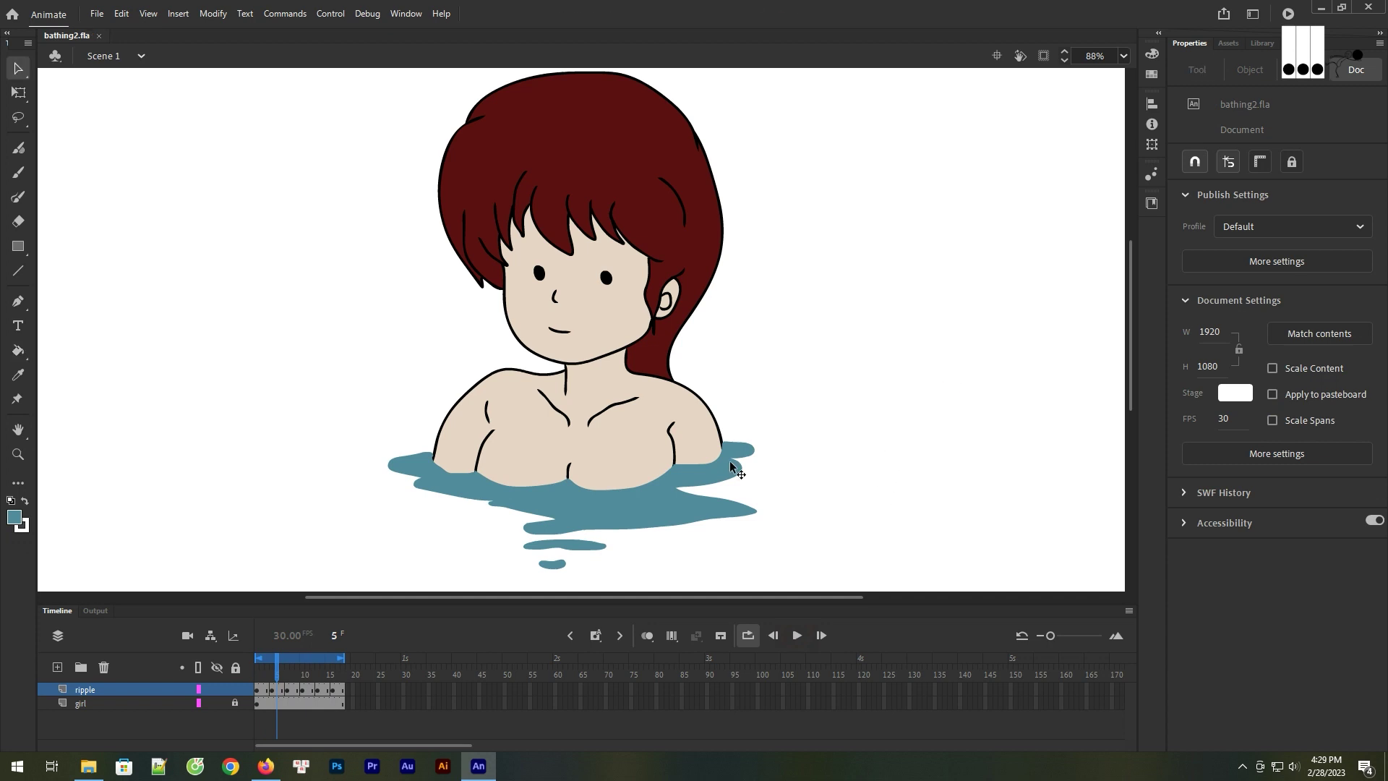
click(58, 666)
double_click(115, 689)
text(b)
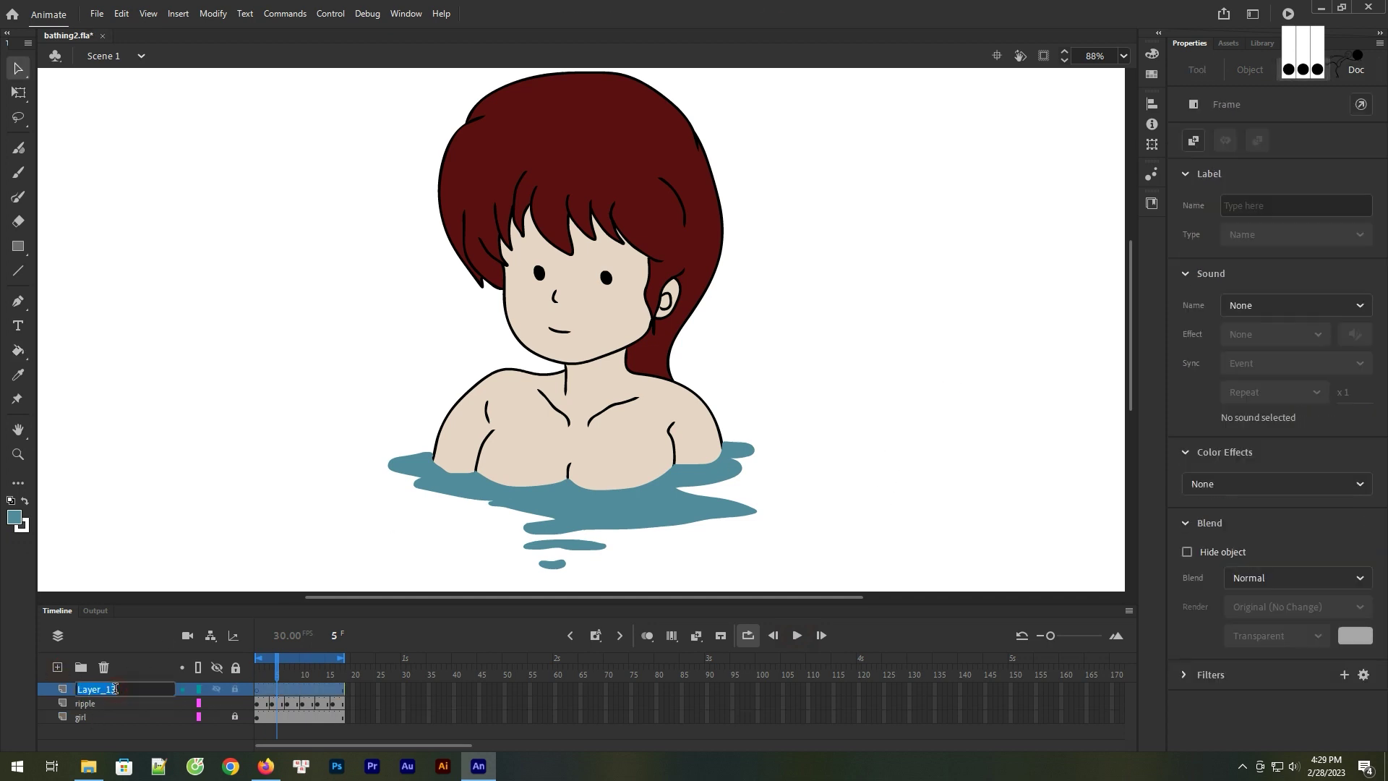
text(ackground)
key(Return)
drag(125, 690, 261, 731)
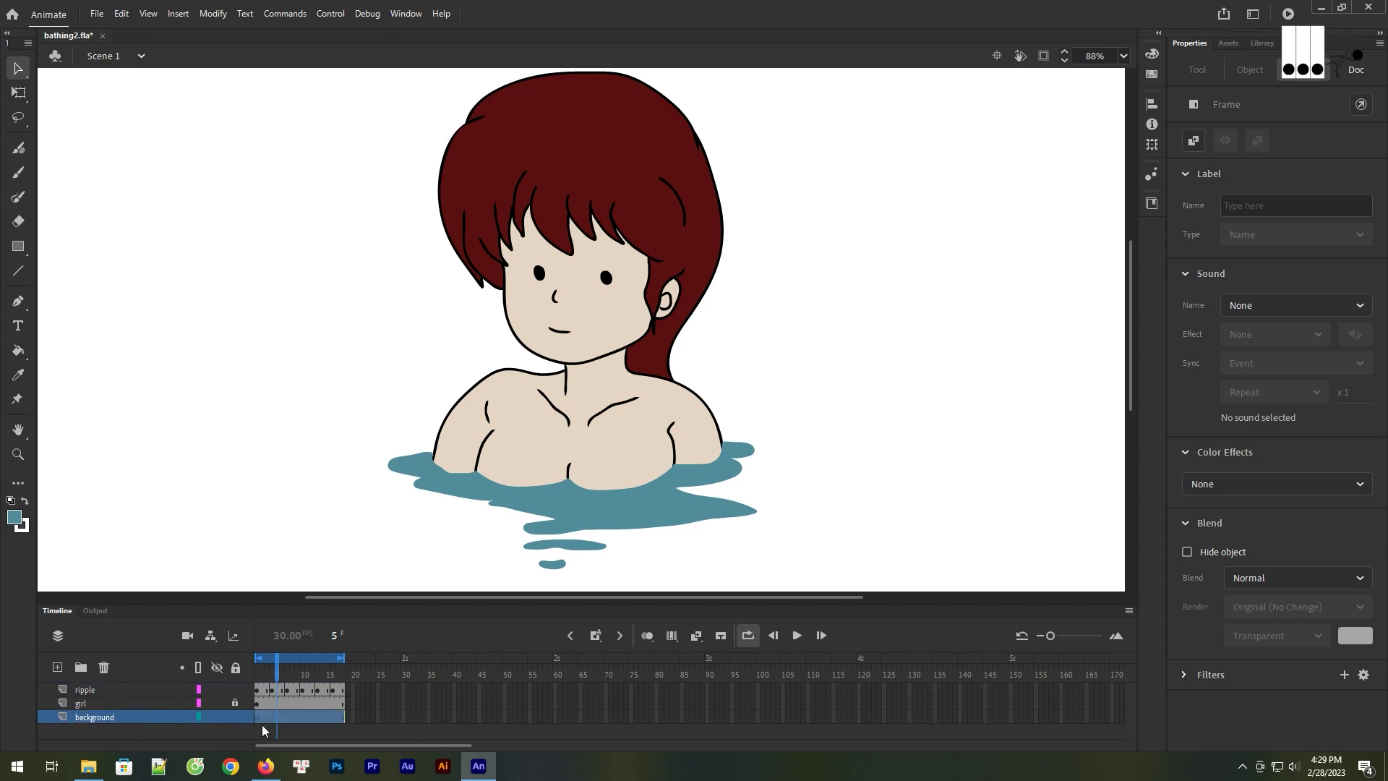
click(898, 381)
Choose the Rectangle tool for the background and change the stroke color type to a linear gradient
key(ctrl+minus)
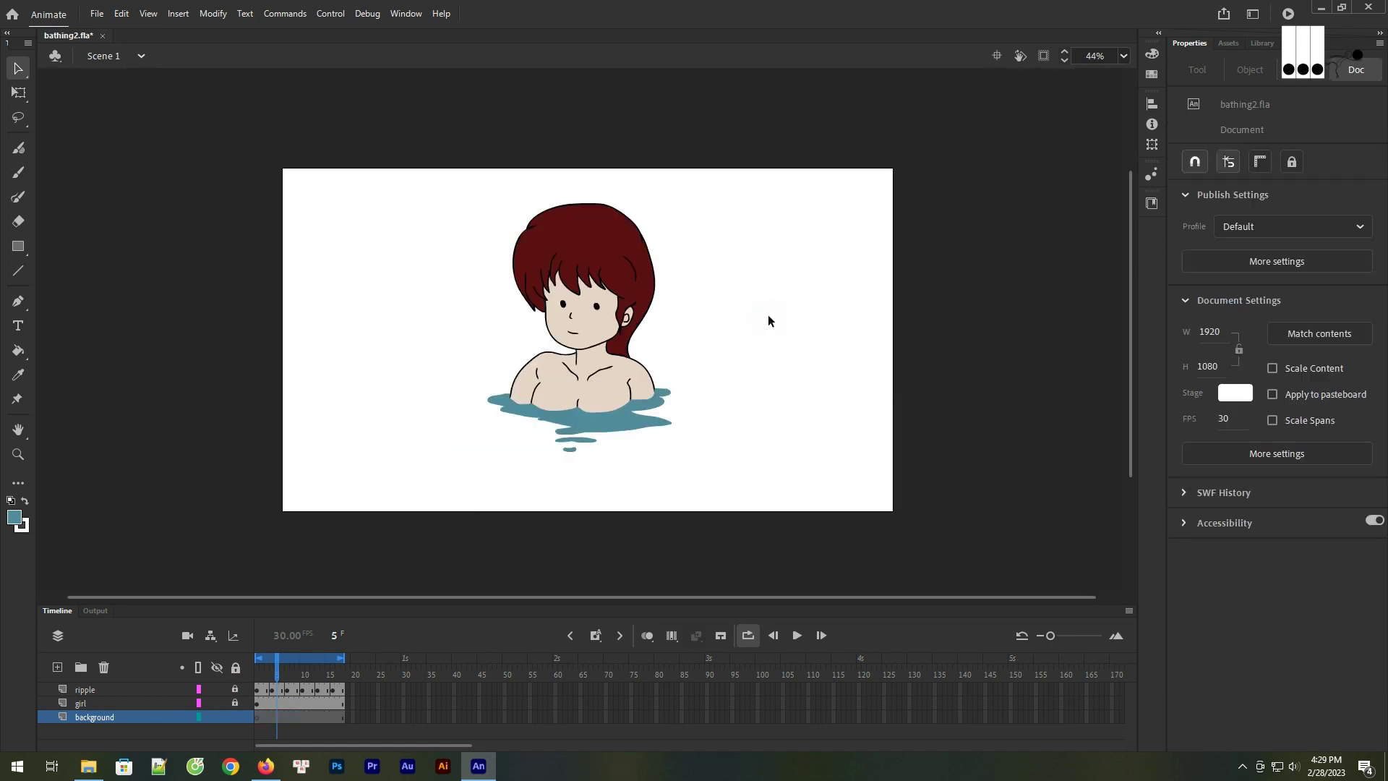
click(19, 246)
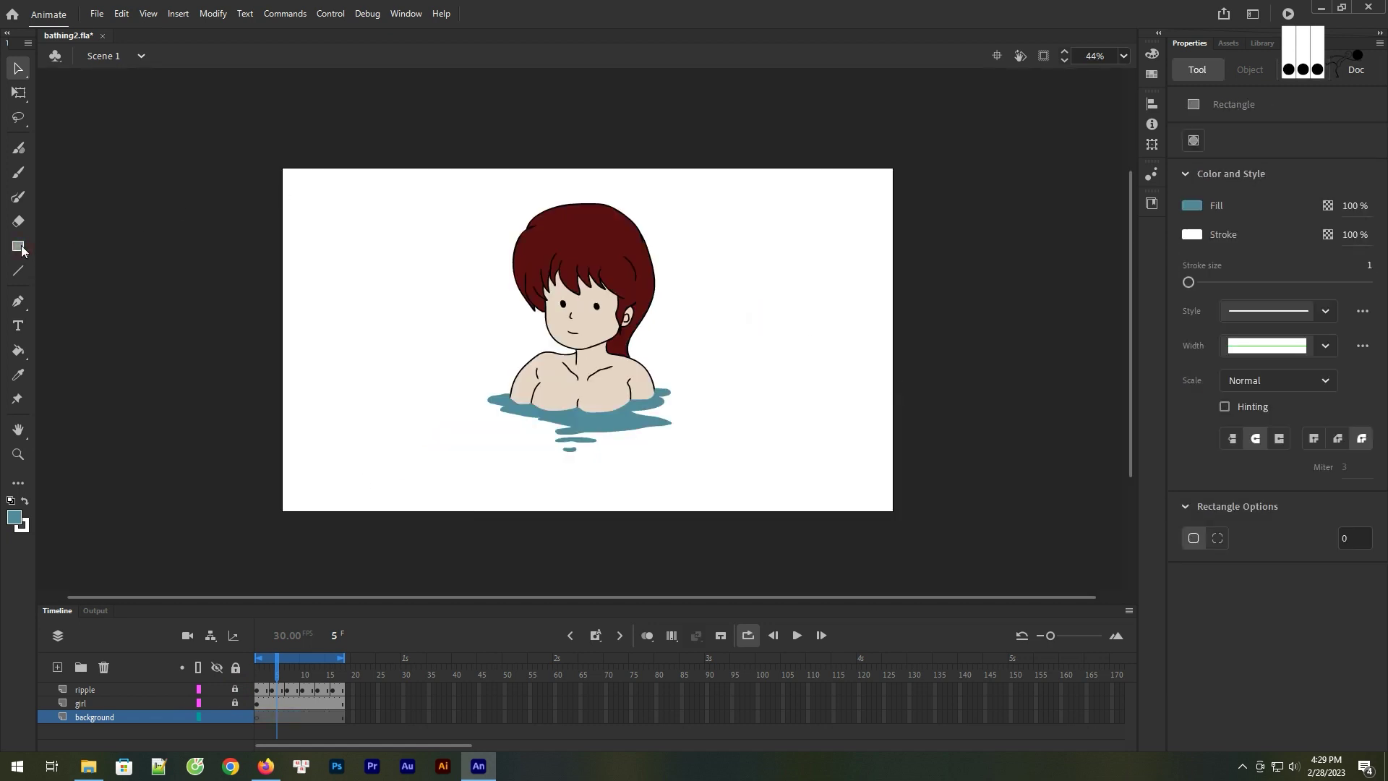
click(26, 526)
click(369, 496)
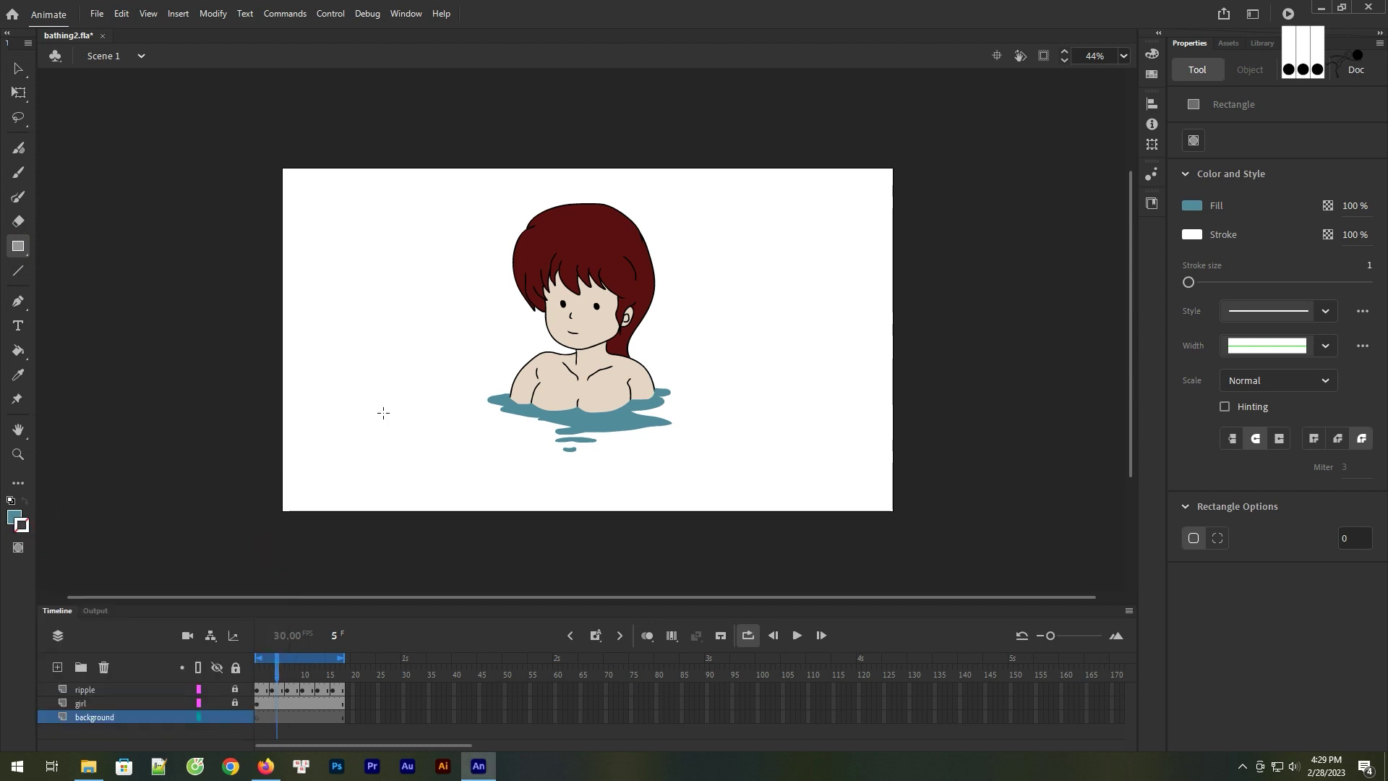
click(12, 518)
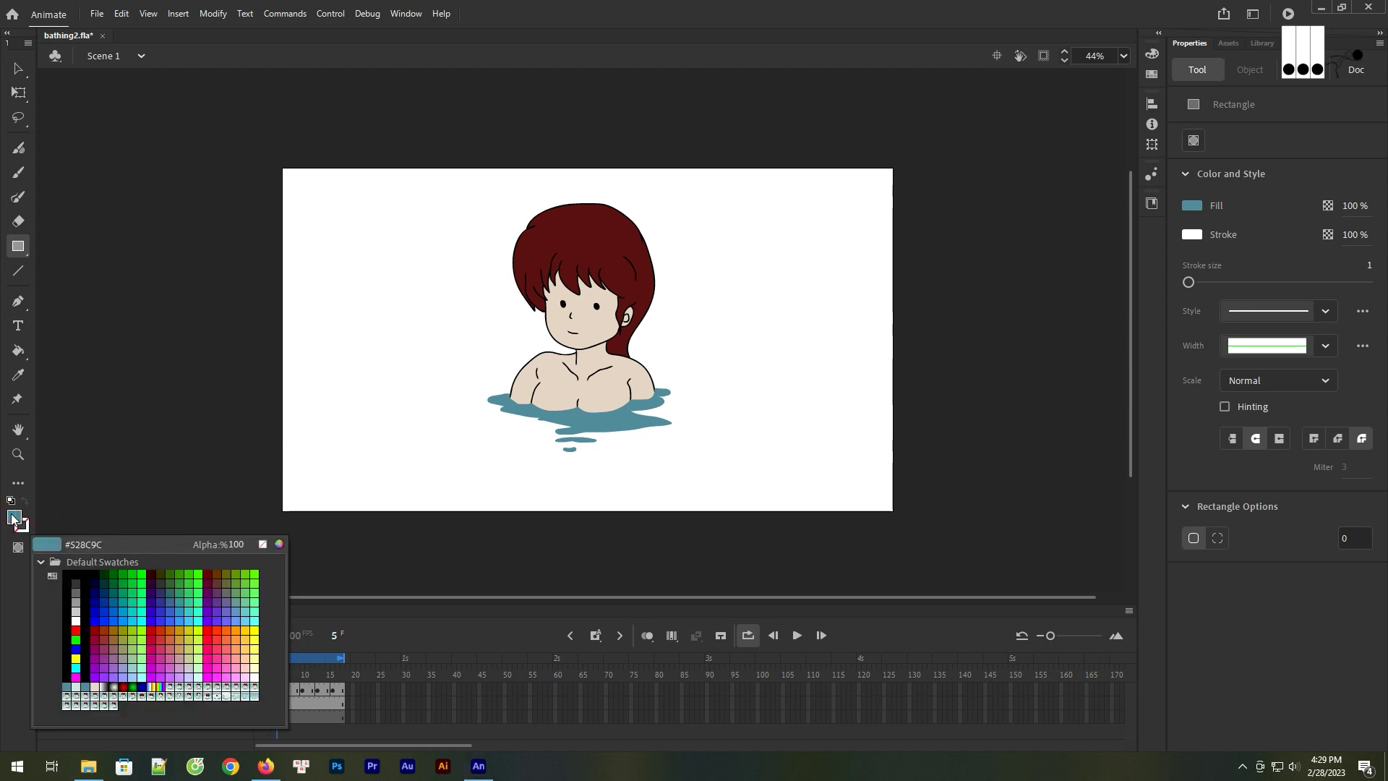
click(12, 518)
click(1150, 57)
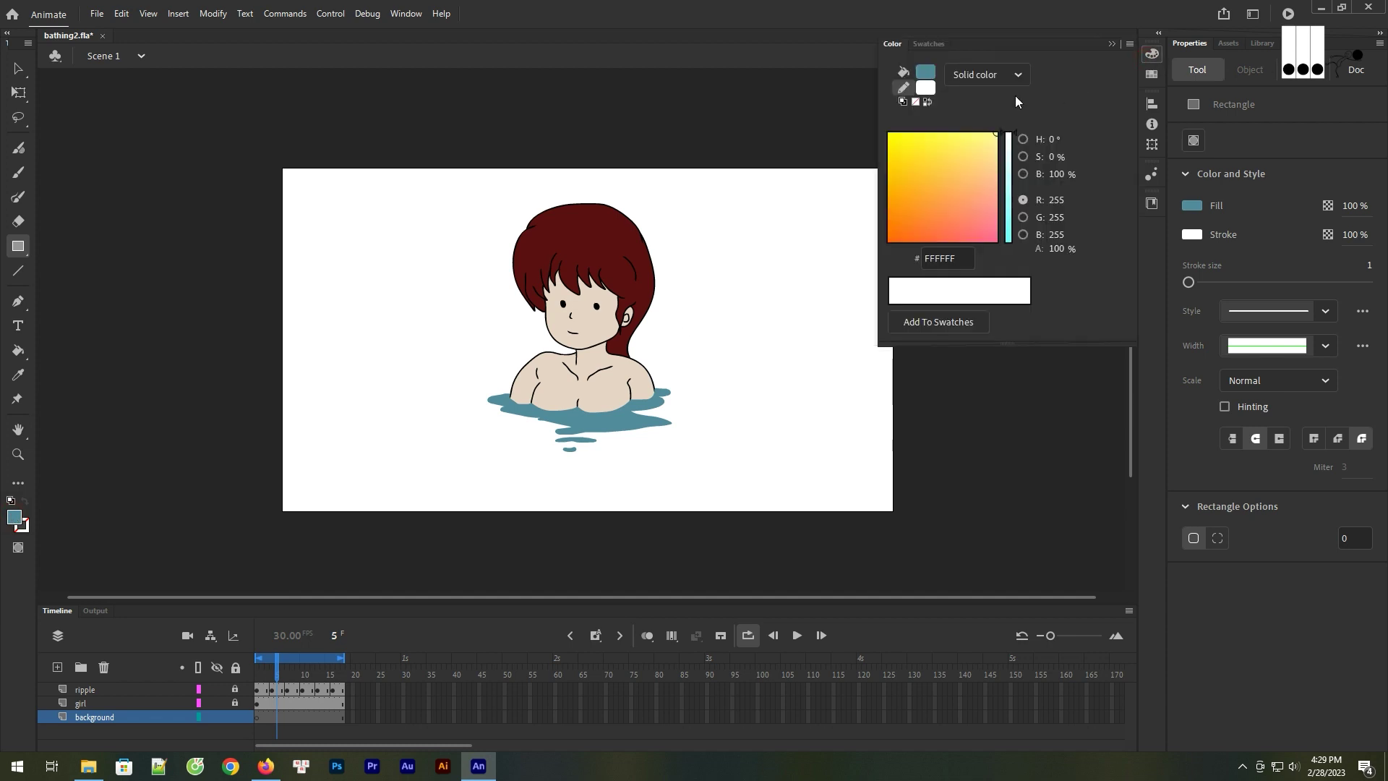
click(988, 78)
click(987, 141)
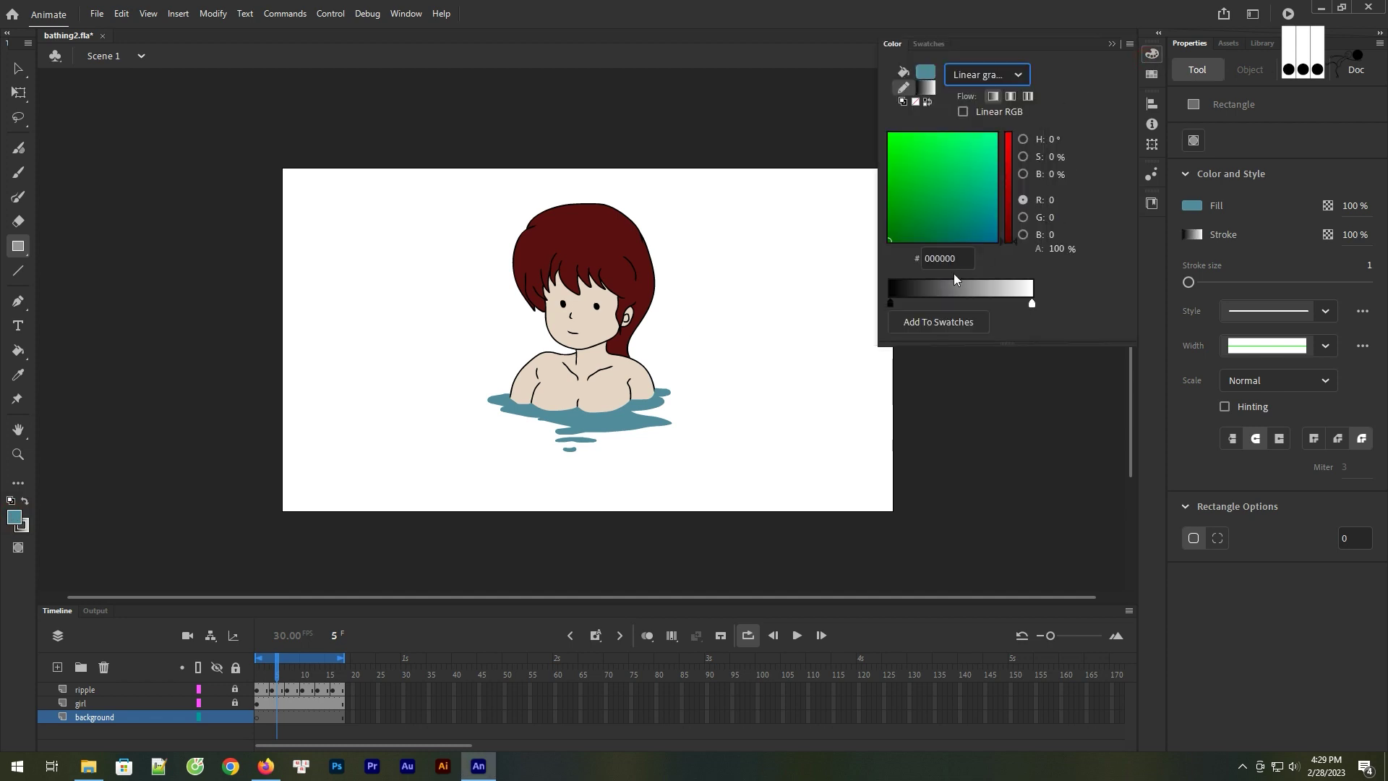
Set the gradient's starting color stop to #76AFB8
double_click(890, 306)
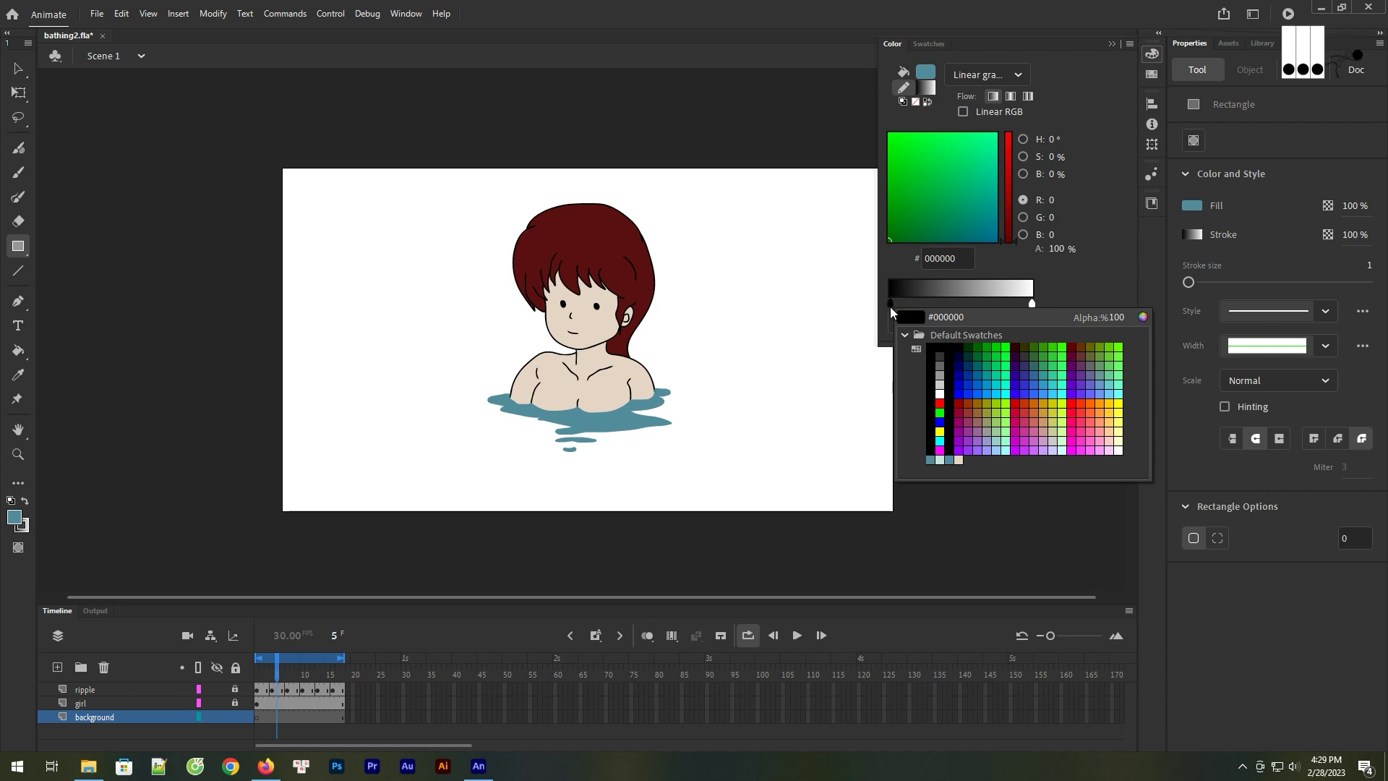
click(952, 318)
text(7)
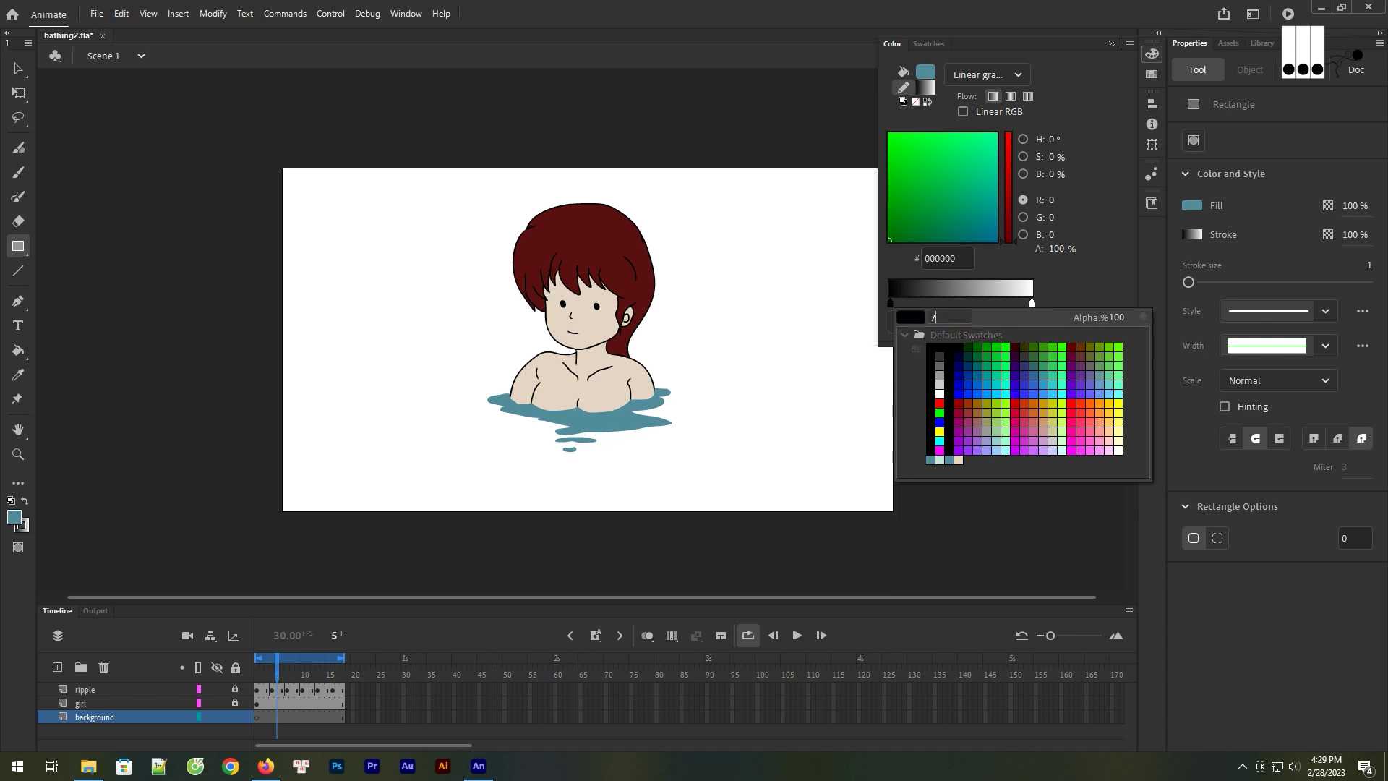
text(6AFB8)
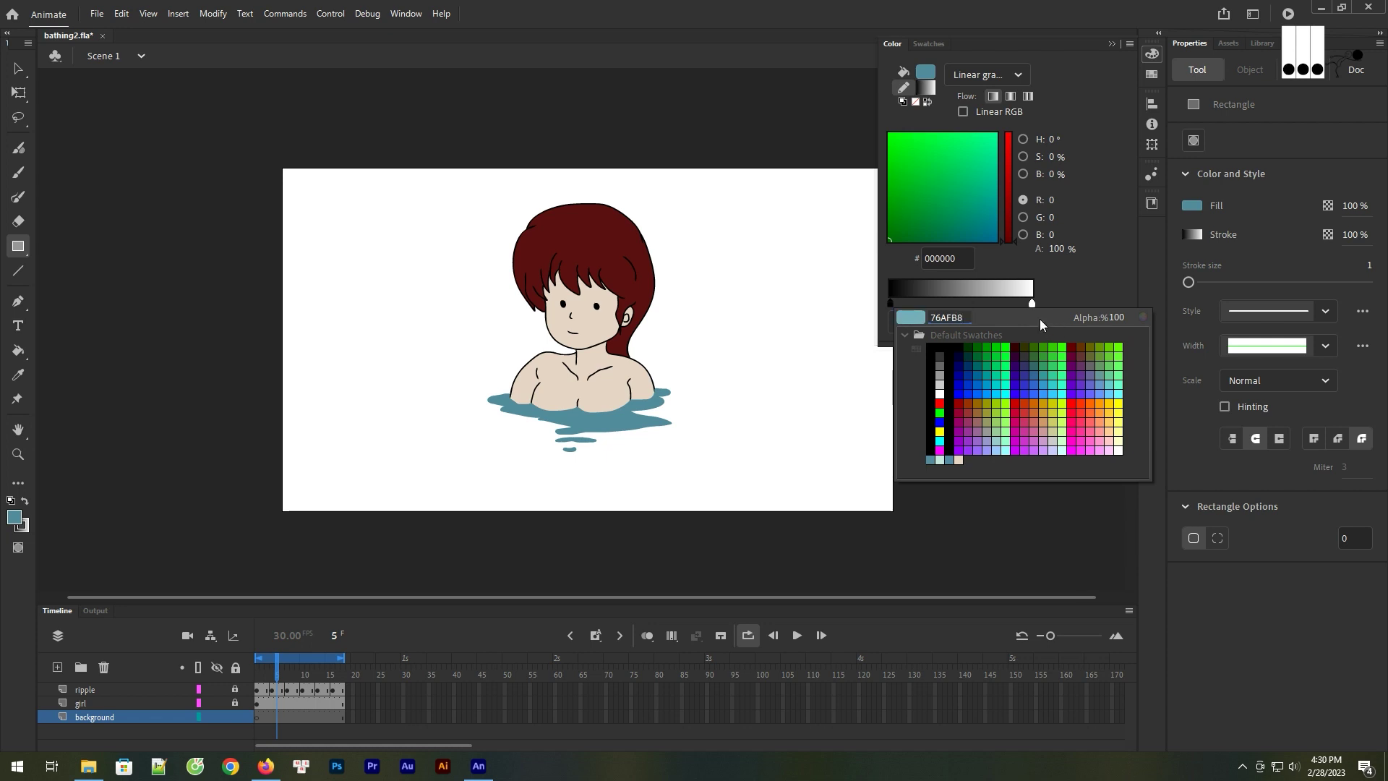
key(Return)
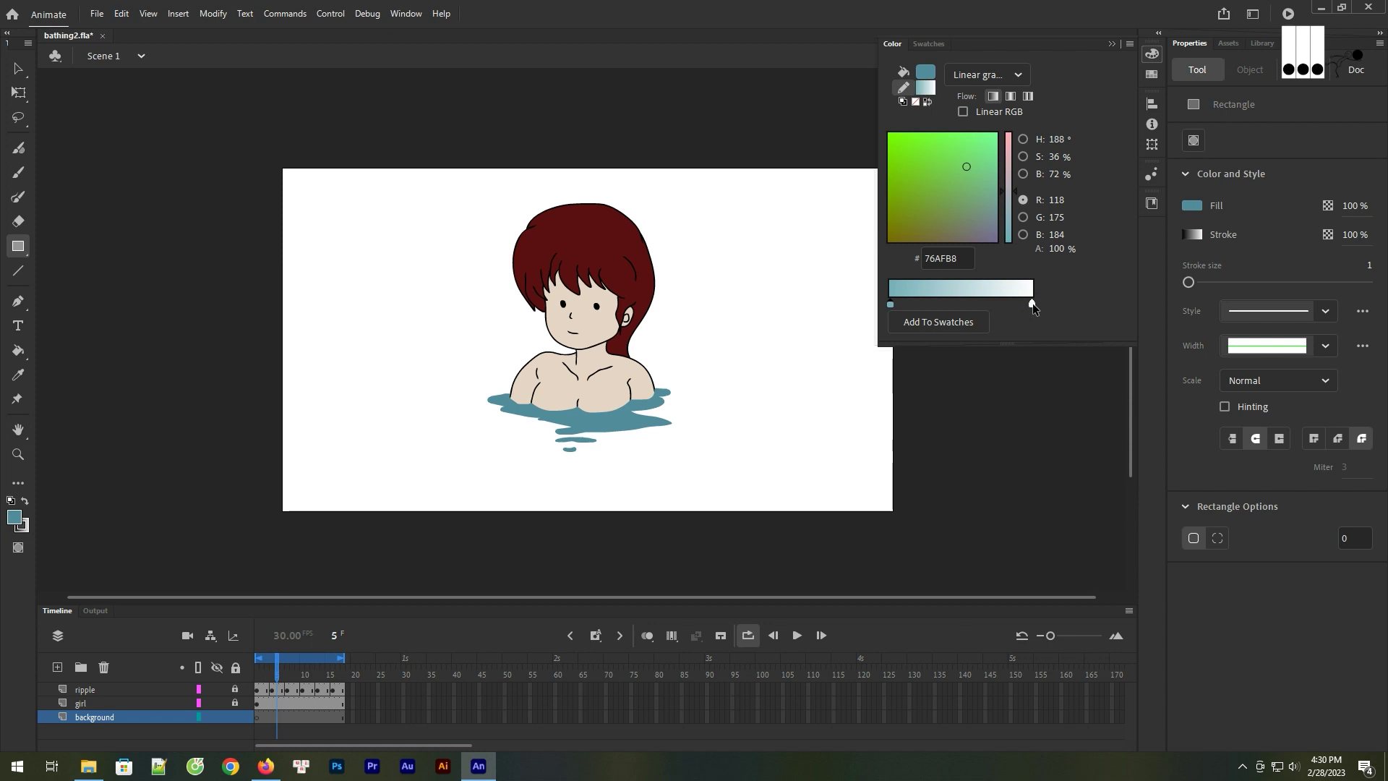
Set the gradient's ending color stop to #C6E7DE
click(1032, 304)
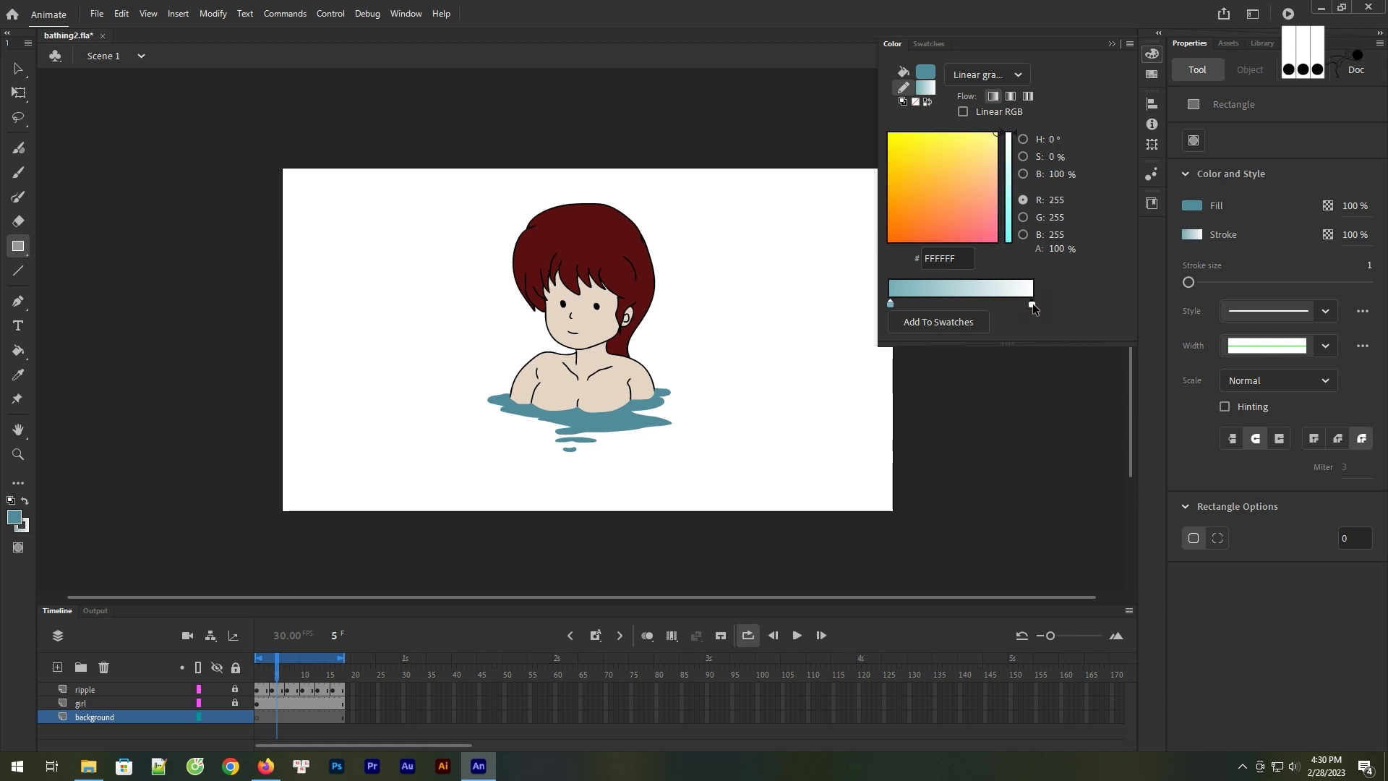
click(1032, 304)
click(1094, 317)
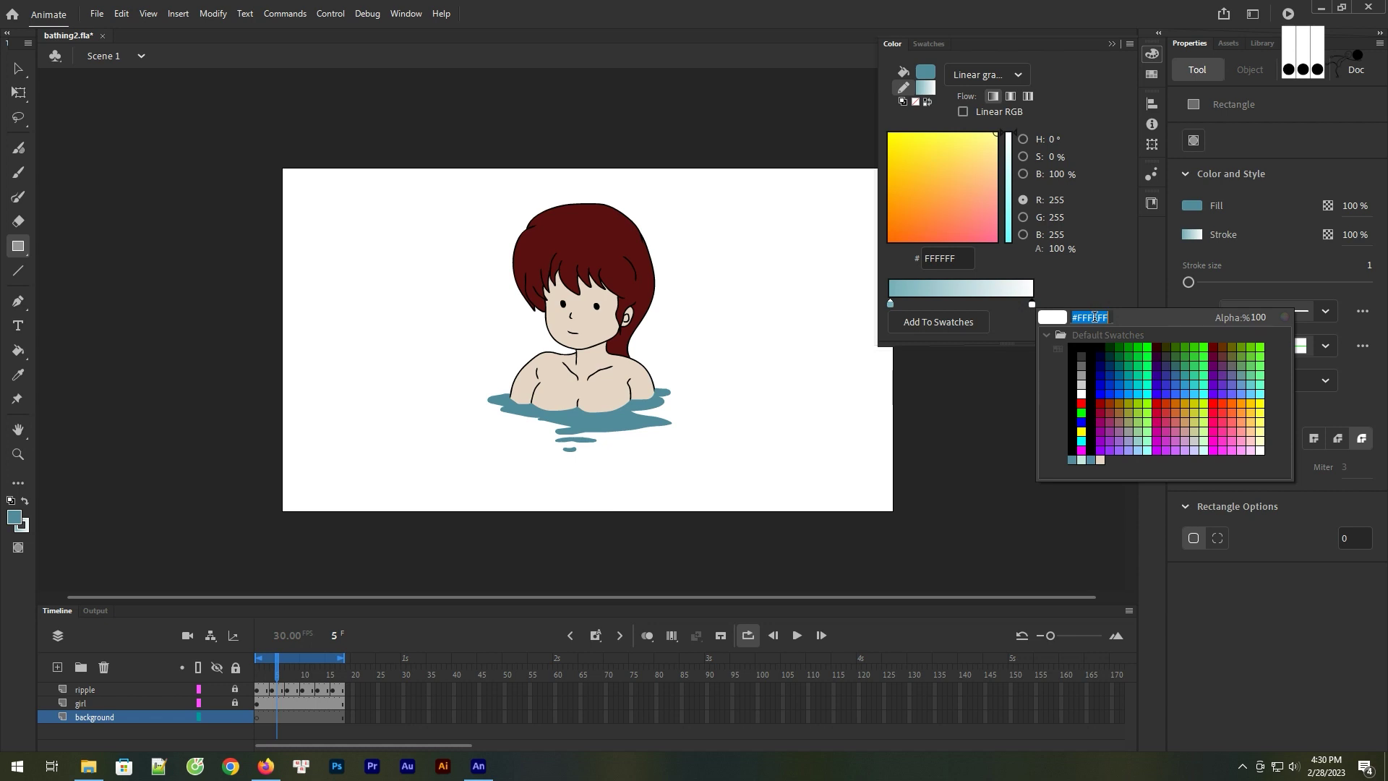
text(c)
text(C6)
text(E)
text(7)
text(DE)
key(Return)
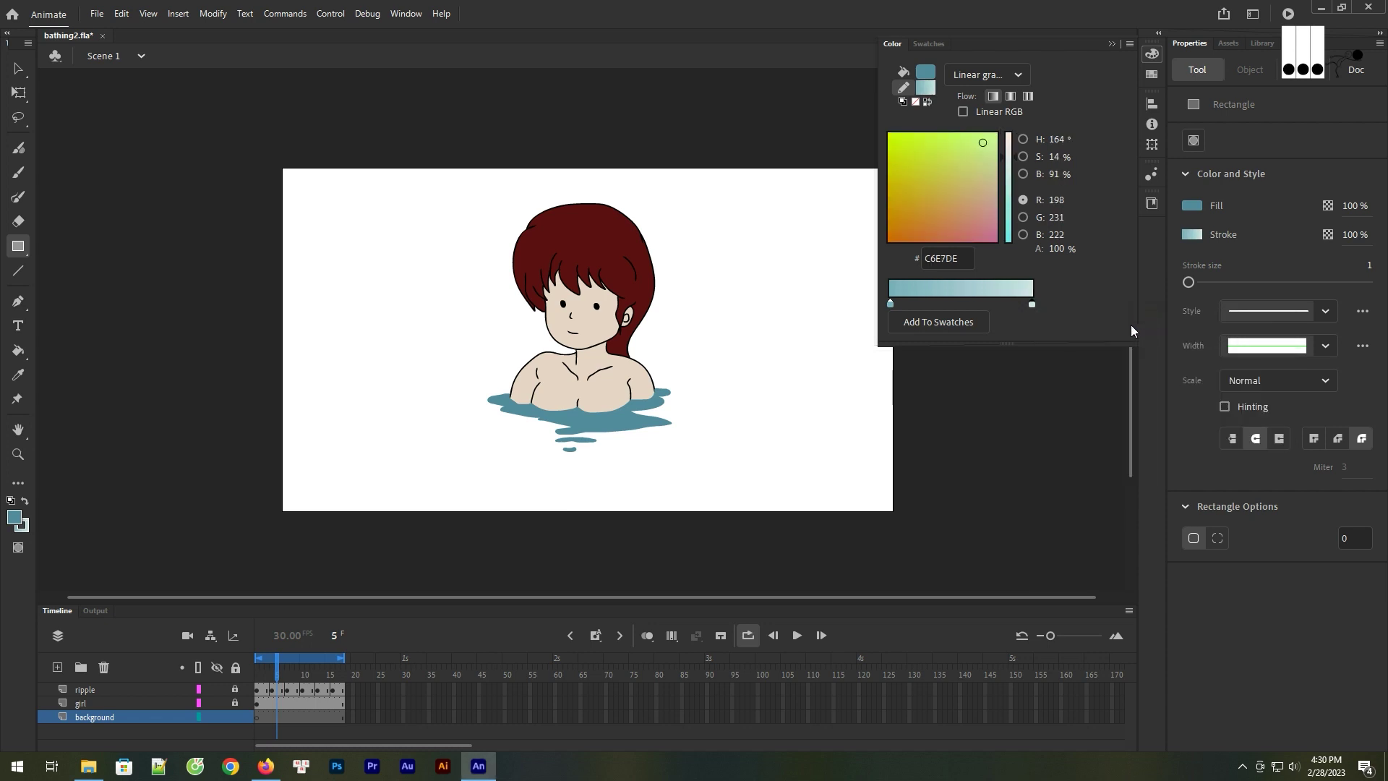
Swap the gradient to the fill with no stroke, and draw a rectangle about 272 px high beside the girl
click(1114, 43)
click(25, 501)
click(26, 525)
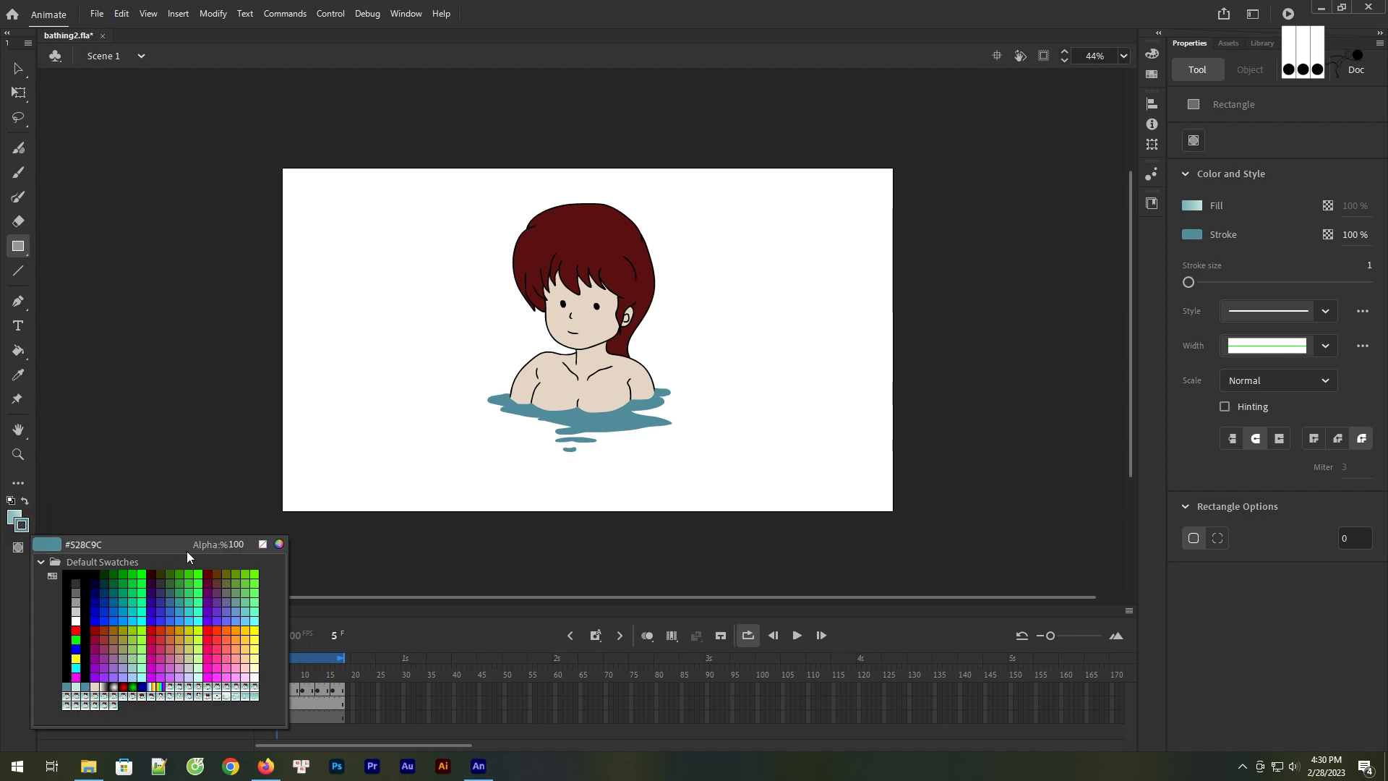
click(261, 545)
drag(303, 263, 455, 349)
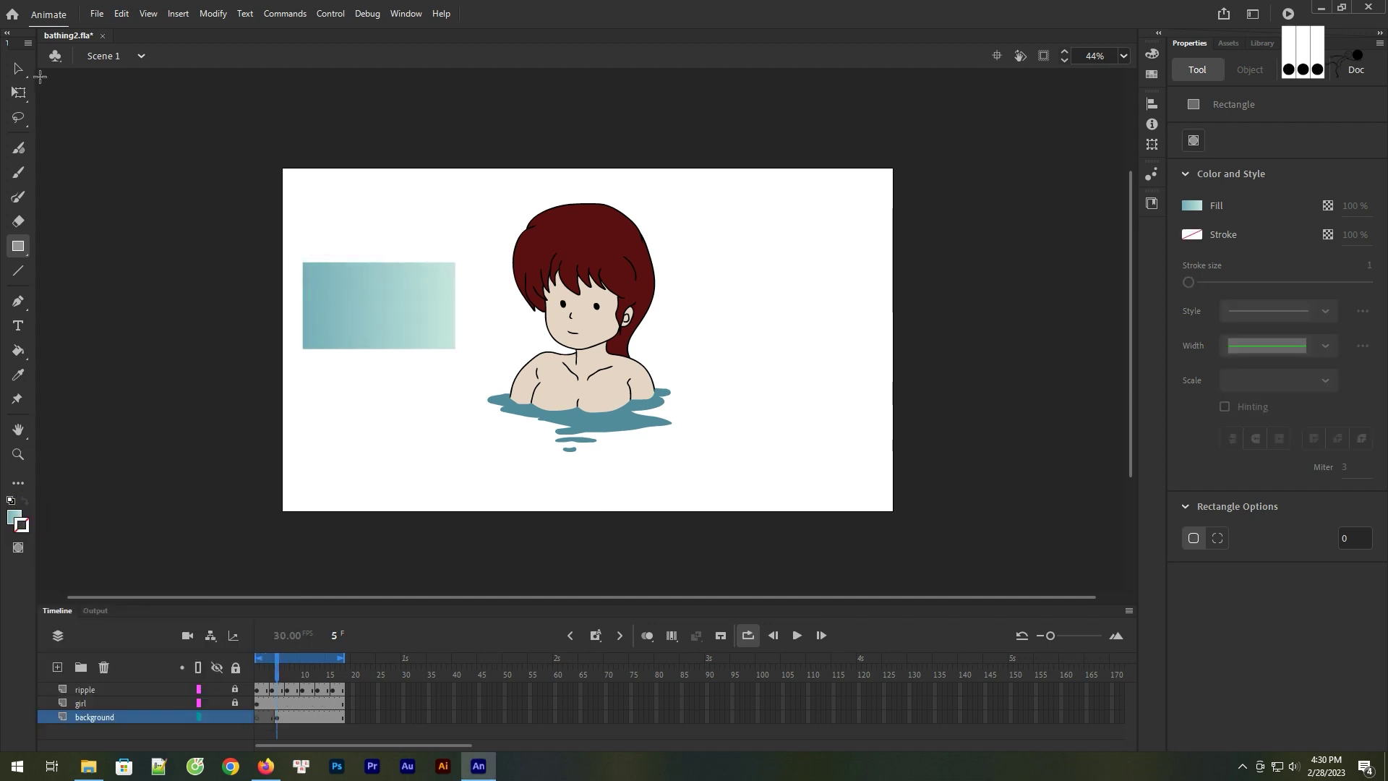
Resize the gradient rectangle to 1920 px wide and 1080 px high
click(18, 69)
click(406, 302)
click(1220, 208)
text(1)
click(1226, 237)
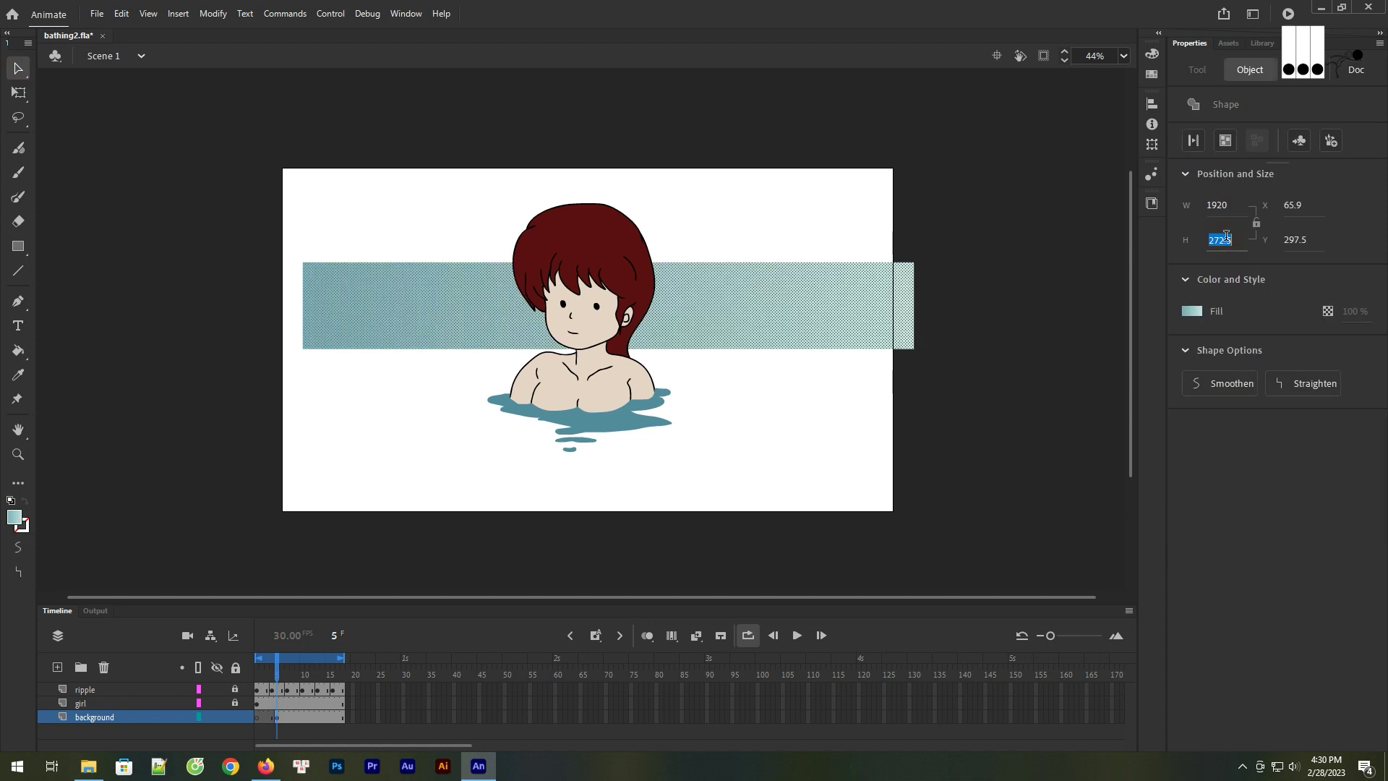
text(1080)
click(1299, 281)
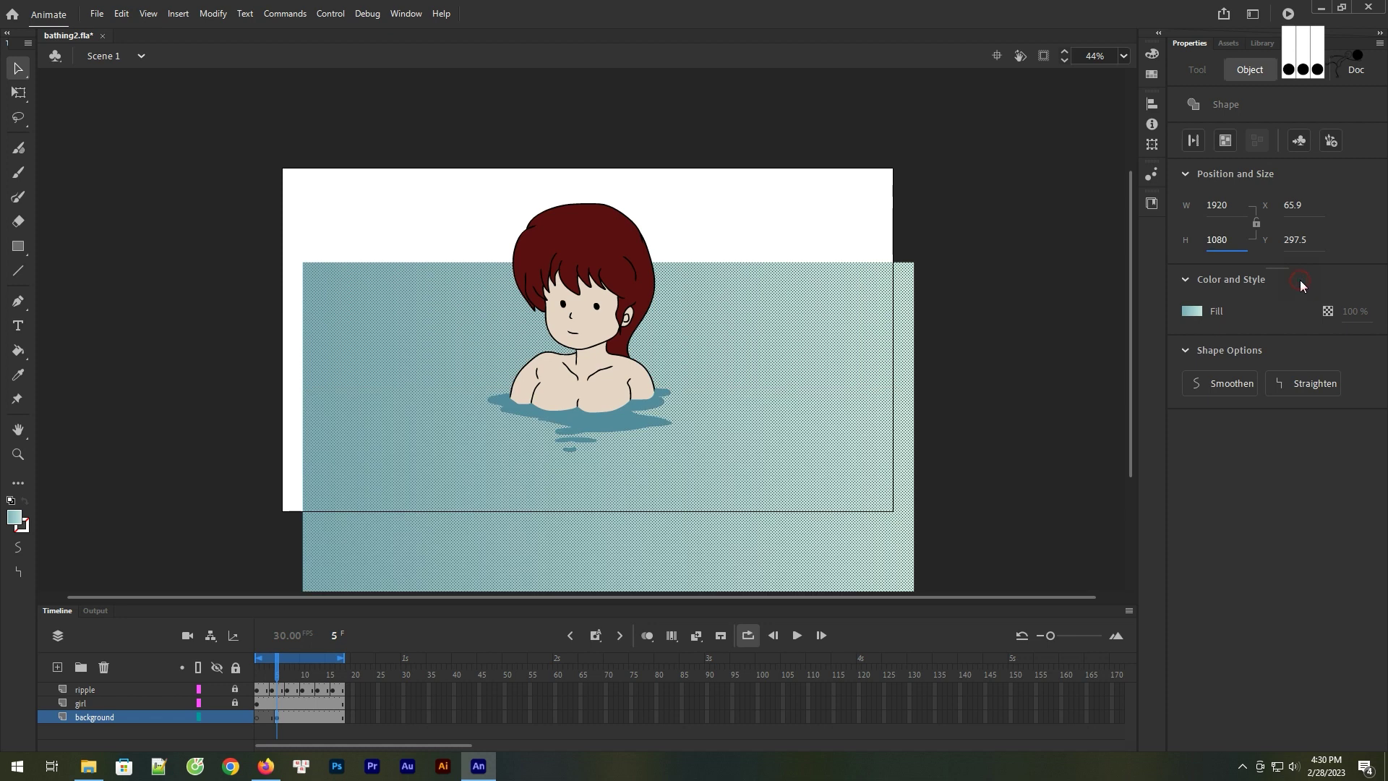
Move the gradient rectangle to X 0, Y 0 and center it with alignment to the stage
drag(748, 404, 795, 366)
click(964, 340)
click(843, 323)
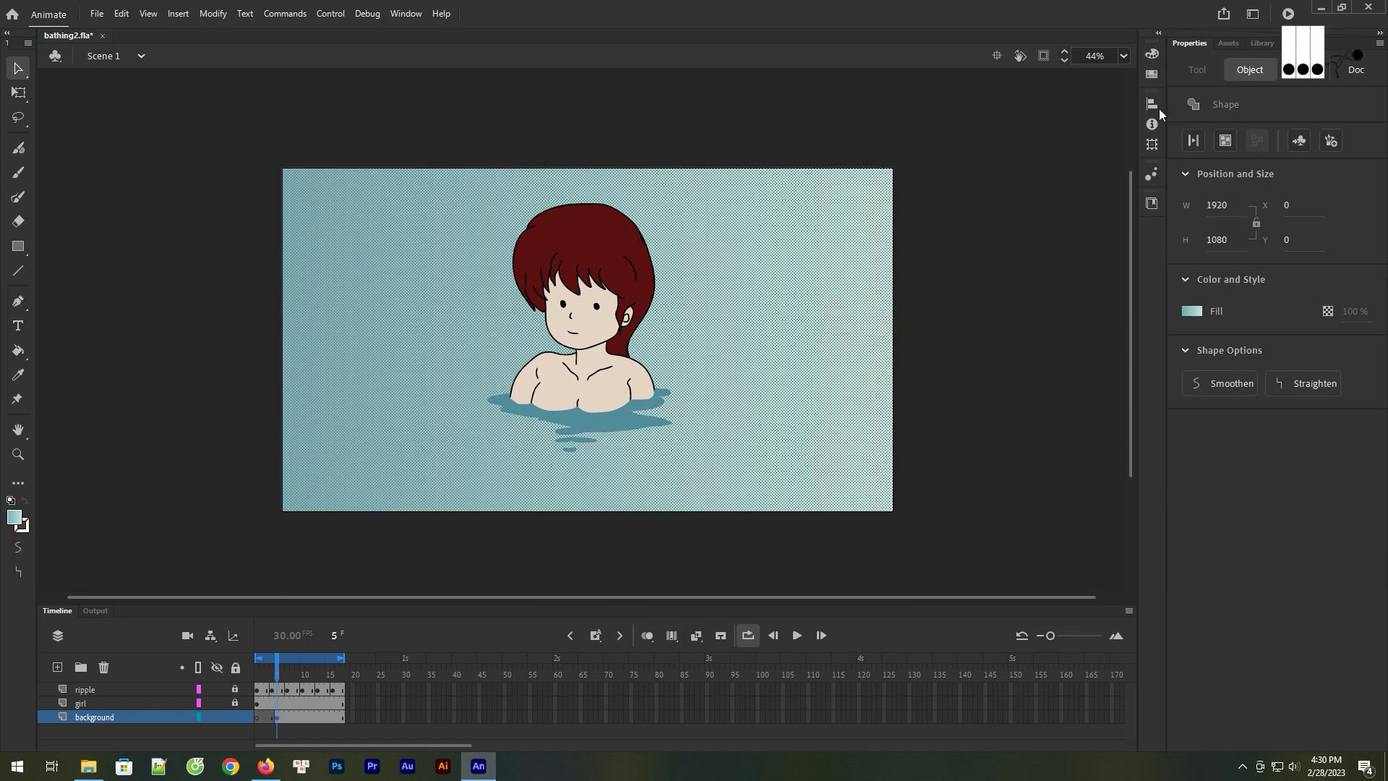
click(1152, 104)
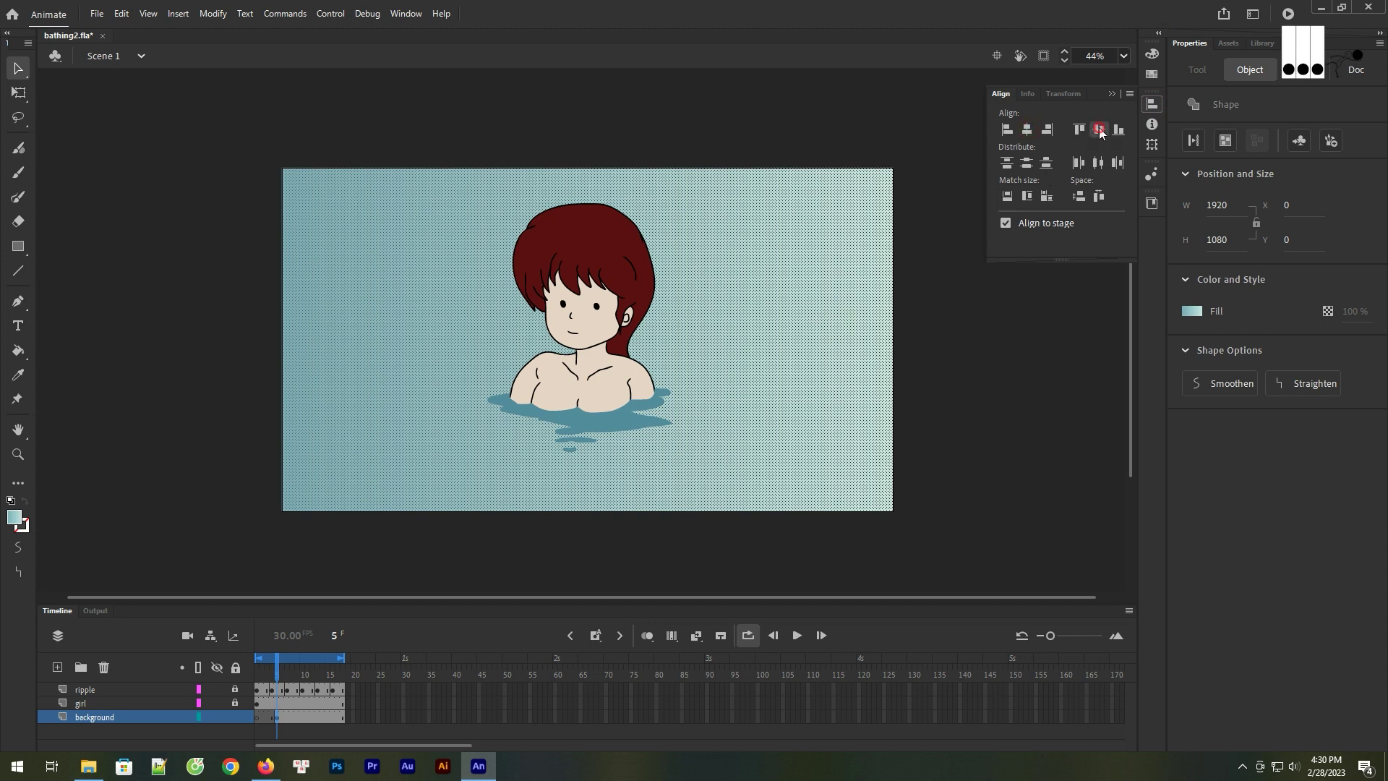
click(961, 353)
Rotate the background rectangle's gradient with the Gradient Transform tool to run vertically, dark blue at the top
click(358, 206)
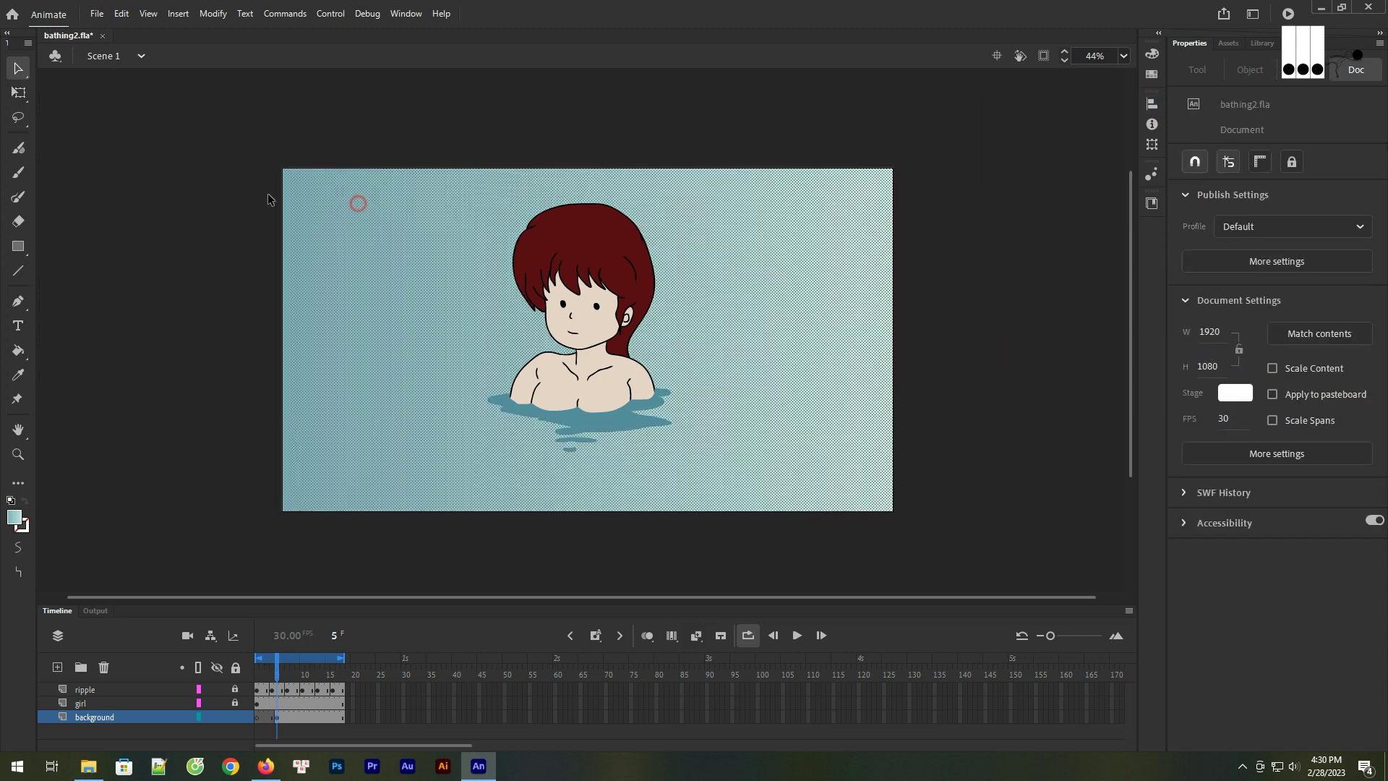
click(21, 96)
click(30, 103)
click(109, 116)
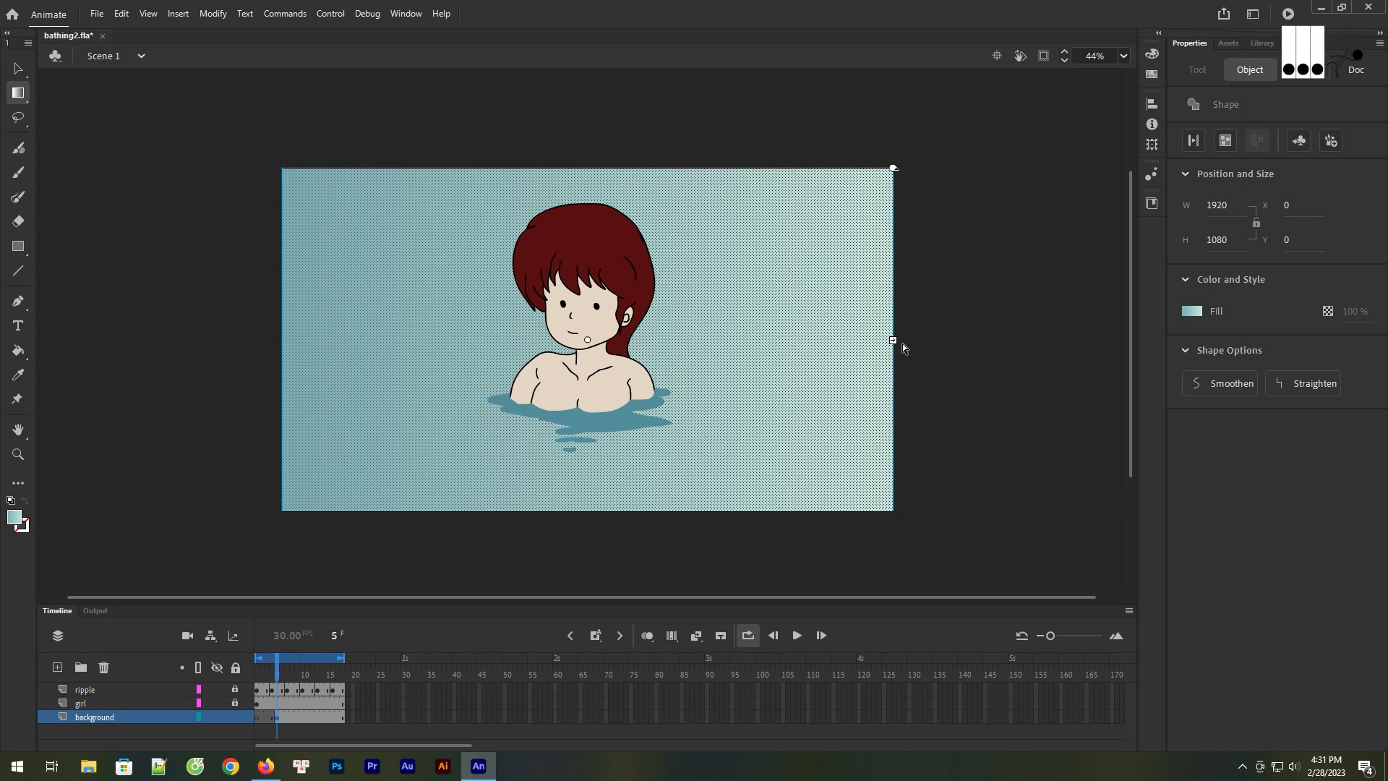
mouse_move(894, 169)
mouse_down()
mouse_move(767, 560)
mouse_move(739, 566)
mouse_up()
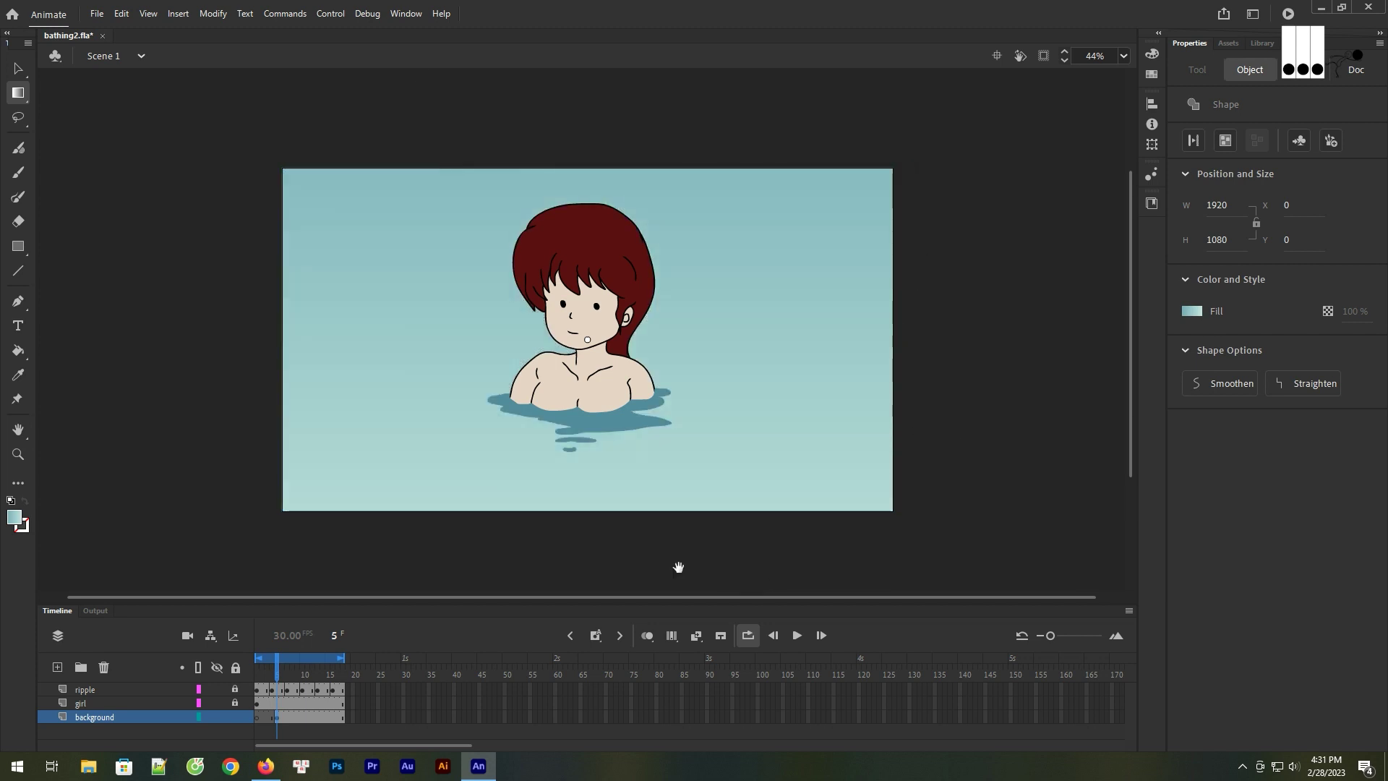
Scale the background gradient to end slightly beyond the stage's upper and lower edges, and deselect it
scroll(683, 566, down, 5)
drag(617, 451, 617, 316)
drag(985, 258, 985, 406)
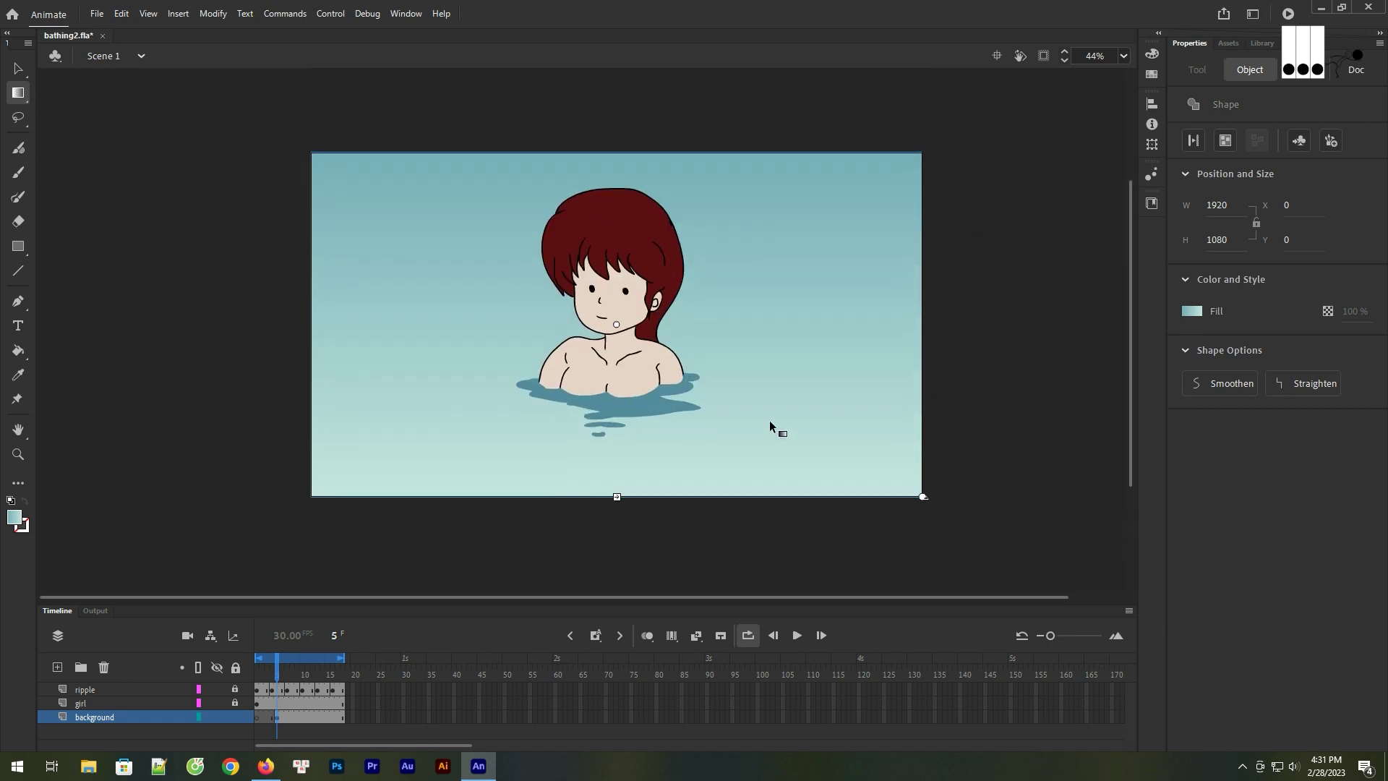
drag(617, 497, 616, 506)
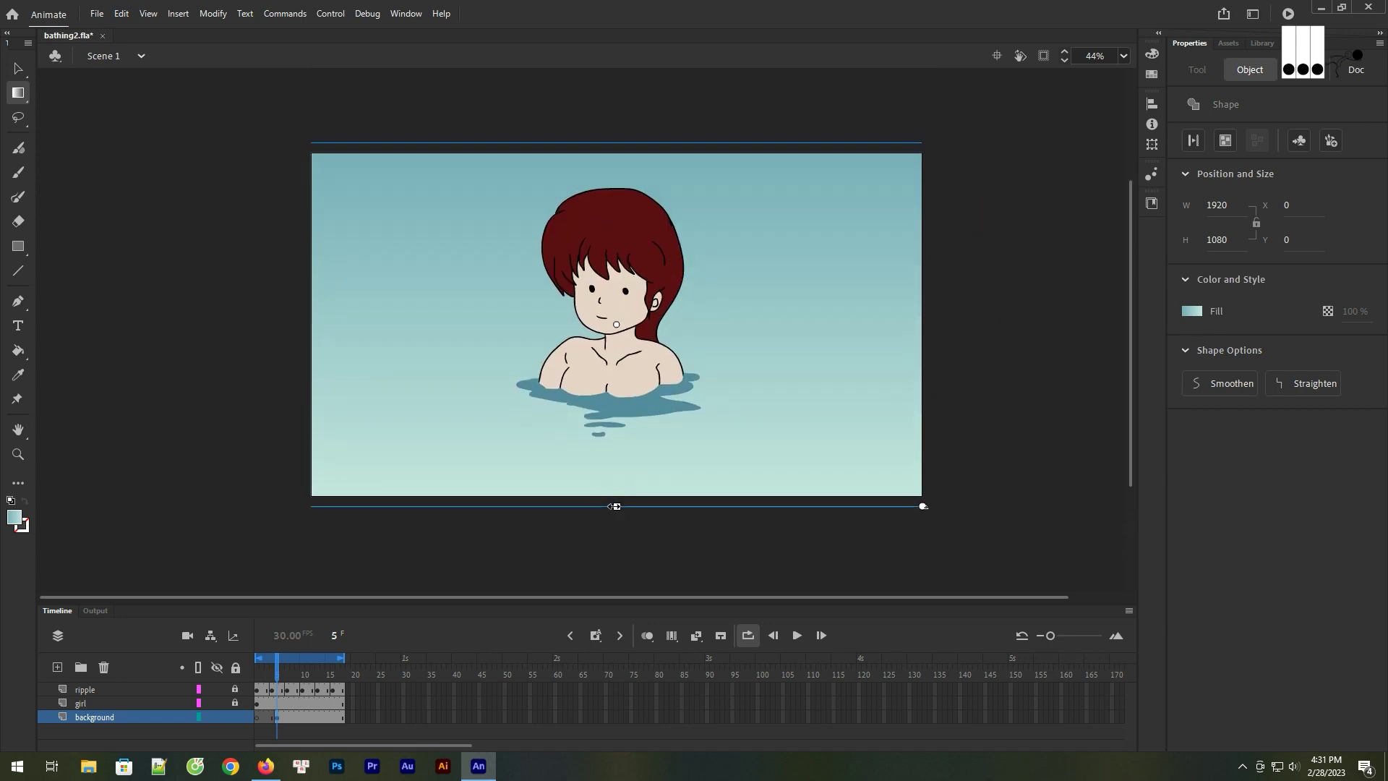
click(977, 411)
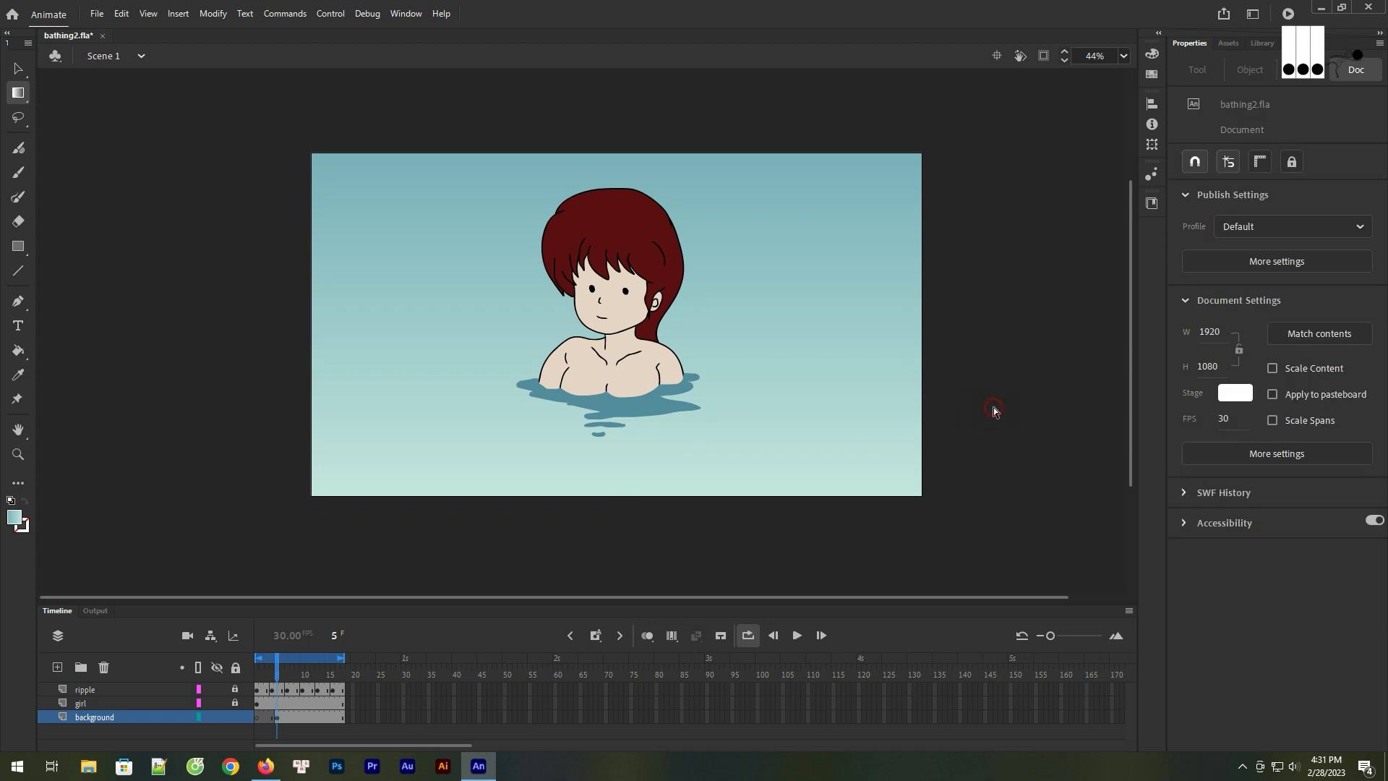
Move the background layer's keyframe from frame 5 to frame 1 and play the animation to check it
click(276, 716)
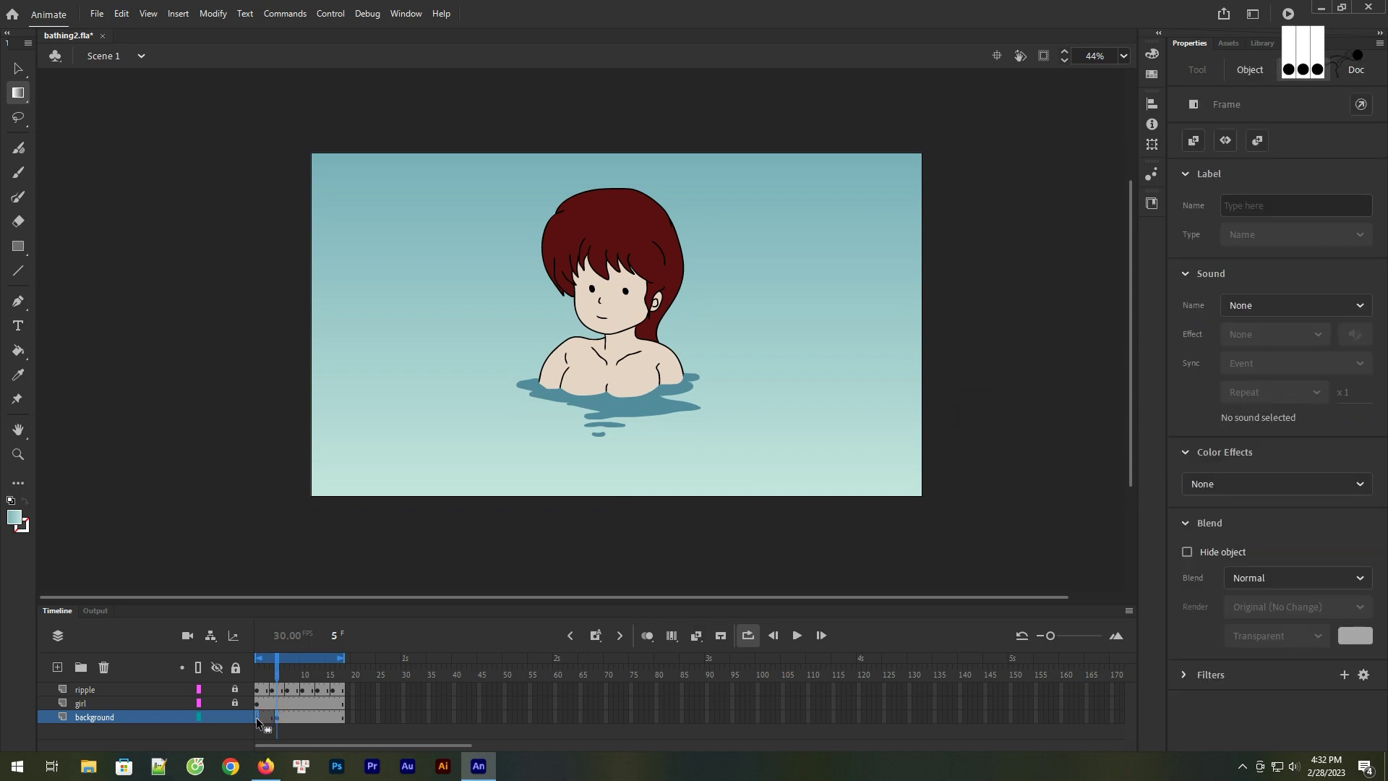
click(257, 717)
click(798, 635)
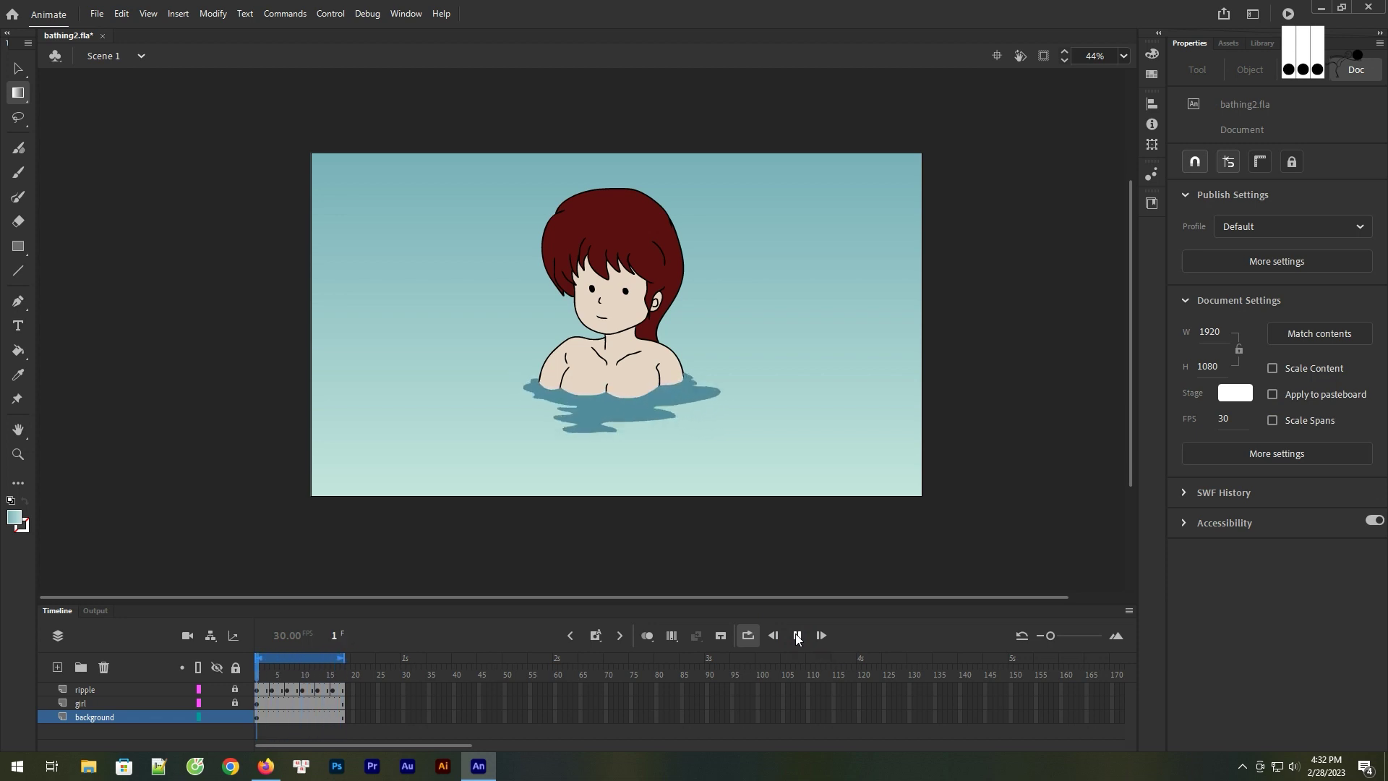
click(797, 636)
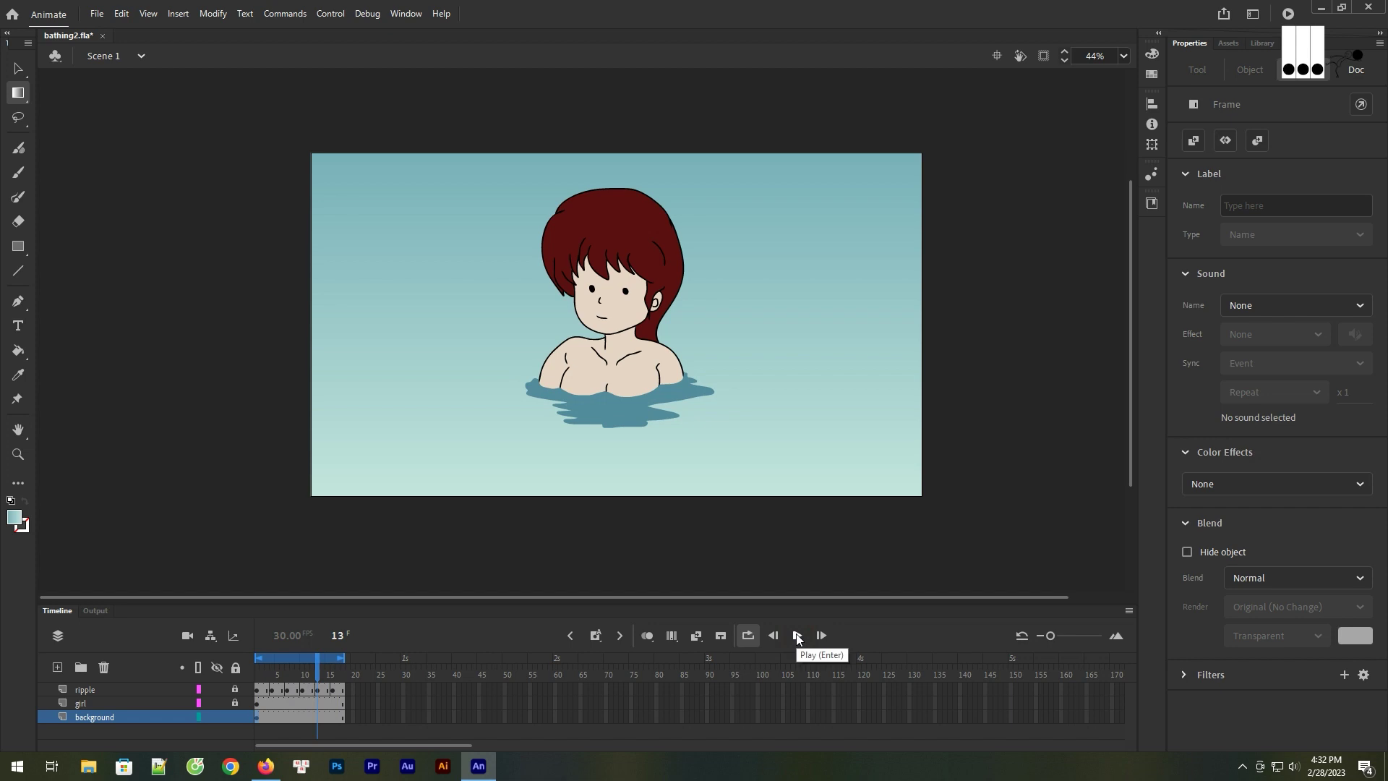
click(853, 443)
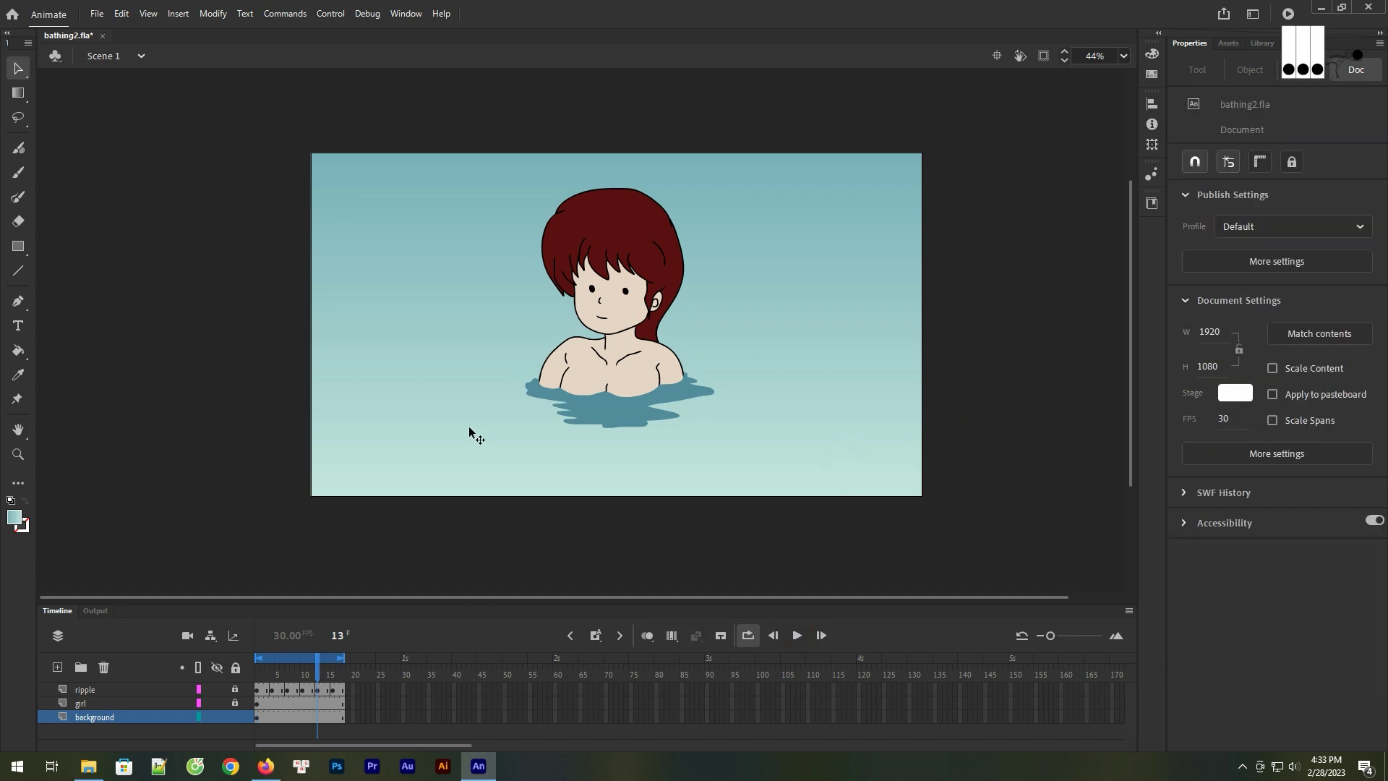
Lock the background layer and unlock the girl layer for adding details to her body
key(z)
drag(488, 251, 715, 420)
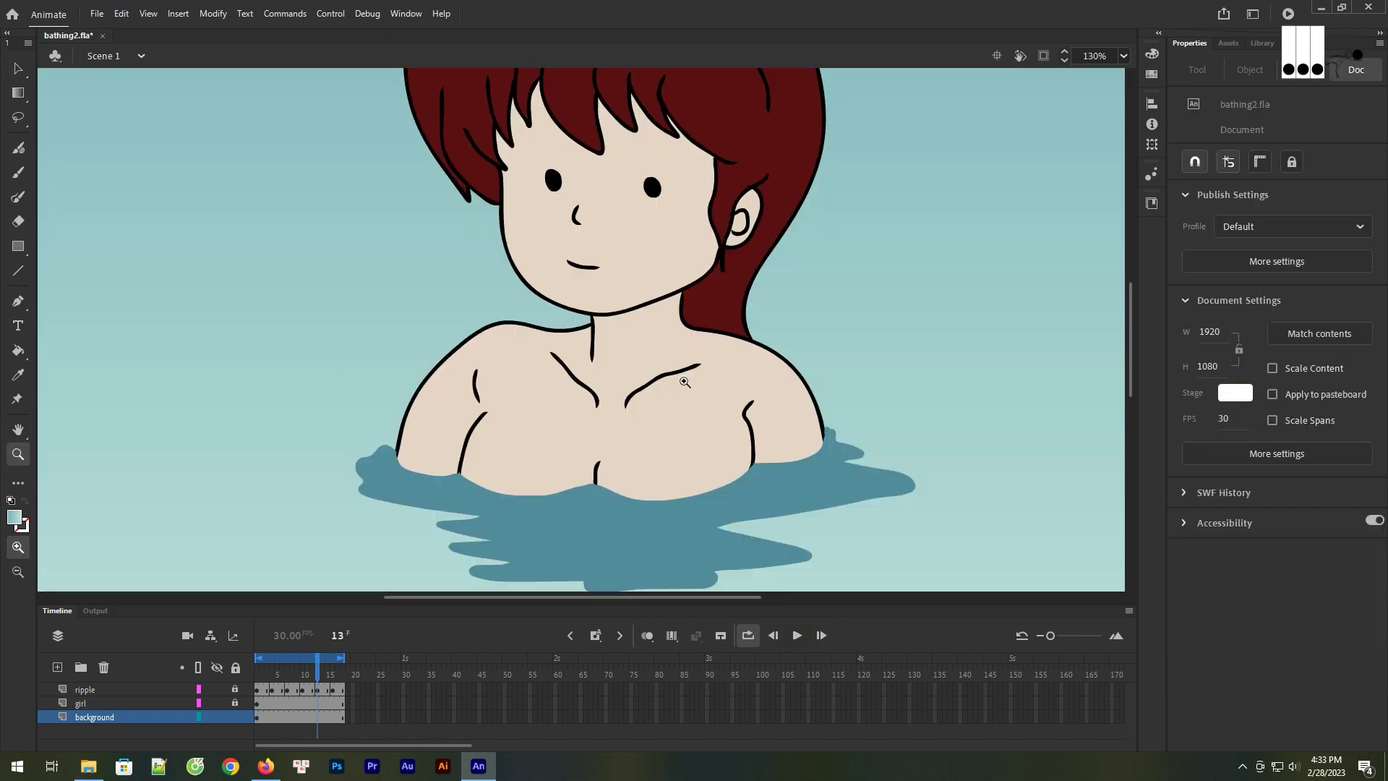
click(235, 716)
click(235, 703)
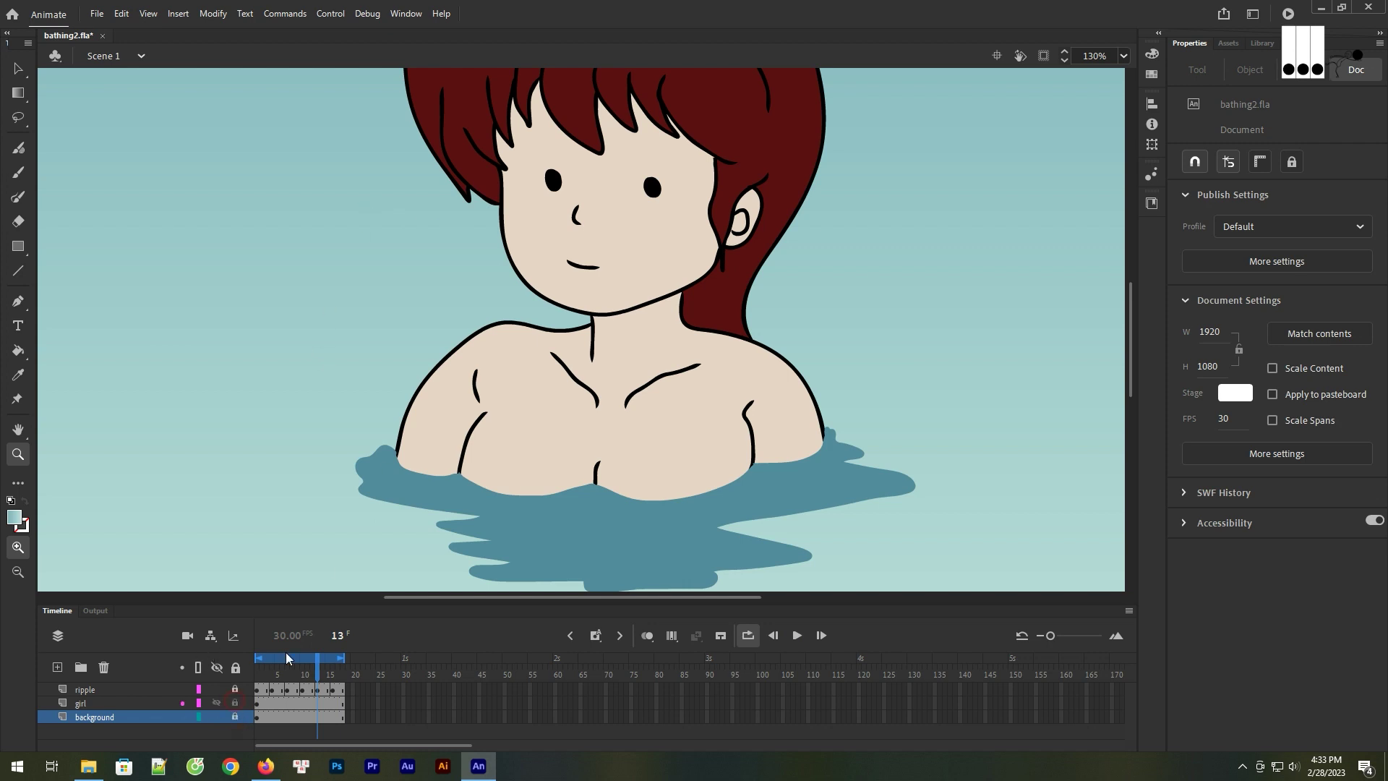
Set the fill color to white for the Fluid Brush, keeping the background layer locked
click(20, 517)
click(77, 654)
click(18, 153)
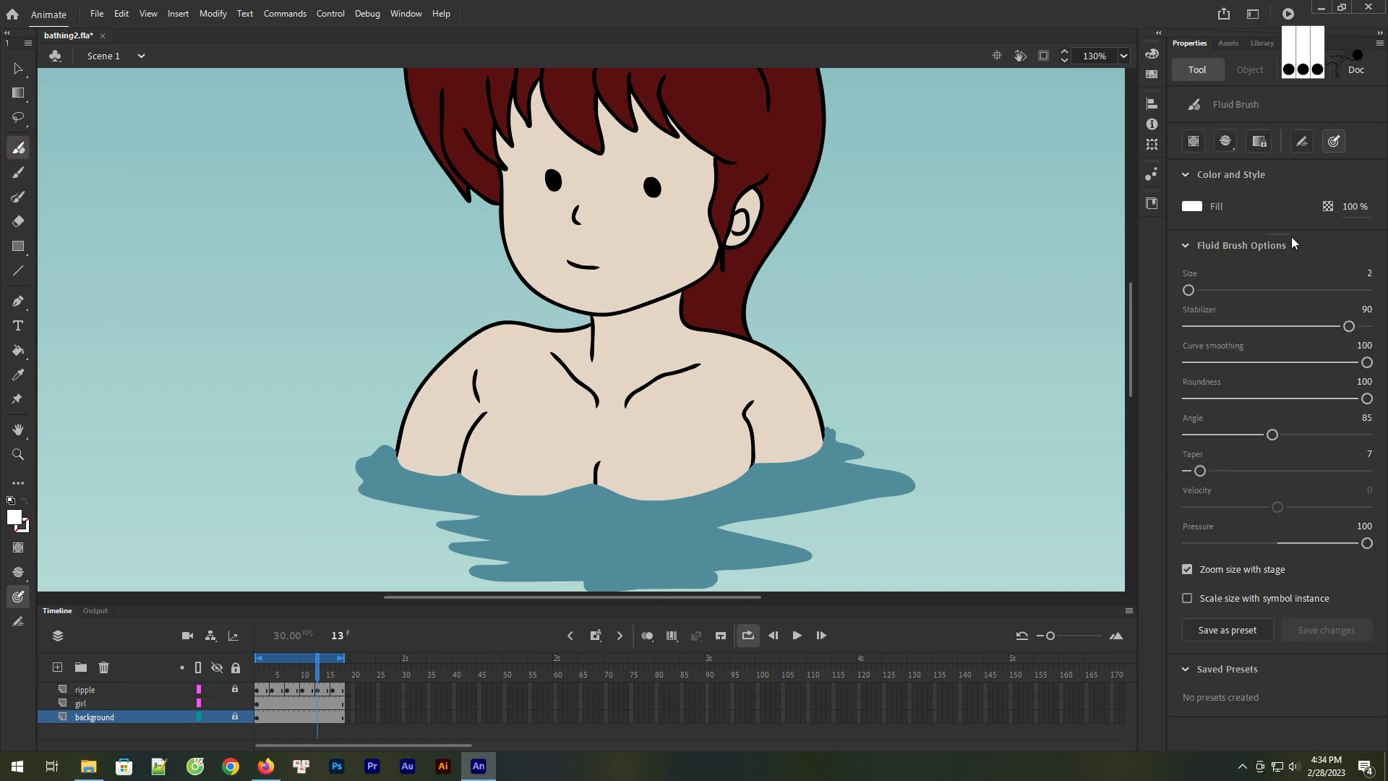
click(743, 361)
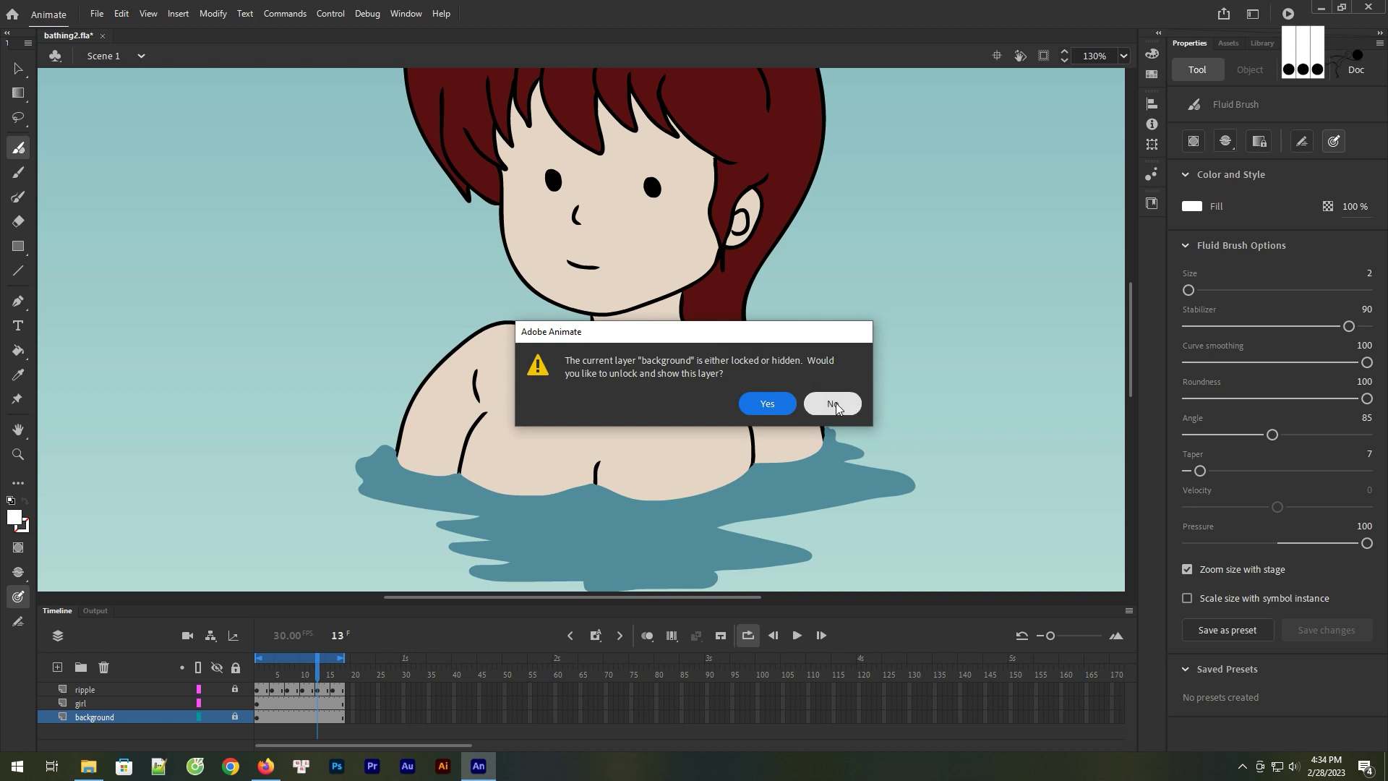
click(837, 407)
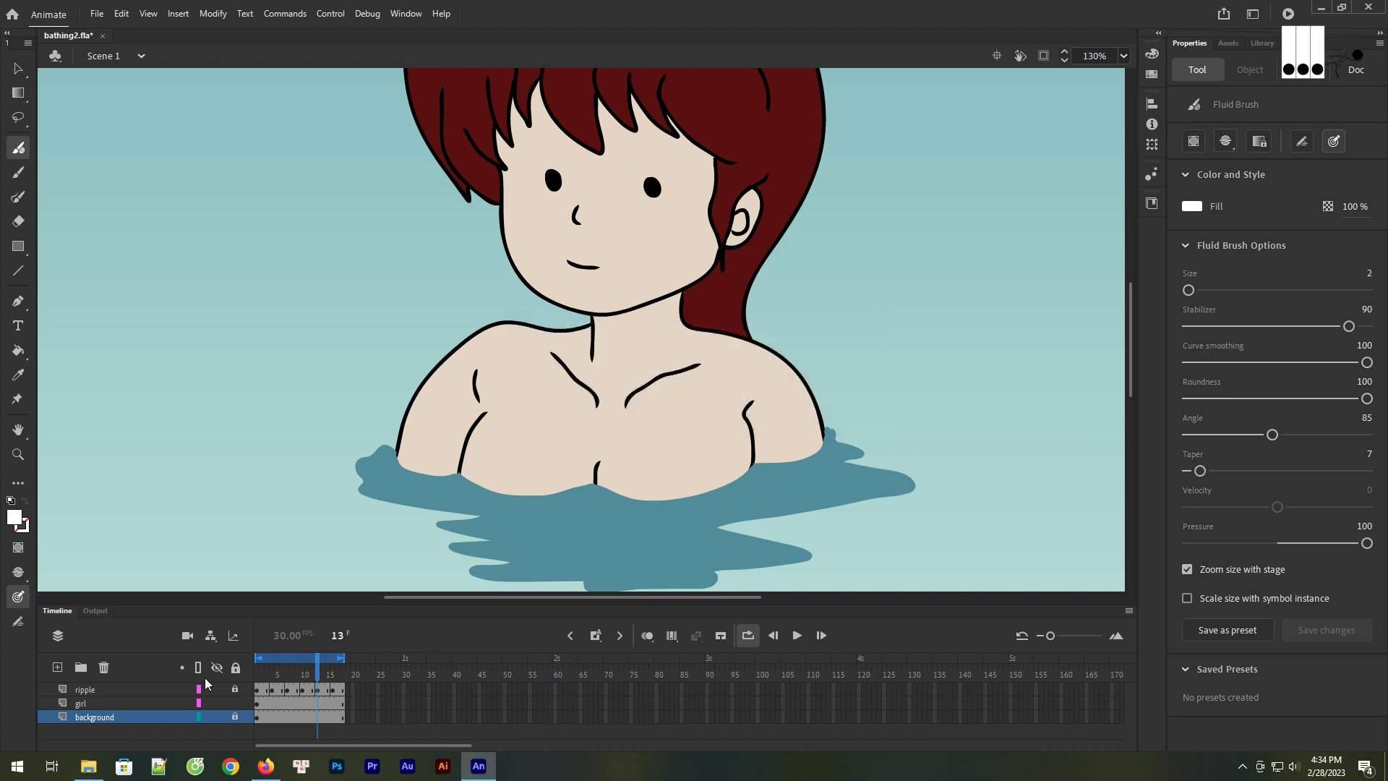
Paint small white highlights on both shoulders and the chest in frame 1 of the girl layer
click(258, 703)
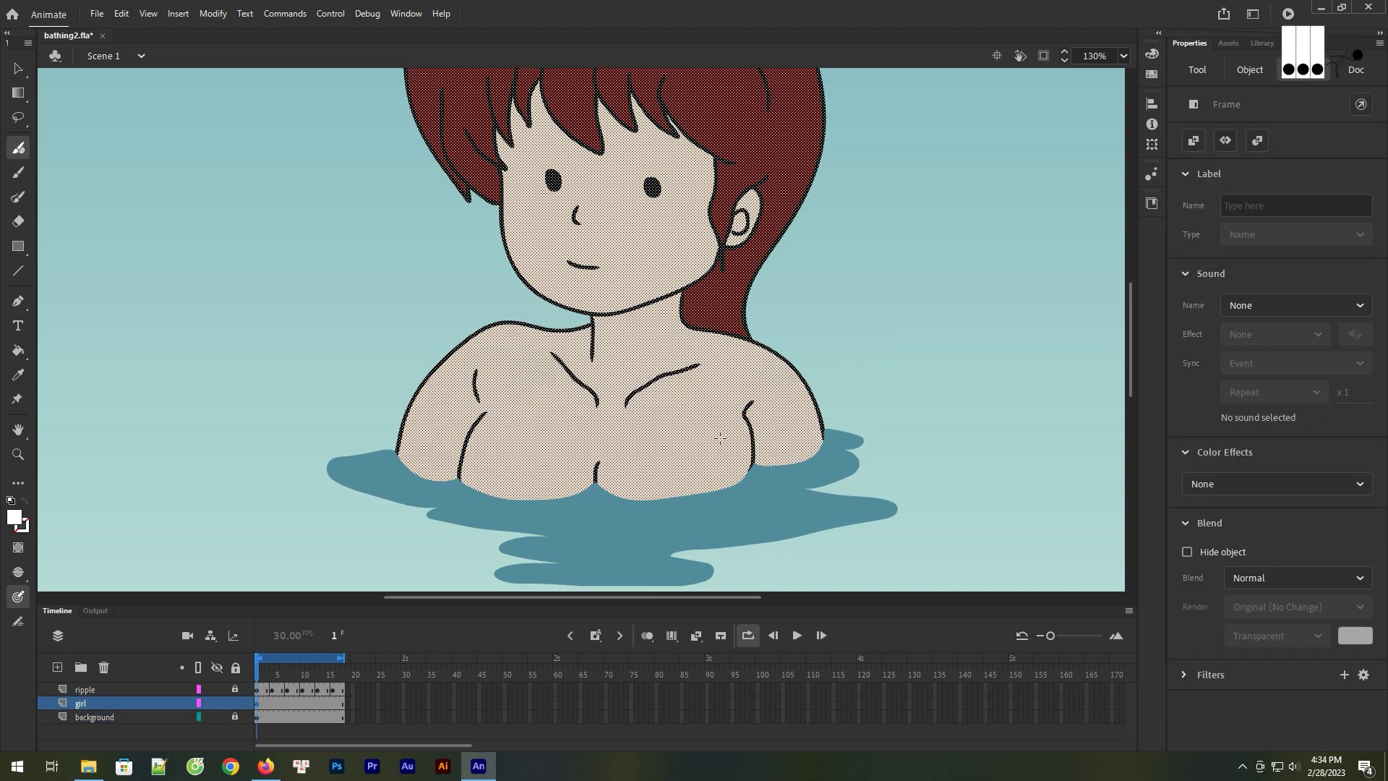
key(v)
click(513, 557)
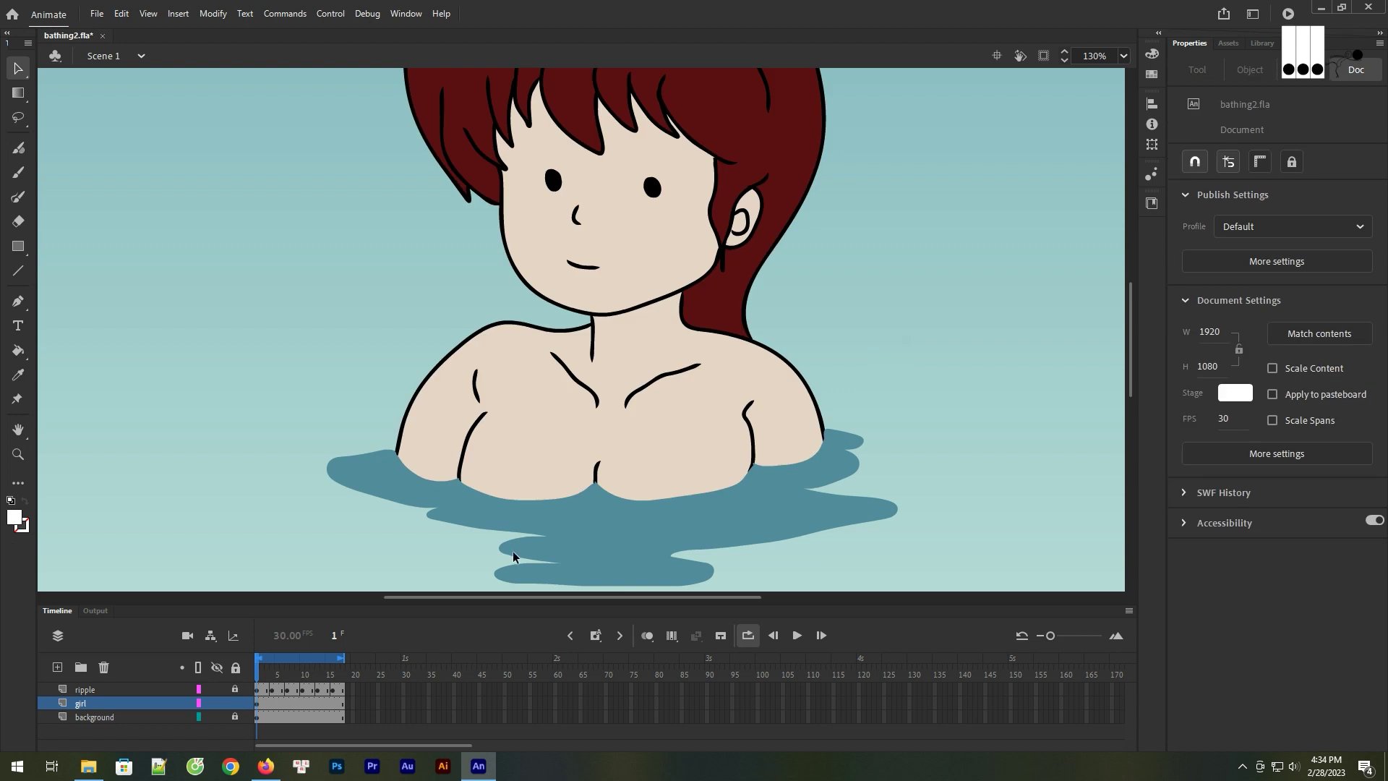
click(18, 147)
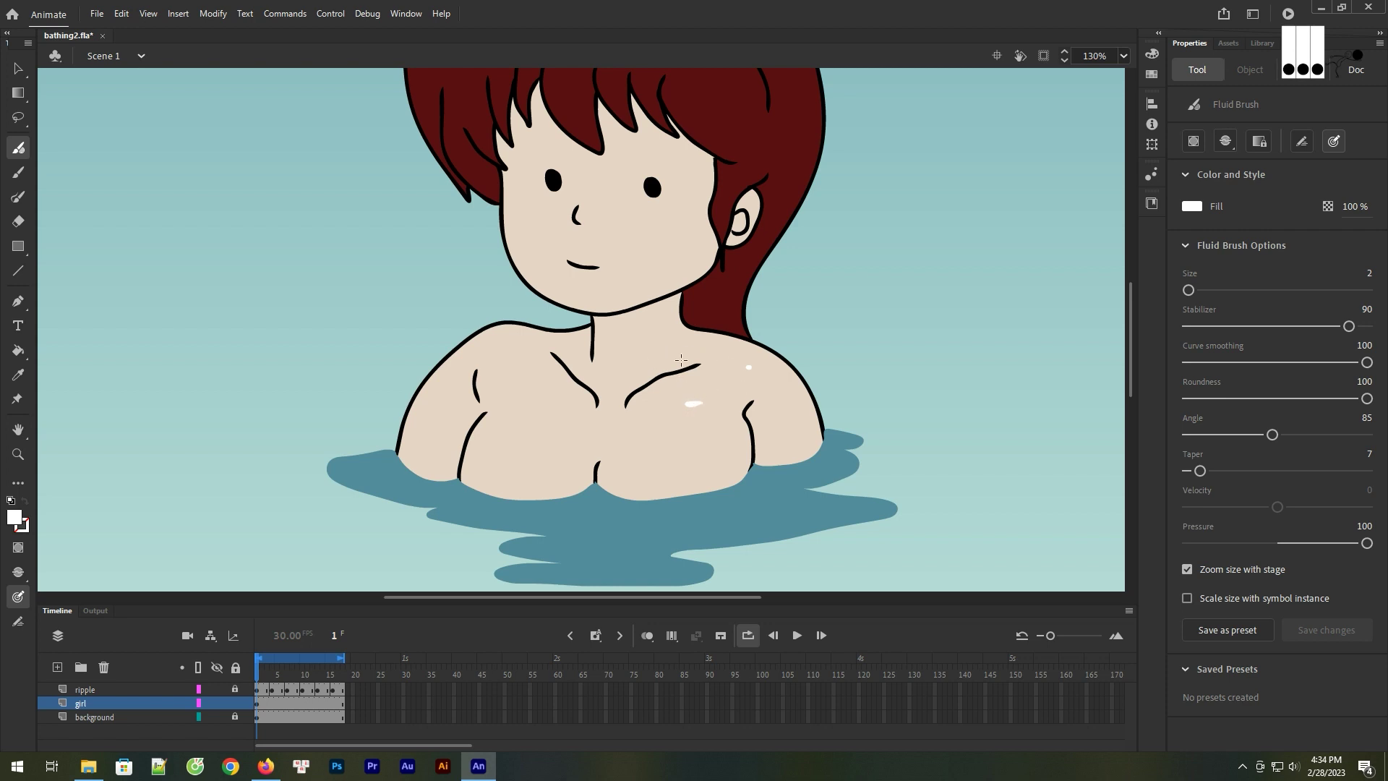
drag(460, 367, 463, 365)
Sample the girl's skin color and darken the fill to #CBB7A3 for shading
click(18, 377)
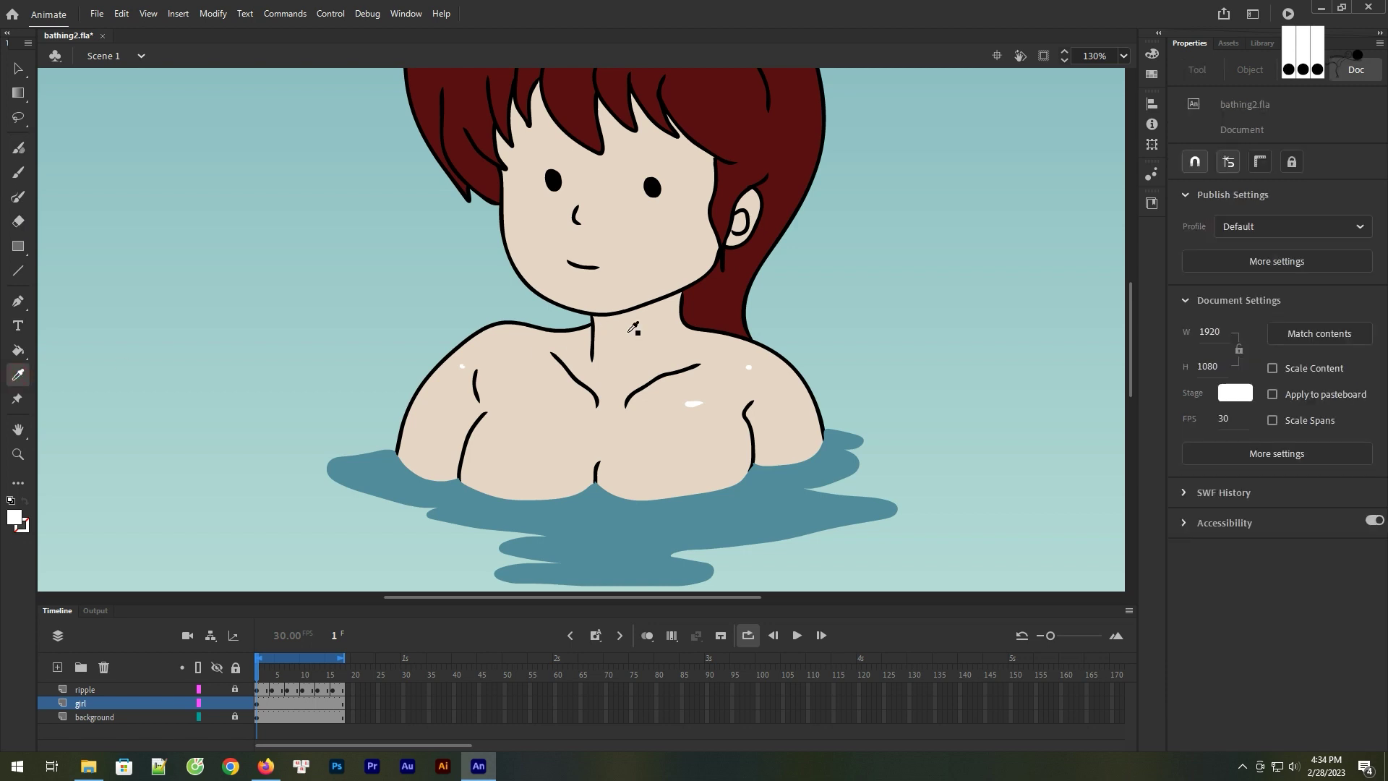
click(635, 336)
click(15, 519)
click(275, 545)
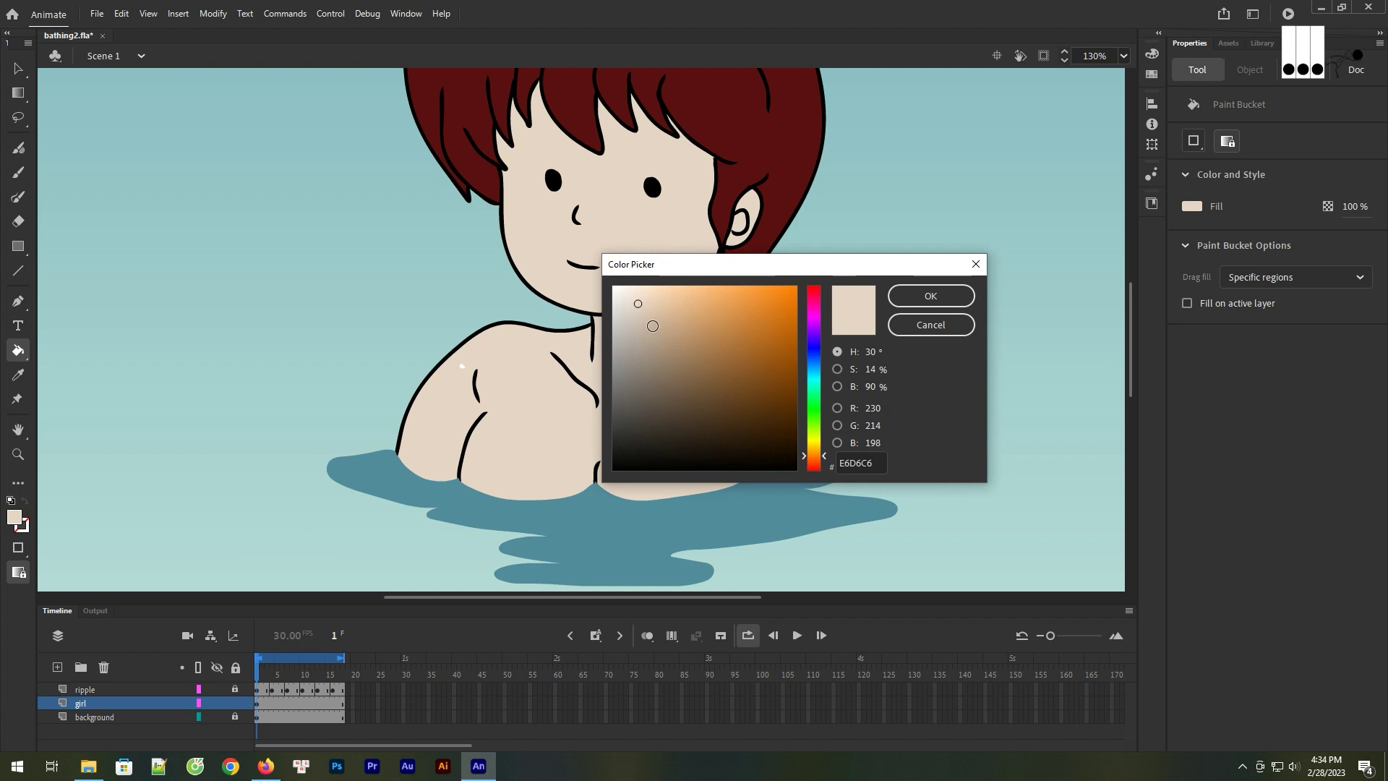
click(648, 323)
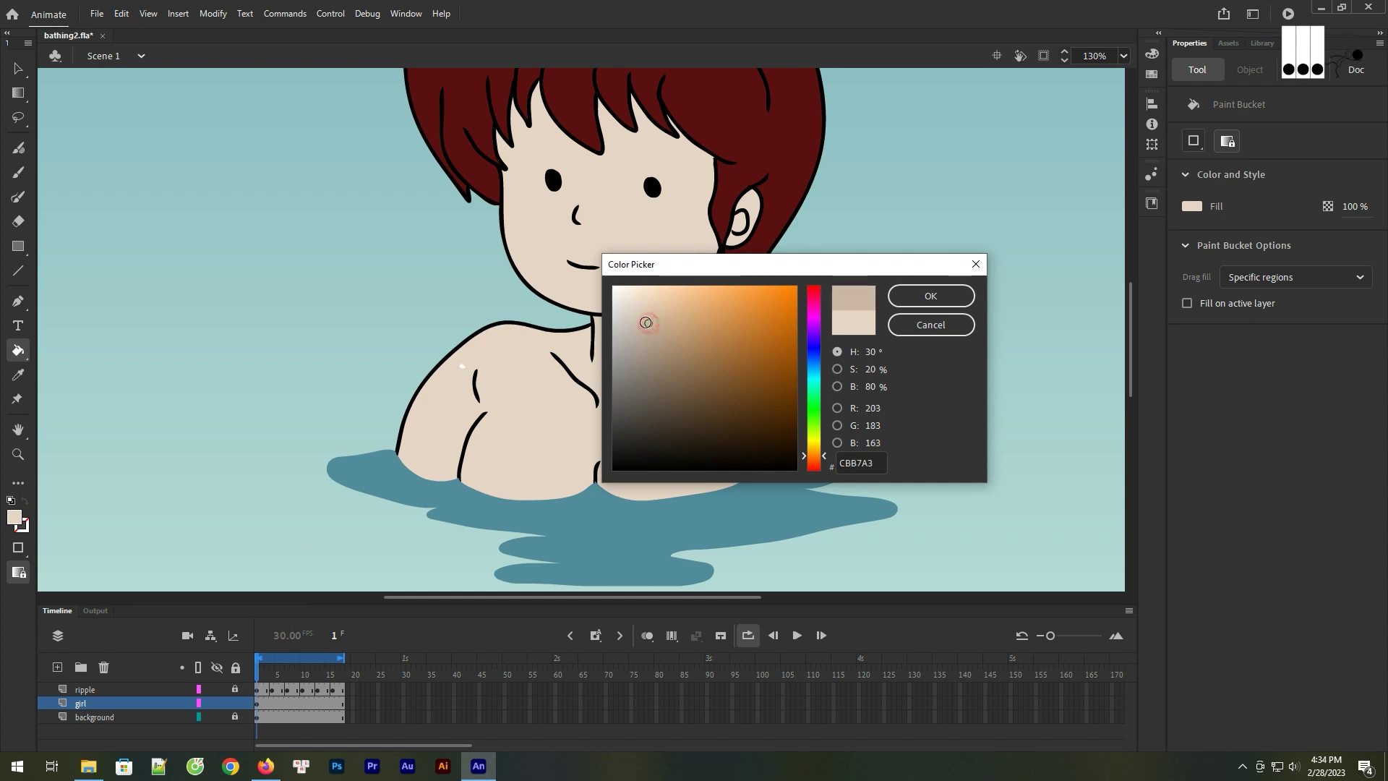
click(933, 296)
Outline a shadow shape on the neck under the chin with the Fluid Brush and fill it with the shading color
click(18, 454)
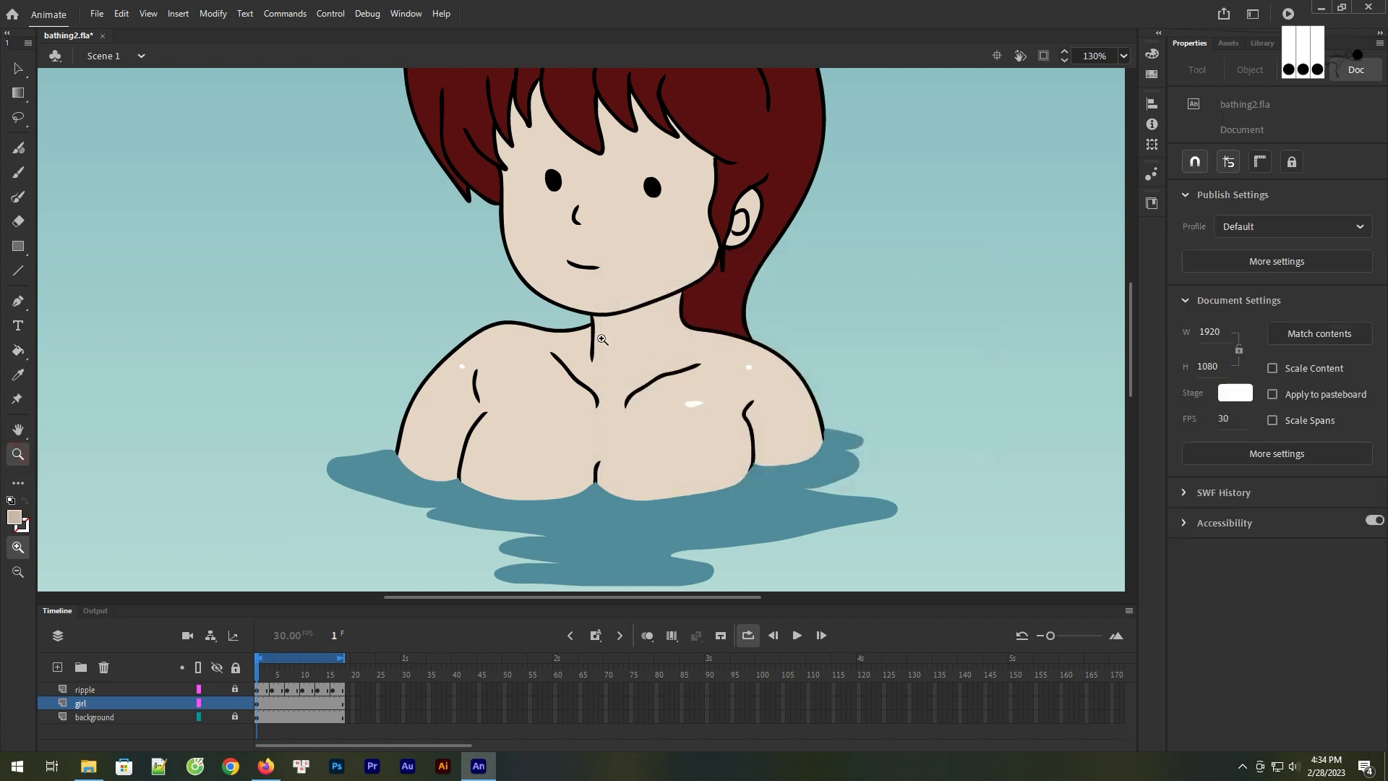
drag(558, 283, 704, 397)
key(b)
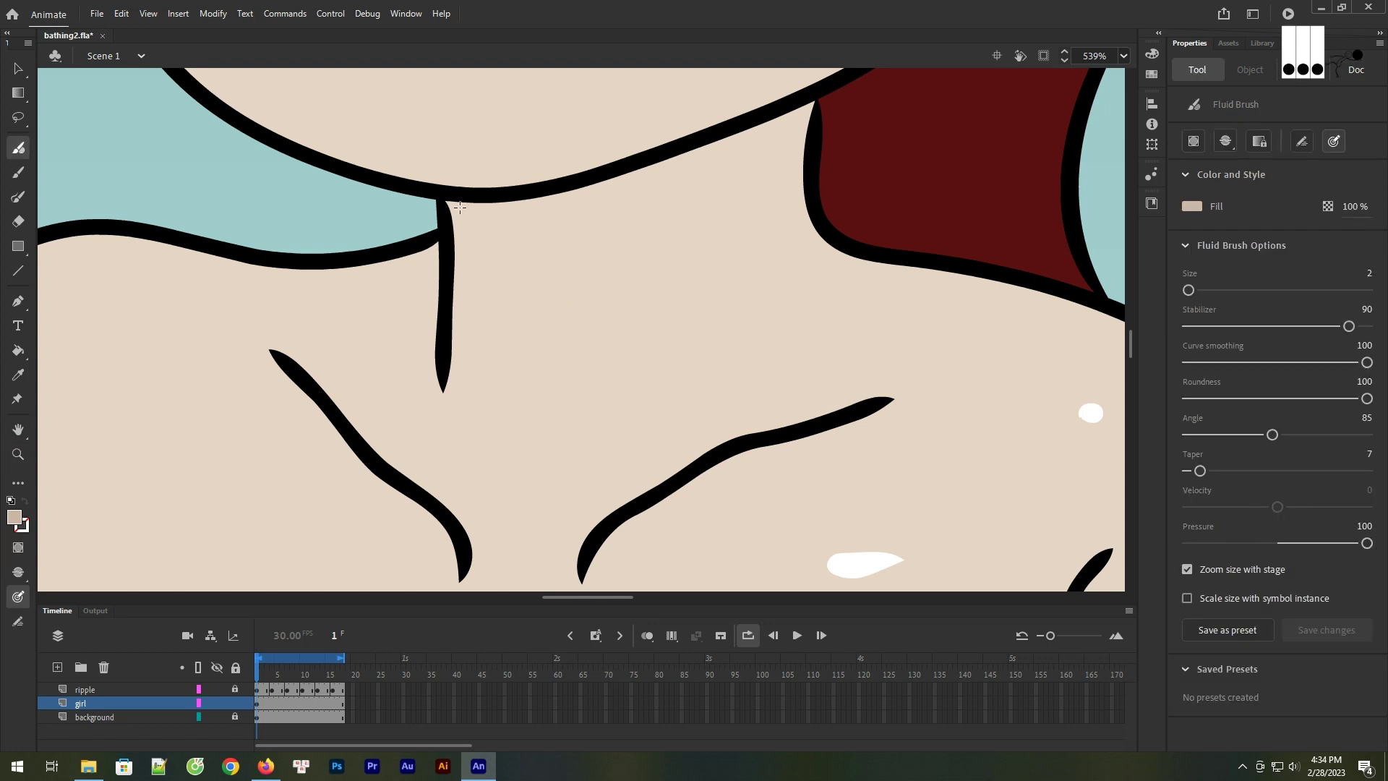
mouse_move(449, 203)
mouse_down()
mouse_move(449, 395)
mouse_move(502, 322)
mouse_move(563, 271)
mouse_move(666, 223)
mouse_move(730, 142)
mouse_move(535, 206)
mouse_move(446, 205)
mouse_up()
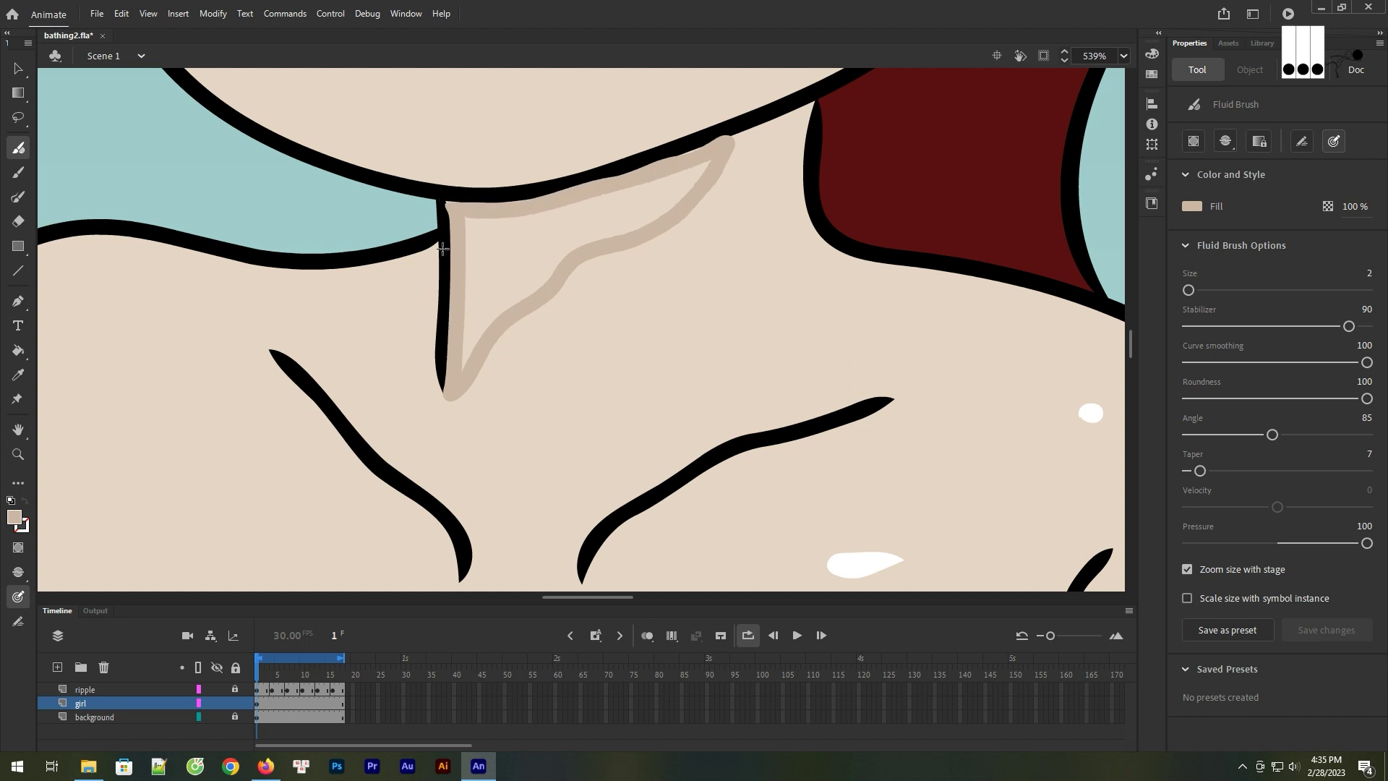
click(18, 350)
click(516, 274)
key(ctrl+minus)
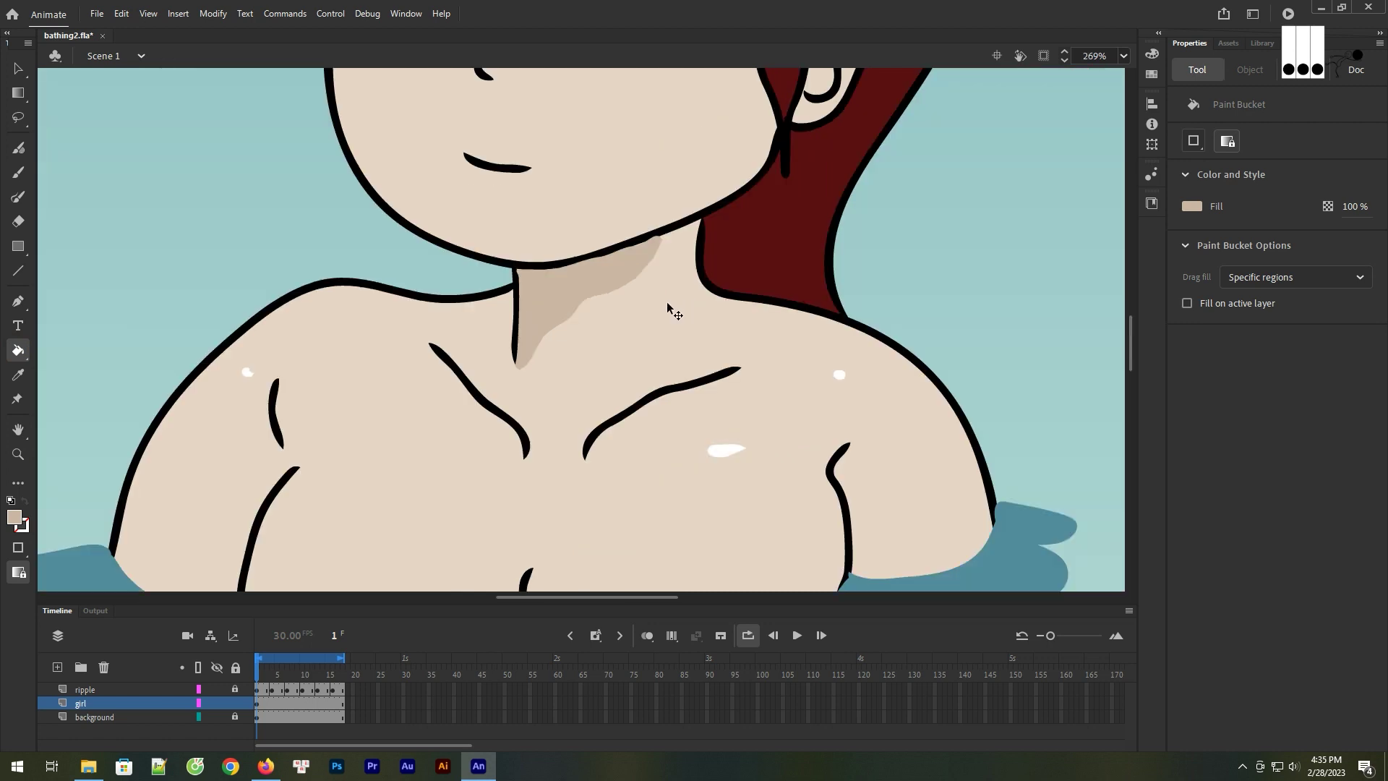
key(ctrl+minus)
key(ctrl+minus)
key(ctrl+minus)
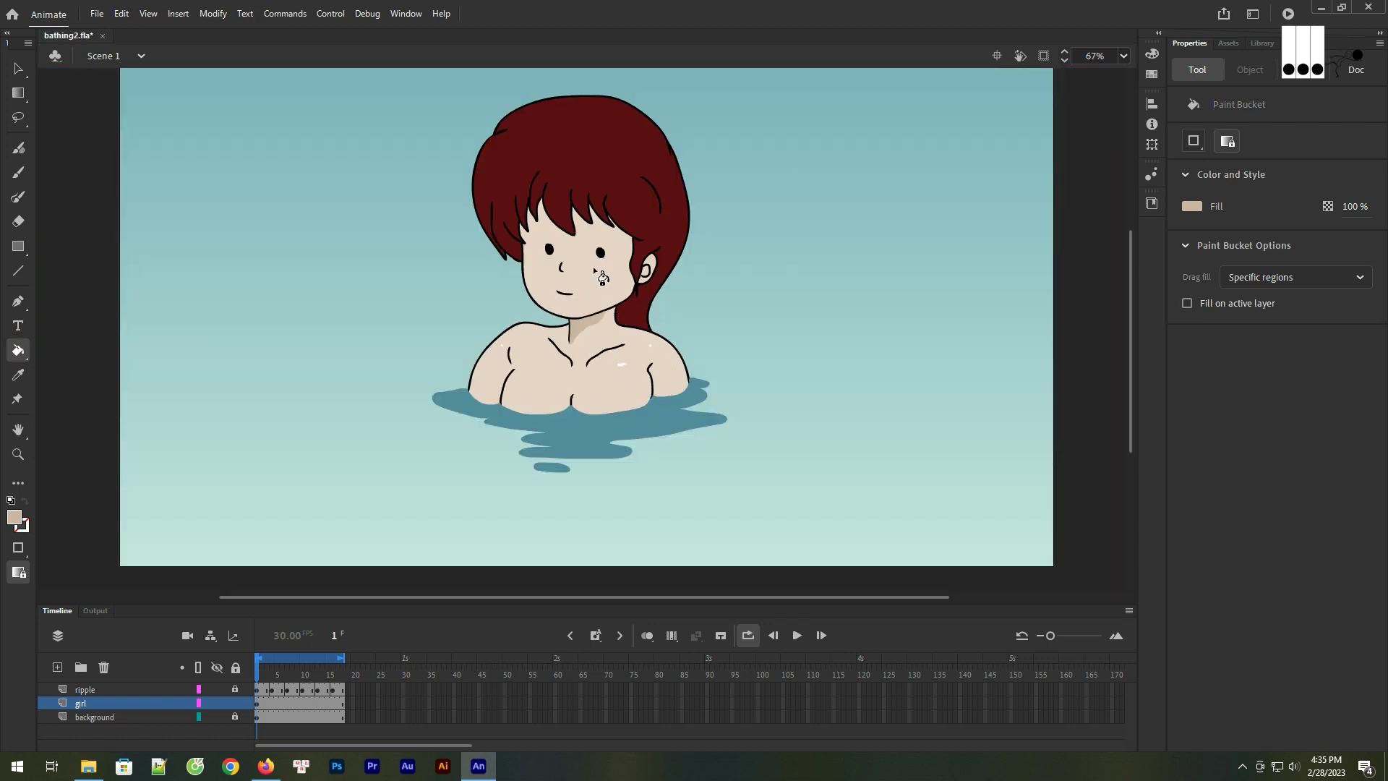
Sample the hair's dark red and set the fill to a lighter red for hair highlights
click(18, 374)
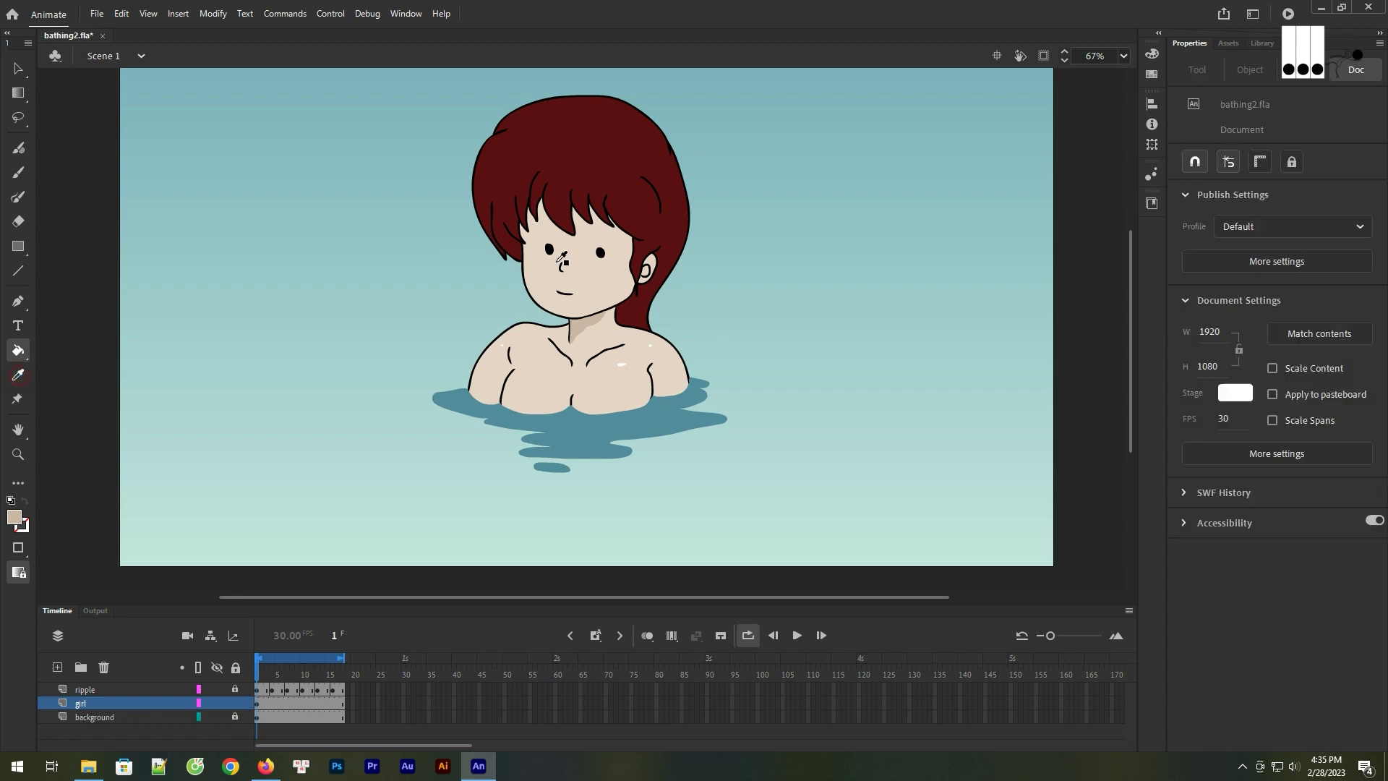
click(602, 146)
click(15, 517)
click(280, 541)
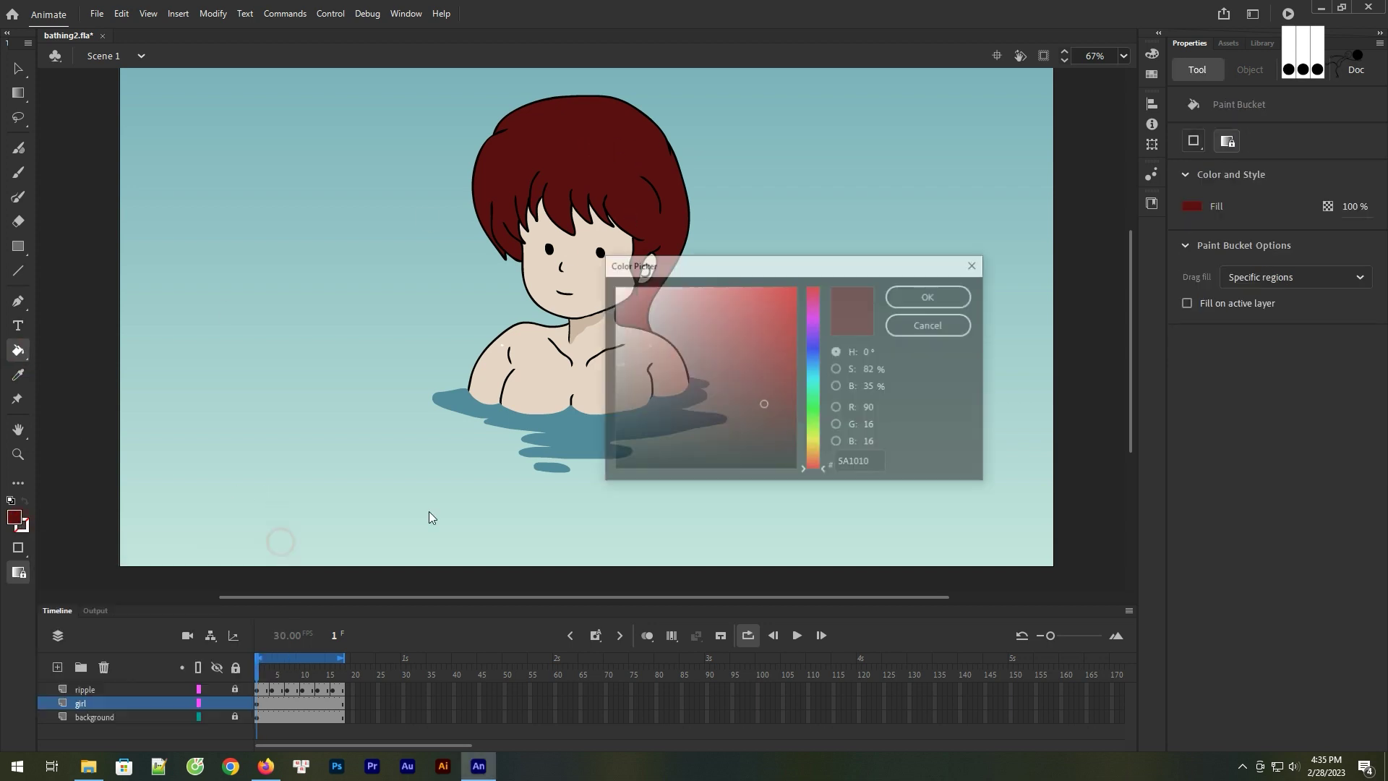
click(930, 296)
Outline the first part of a hair highlight with the Fluid Brush, from the crown notch across to a pointed strand above the bangs
key(z)
drag(404, 76, 772, 350)
drag(304, 99, 805, 472)
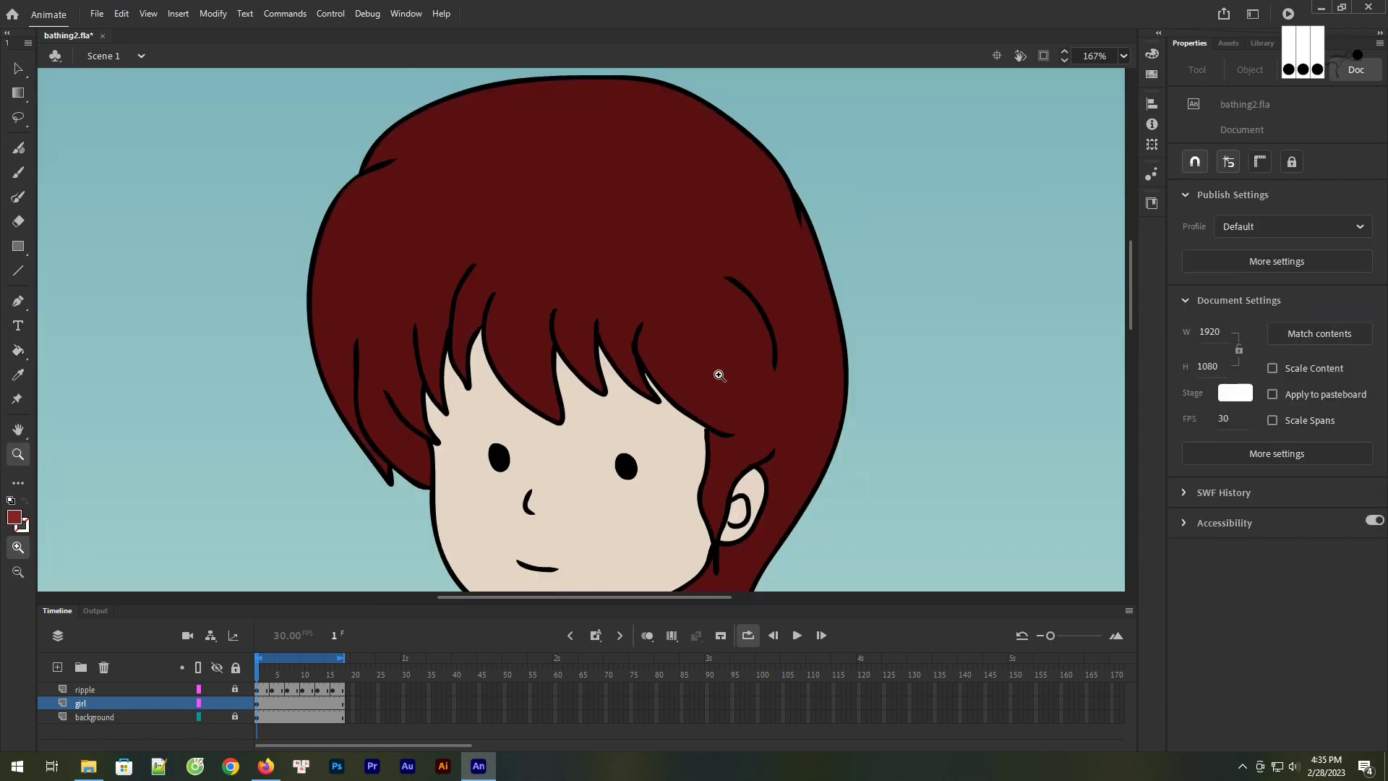
key(b)
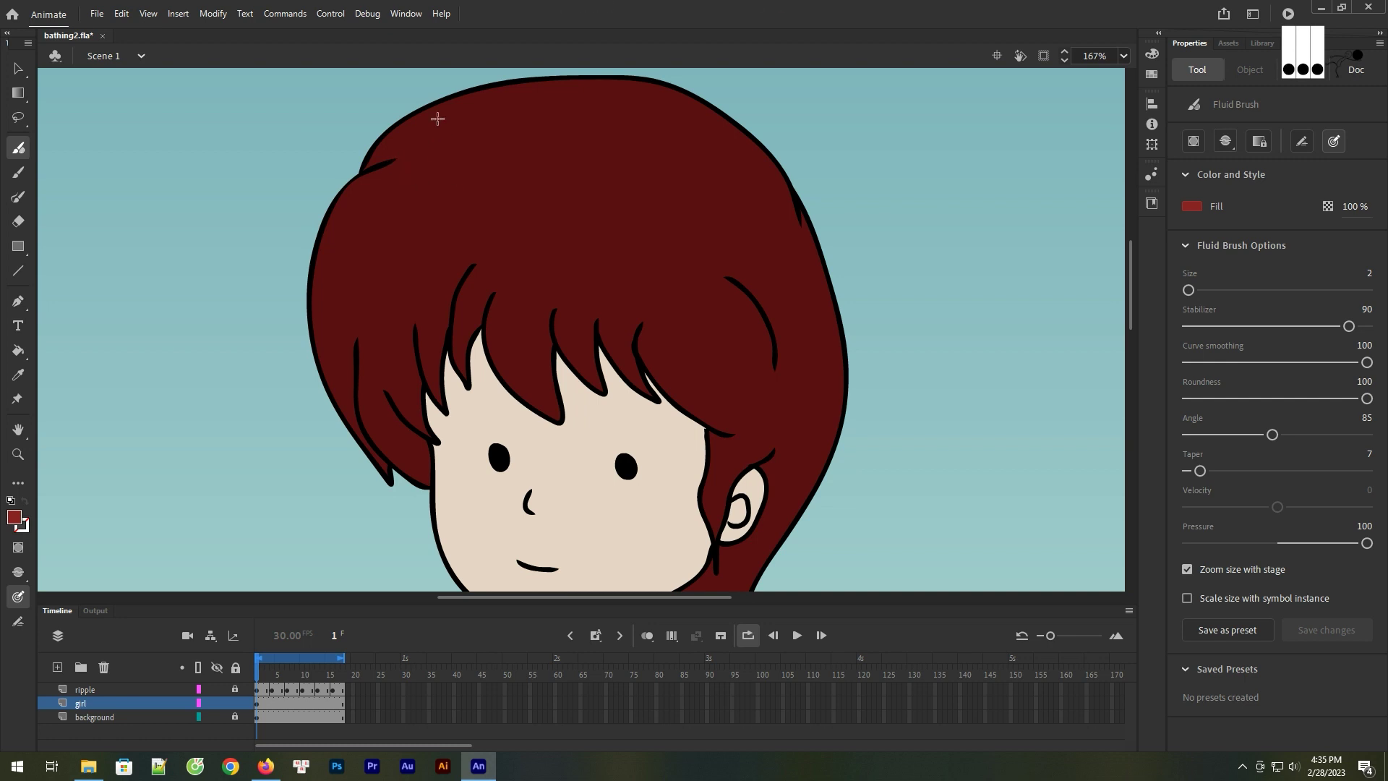
scroll(506, 169, up, 2)
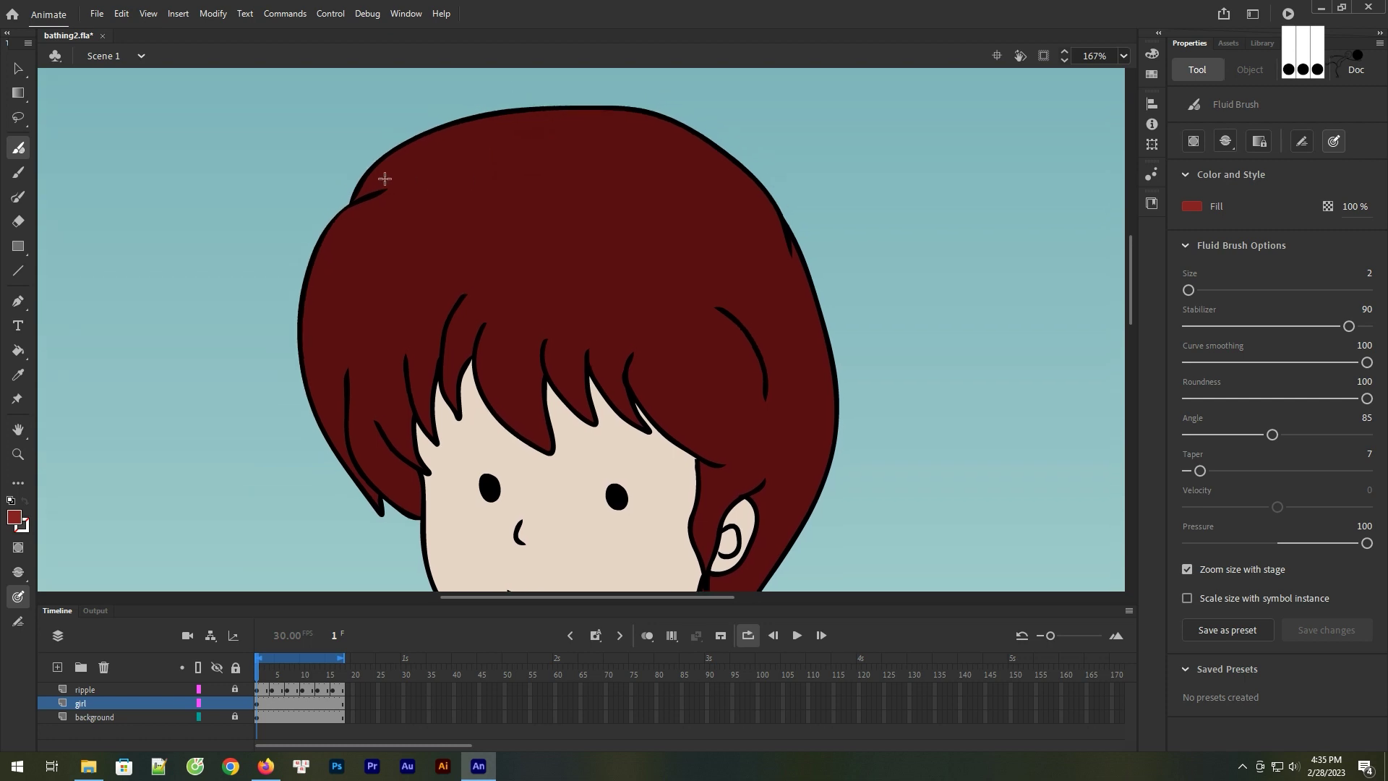
key(z)
drag(274, 90, 851, 411)
key(y)
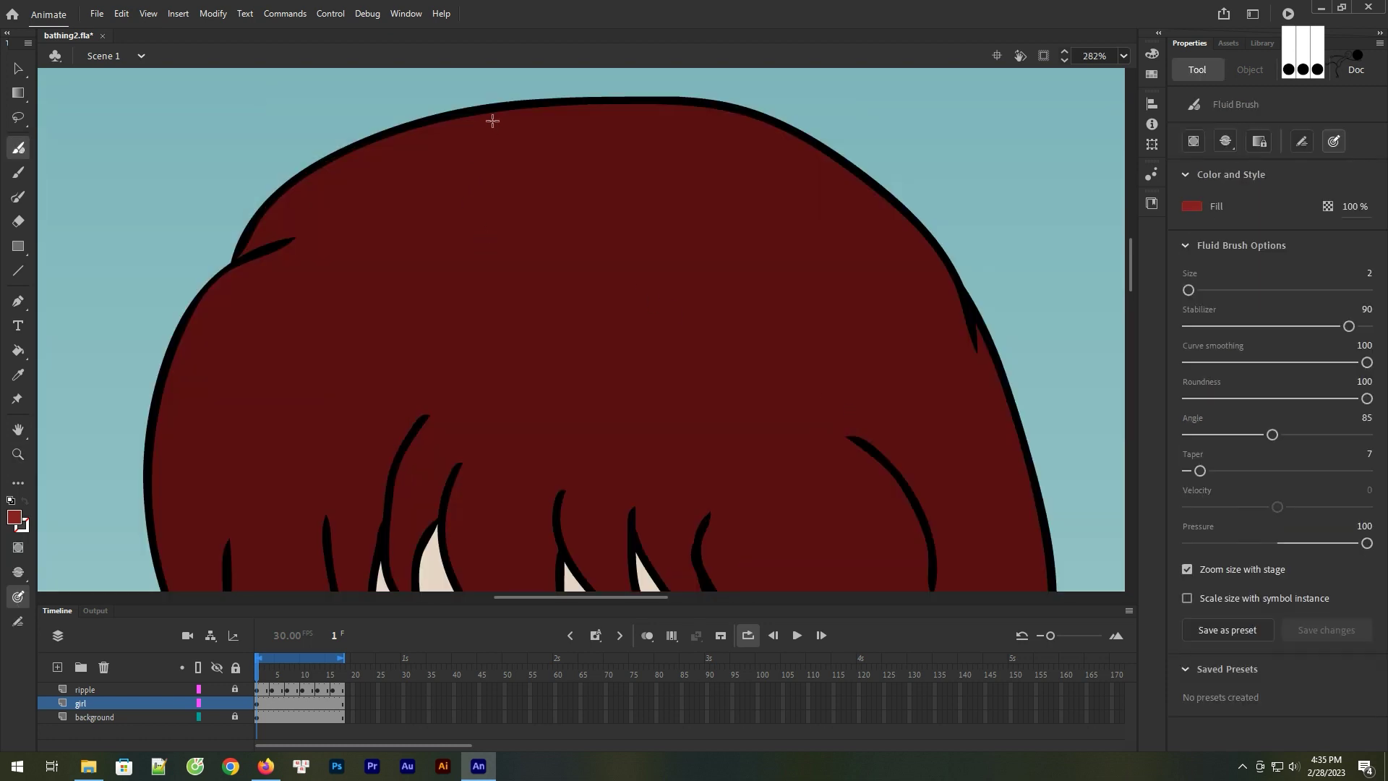
mouse_move(482, 119)
mouse_down()
mouse_move(354, 154)
mouse_move(283, 200)
mouse_move(248, 247)
mouse_move(349, 215)
mouse_move(210, 320)
mouse_move(204, 384)
mouse_move(352, 403)
mouse_move(460, 358)
mouse_move(520, 357)
mouse_up()
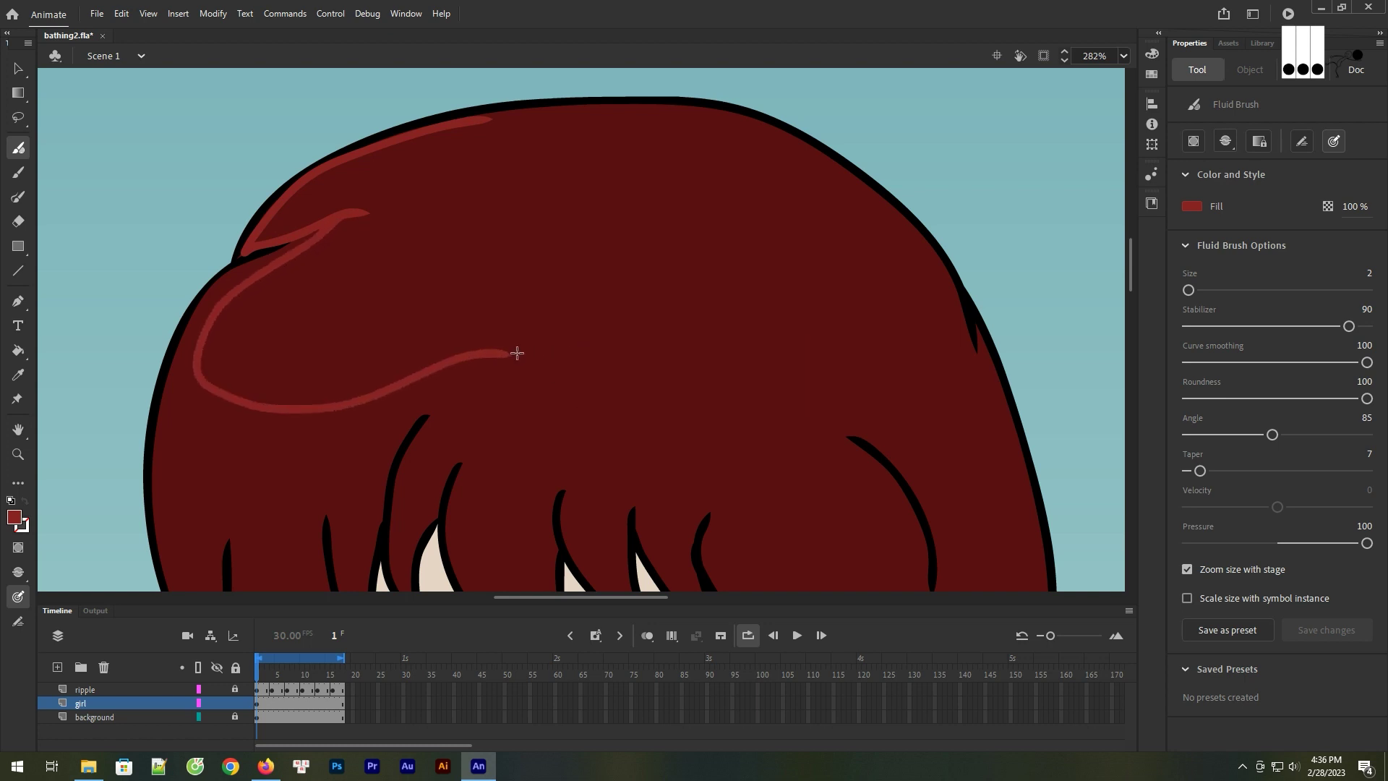
drag(507, 353, 562, 292)
drag(508, 355, 603, 269)
drag(563, 313, 533, 469)
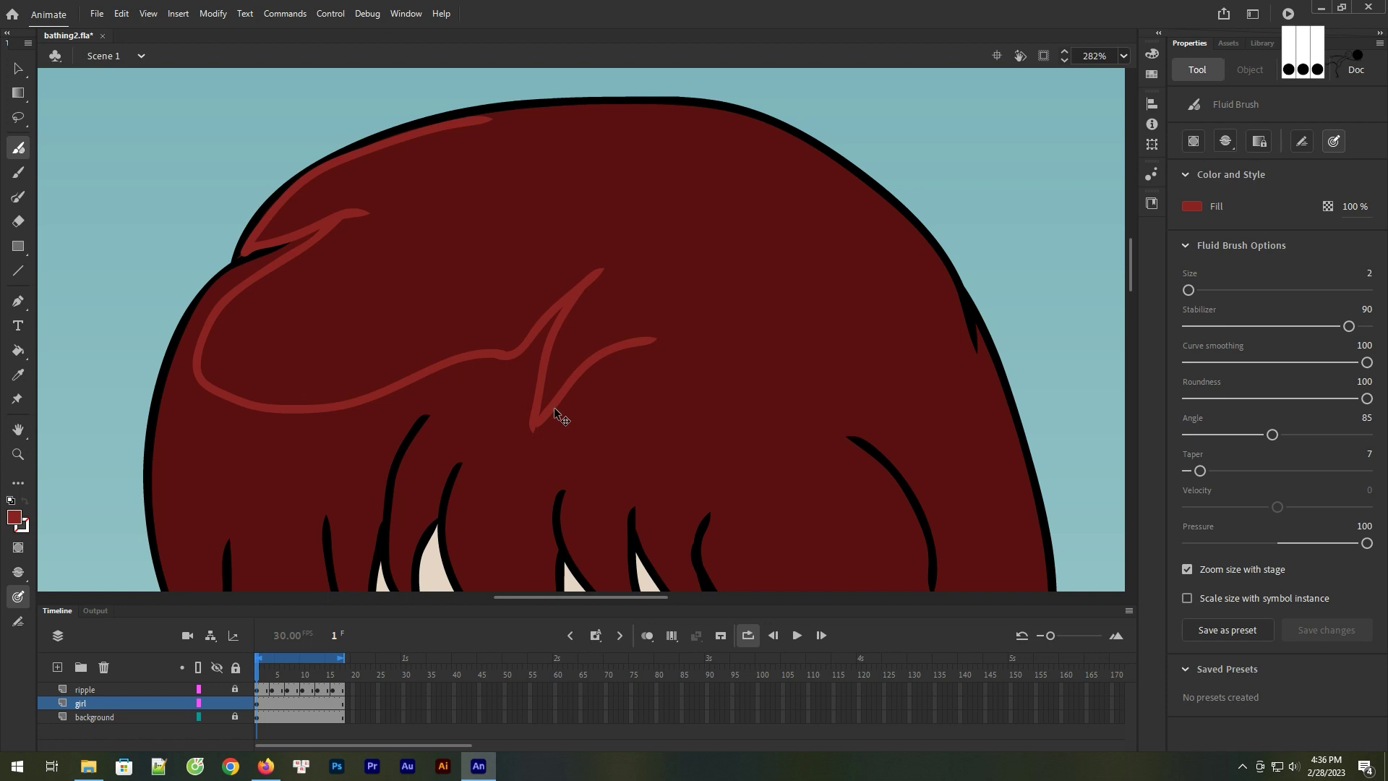
Continue the hair highlight's lower edge in waves above the bangs and back up along the ear-side contour, undoing unsatisfactory strokes
mouse_move(533, 419)
mouse_down()
mouse_move(617, 374)
mouse_move(728, 341)
mouse_move(816, 365)
mouse_move(899, 427)
mouse_up()
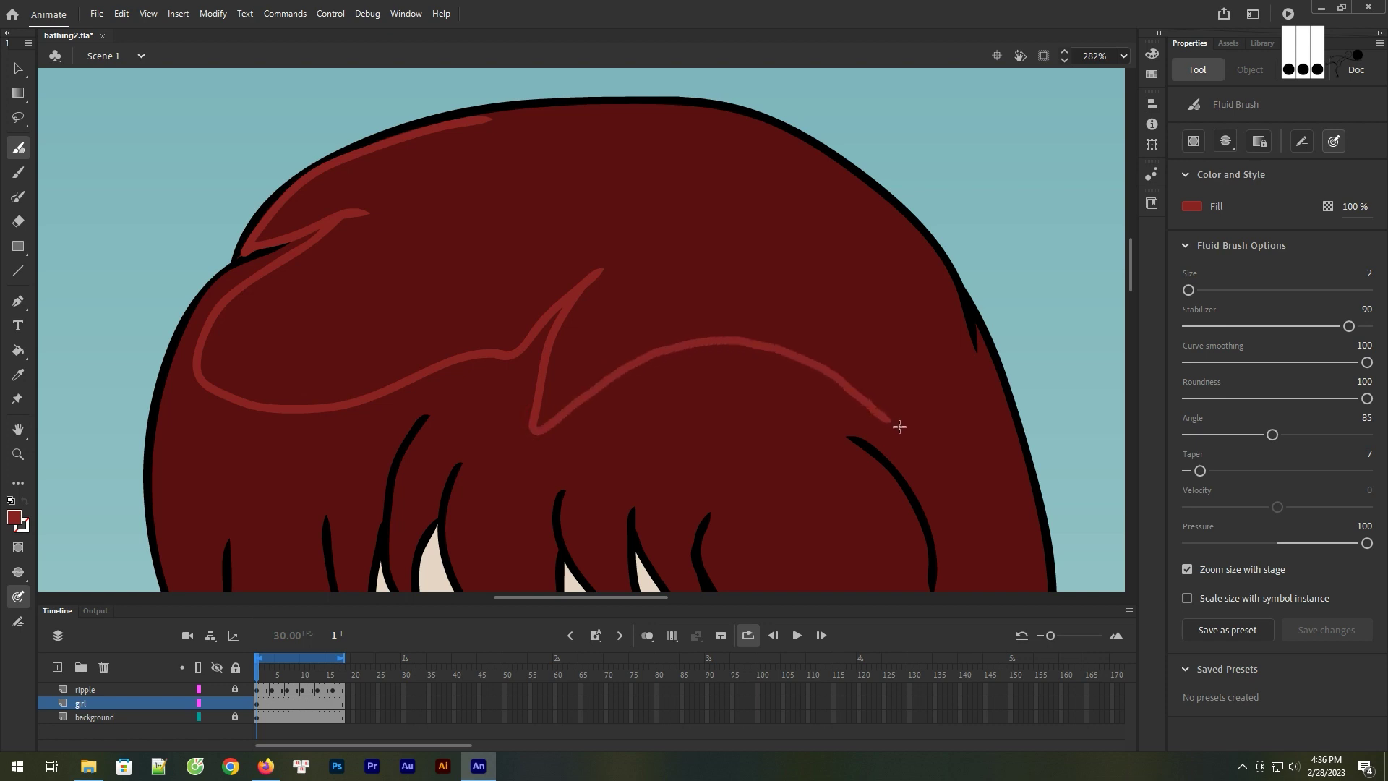
key(ctrl+z)
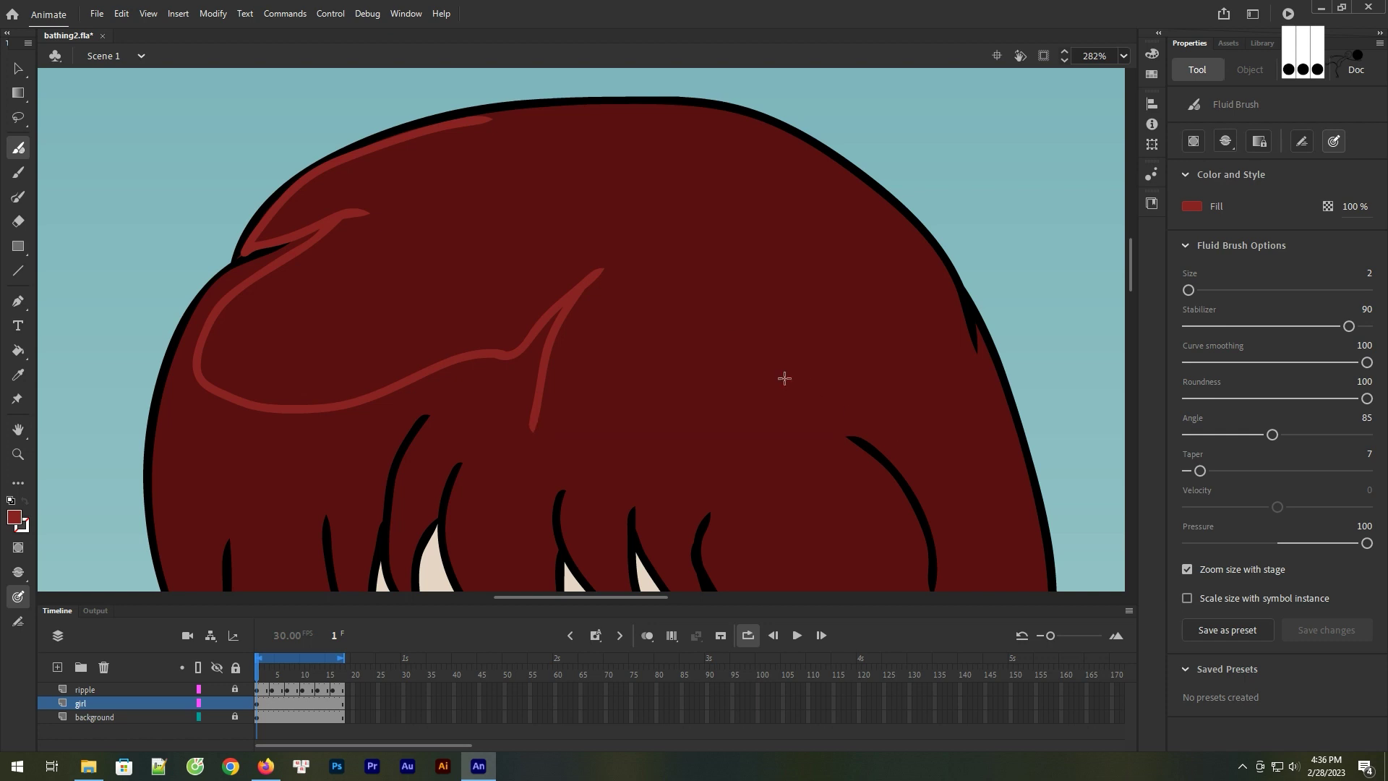
mouse_move(533, 425)
mouse_down()
mouse_move(608, 425)
mouse_move(646, 398)
mouse_move(718, 431)
mouse_move(810, 395)
mouse_move(871, 403)
mouse_move(909, 431)
mouse_move(955, 519)
mouse_move(841, 360)
mouse_move(876, 445)
mouse_move(905, 461)
mouse_move(915, 342)
mouse_move(872, 213)
mouse_move(837, 156)
mouse_up()
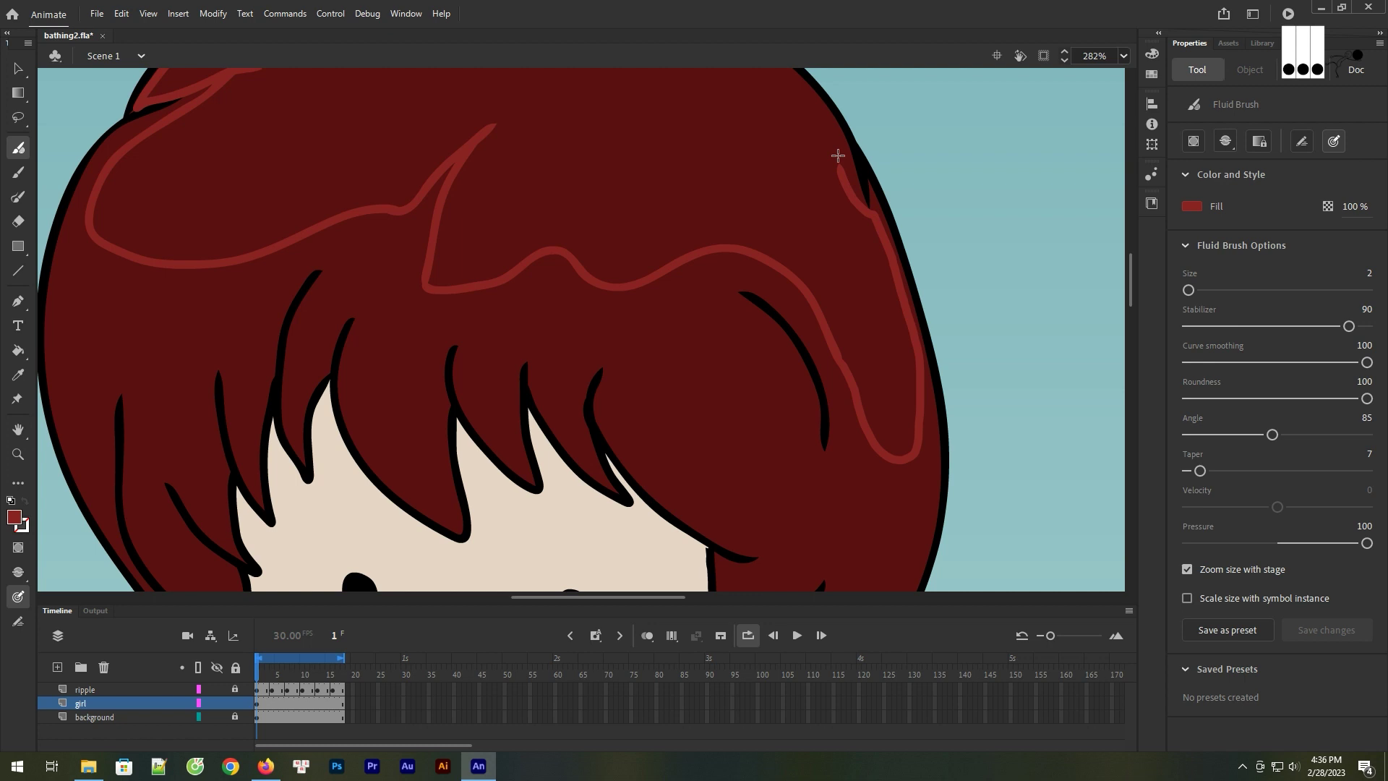
key(ctrl+z)
mouse_move(848, 373)
mouse_down()
mouse_move(907, 415)
mouse_move(931, 394)
mouse_move(899, 261)
mouse_move(837, 126)
mouse_up()
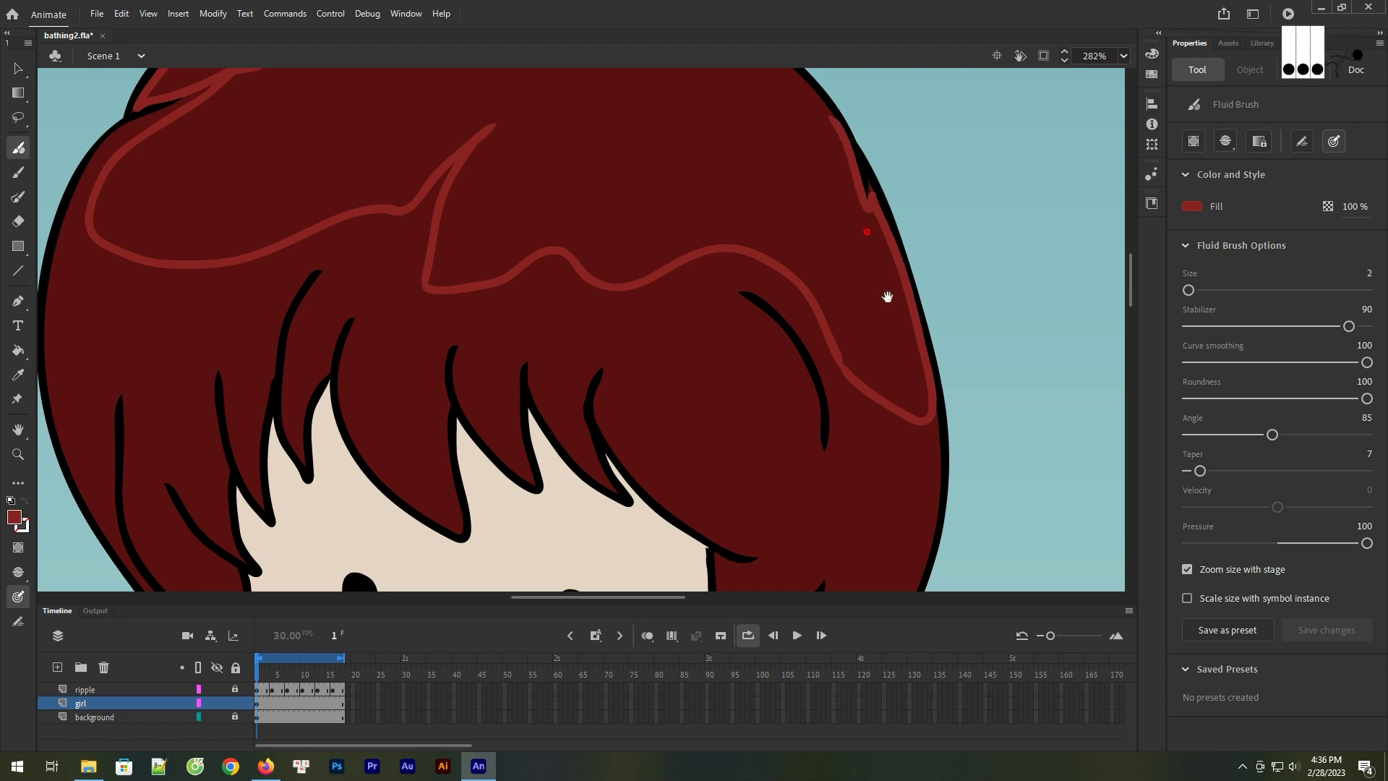
Close the hair highlight outline by tracing just inside the black contour over the top of the head
scroll(889, 294, up, 5)
drag(932, 366, 894, 321)
key(ctrl+z)
mouse_move(936, 369)
mouse_down()
mouse_move(864, 297)
mouse_move(767, 243)
mouse_move(573, 228)
mouse_move(394, 254)
mouse_up()
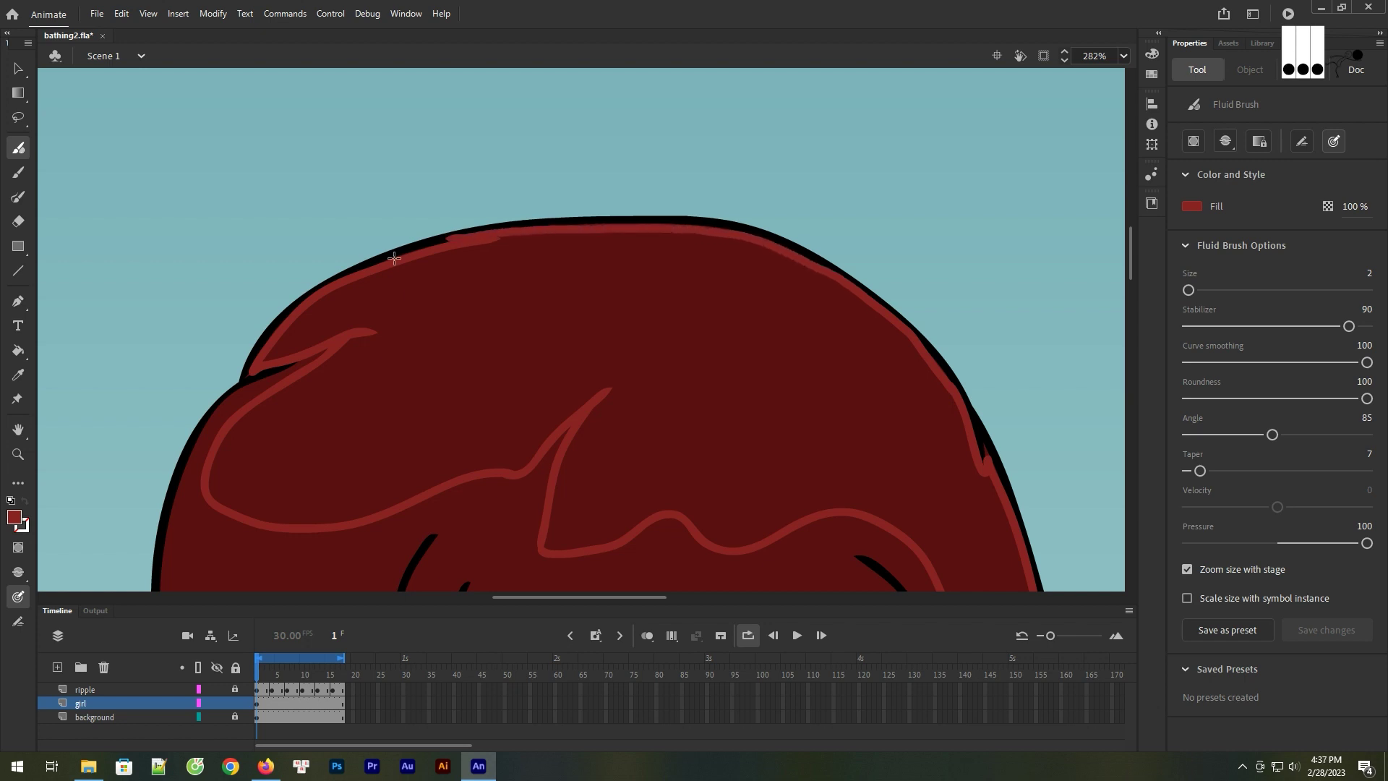
Fill the outlined hair highlight with the lighter red using the Paint Bucket
click(18, 350)
click(702, 395)
key(ctrl+minus)
key(ctrl+minus)
key(ctrl+minus)
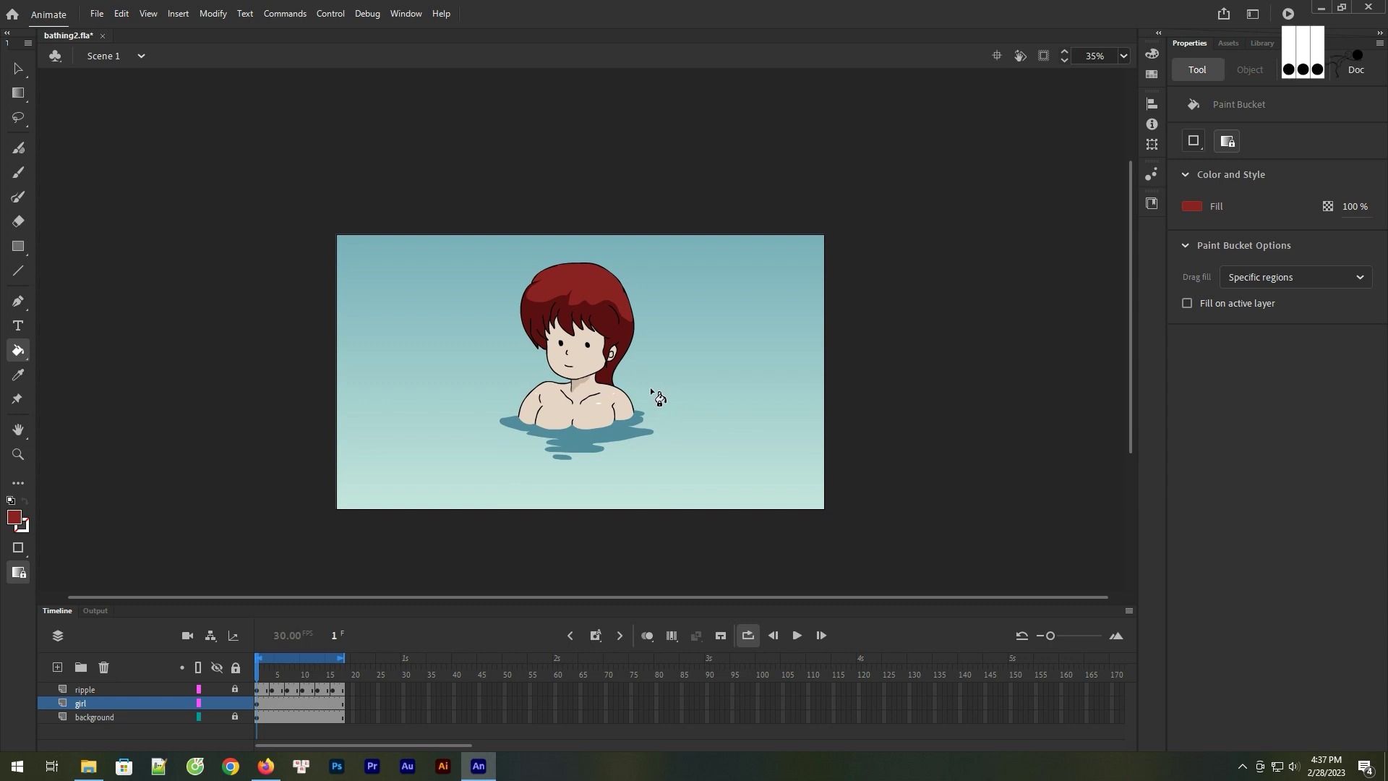
Sample the skin color from the girl's face as the fill color with the Eyedropper
key(z)
drag(483, 264, 711, 442)
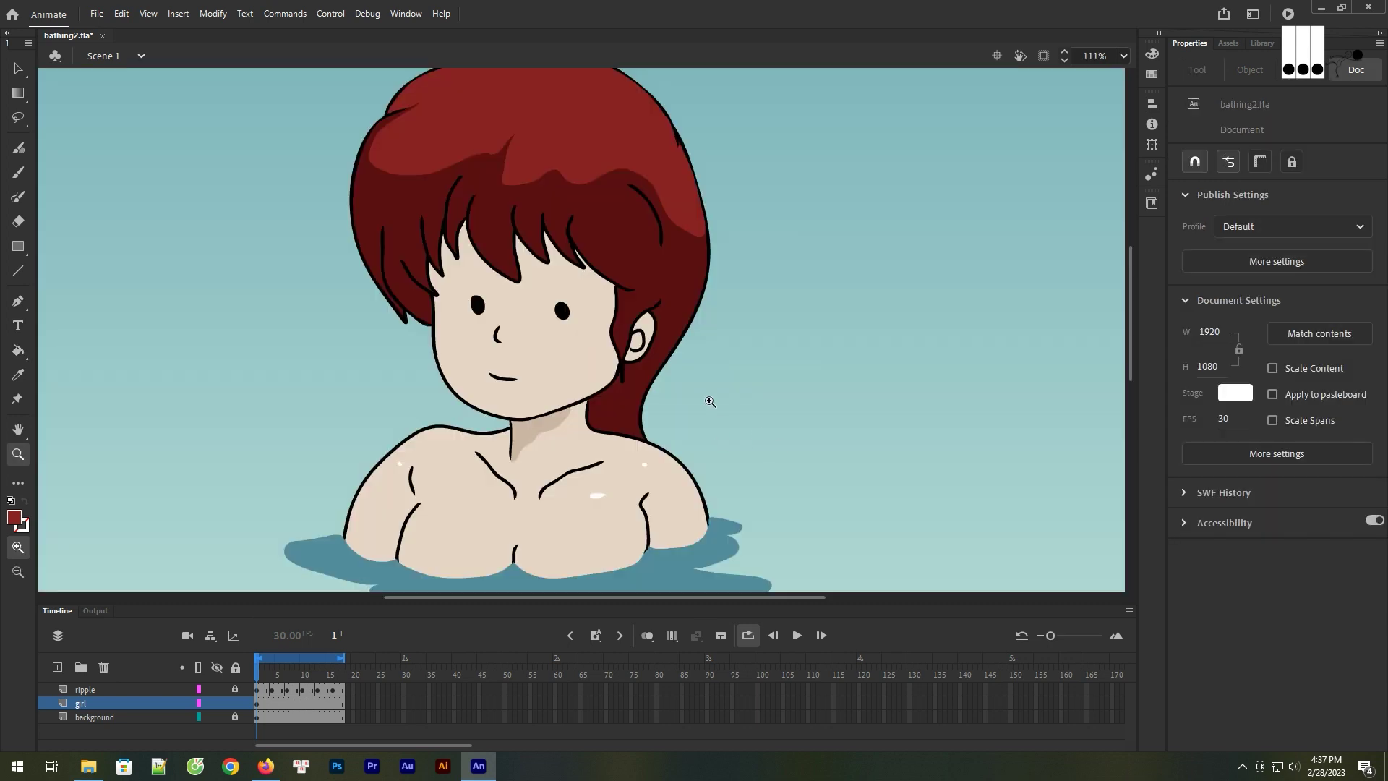
key(v)
key(z)
drag(582, 209, 675, 448)
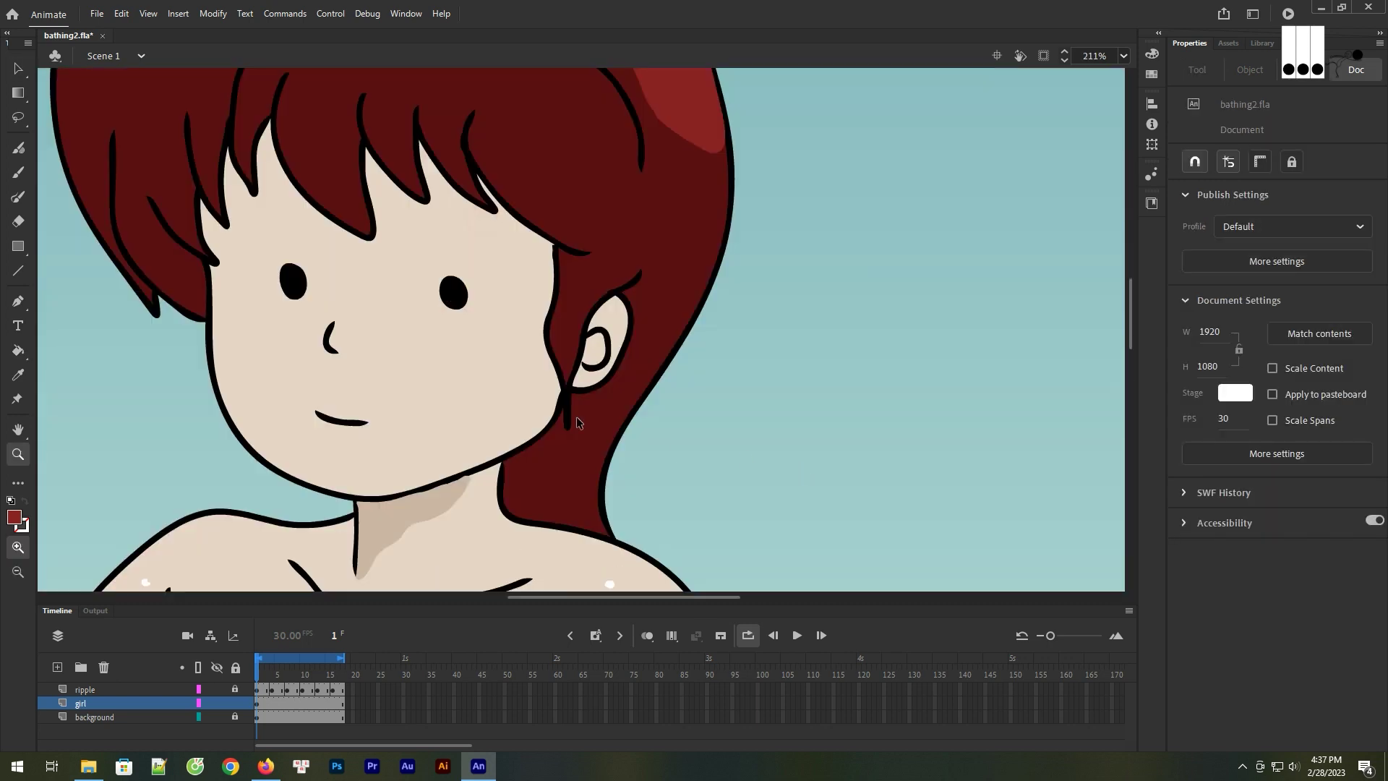
key(v)
click(449, 378)
key(i)
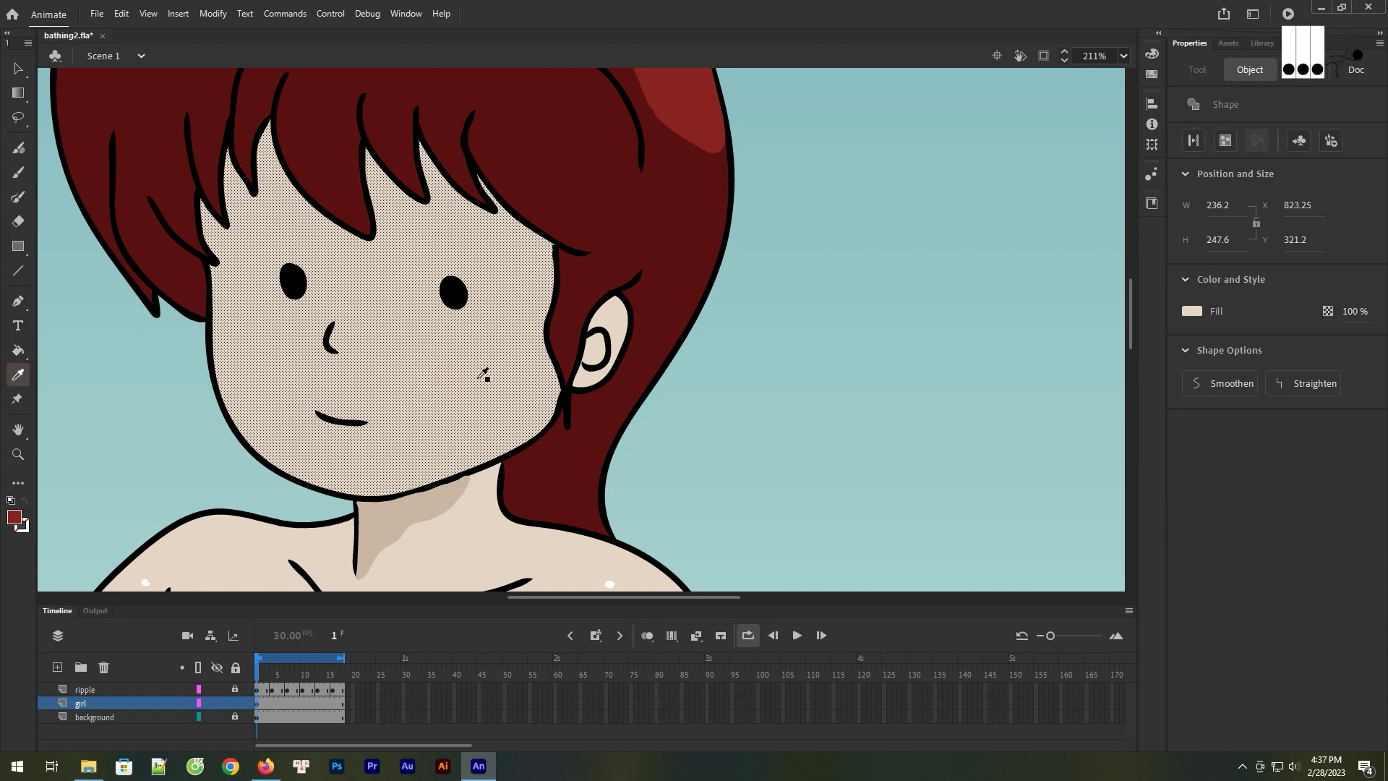
click(478, 378)
key(v)
click(766, 459)
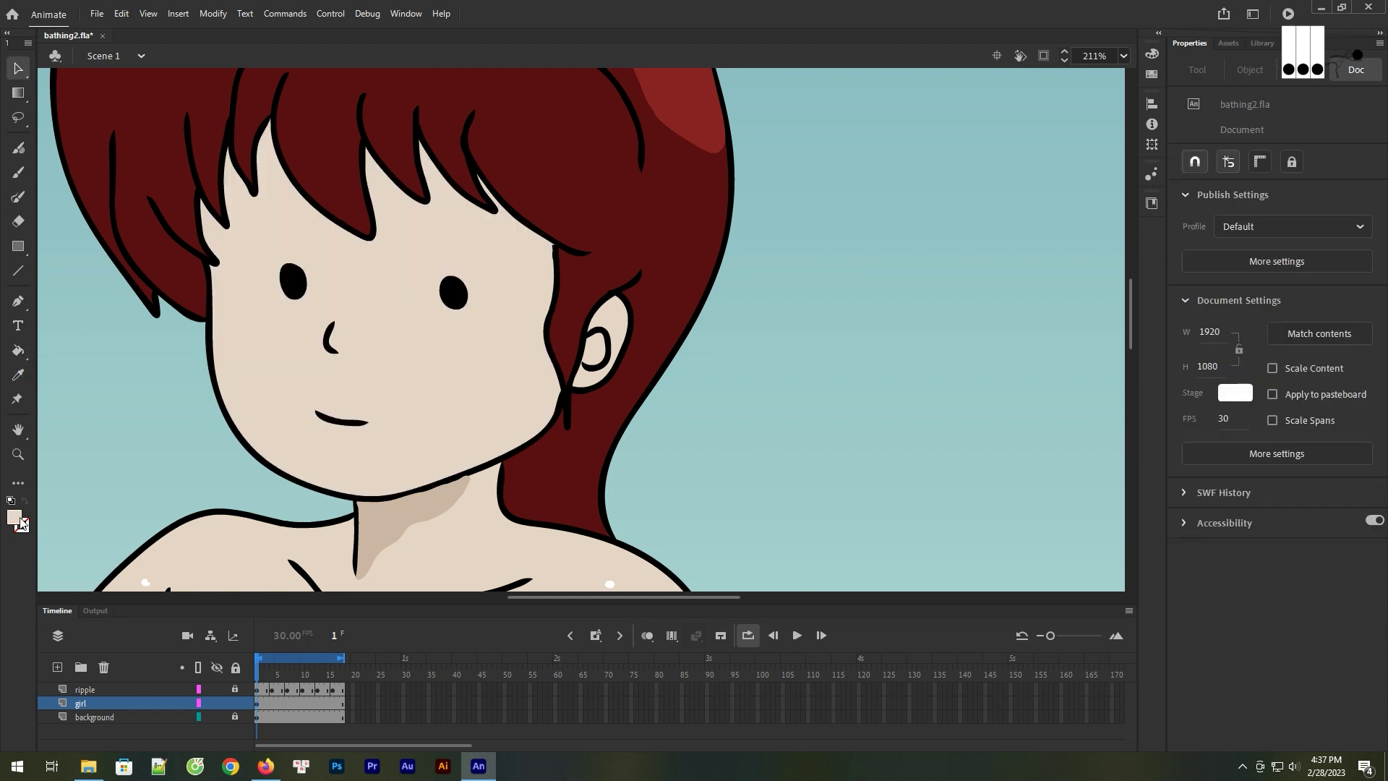
Change the fill to a darker tan and fill the girl's outer ear with it using the Paint Bucket
click(14, 518)
click(279, 545)
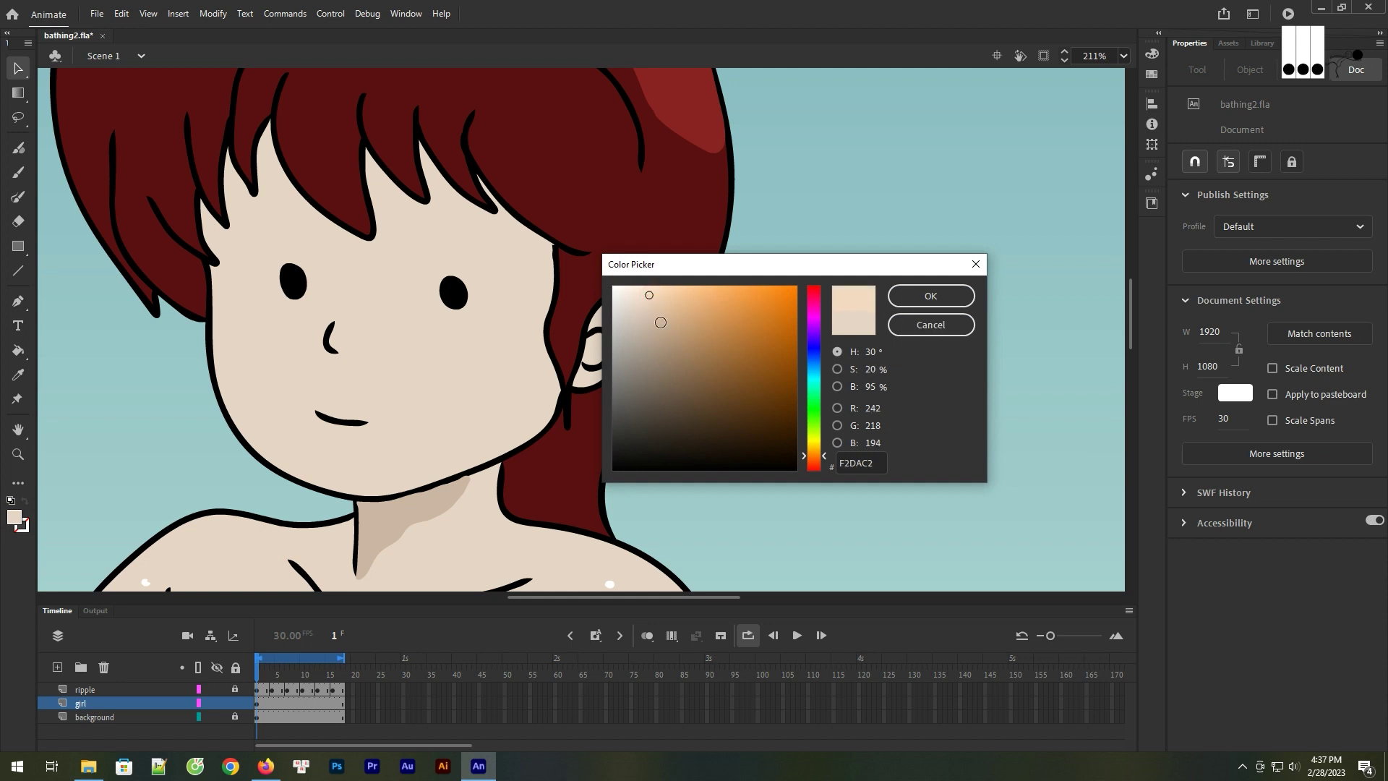
click(660, 316)
key(Return)
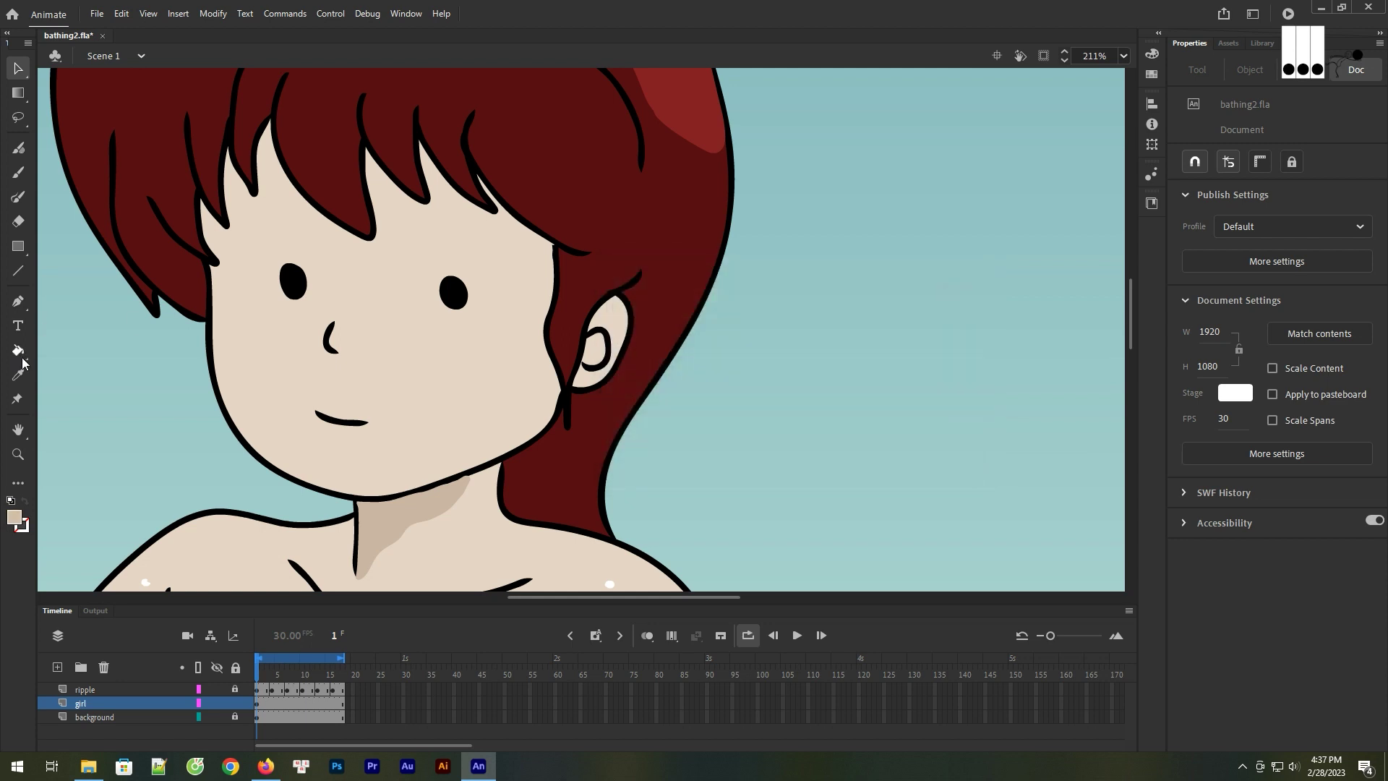
click(19, 351)
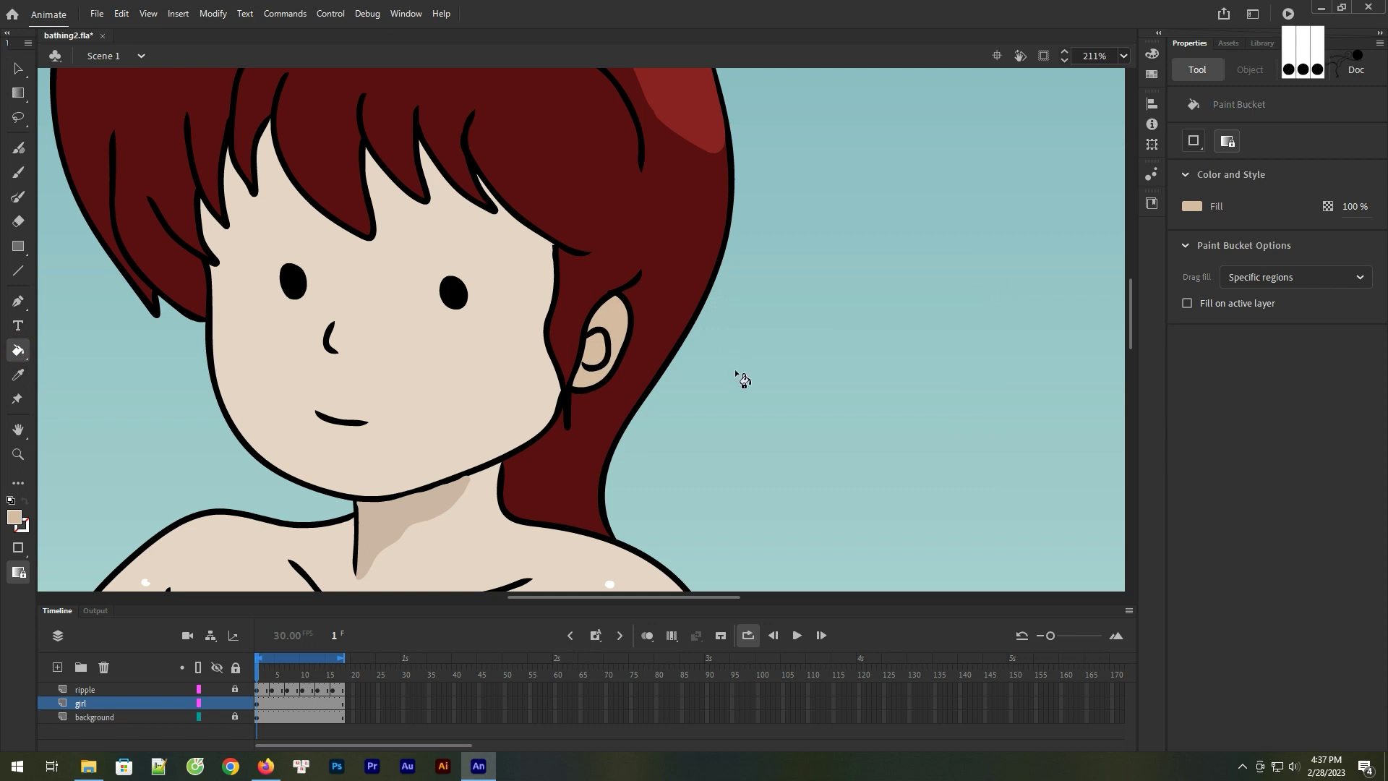
key(ctrl+2)
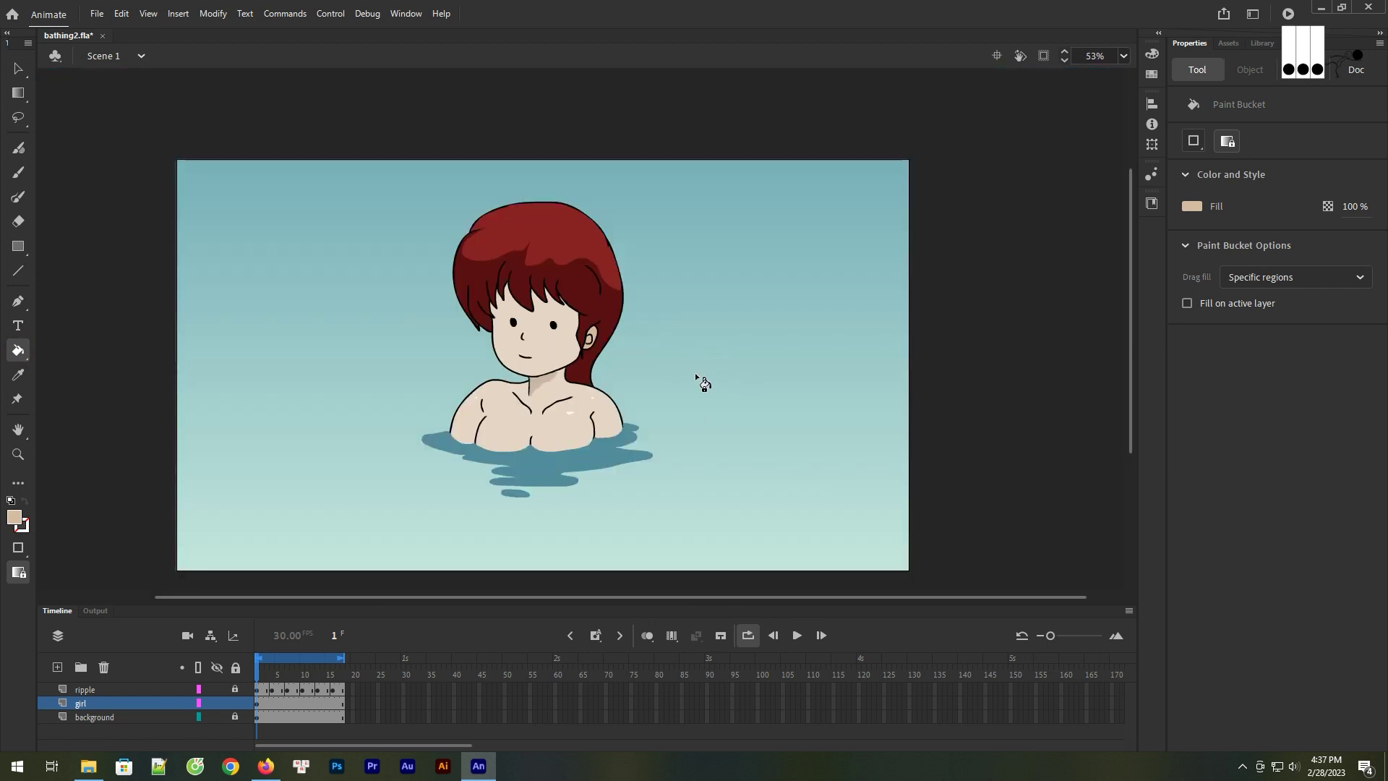
Play the animation on the stage and preview it as a test movie
click(799, 636)
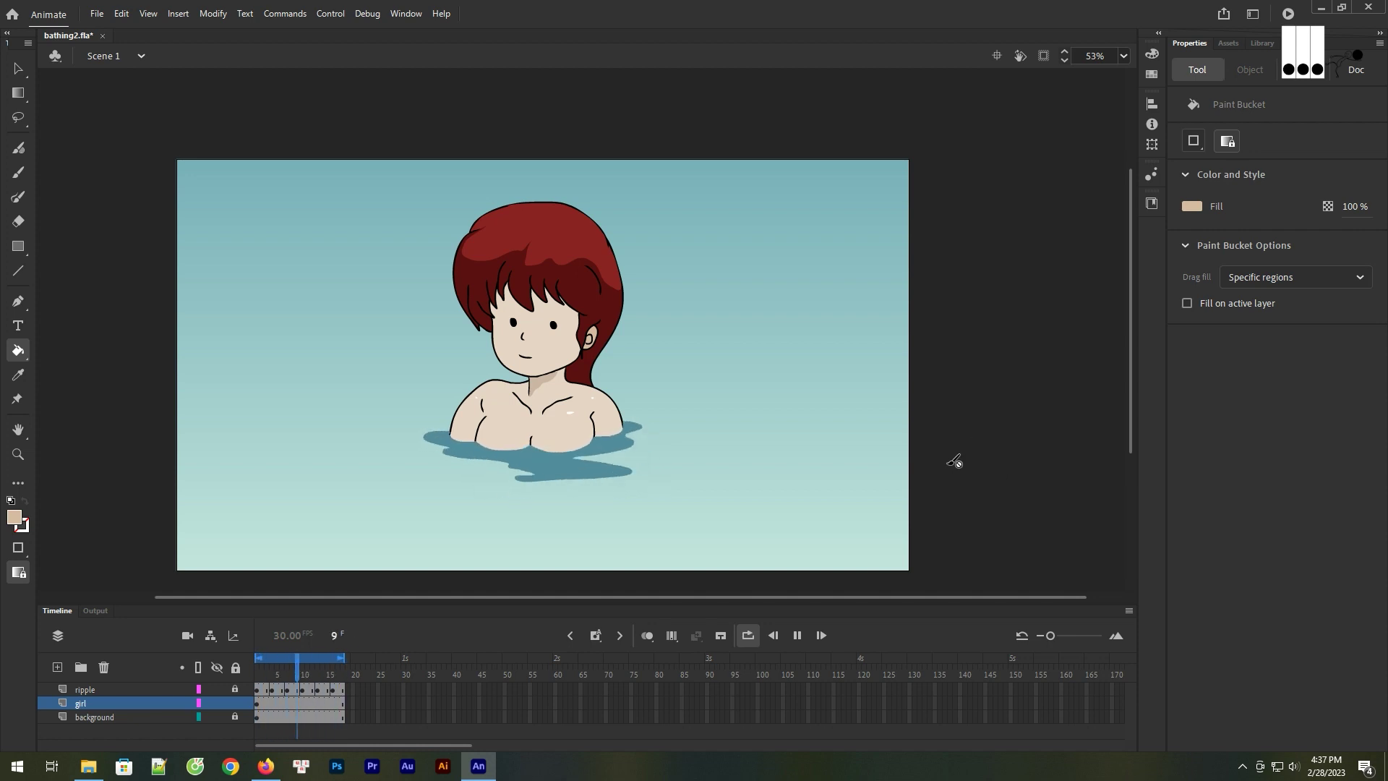
click(799, 636)
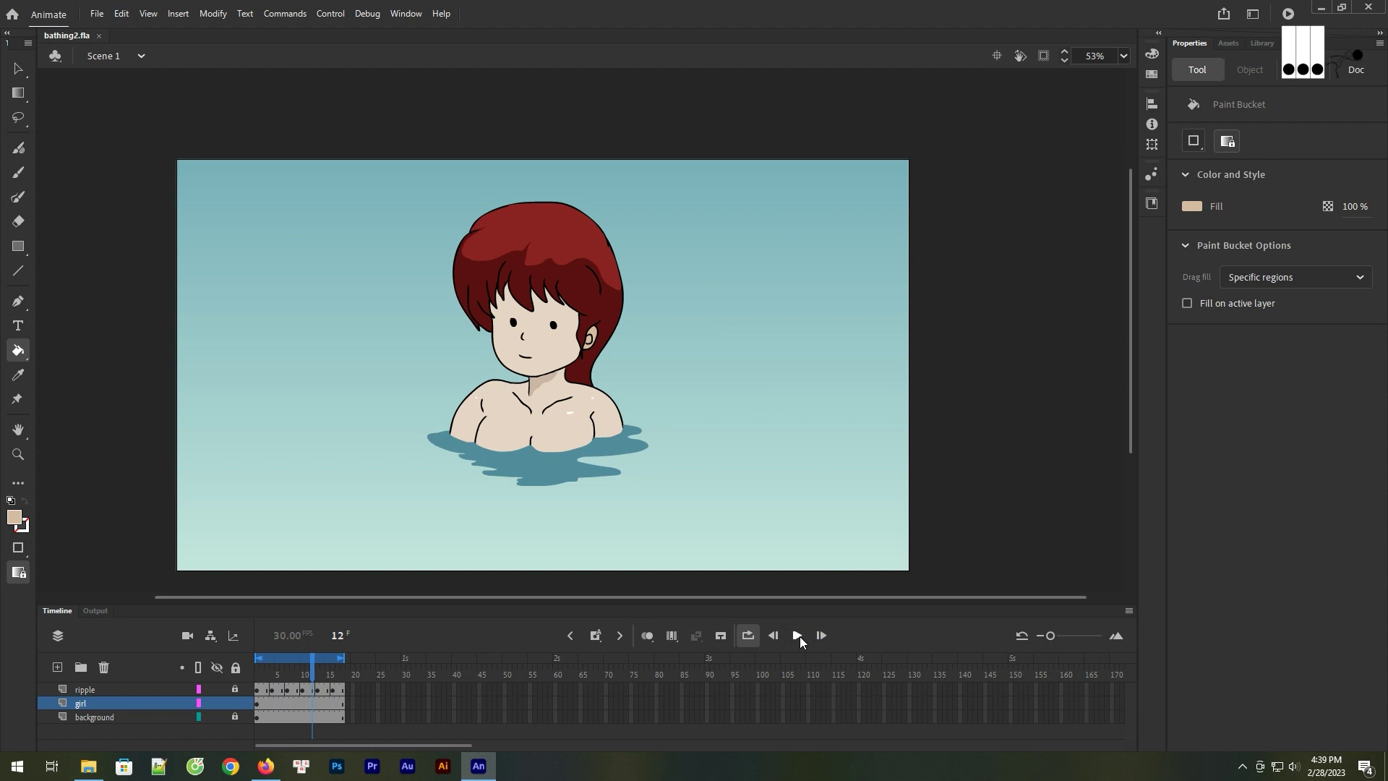
key(v)
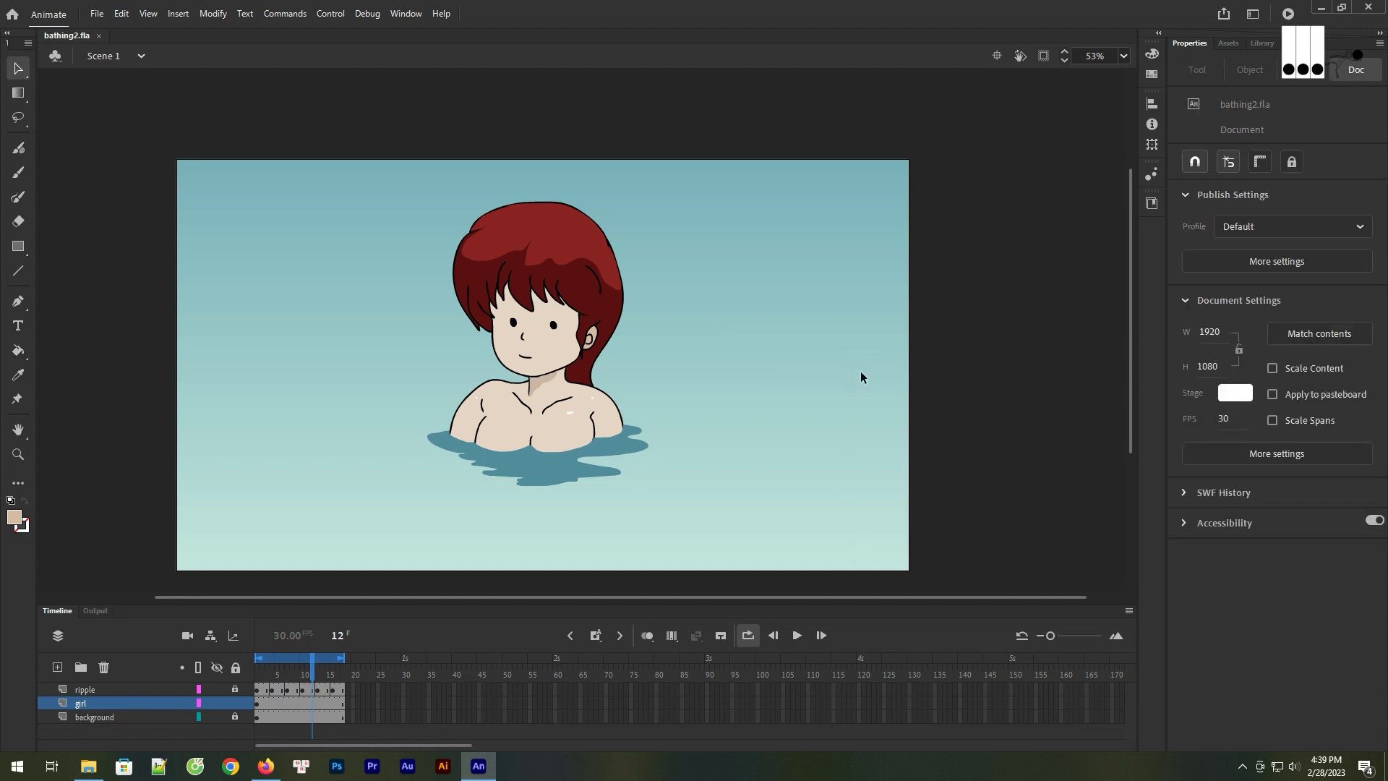
key(ctrl+Return)
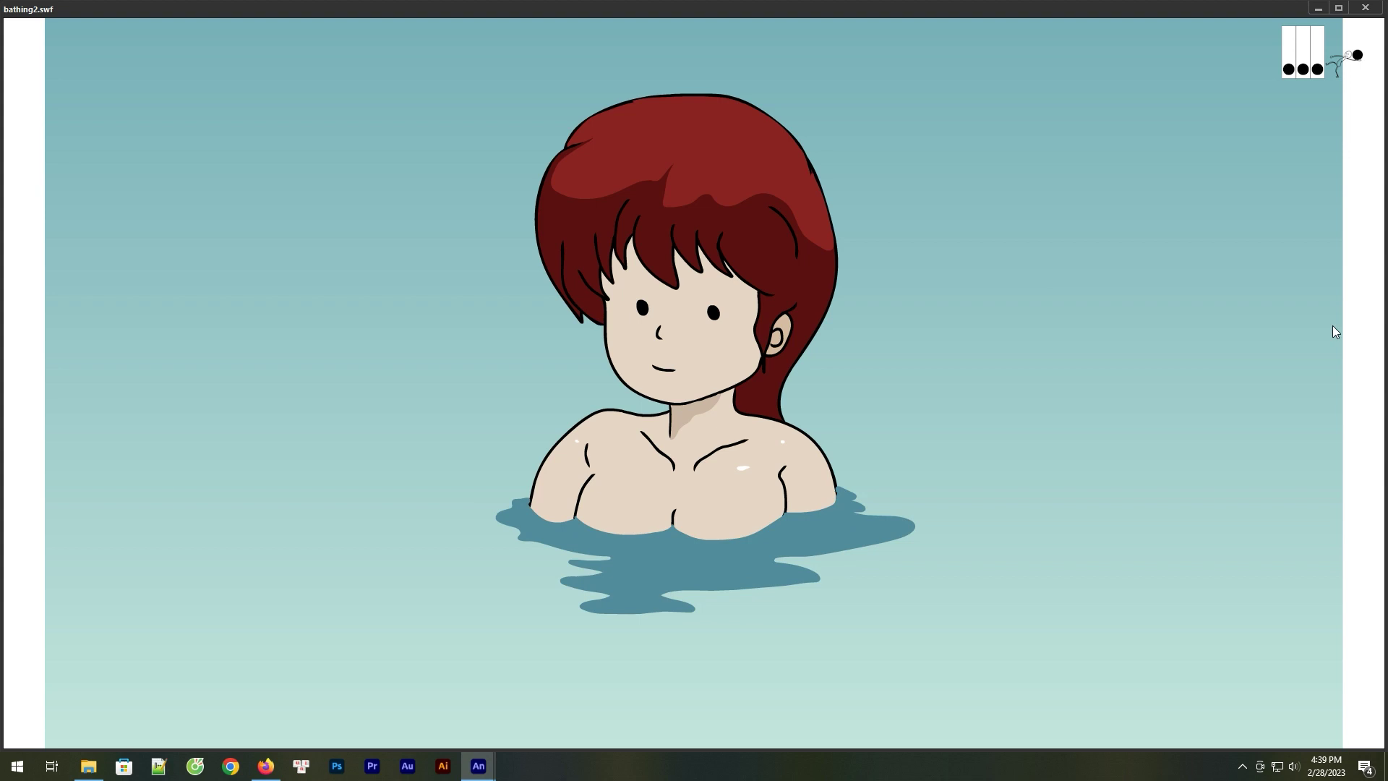
click(1364, 8)
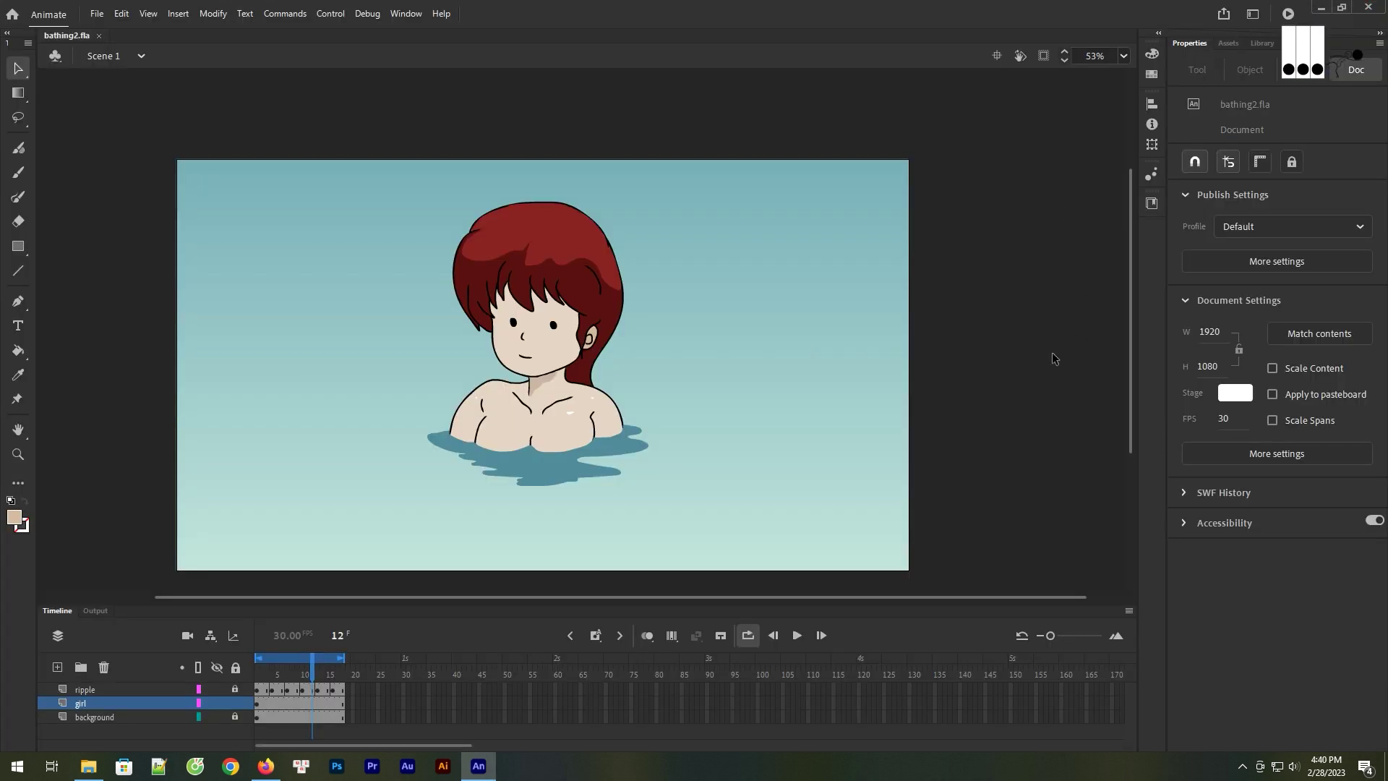
Convert the ripple layer to a graphic symbol named "ripple"
right_click(118, 691)
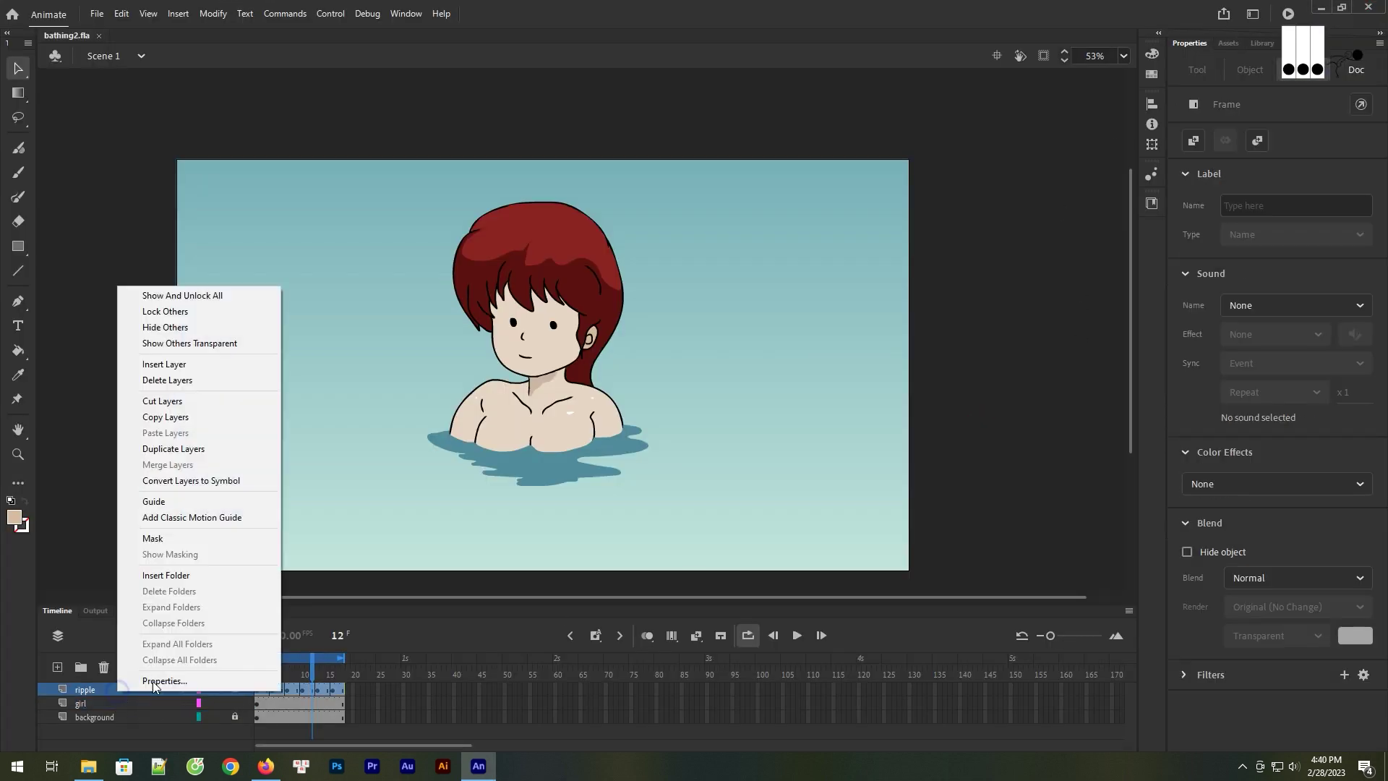
click(216, 479)
text(ripp)
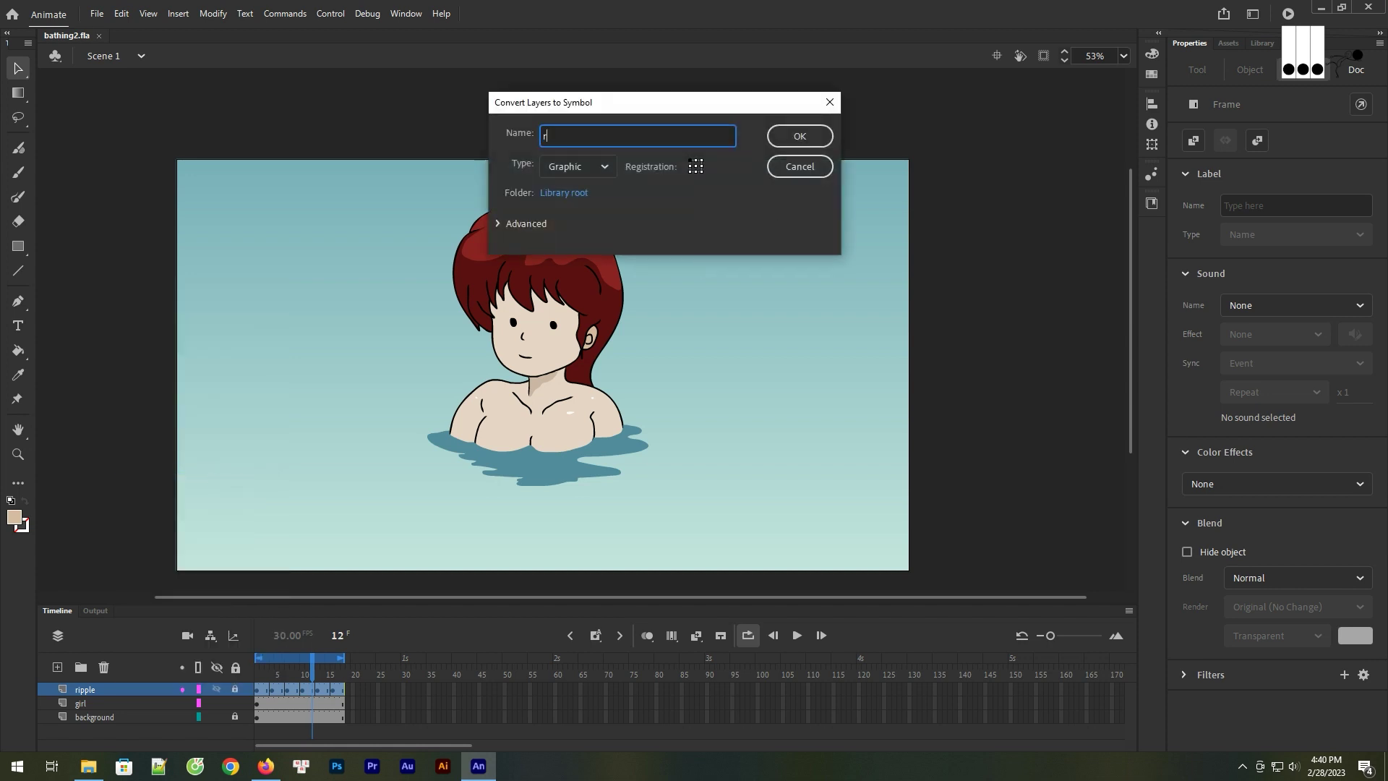
click(800, 136)
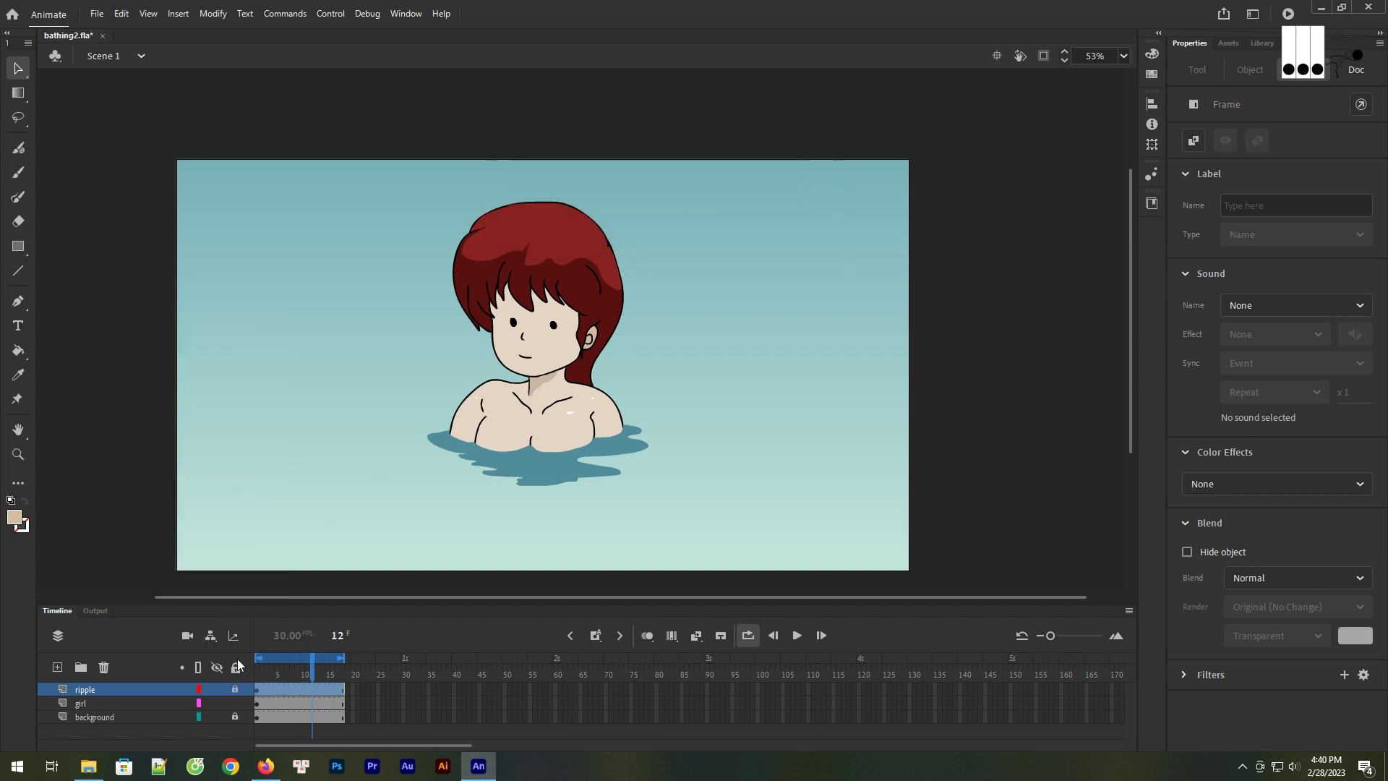
Convert the girl layer to a graphic symbol named "girl" and clear the selection
click(129, 703)
right_click(564, 332)
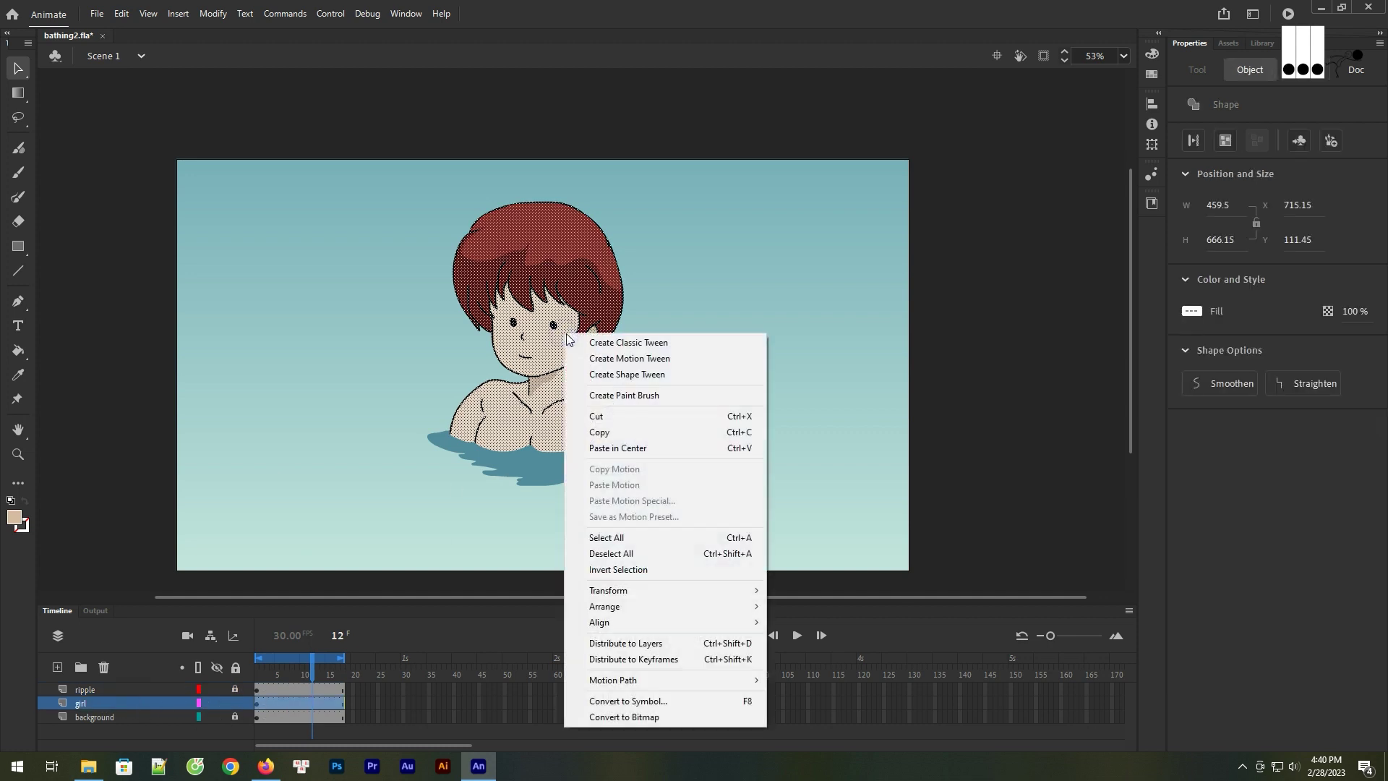
click(159, 705)
right_click(159, 705)
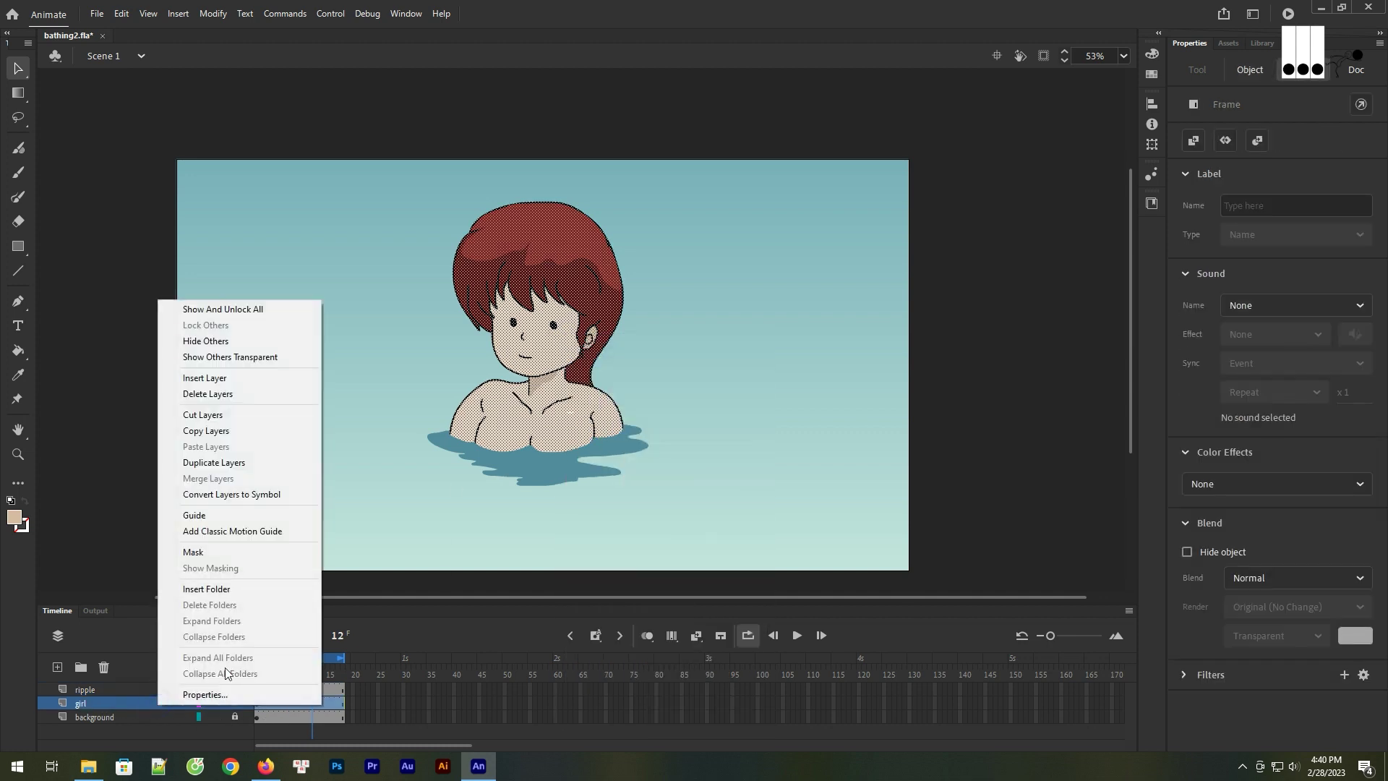
click(260, 491)
text(gir)
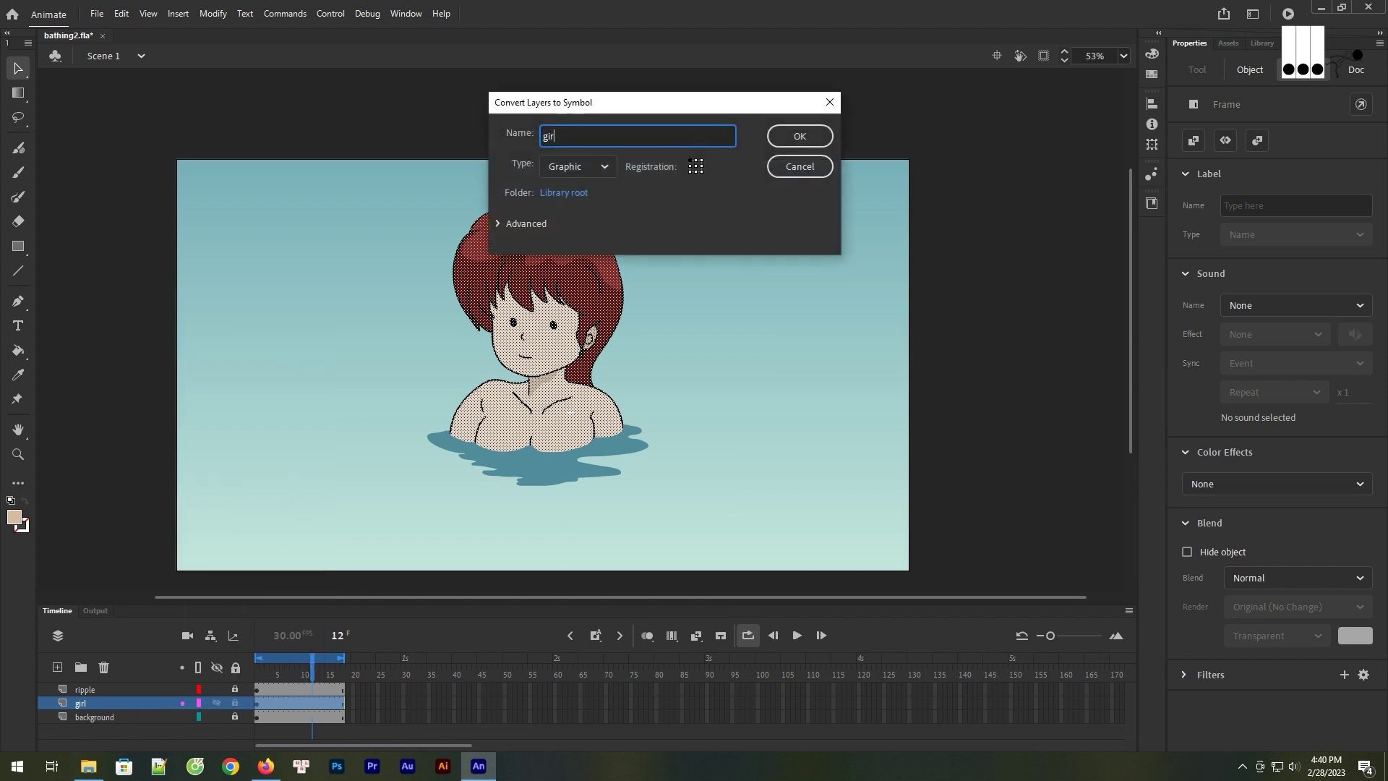
click(799, 136)
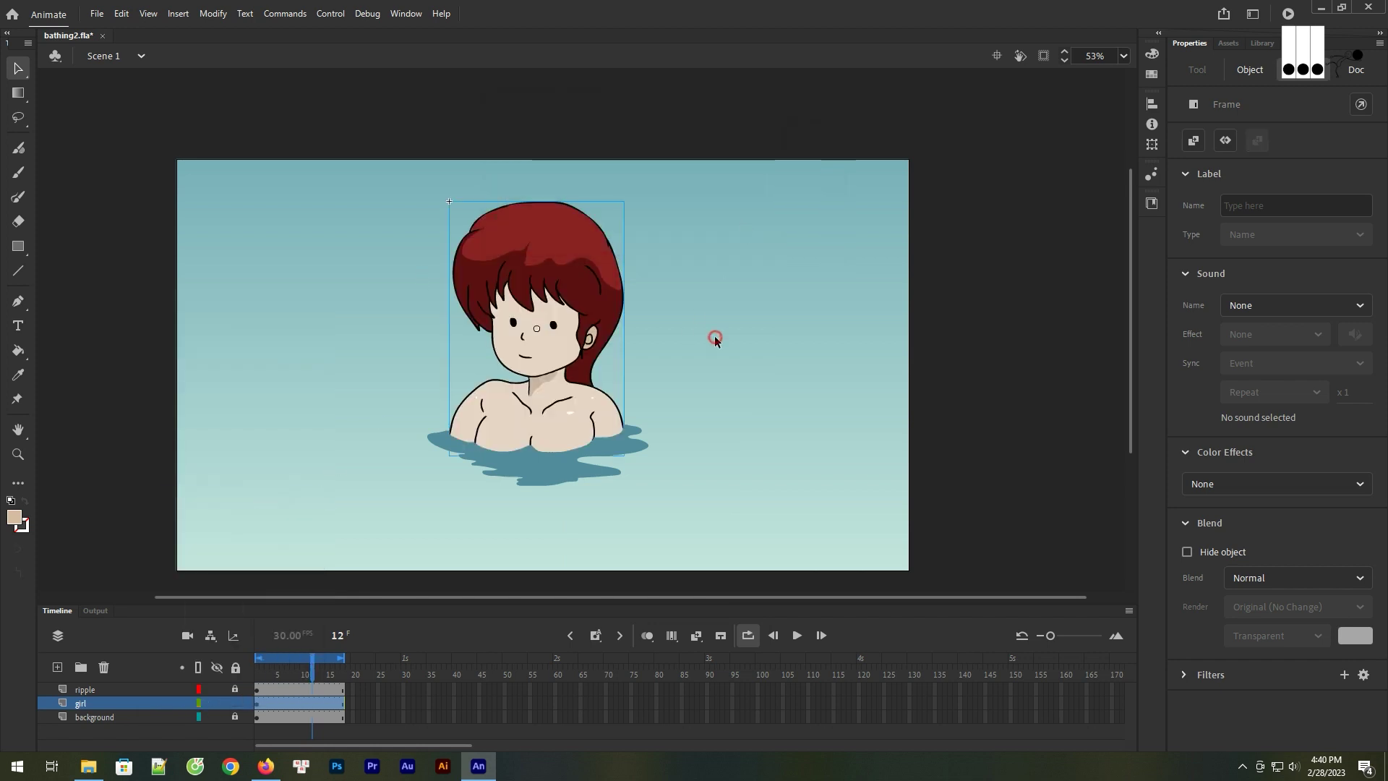
click(714, 340)
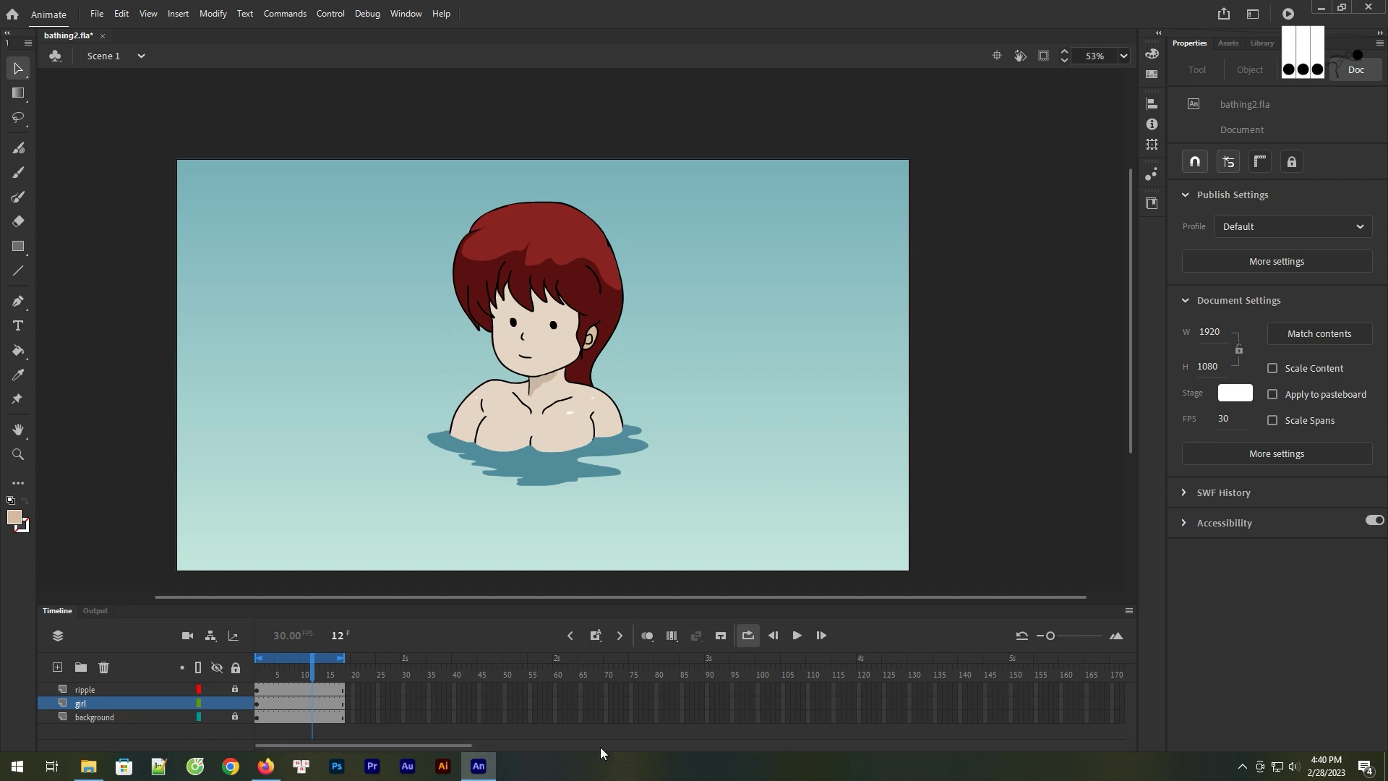
Extend the ripple, girl and background layers to frame 150
drag(1009, 691, 1015, 713)
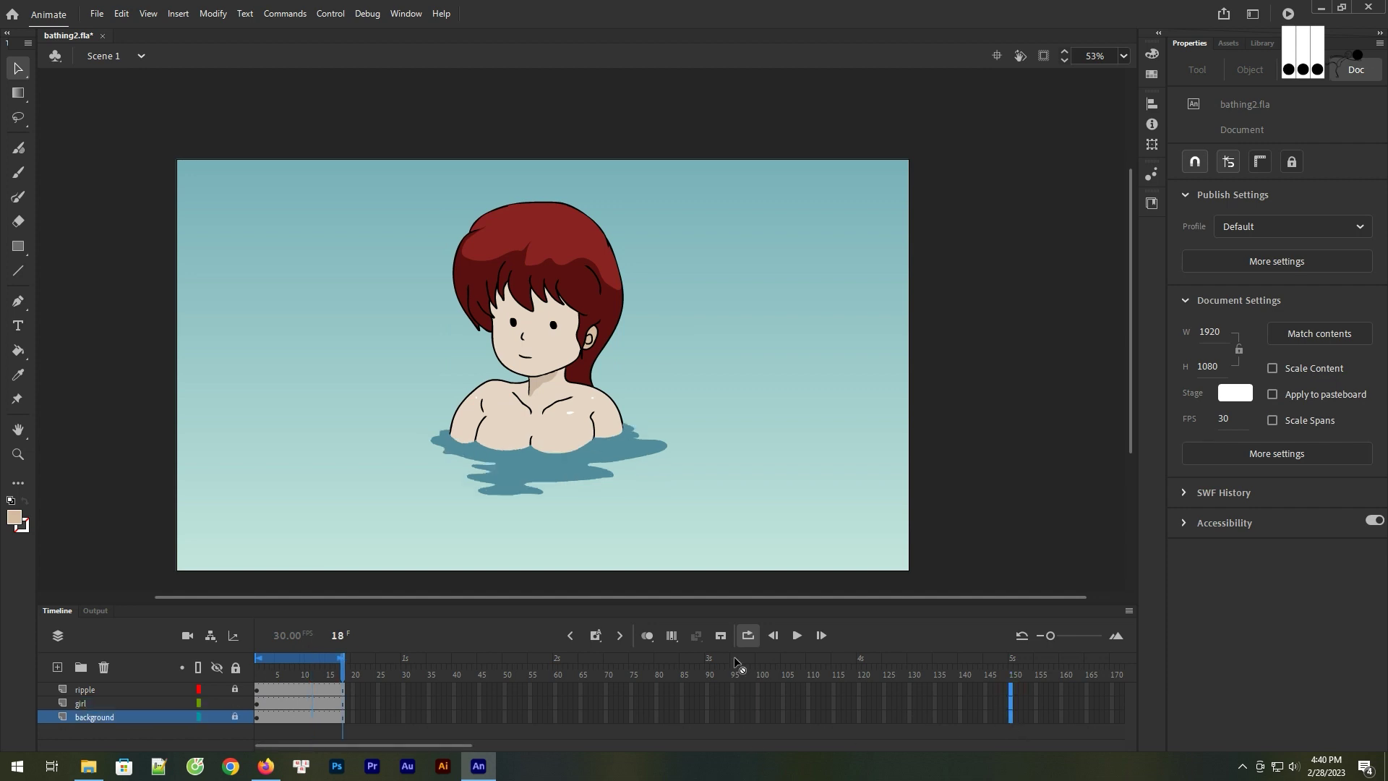
click(601, 637)
click(639, 706)
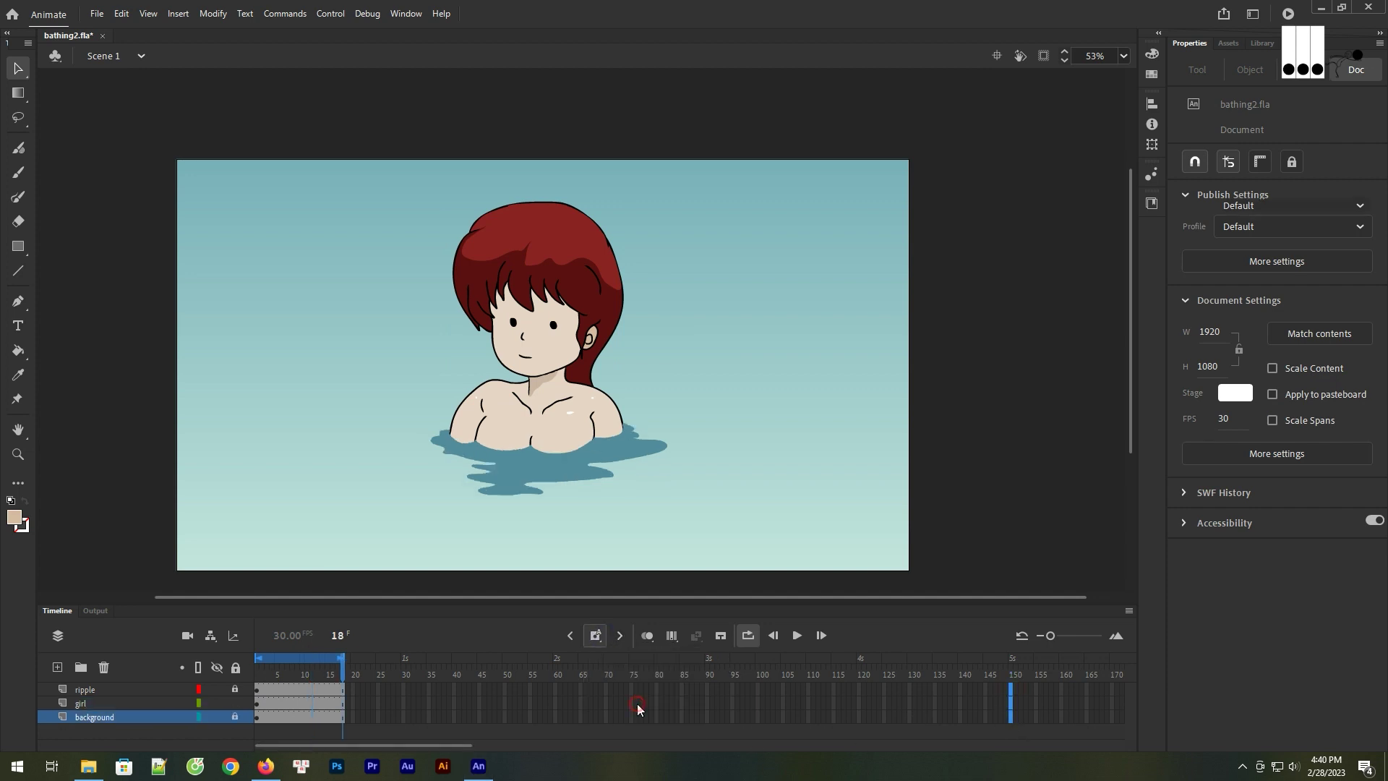
Open the girl symbol on the stage for in-place editing of her face
click(258, 704)
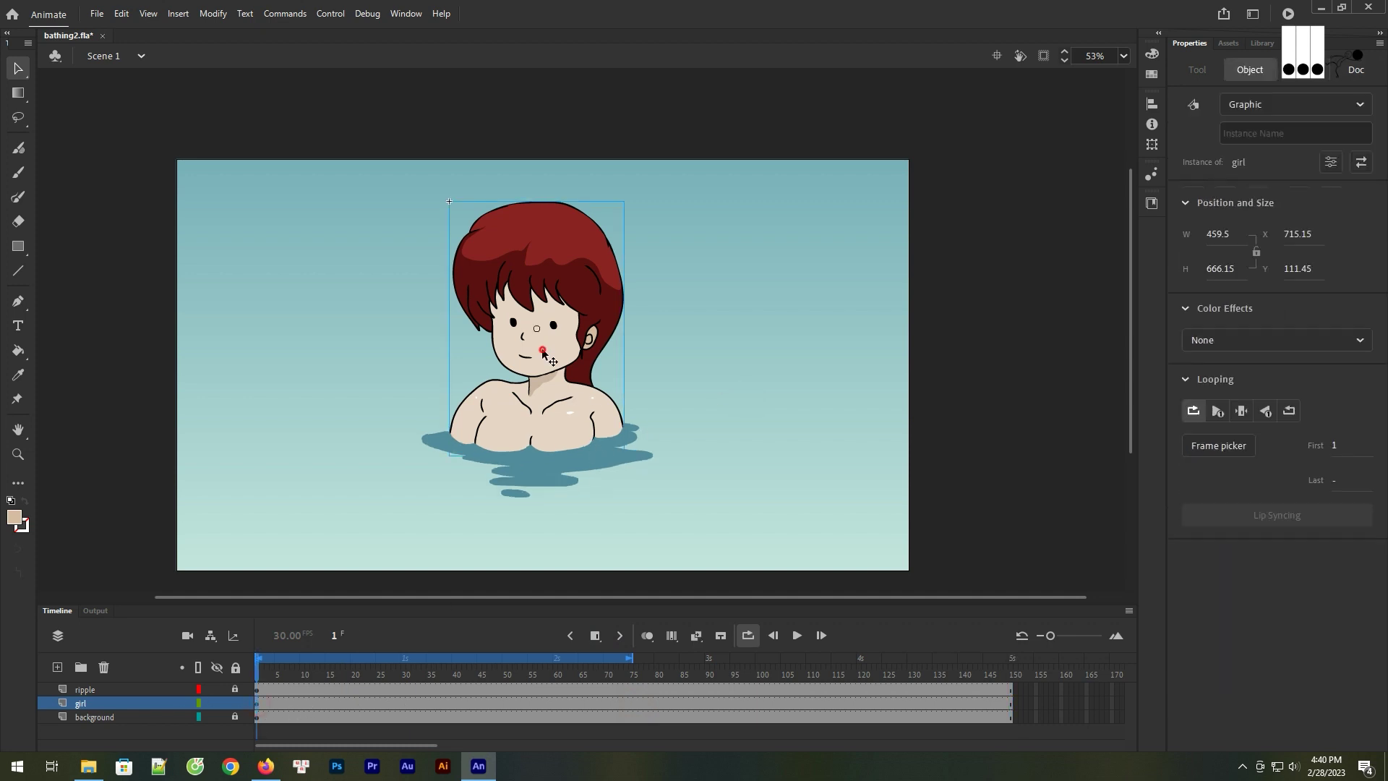
double_click(529, 346)
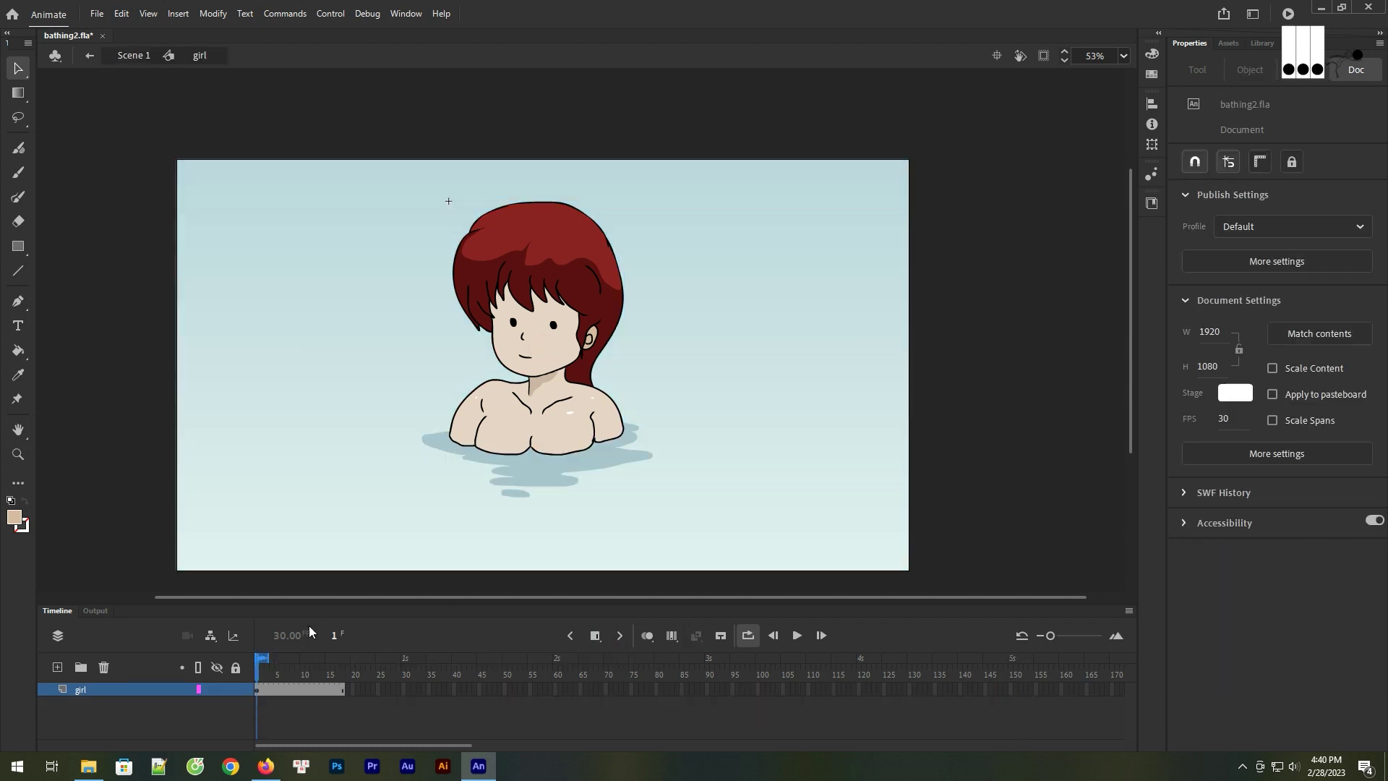
click(555, 326)
click(514, 321)
click(686, 330)
key(z)
drag(384, 202, 790, 475)
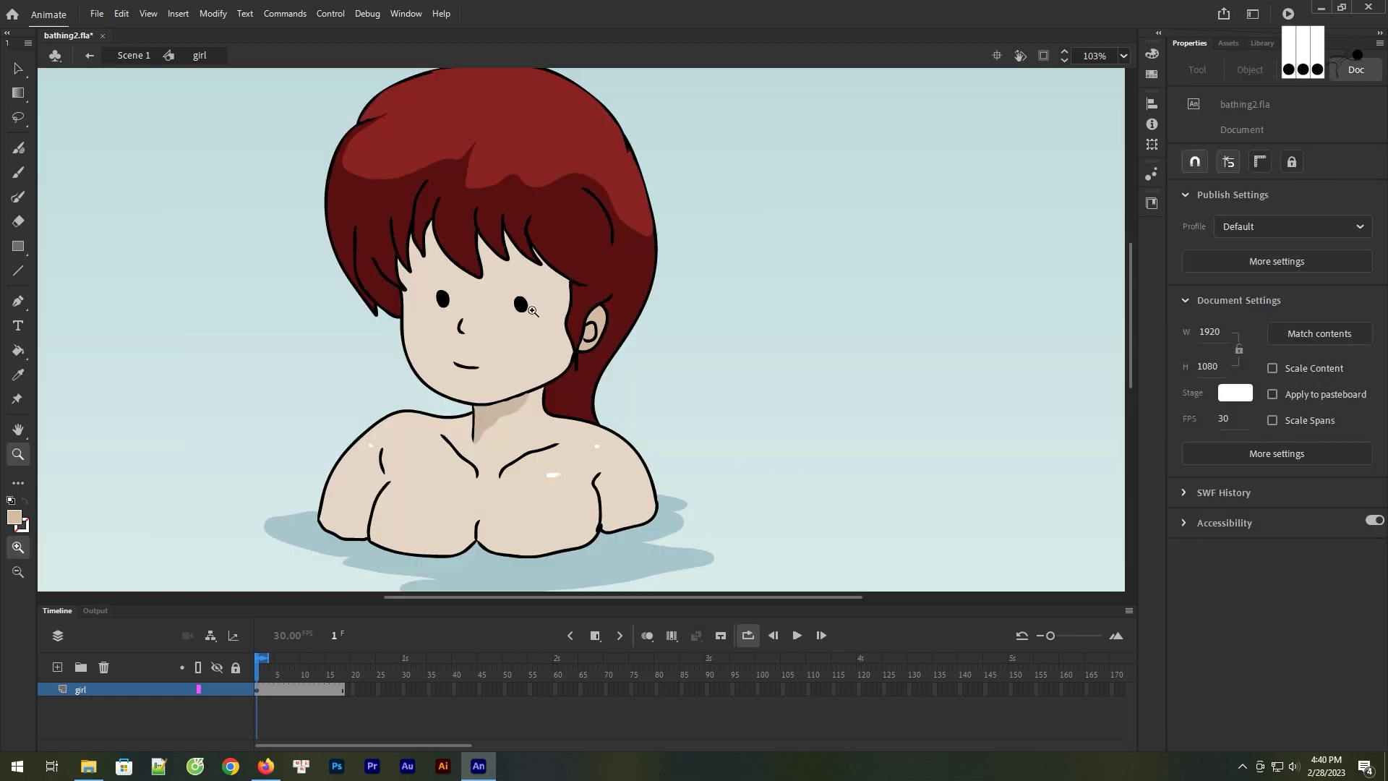
Select both of the girl's eyes and try moving them straight down her face, undoing the move
key(v)
click(520, 304)
shift+click(442, 299)
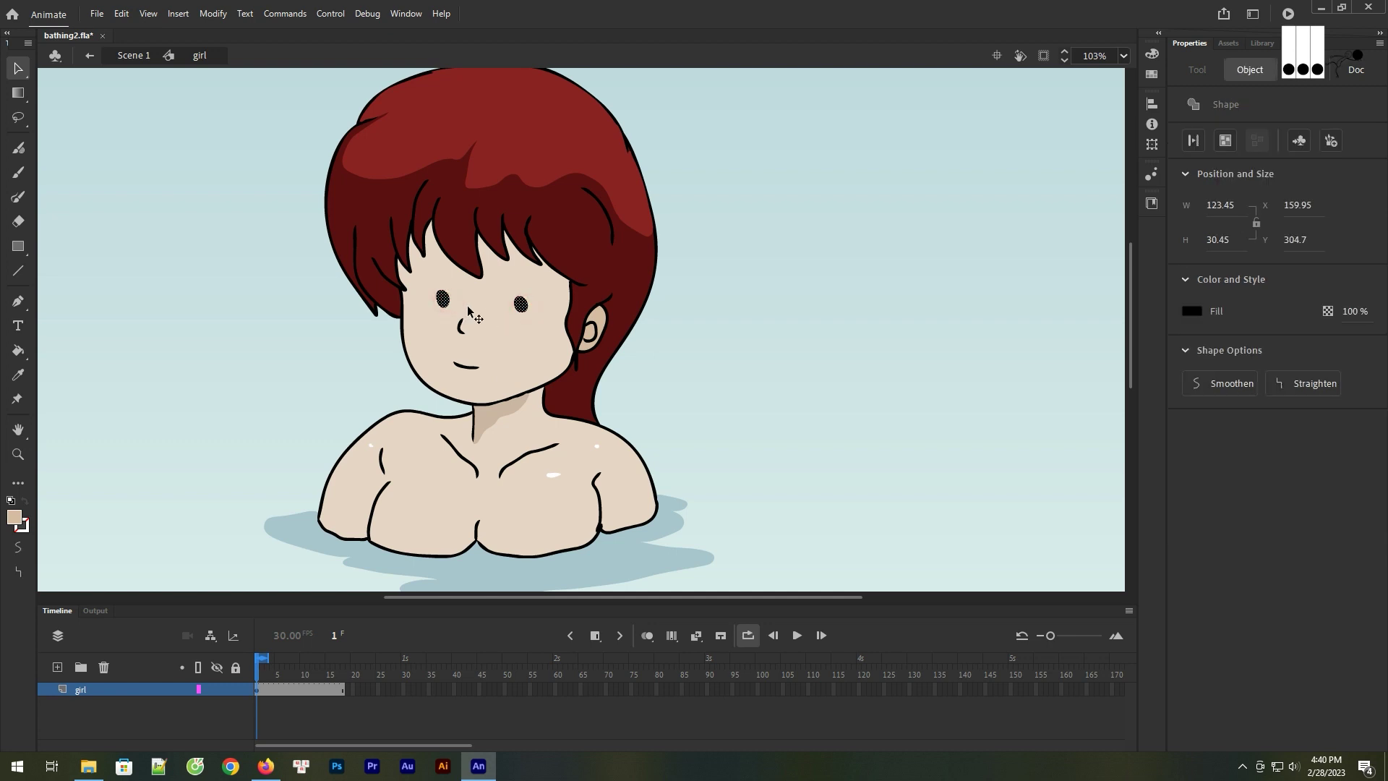
drag(526, 309, 526, 365)
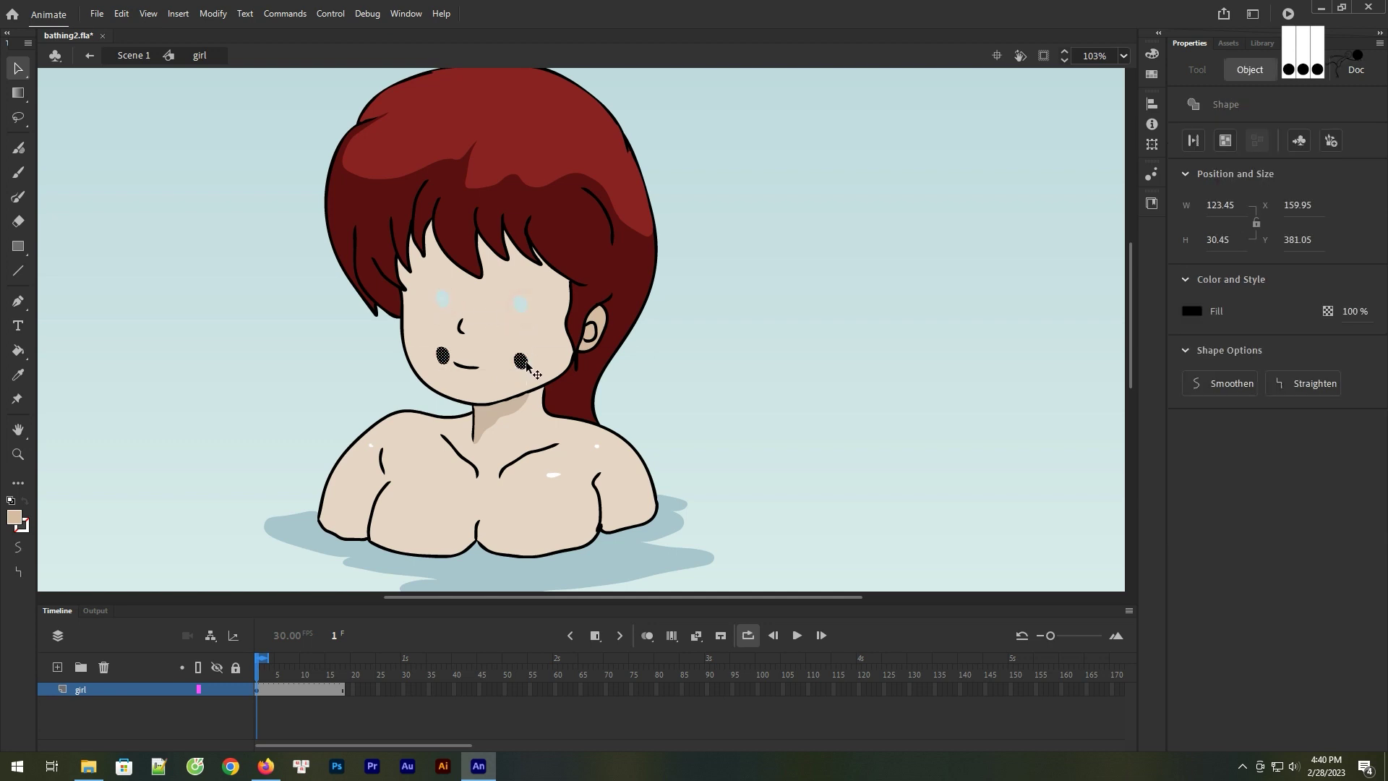
key(ctrl+z)
click(748, 296)
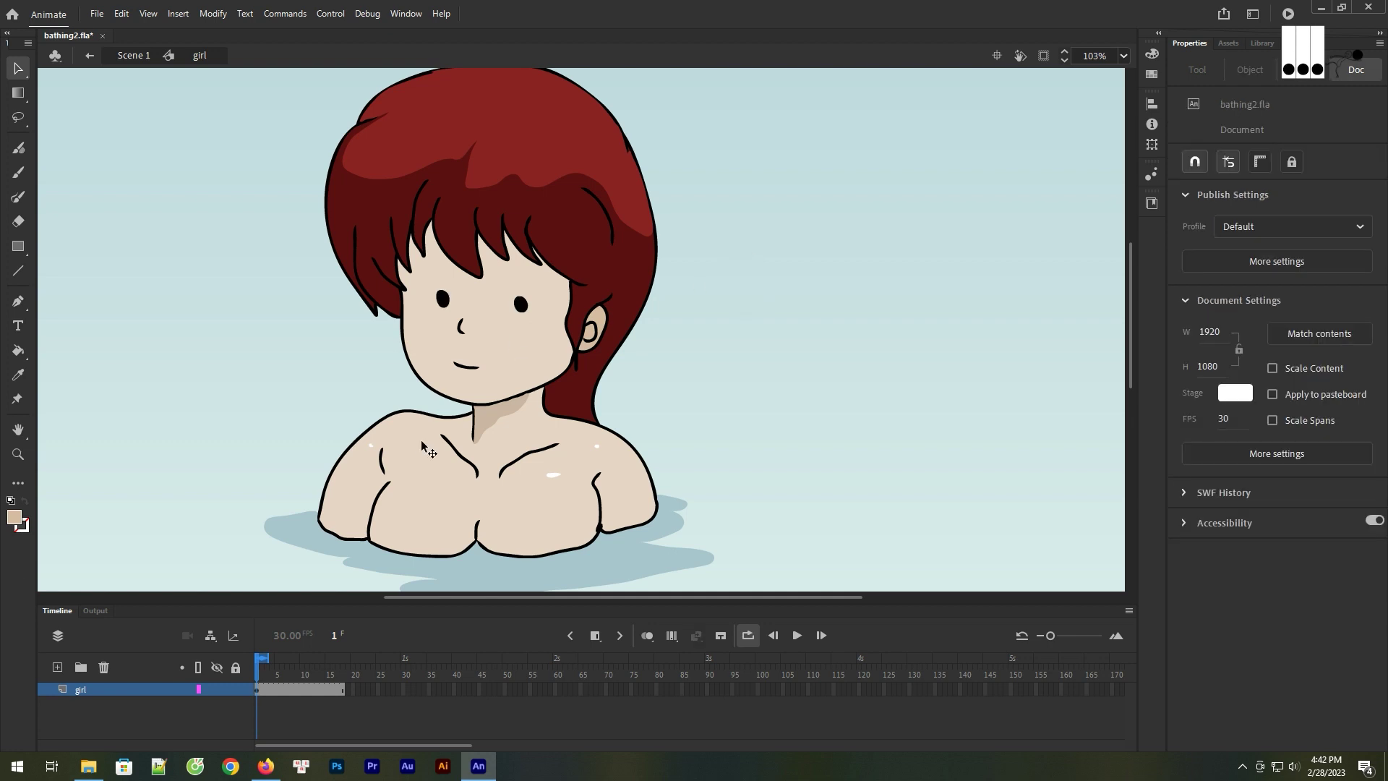
Try filling both eyes with the current tan using the Paint Bucket, and undo the fills from Scene 1
key(z)
drag(357, 216, 642, 391)
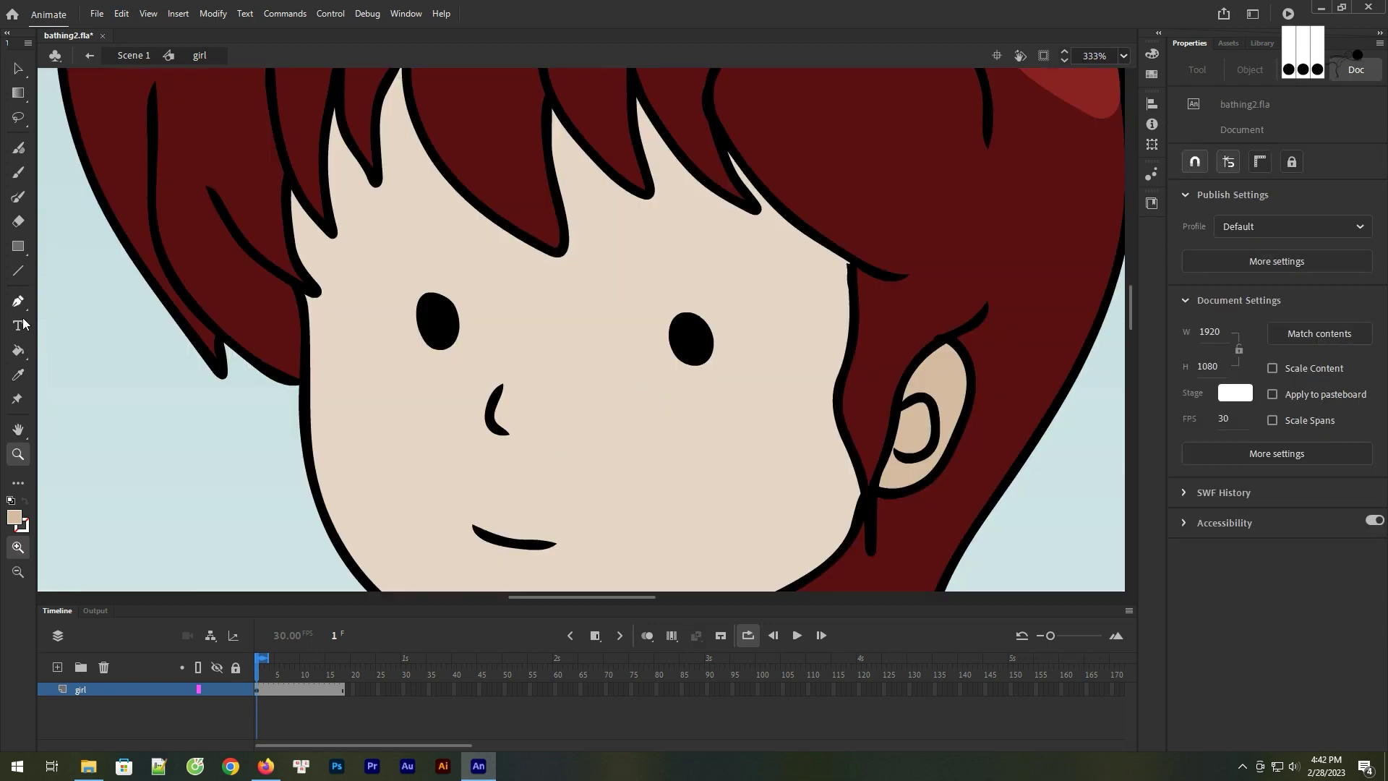
click(18, 350)
click(451, 317)
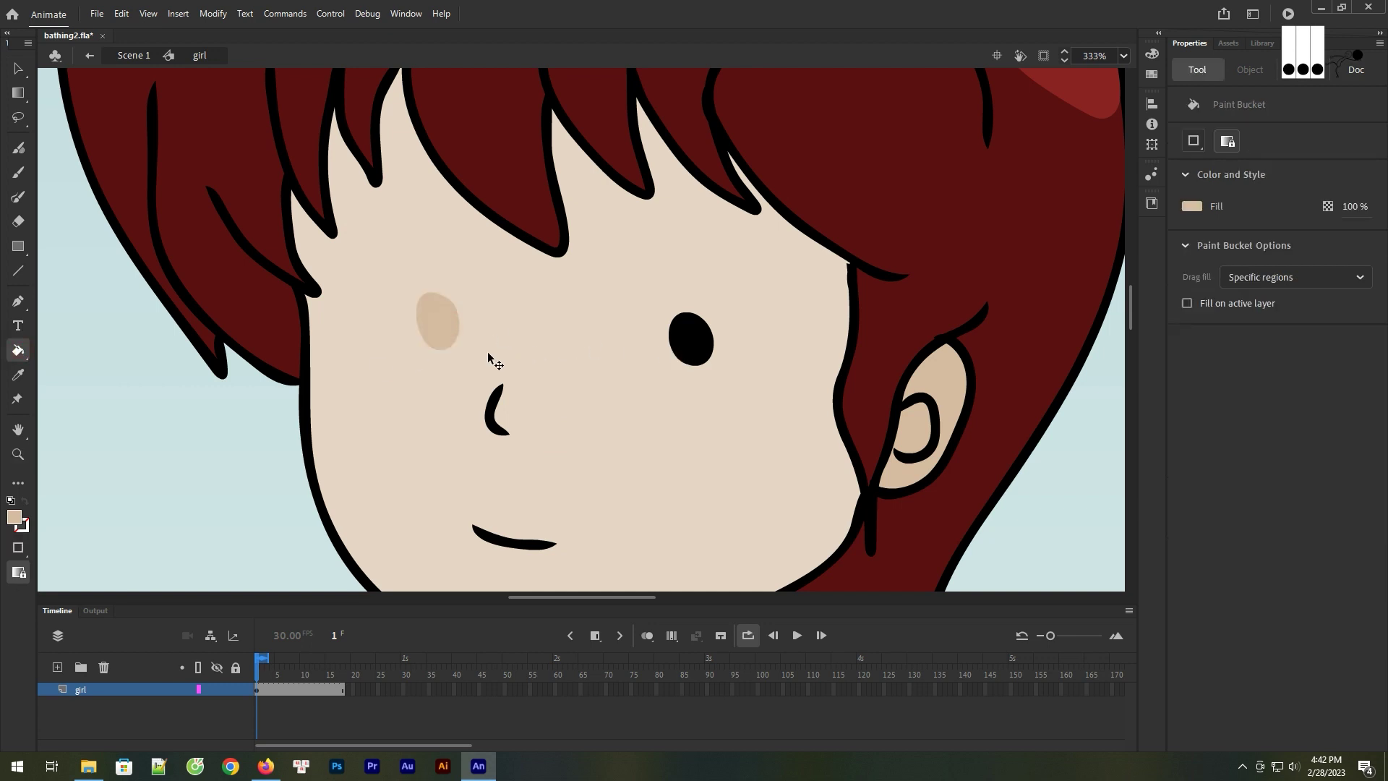
click(698, 358)
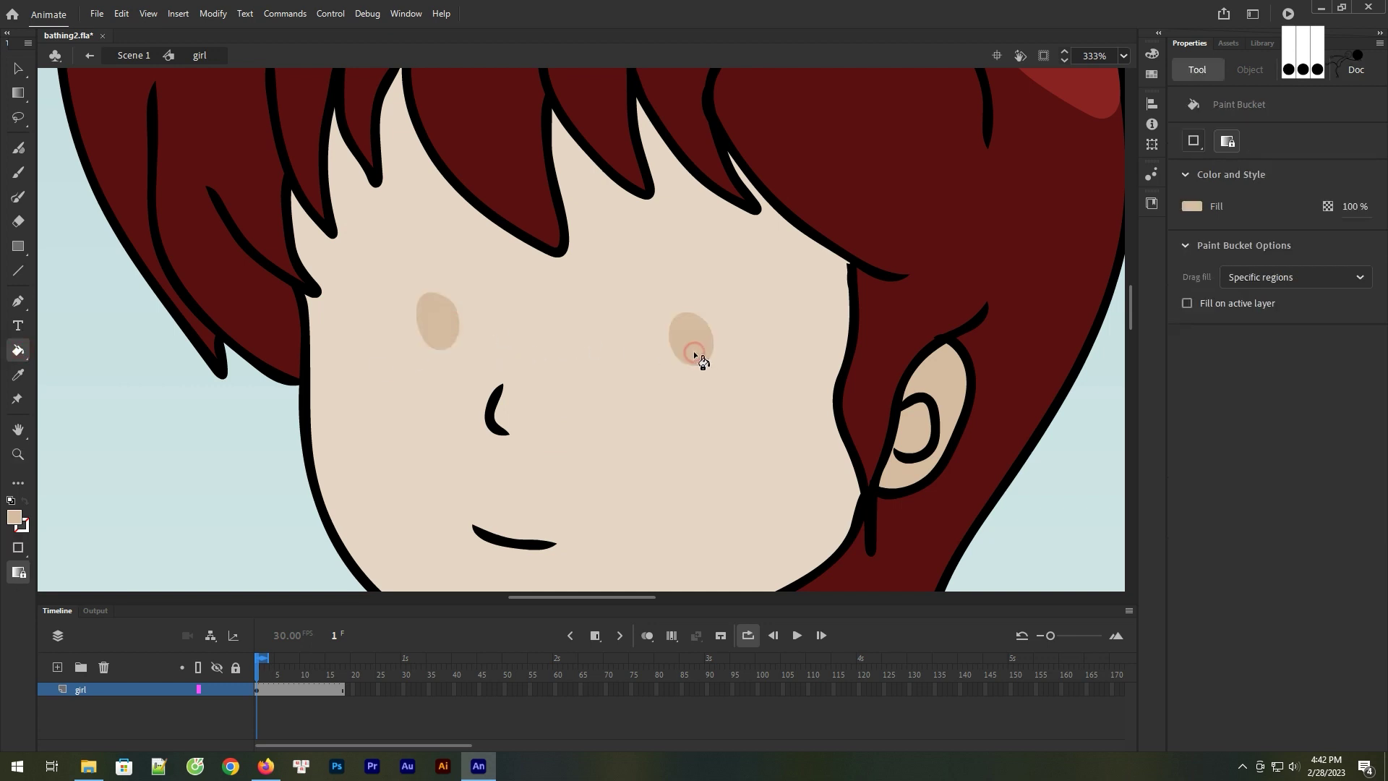
click(135, 55)
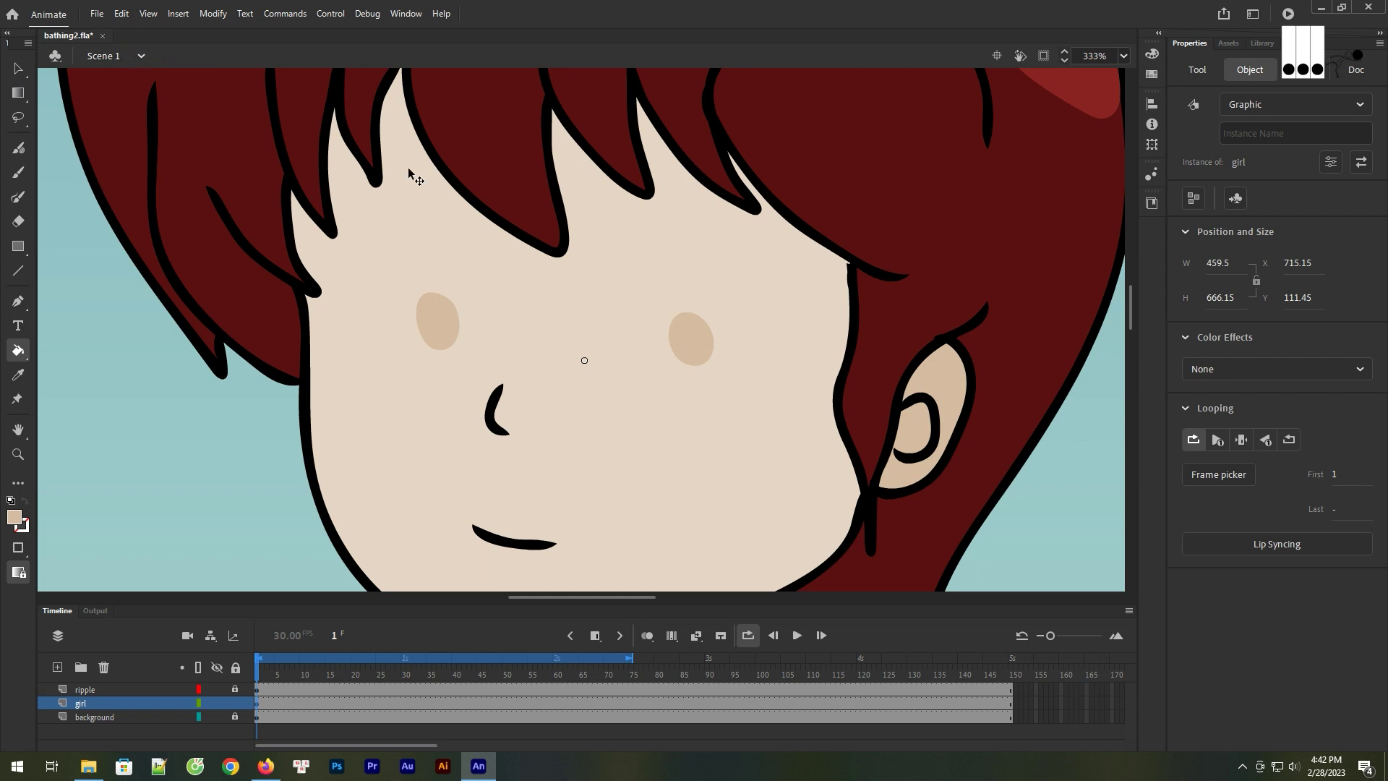
key(ctrl+z)
key(ctrl+z)
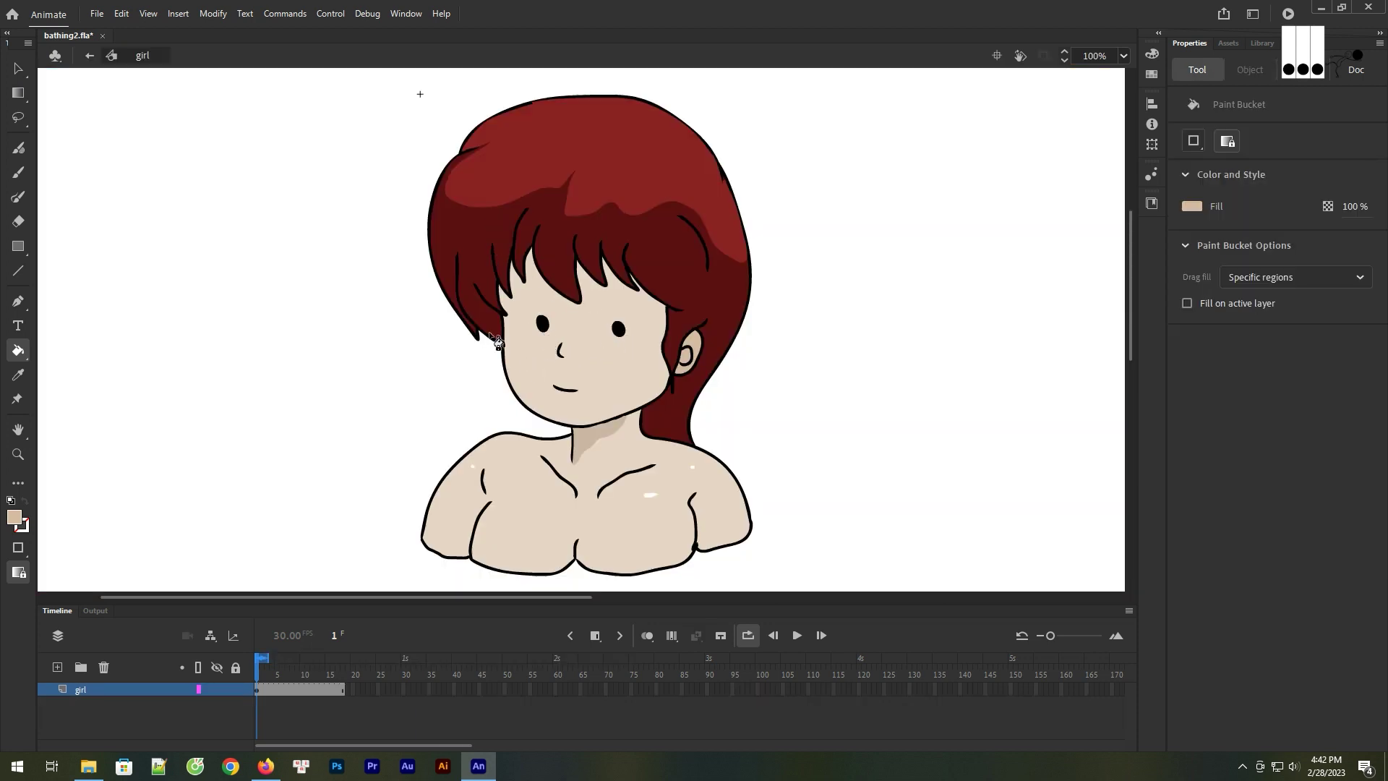
Return to Scene 1, reopen the girl symbol and try the tan fill on both eyes again before undoing it
click(90, 55)
scroll(453, 380, up, 5)
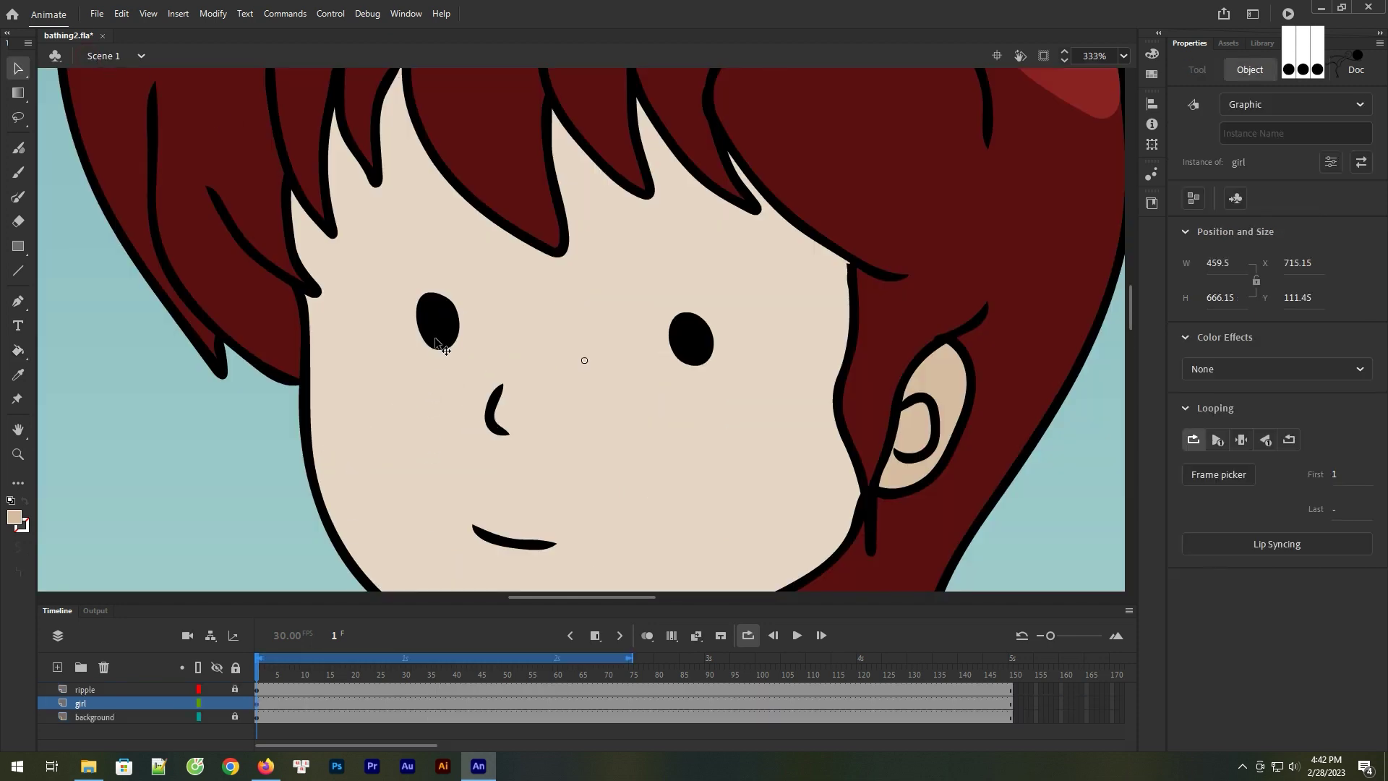
key(v)
double_click(408, 381)
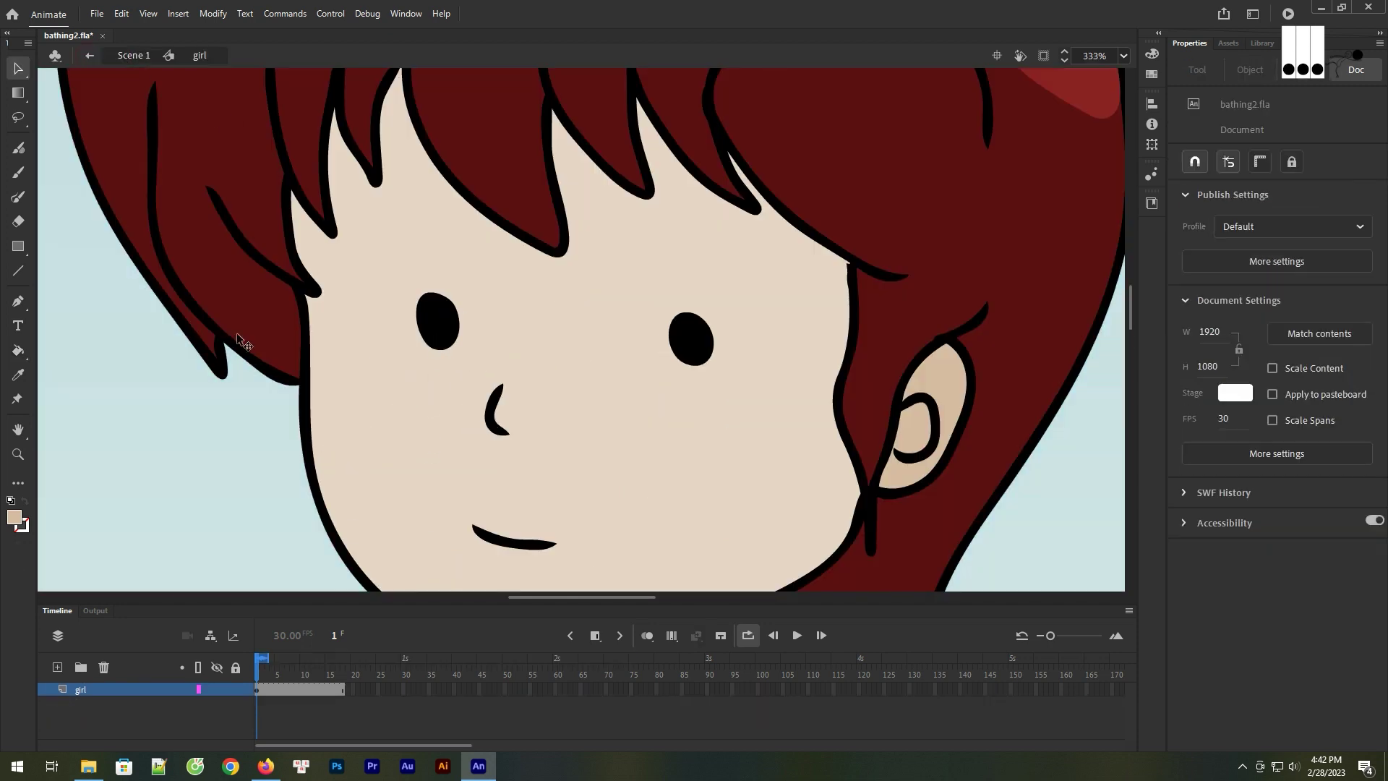
click(19, 350)
click(438, 322)
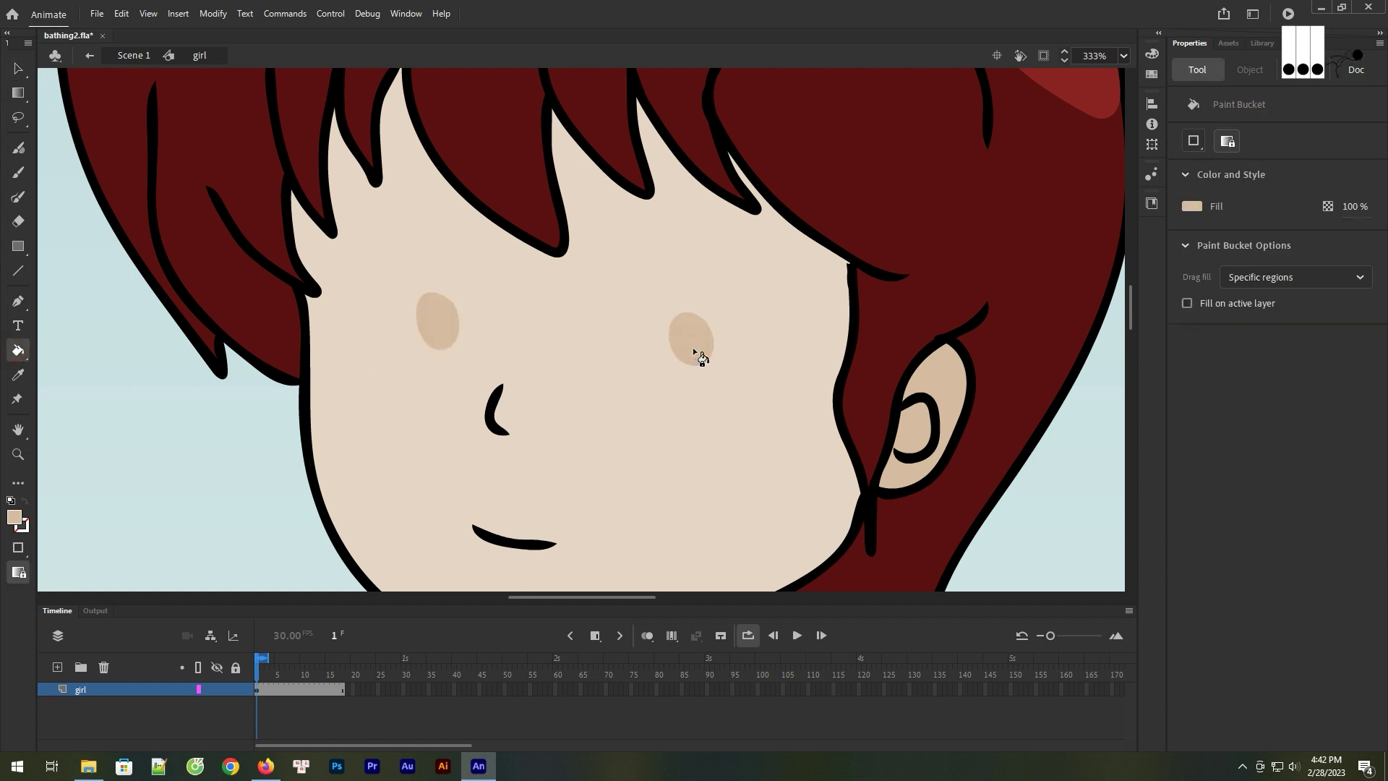
key(ctrl+z)
key(ctrl+z)
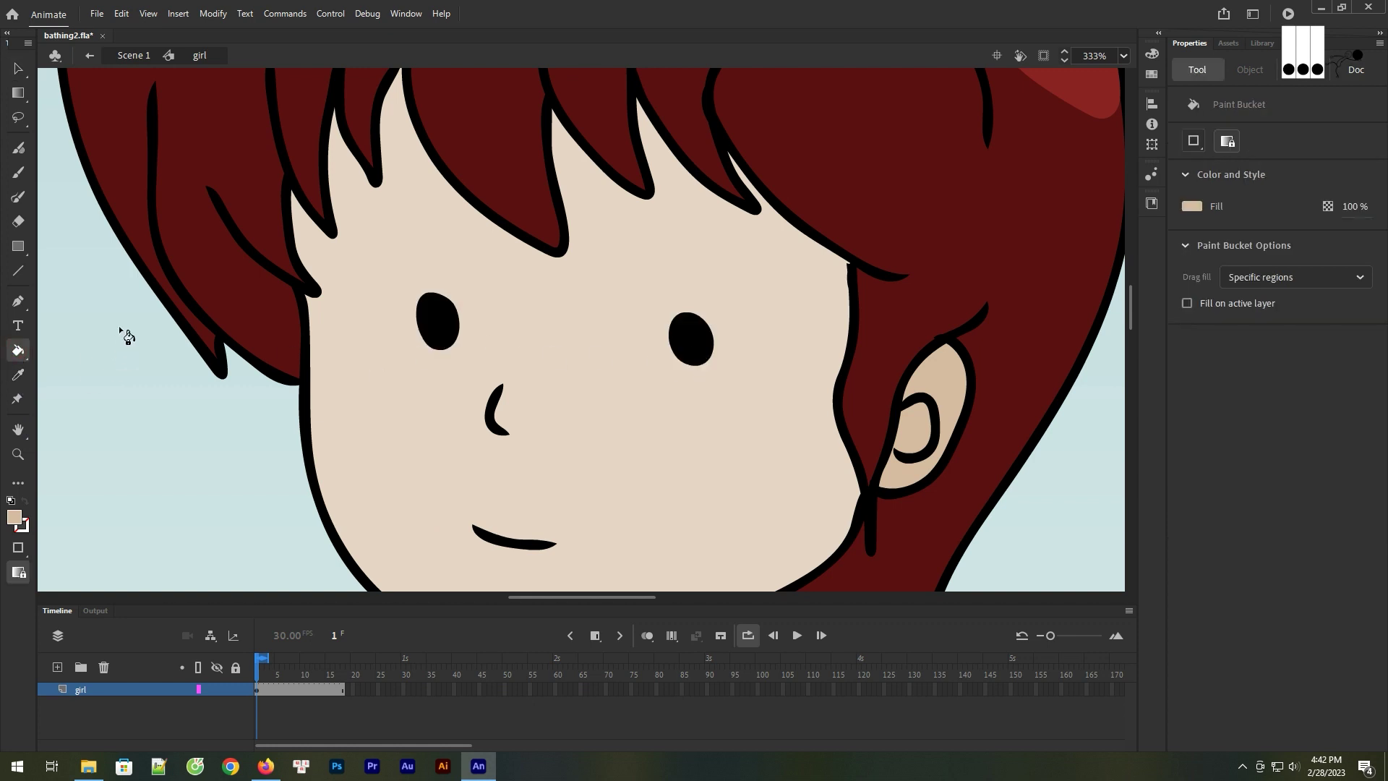
Go back to Scene 1 and sample the girl's light facial skin color as the fill color
click(125, 56)
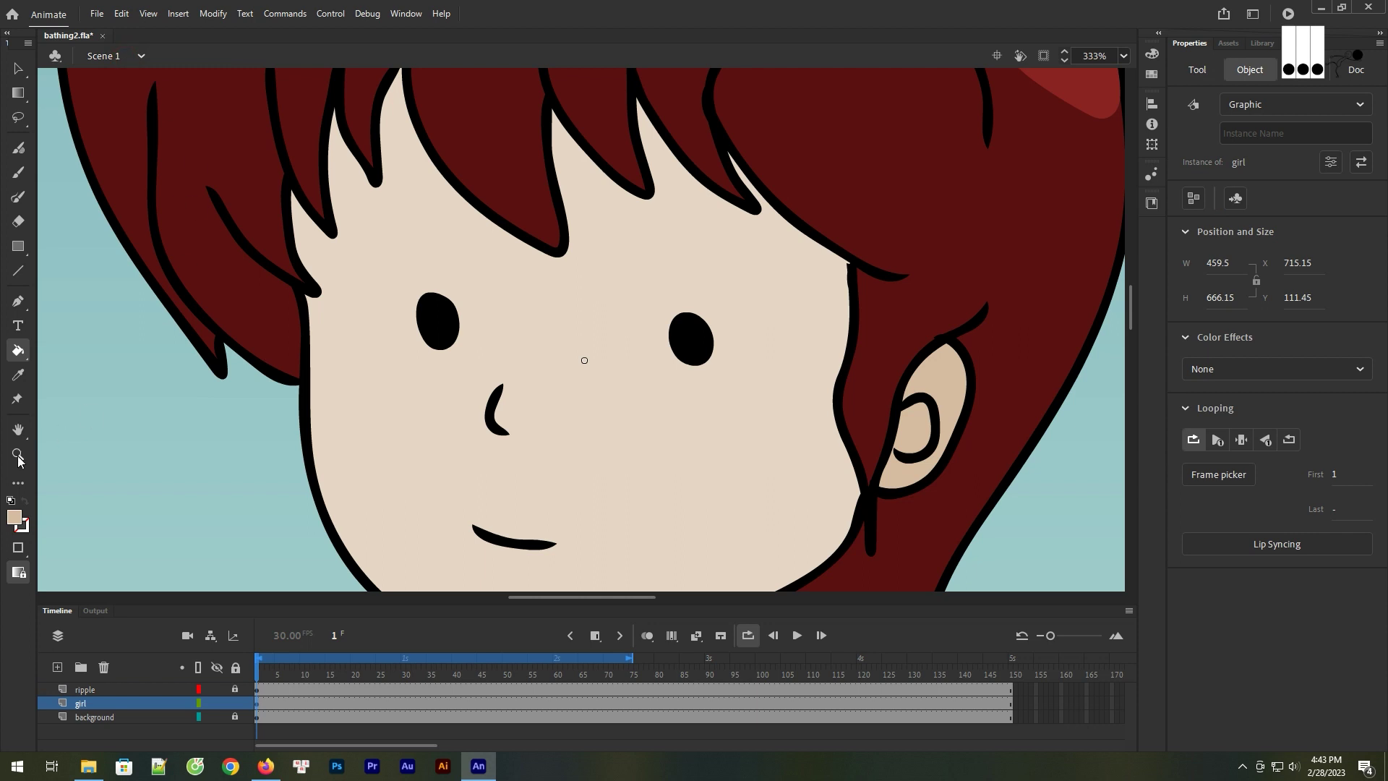
click(18, 375)
click(366, 410)
click(265, 705)
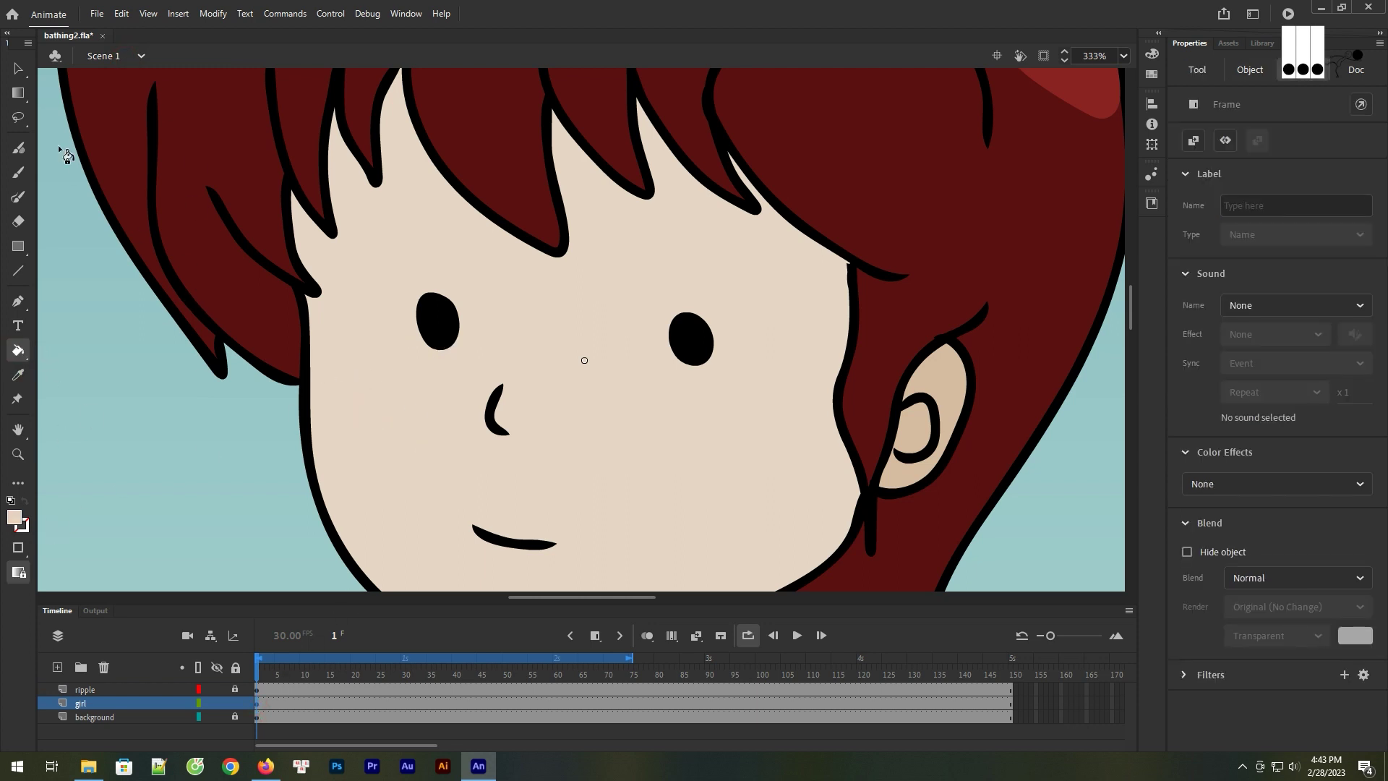
Reopen the girl symbol and cover both eyes with the sampled skin color using the Paint Bucket
click(16, 70)
double_click(465, 347)
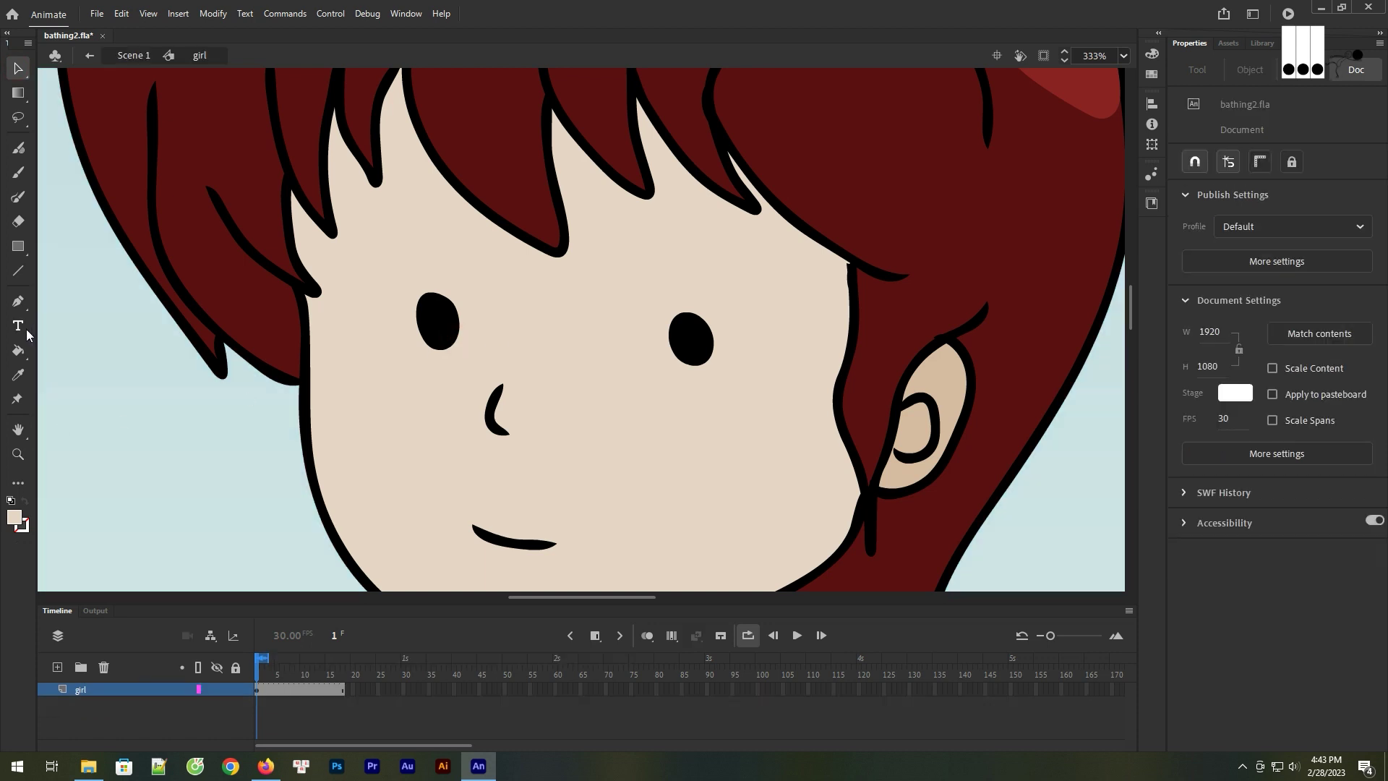
click(19, 352)
click(447, 327)
click(693, 349)
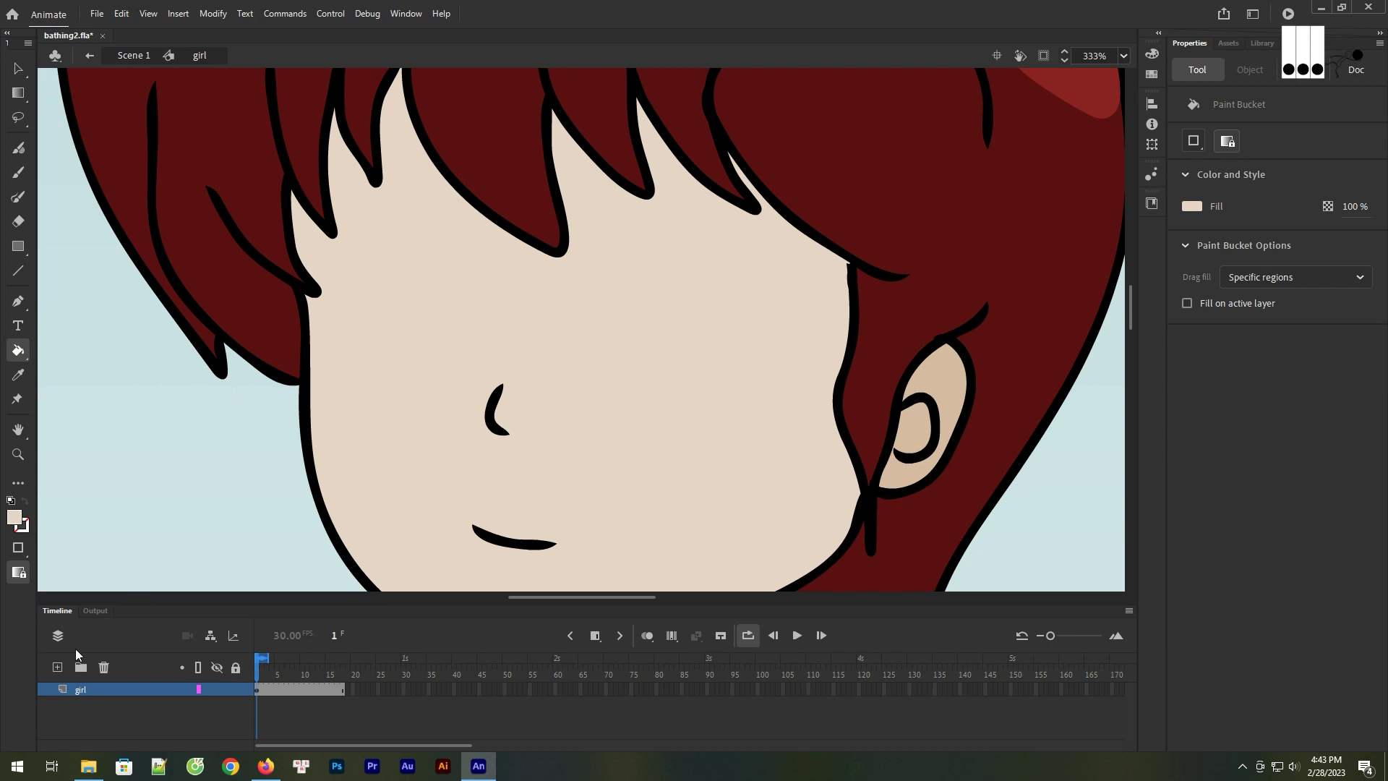
Add a new layer above the girl layer and name it "eyes"
click(58, 667)
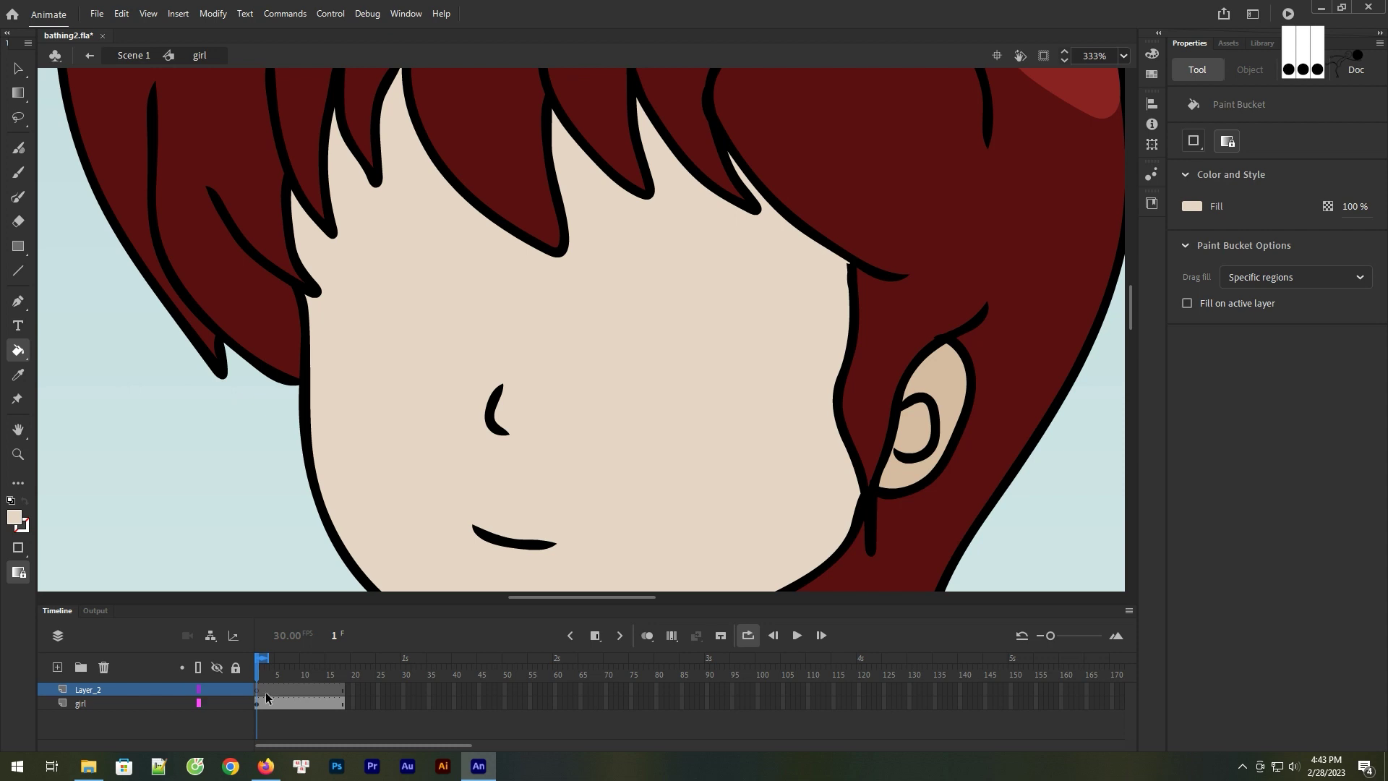
click(115, 694)
text(eyes)
key(Return)
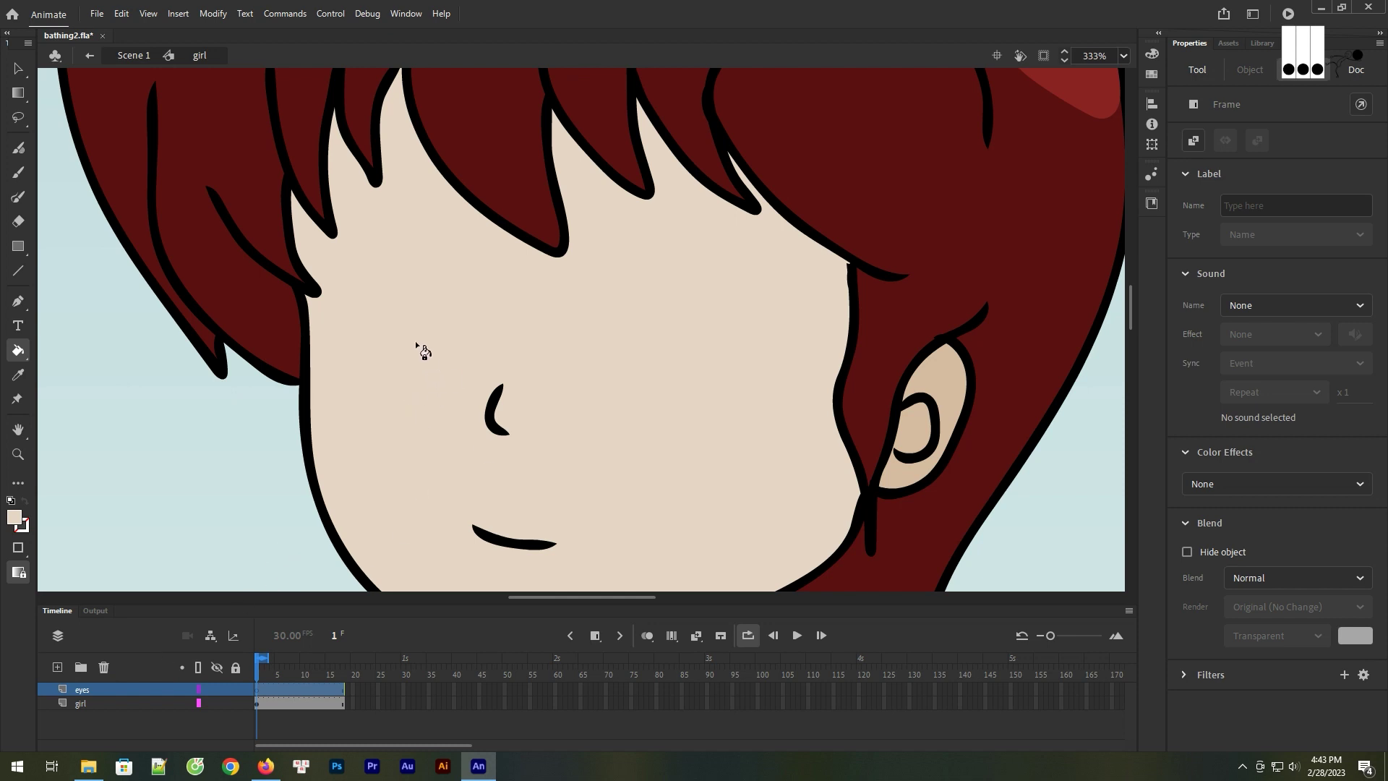
Undo the new layer and the skin-colored fills over both eyes
key(ctrl+z)
key(ctrl+z)
key(ctrl+z)
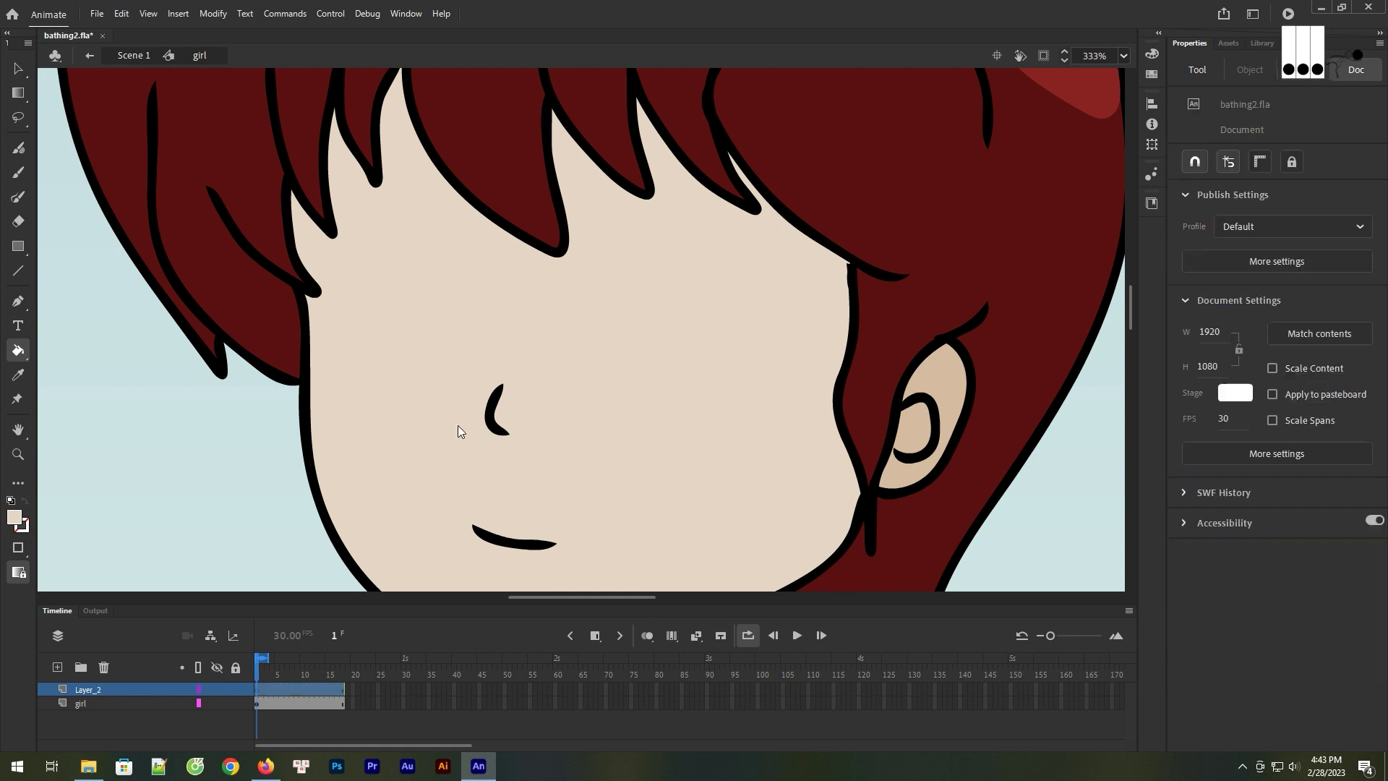
key(ctrl+z)
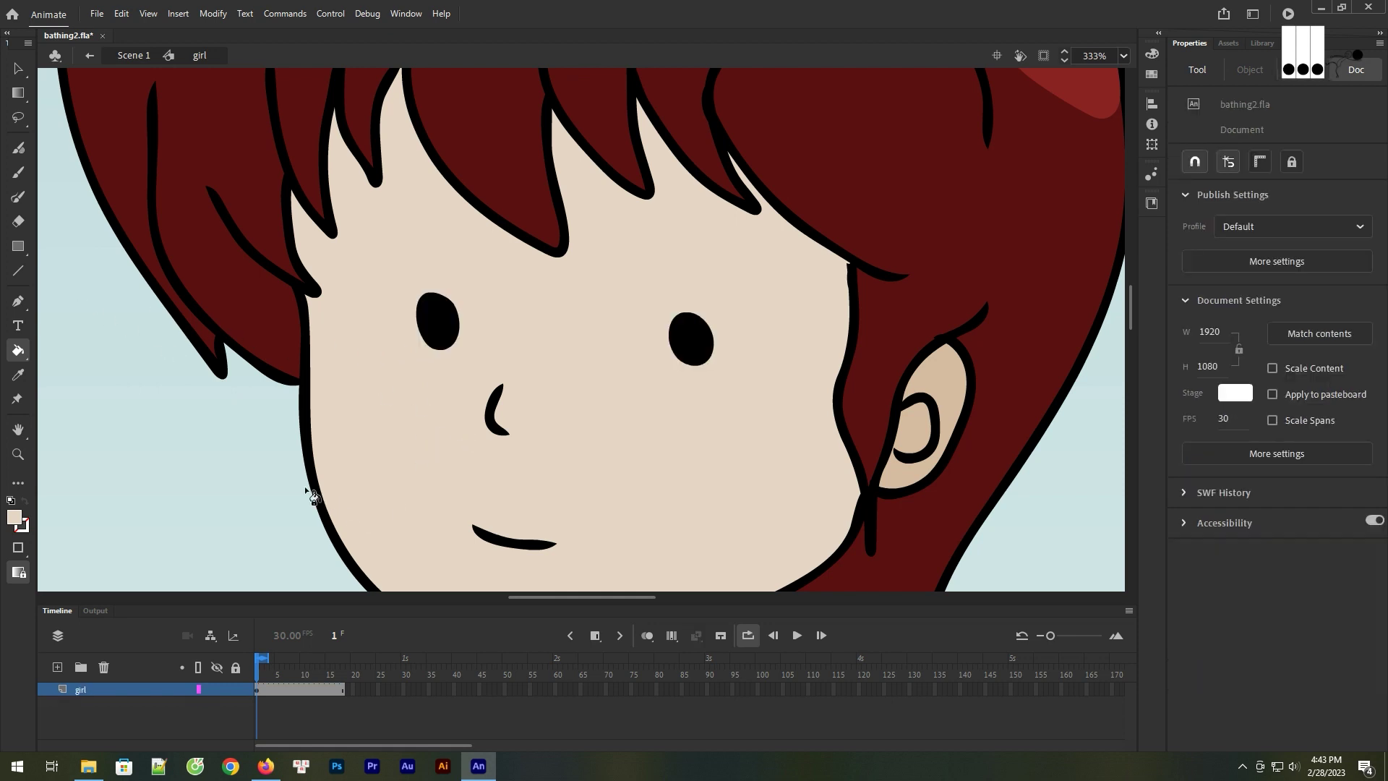
Select both of the girl's black eyes and cut them from the girl layer
key(v)
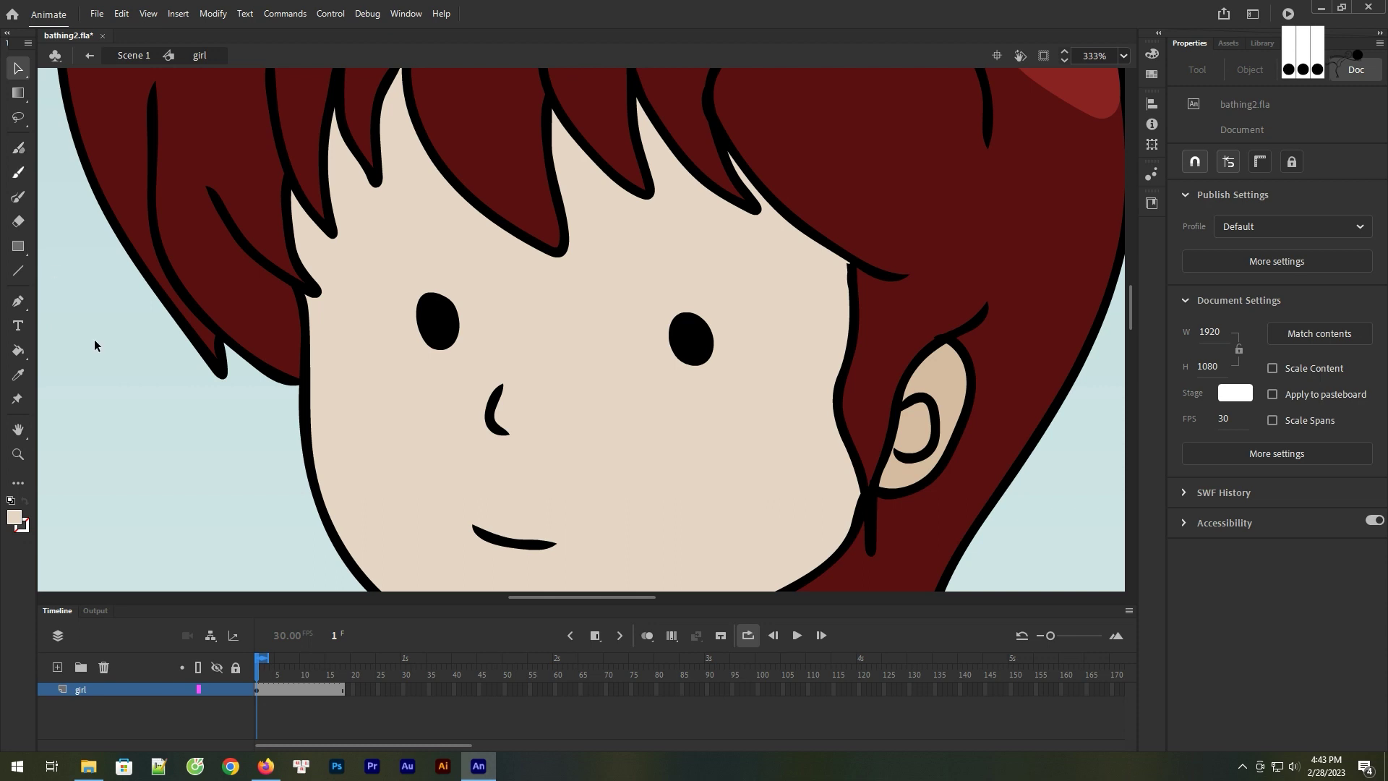
click(442, 320)
shift+click(691, 347)
right_click(692, 347)
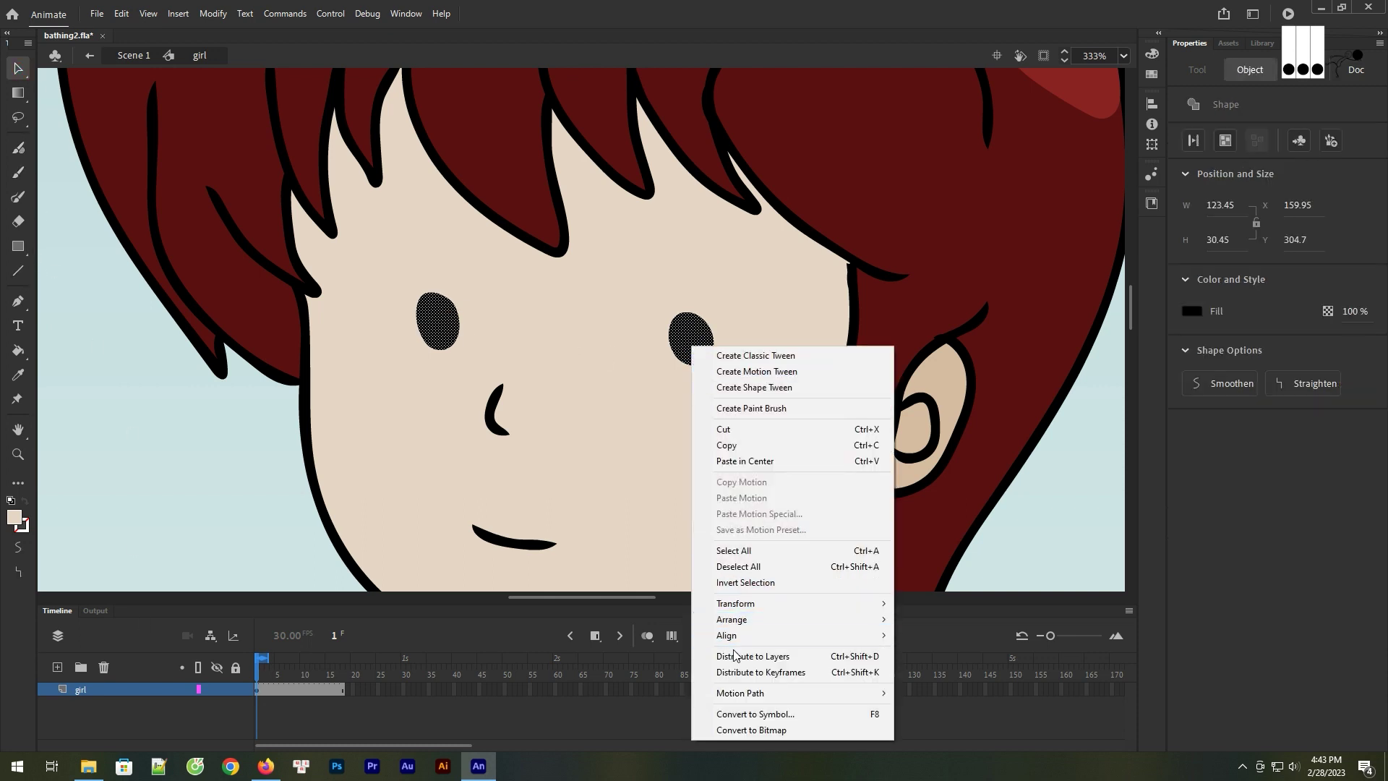
click(744, 430)
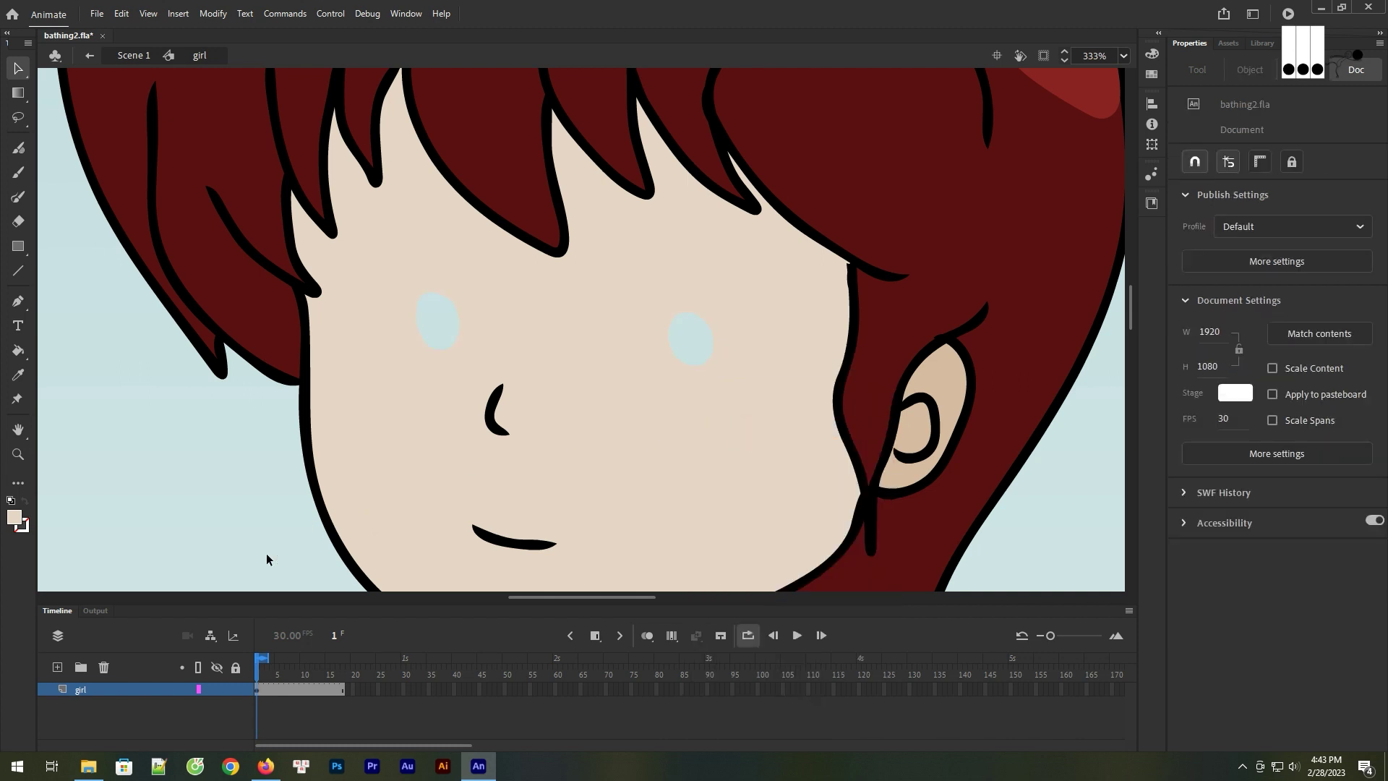
Create a layer named "eyes" above the girl layer inside the girl symbol
click(57, 666)
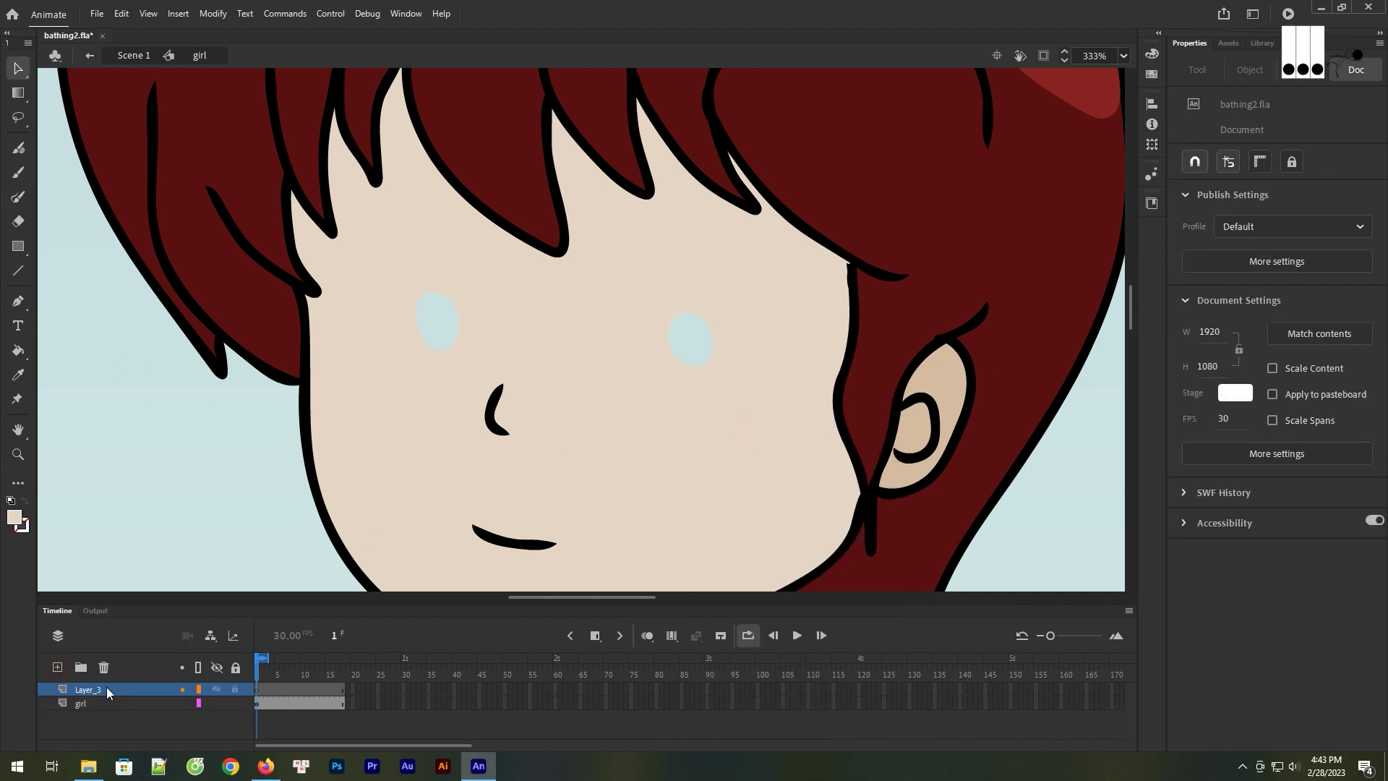
double_click(89, 688)
text(eyes)
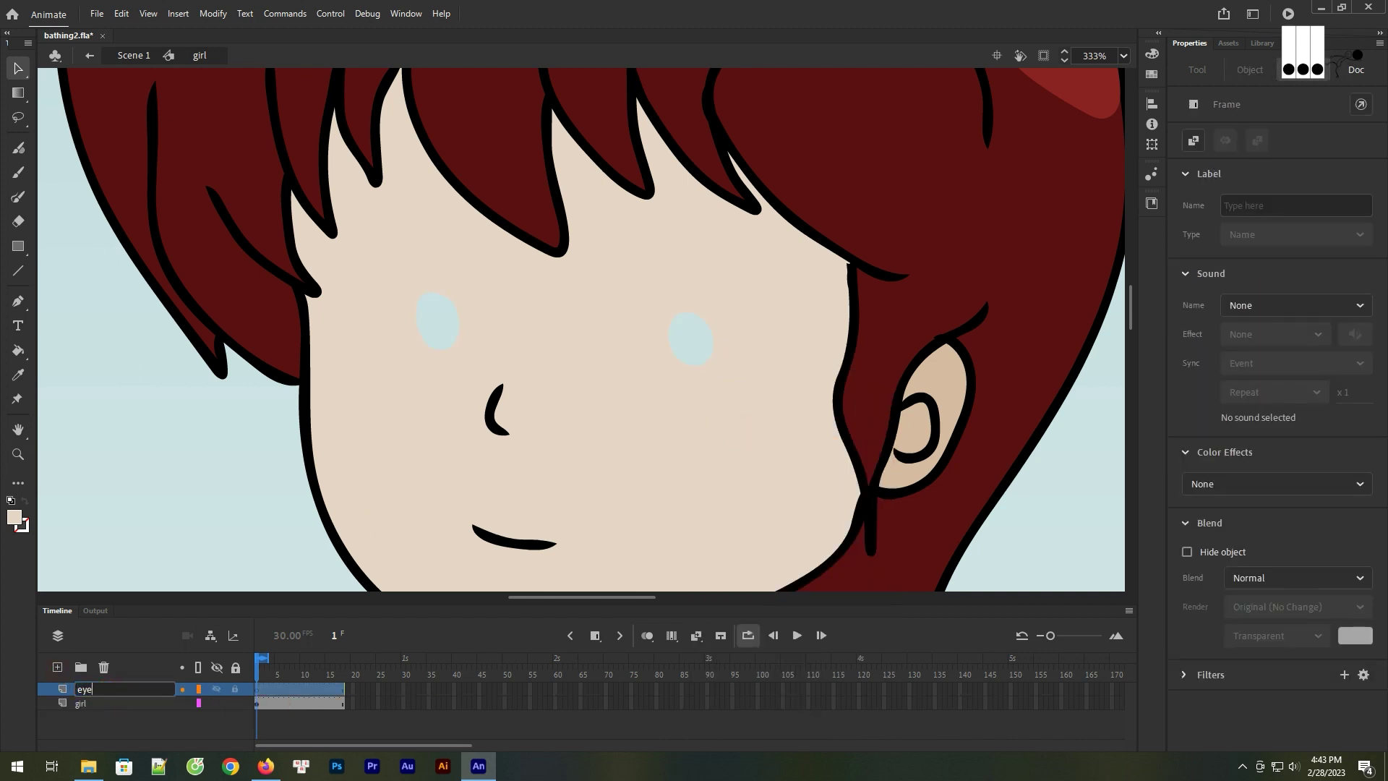
key(Return)
Paste the cut eyes in place on frame 1 of the eyes layer and hide that layer
click(257, 692)
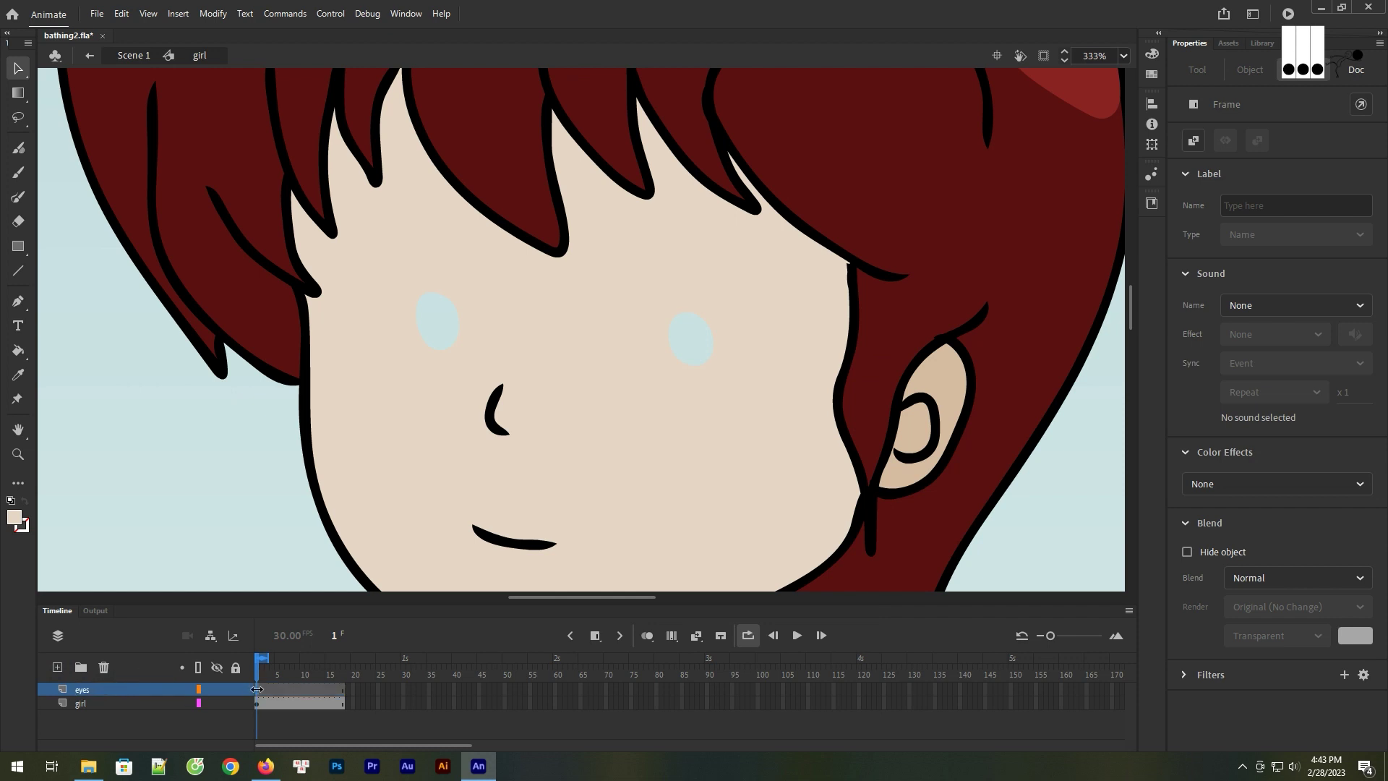
key(ctrl+shift+v)
key(ctrl+z)
click(121, 13)
click(160, 116)
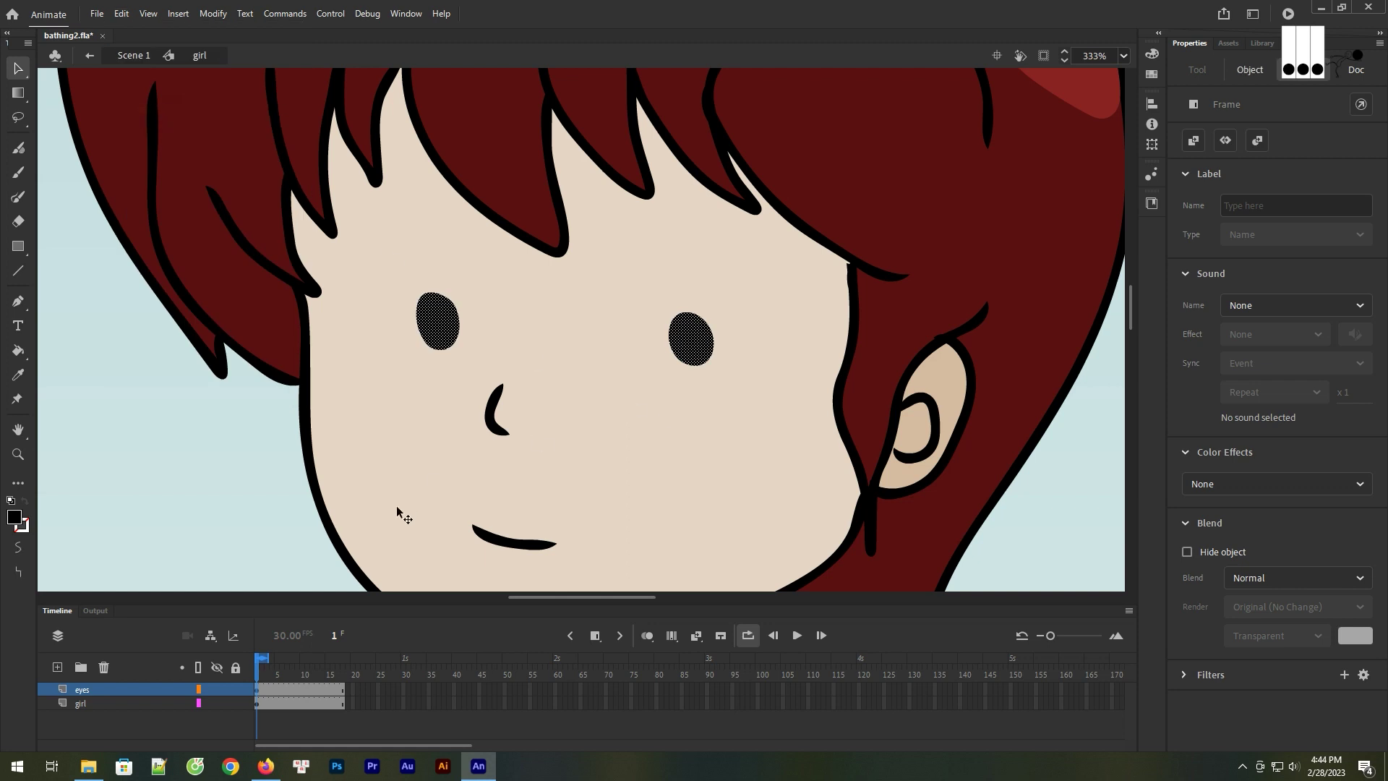
click(218, 689)
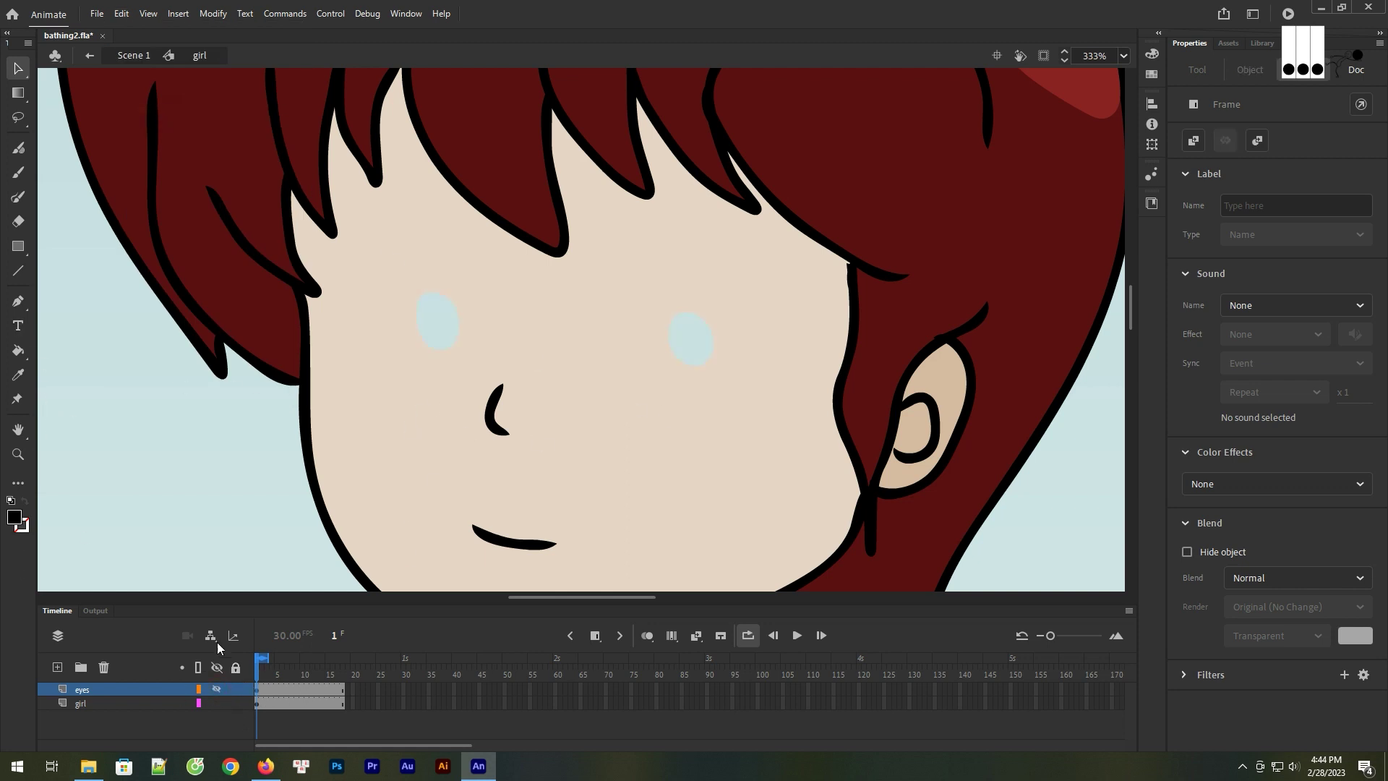
Sample the girl's facial skin color as the fill from Scene 1 and reopen the girl symbol
click(134, 56)
click(18, 374)
click(315, 475)
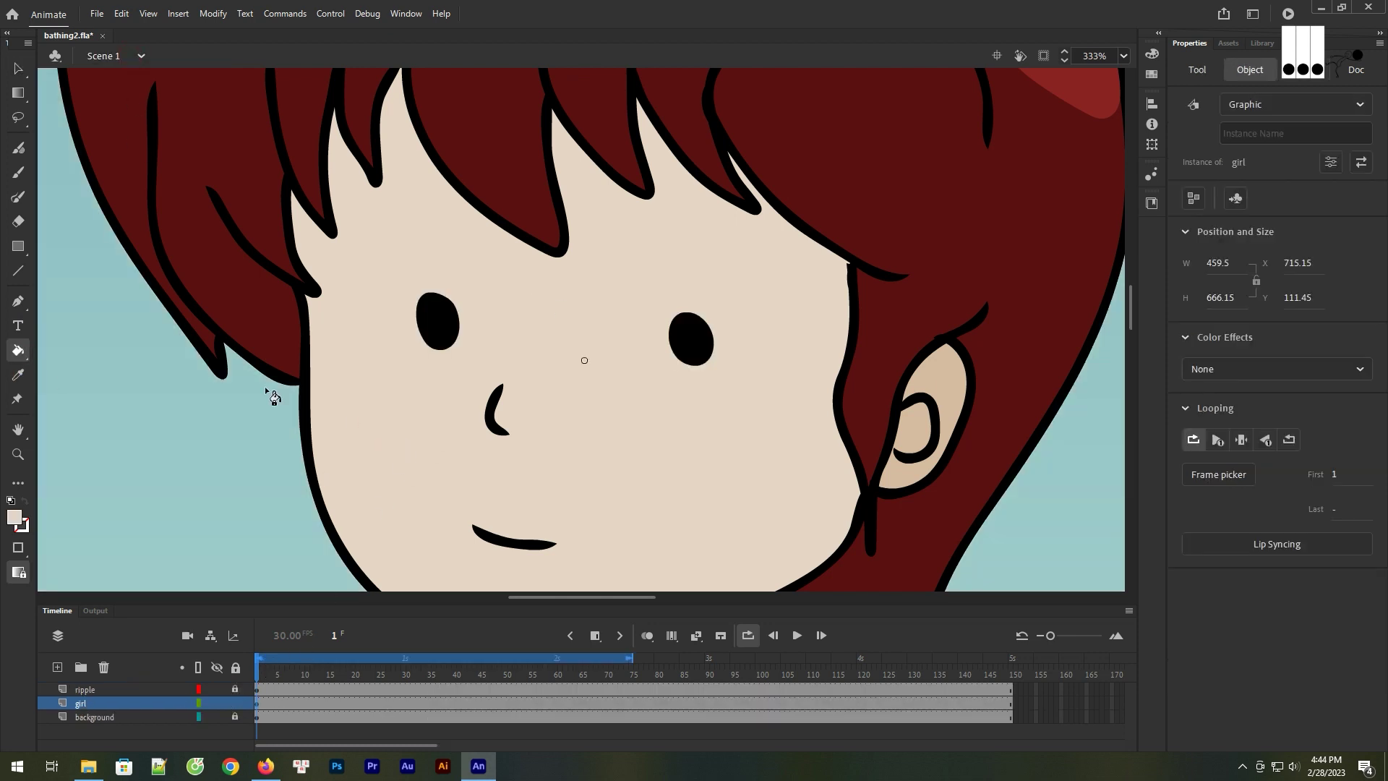
click(18, 69)
double_click(454, 397)
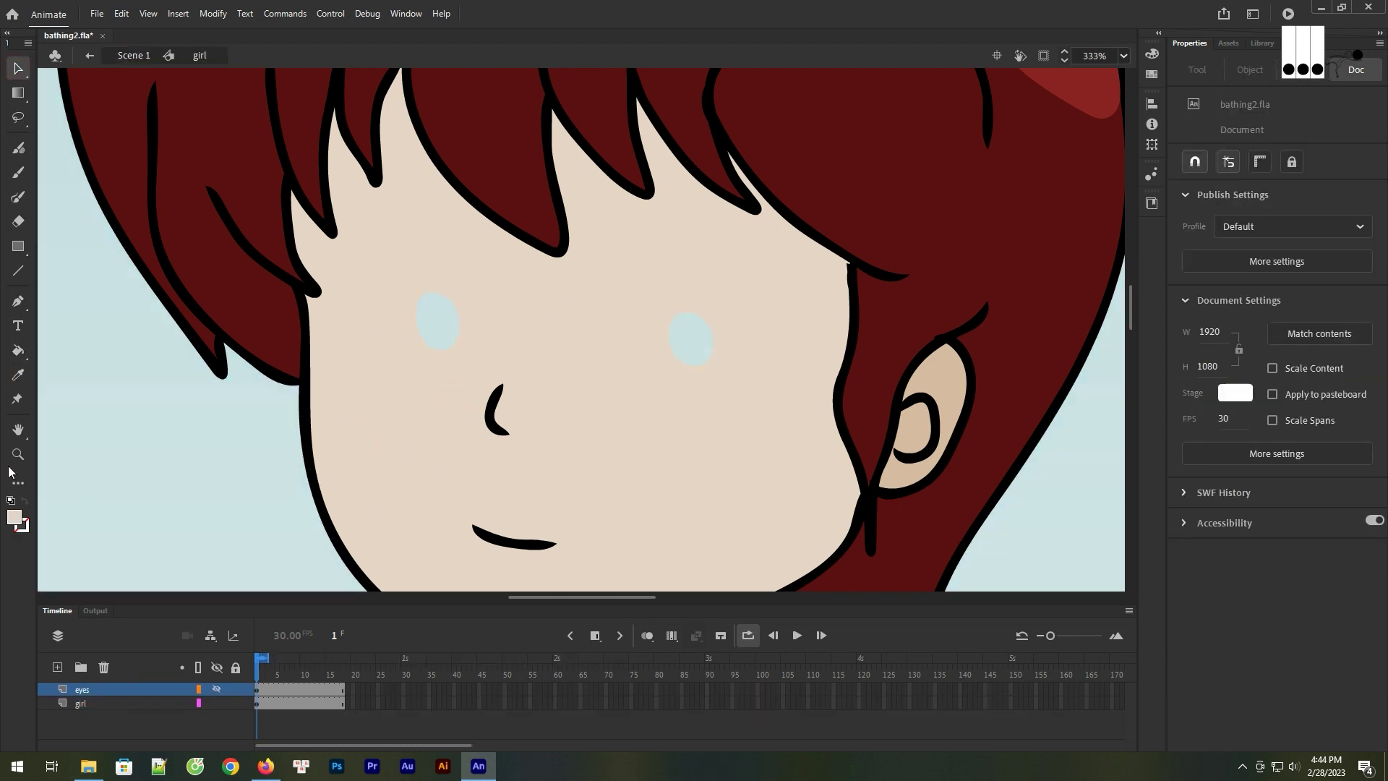
Fill both empty eye holes in the girl layer's face with the sampled skin color using the Paint Bucket
click(18, 350)
click(441, 337)
click(833, 402)
click(261, 704)
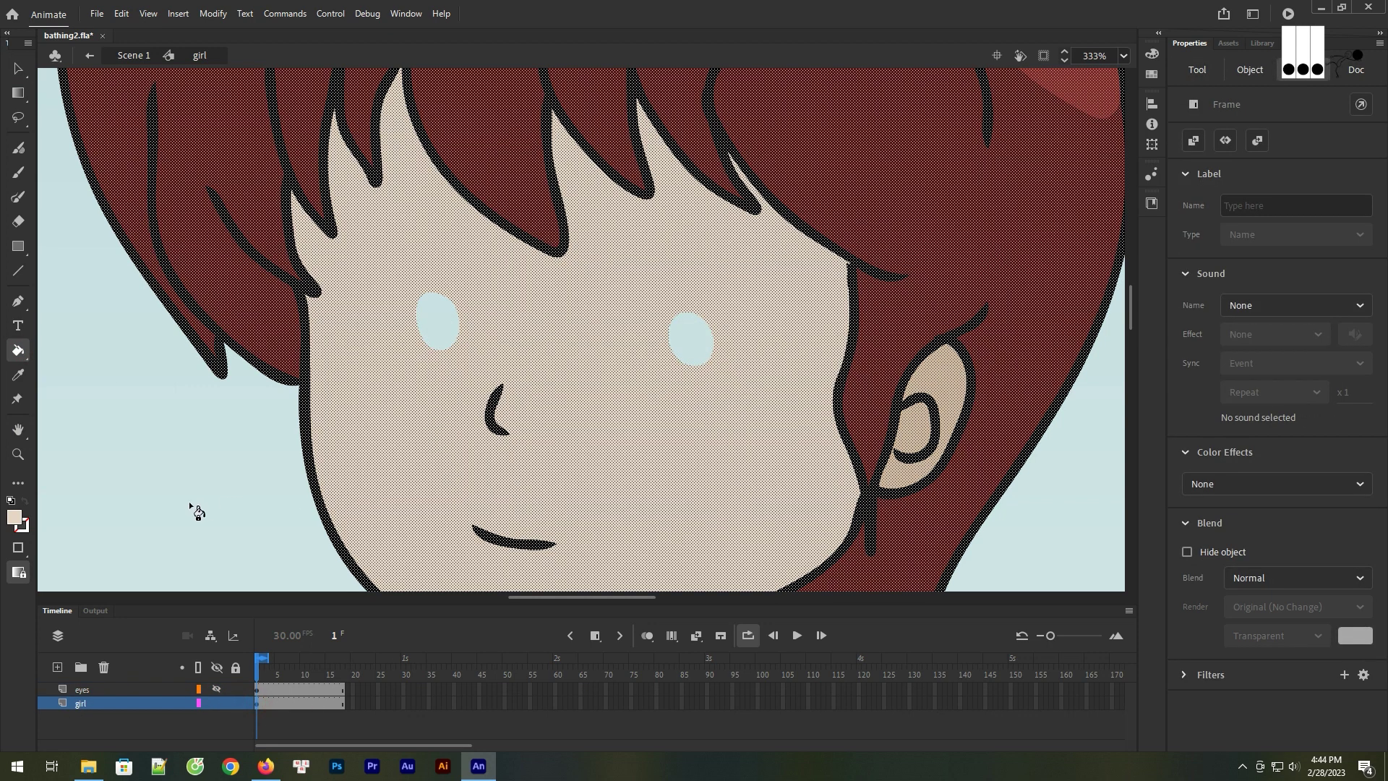
click(196, 506)
click(18, 349)
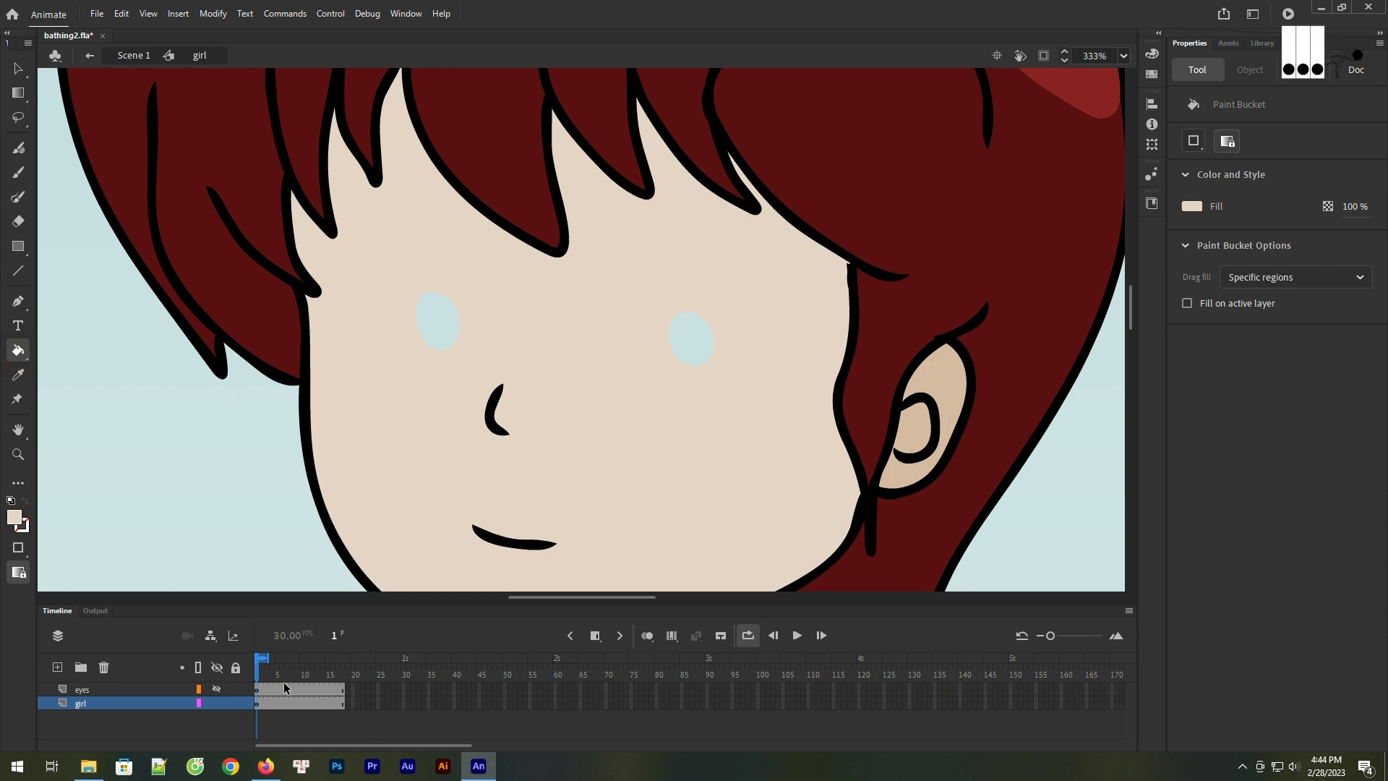
click(238, 691)
click(440, 326)
click(695, 346)
Show the eyes layer again, lock it, and check the filled face shape on the girl layer
click(217, 689)
key(v)
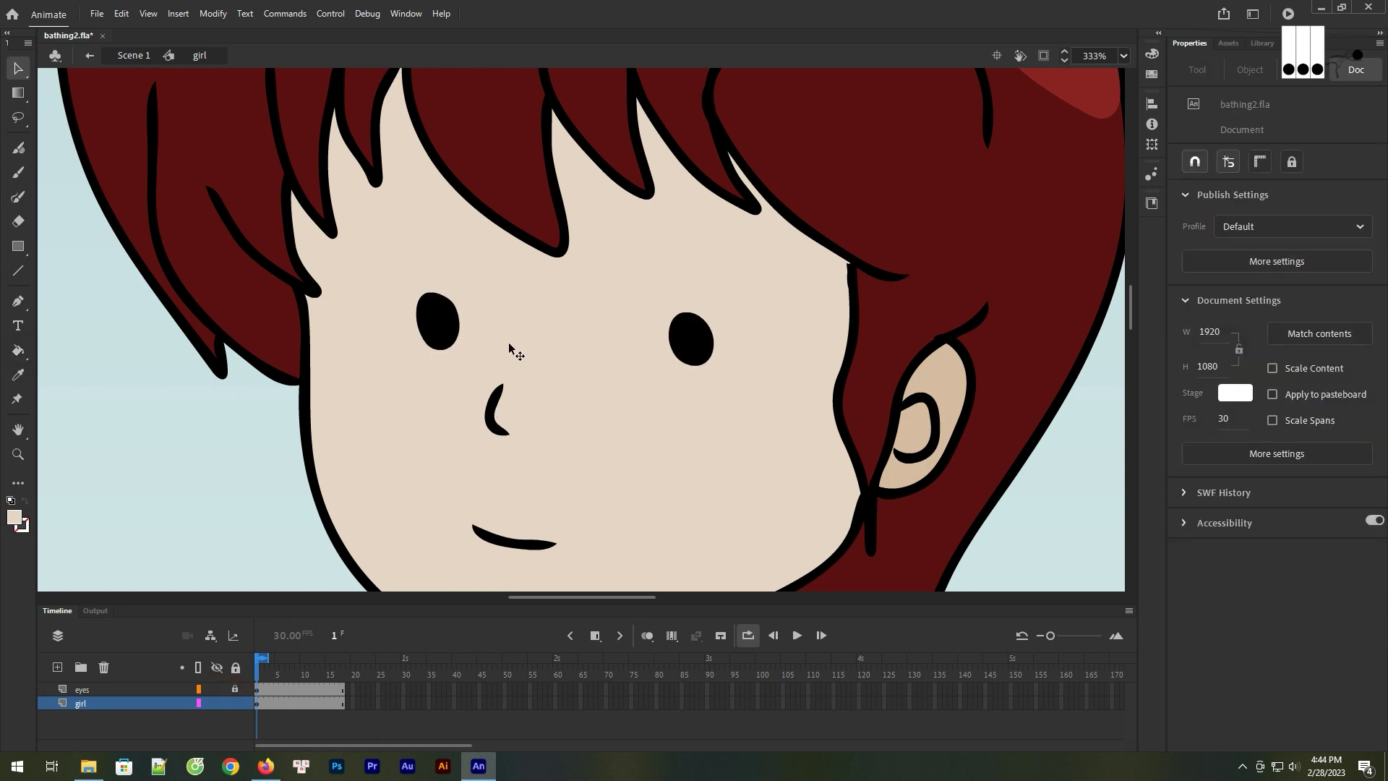
click(511, 350)
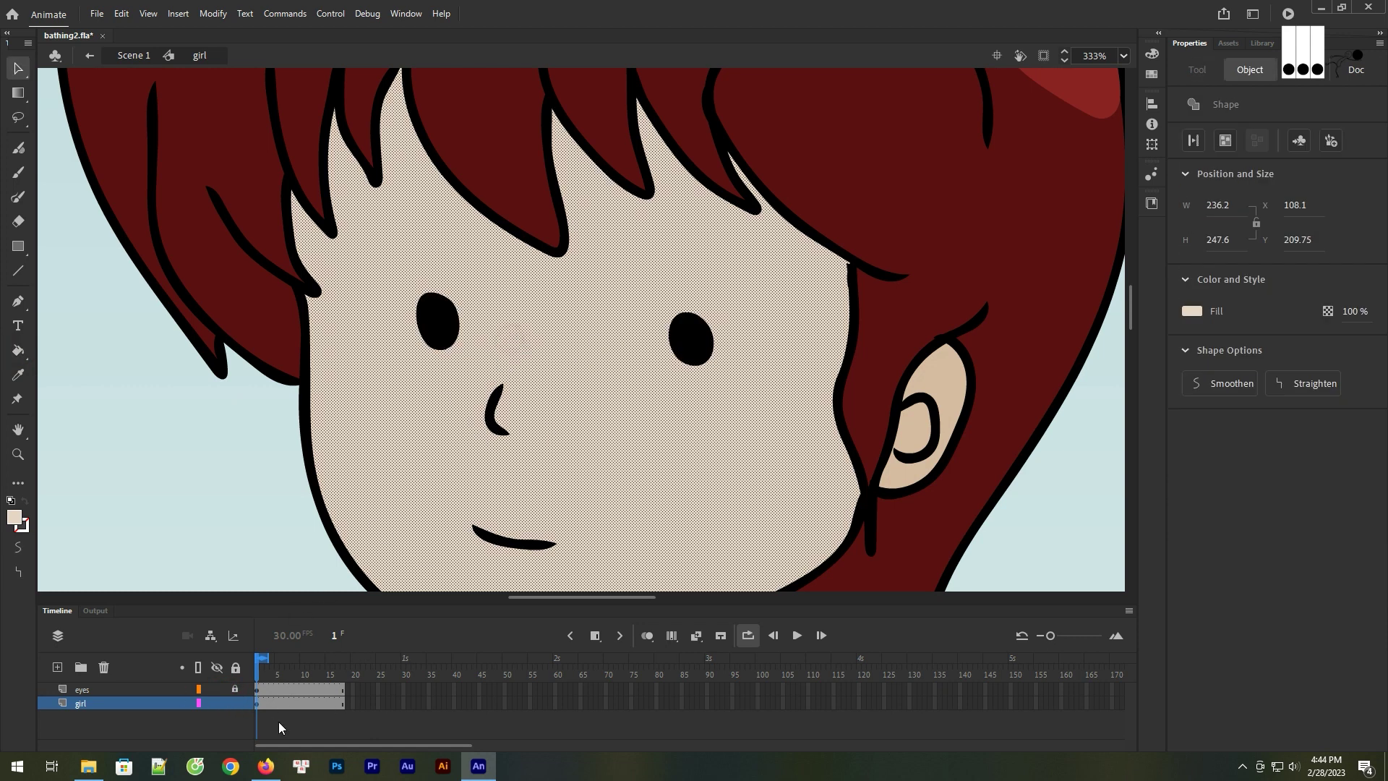
click(192, 728)
Extend the eyes and girl layers to frame 150 and stretch the loop range over all 150 frames
click(1011, 687)
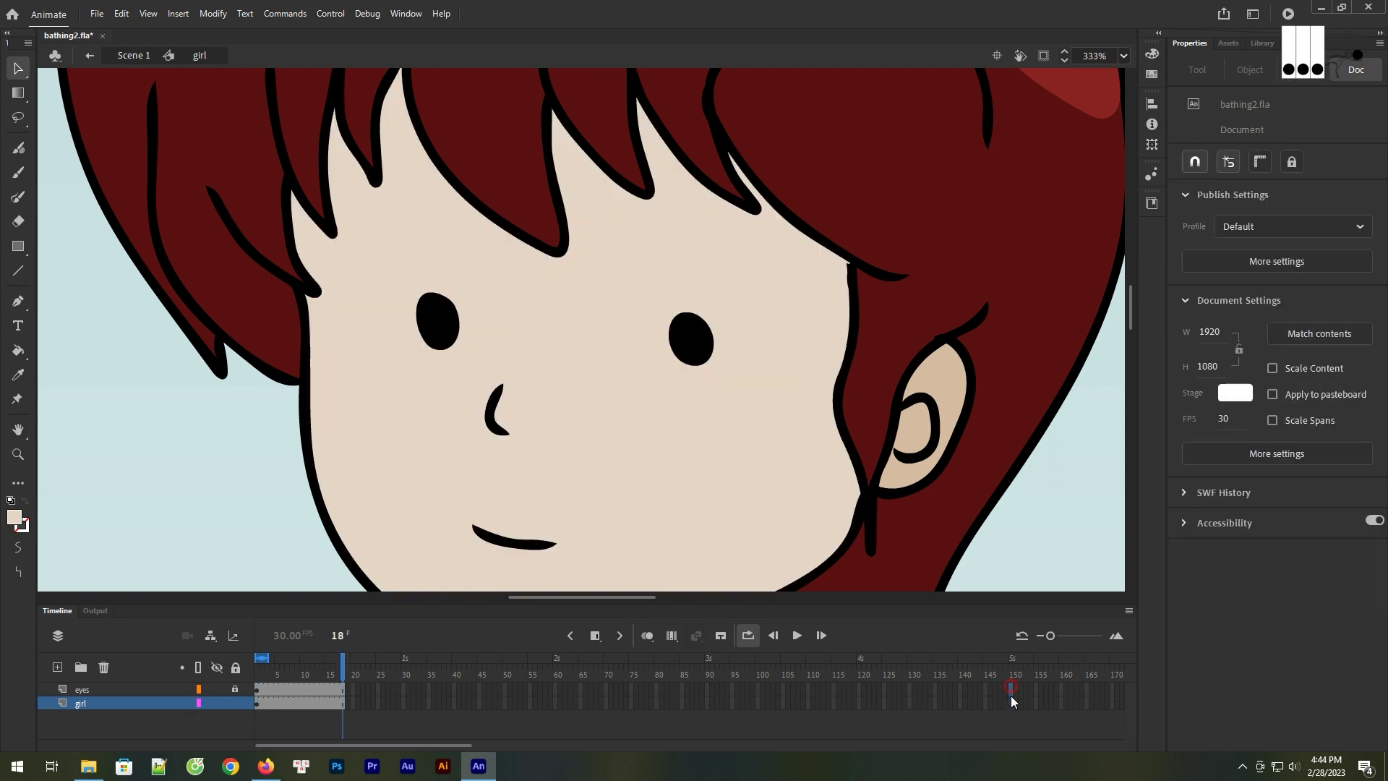
click(597, 636)
click(634, 489)
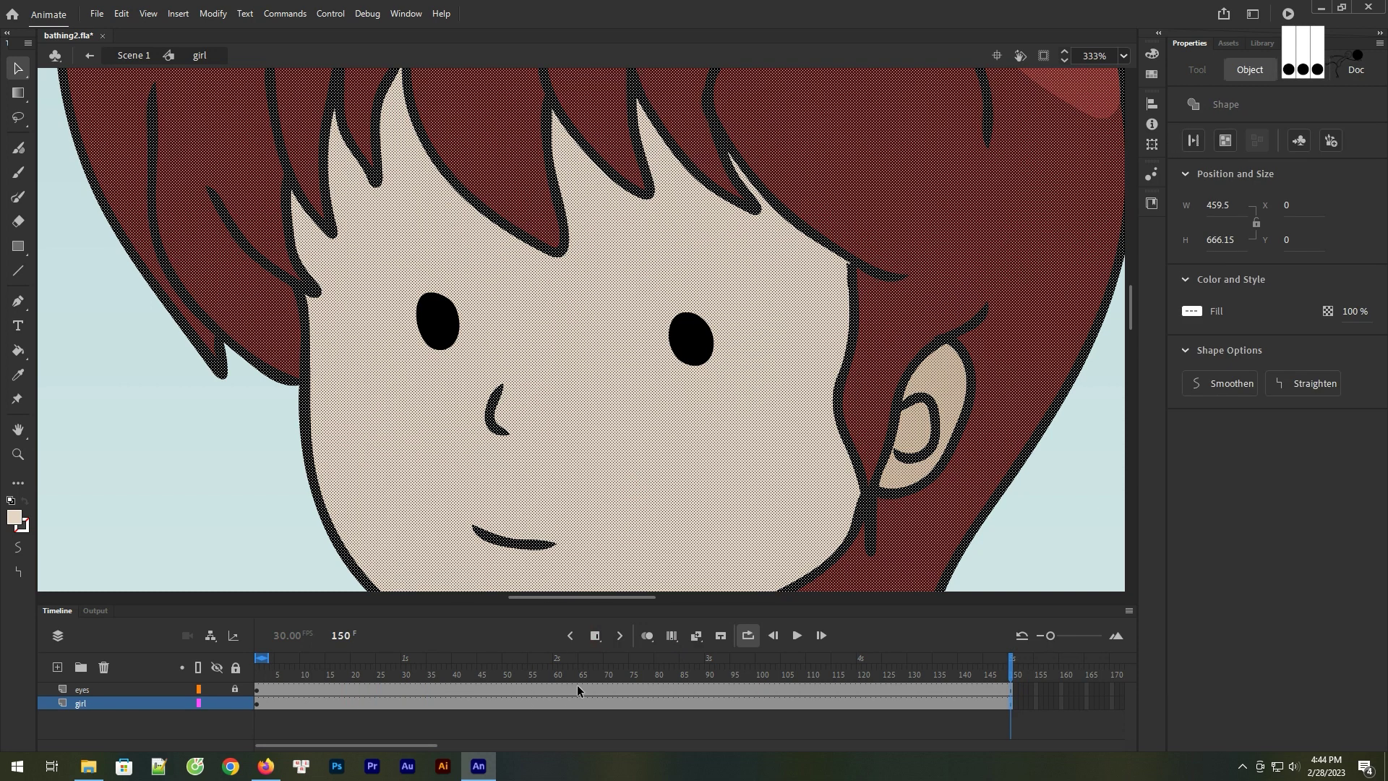
click(579, 690)
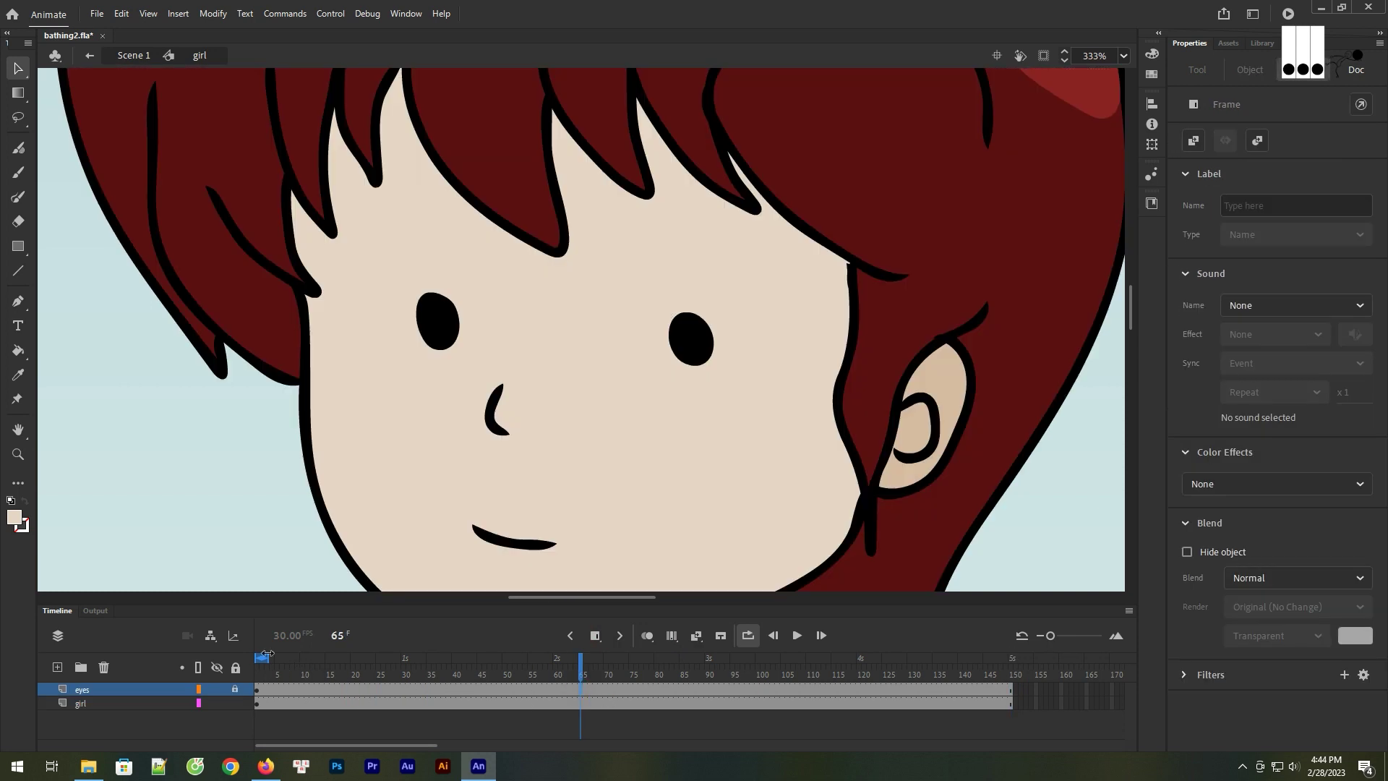
drag(587, 667, 688, 698)
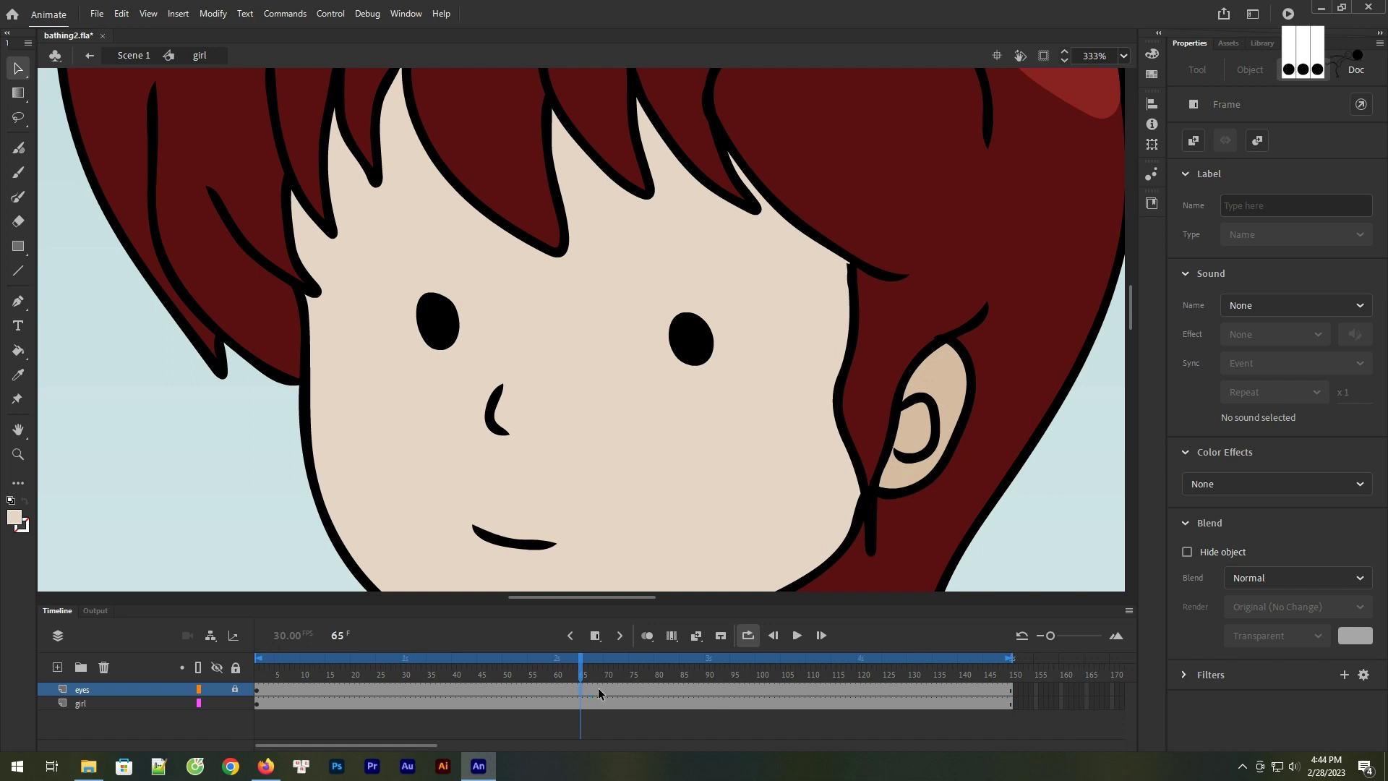
Insert a keyframe at frame 90 of the eyes layer
click(705, 688)
click(596, 638)
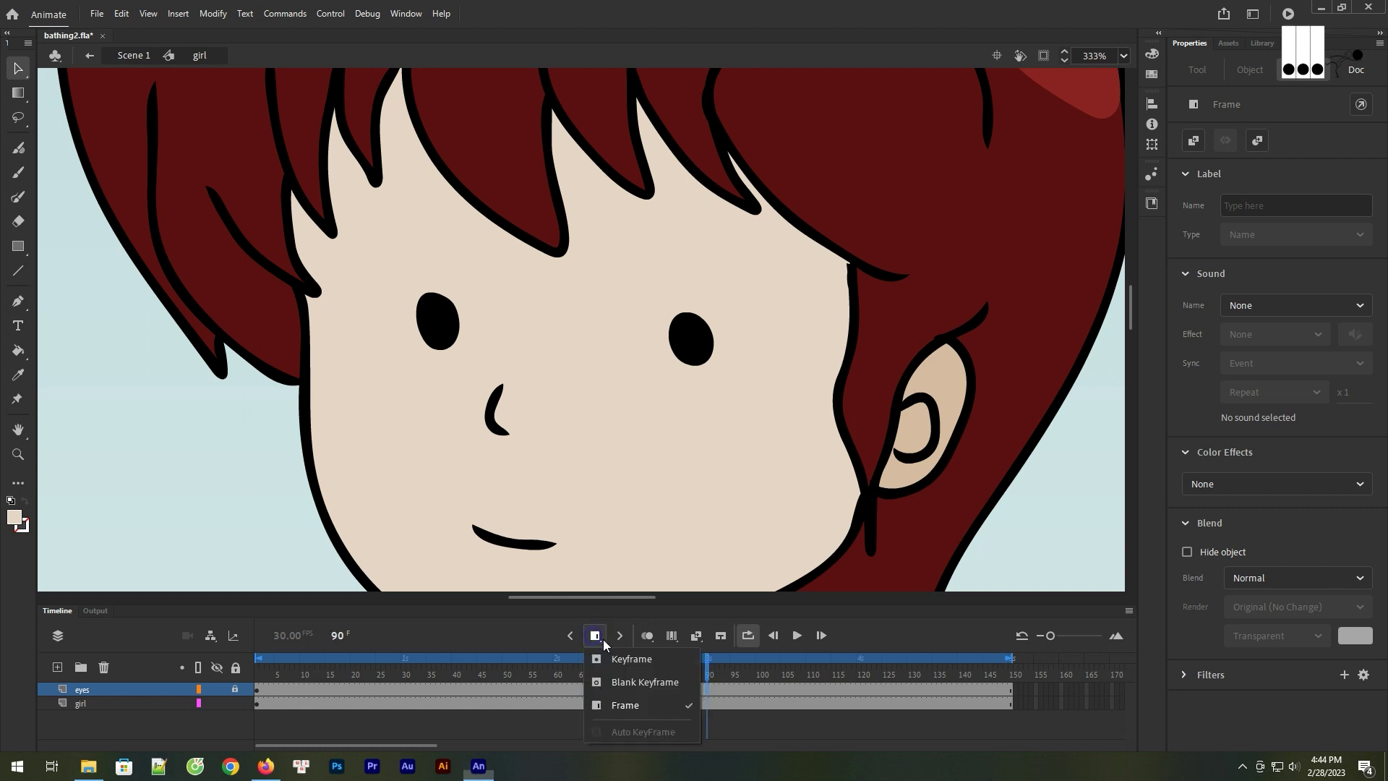
click(617, 660)
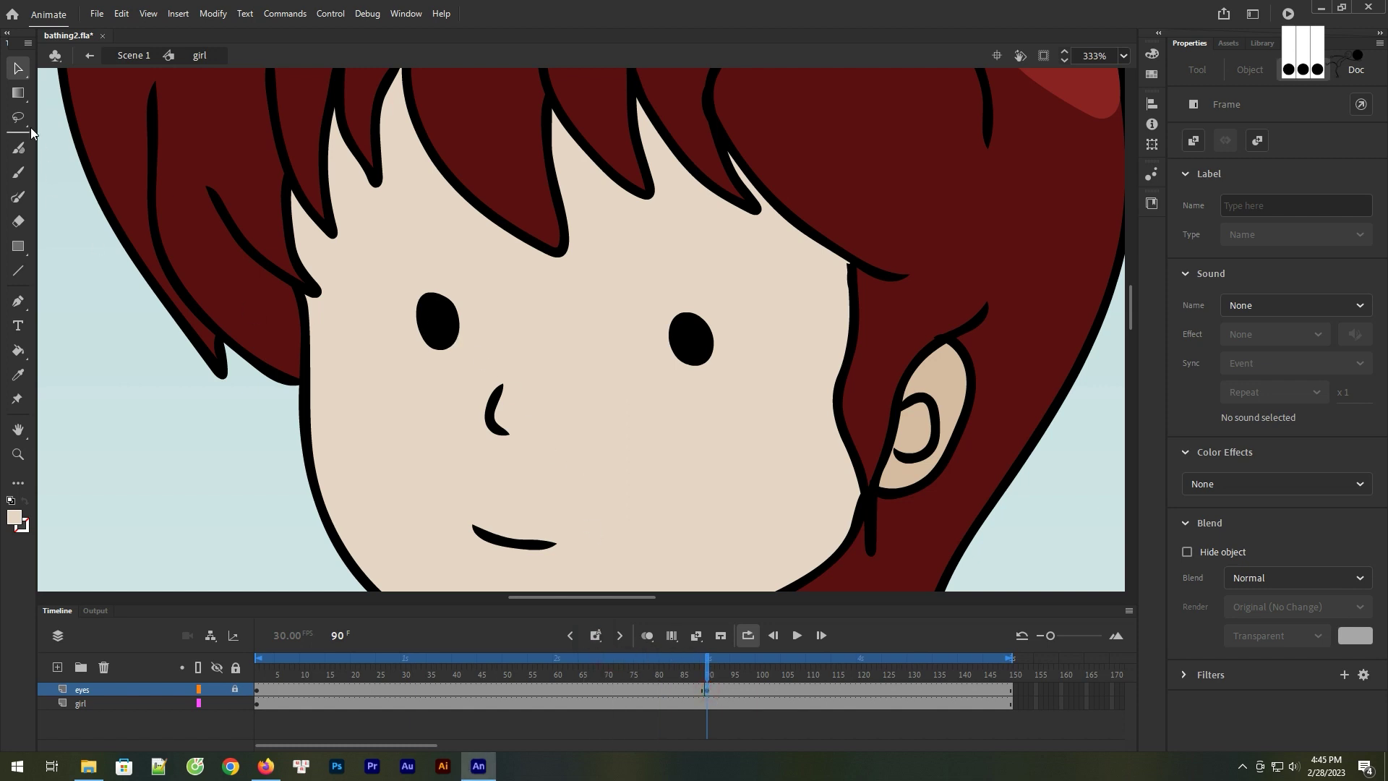
Unlock the eyes layer, lock the girl layer, and select frame 90 of the eyes layer
click(456, 337)
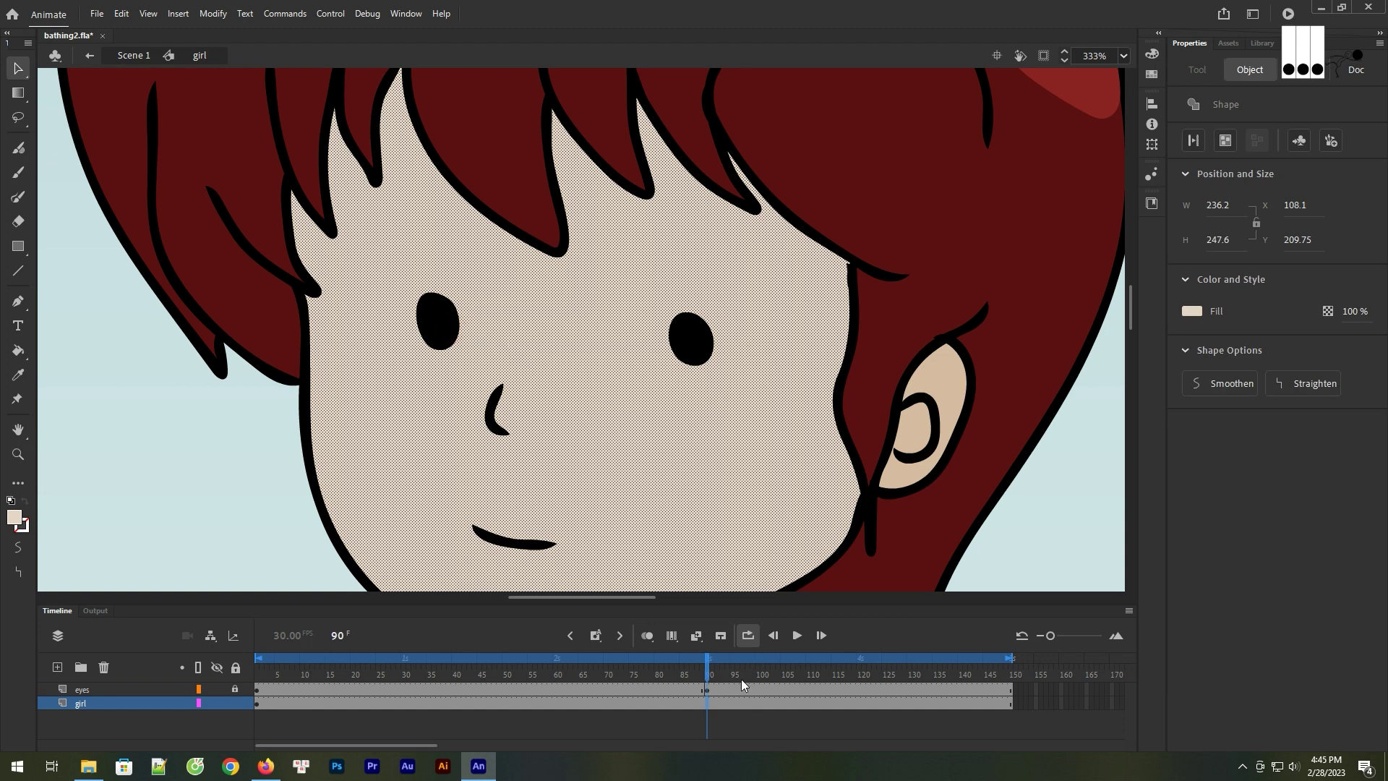
click(708, 691)
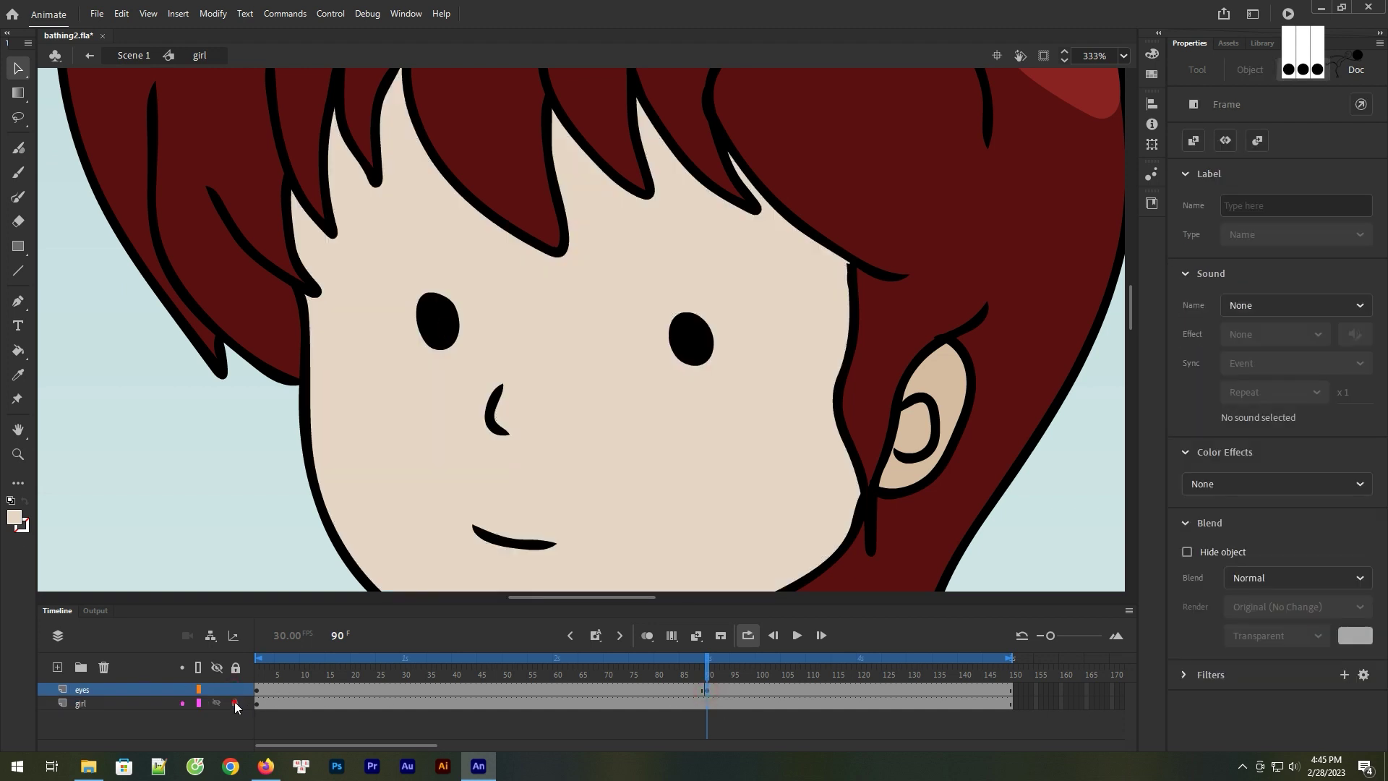
click(708, 691)
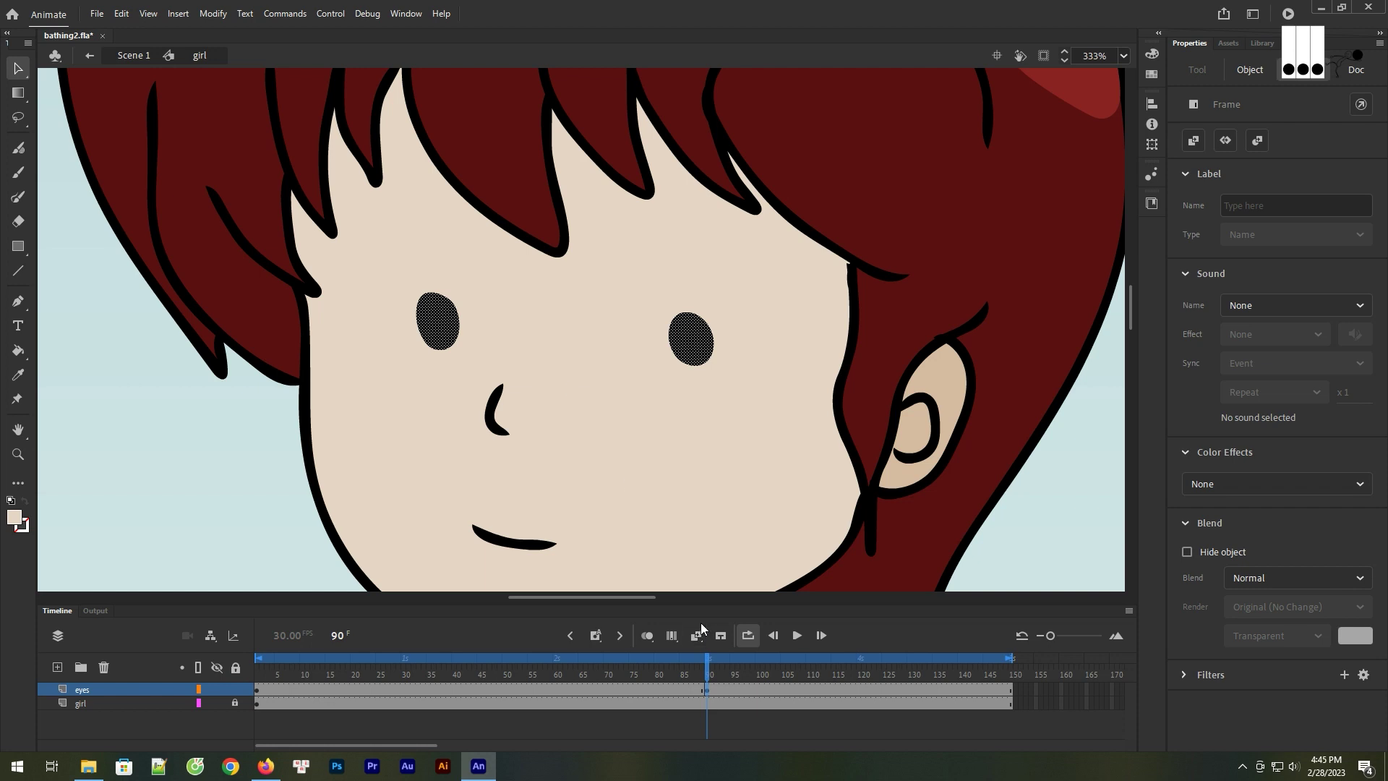
Replace the eyes layer's keyframe at frame 90 with a blank keyframe and turn on onion skinning
right_click(709, 692)
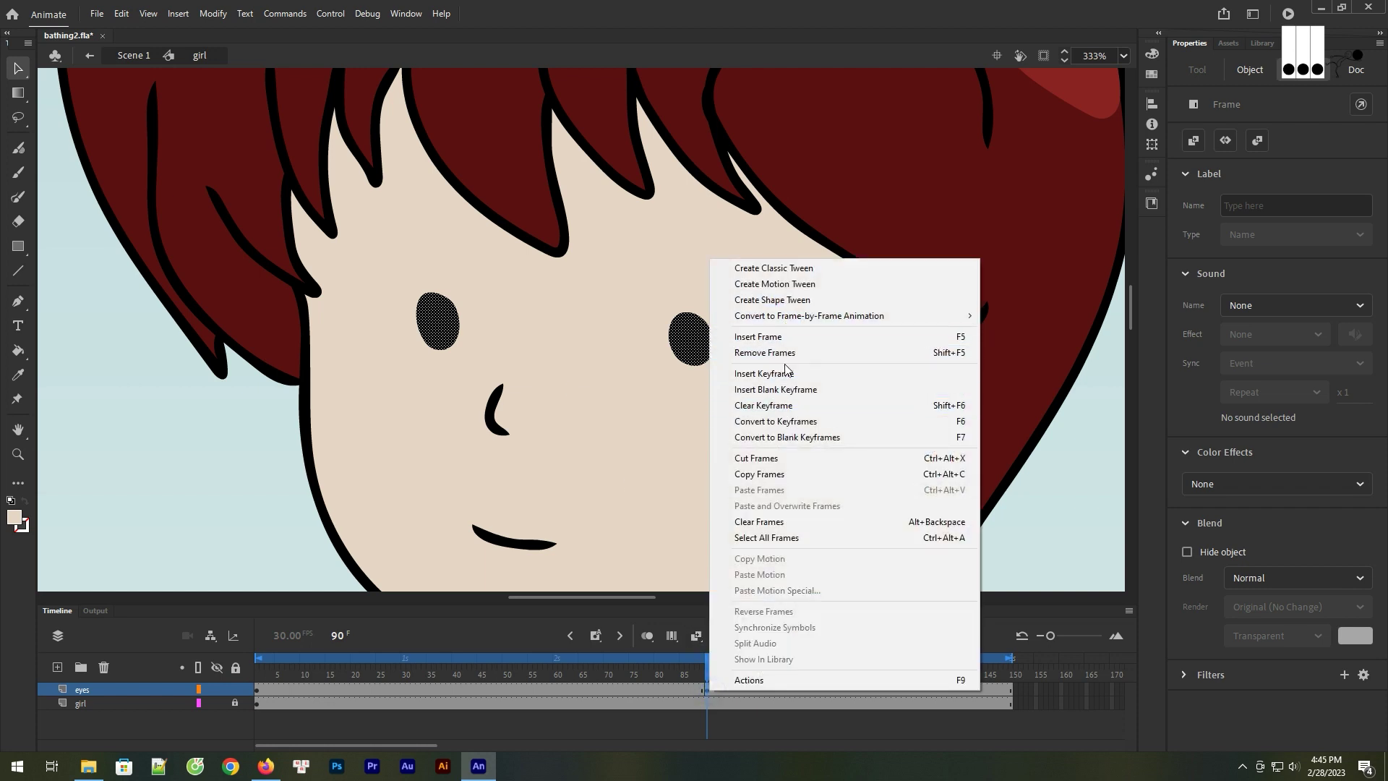
click(763, 404)
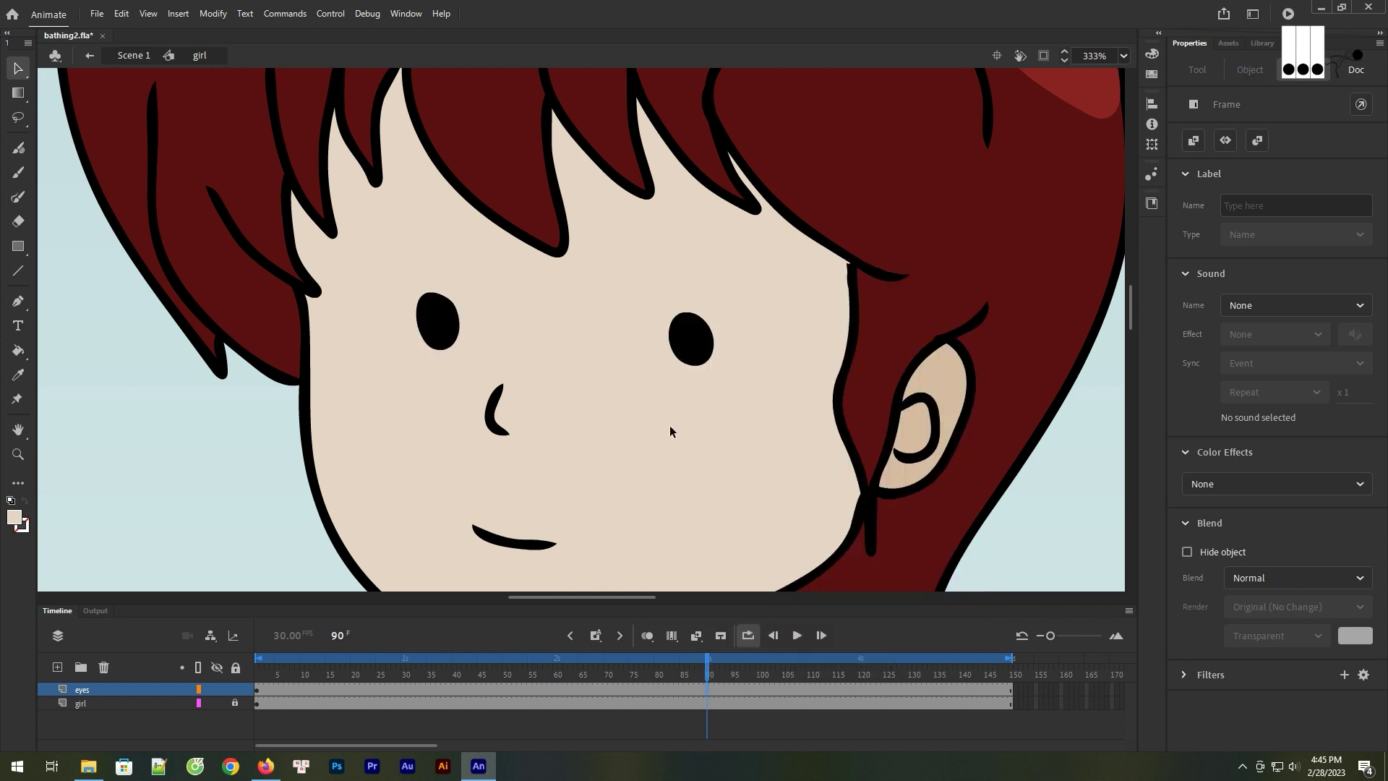
click(708, 691)
click(601, 640)
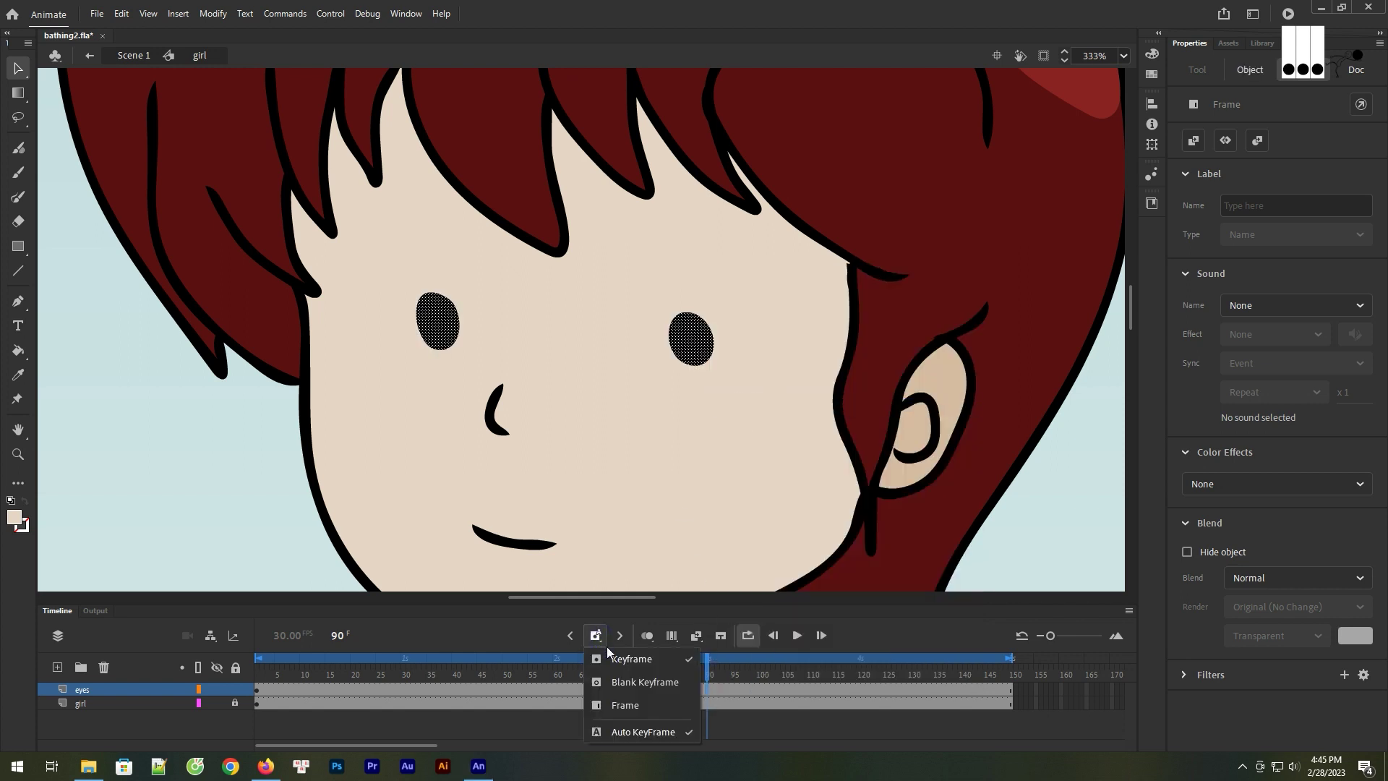
click(620, 683)
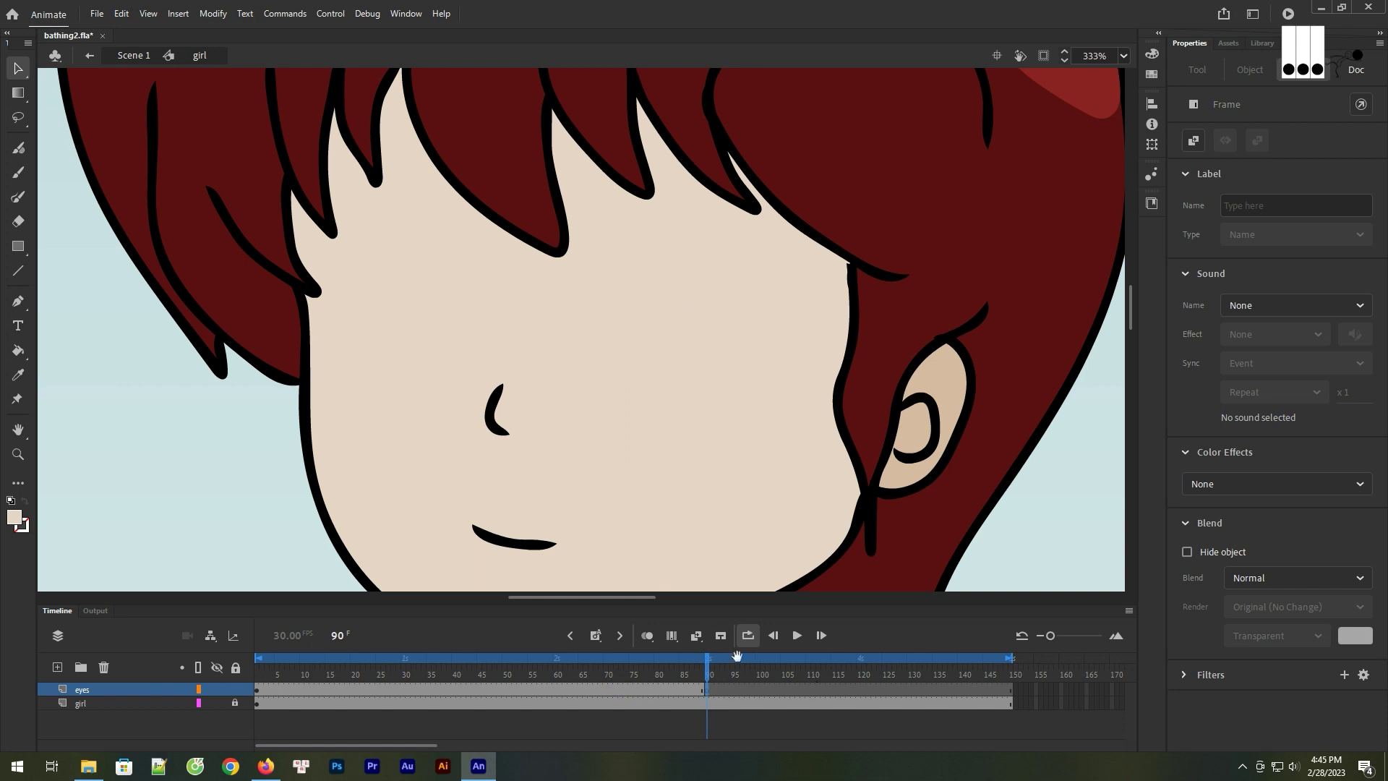
click(647, 636)
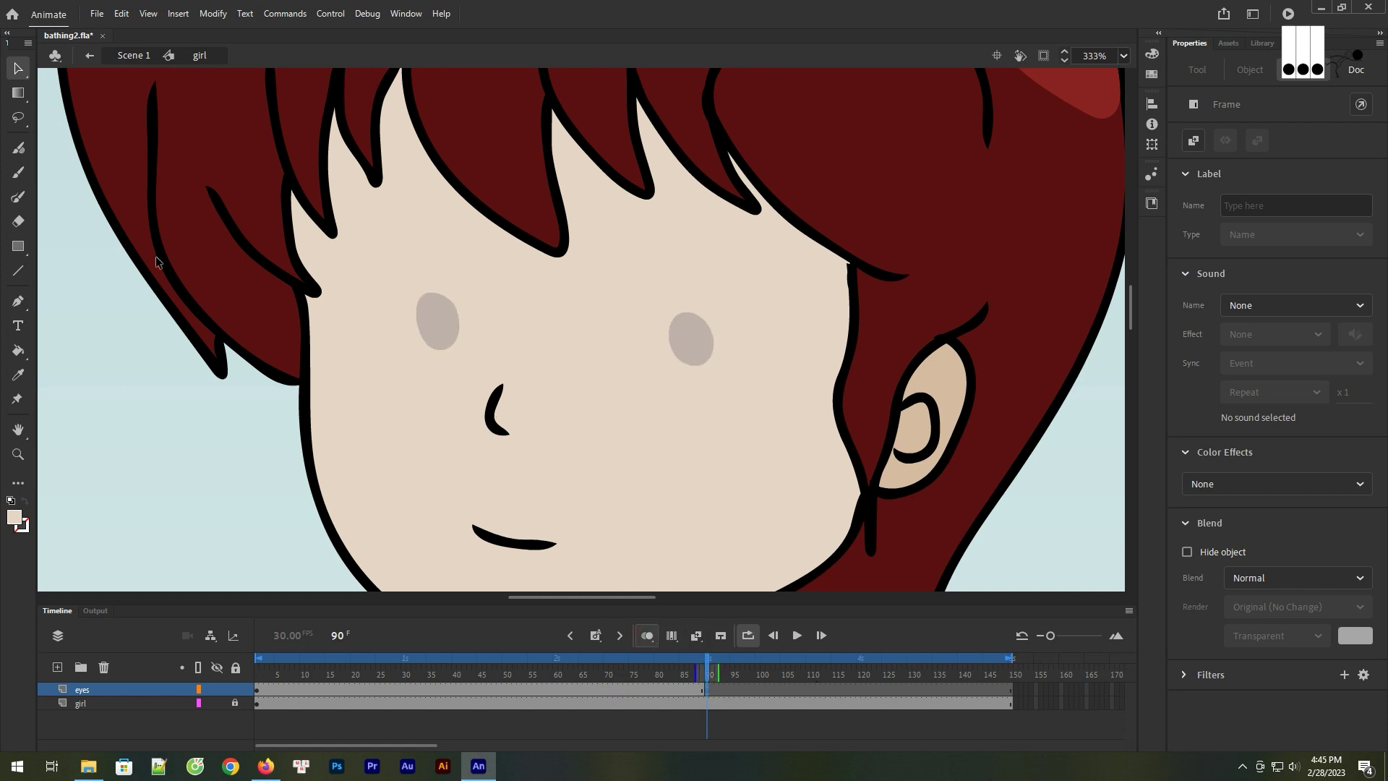
Draw black half-closed eye outlines over the lower part of both ghosted eyes with the Fluid Brush on frame 90
click(18, 147)
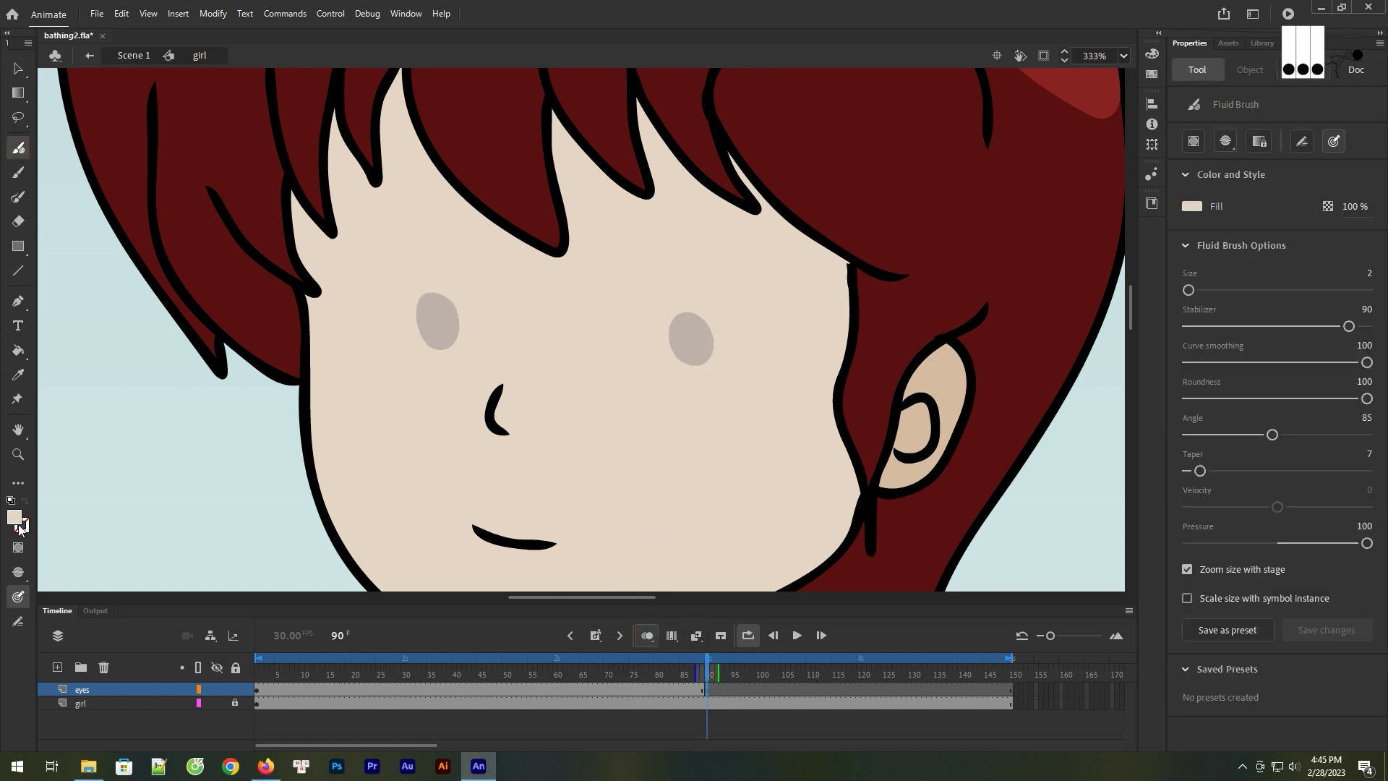
click(19, 523)
click(72, 571)
mouse_move(458, 320)
mouse_down()
mouse_move(427, 313)
mouse_move(440, 310)
mouse_move(418, 323)
mouse_move(432, 347)
mouse_move(460, 331)
mouse_move(448, 312)
mouse_move(423, 334)
mouse_move(450, 349)
mouse_move(462, 321)
mouse_move(438, 315)
mouse_move(427, 344)
mouse_move(442, 349)
mouse_up()
key(ctrl+z)
key(ctrl+z)
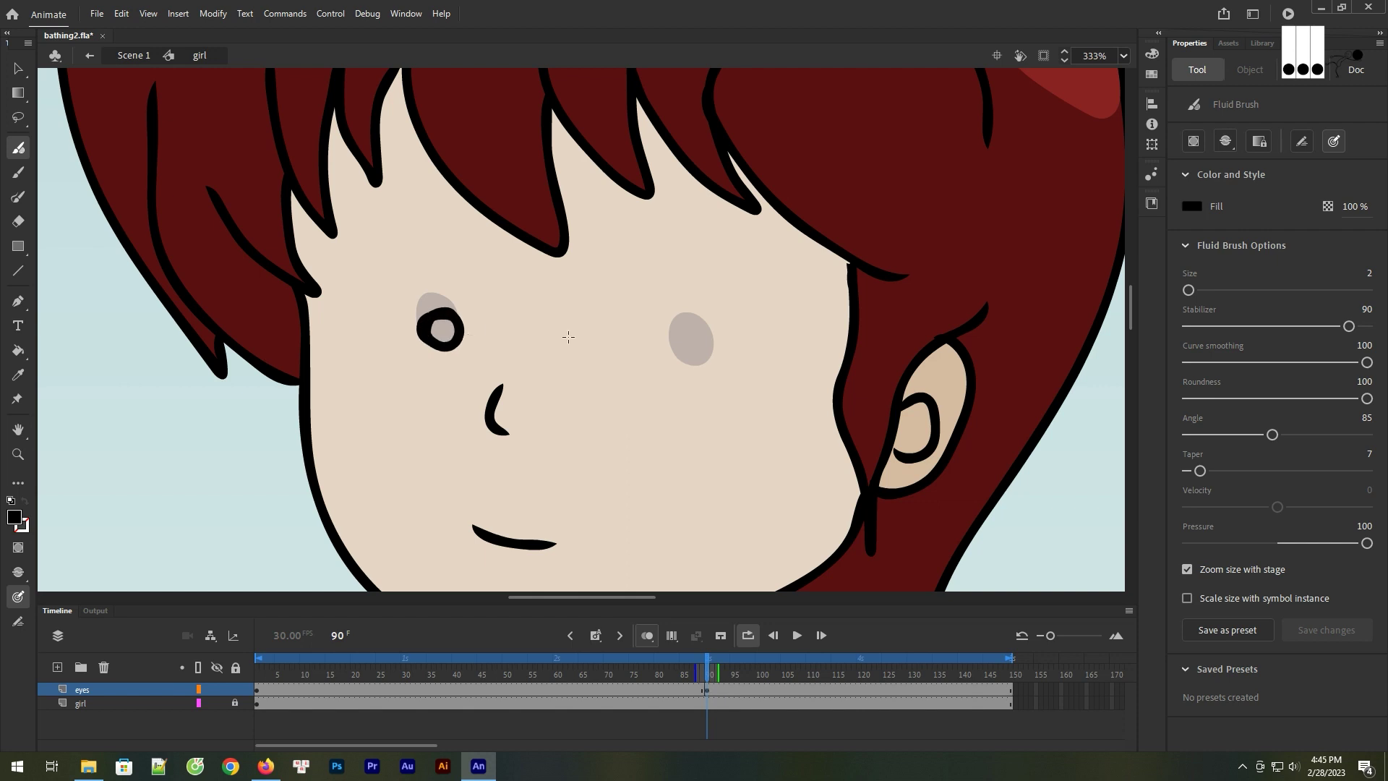
mouse_move(706, 326)
mouse_down()
mouse_move(675, 330)
mouse_move(708, 331)
mouse_move(672, 336)
mouse_move(673, 354)
mouse_move(708, 359)
mouse_move(680, 331)
mouse_up()
key(ctrl+z)
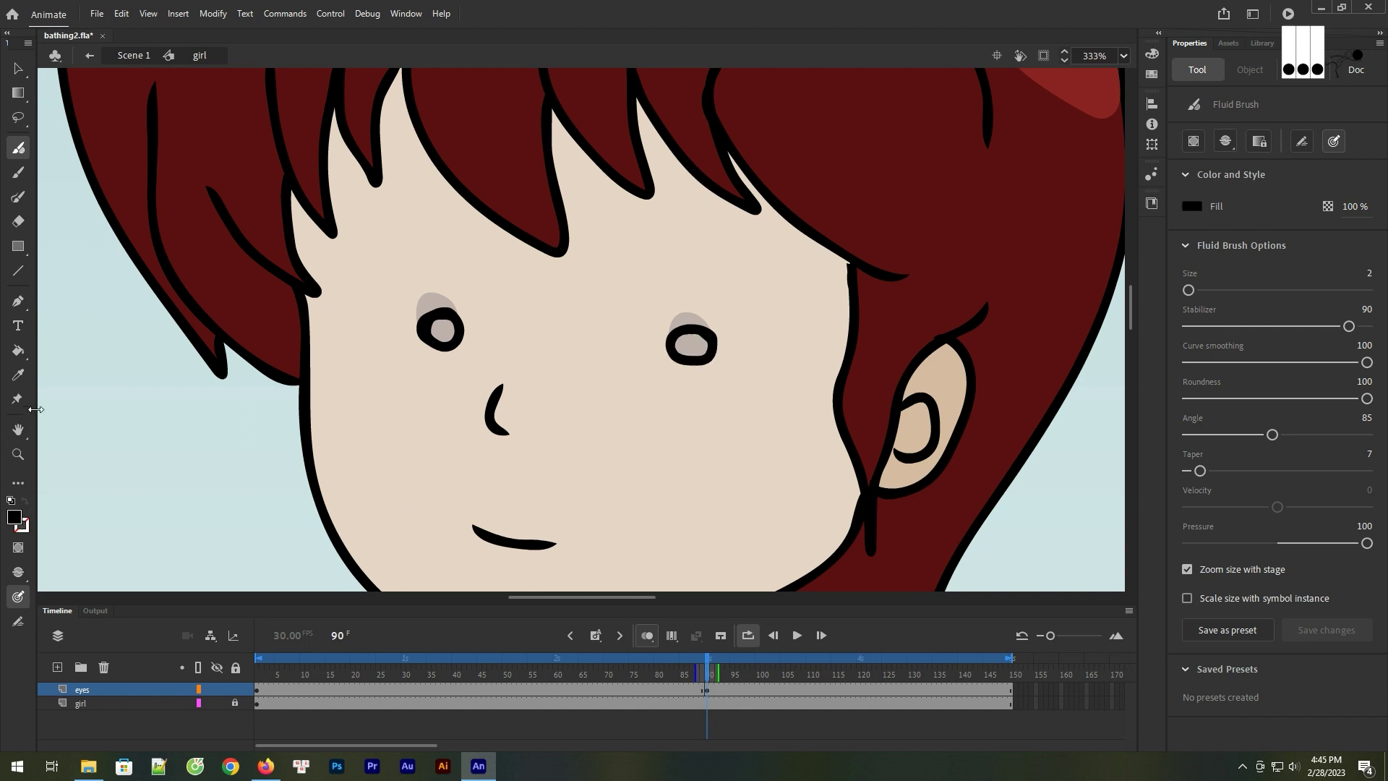
Fill the inside of both half-closed eye outlines on frame 90 with black
click(18, 352)
click(441, 330)
click(689, 345)
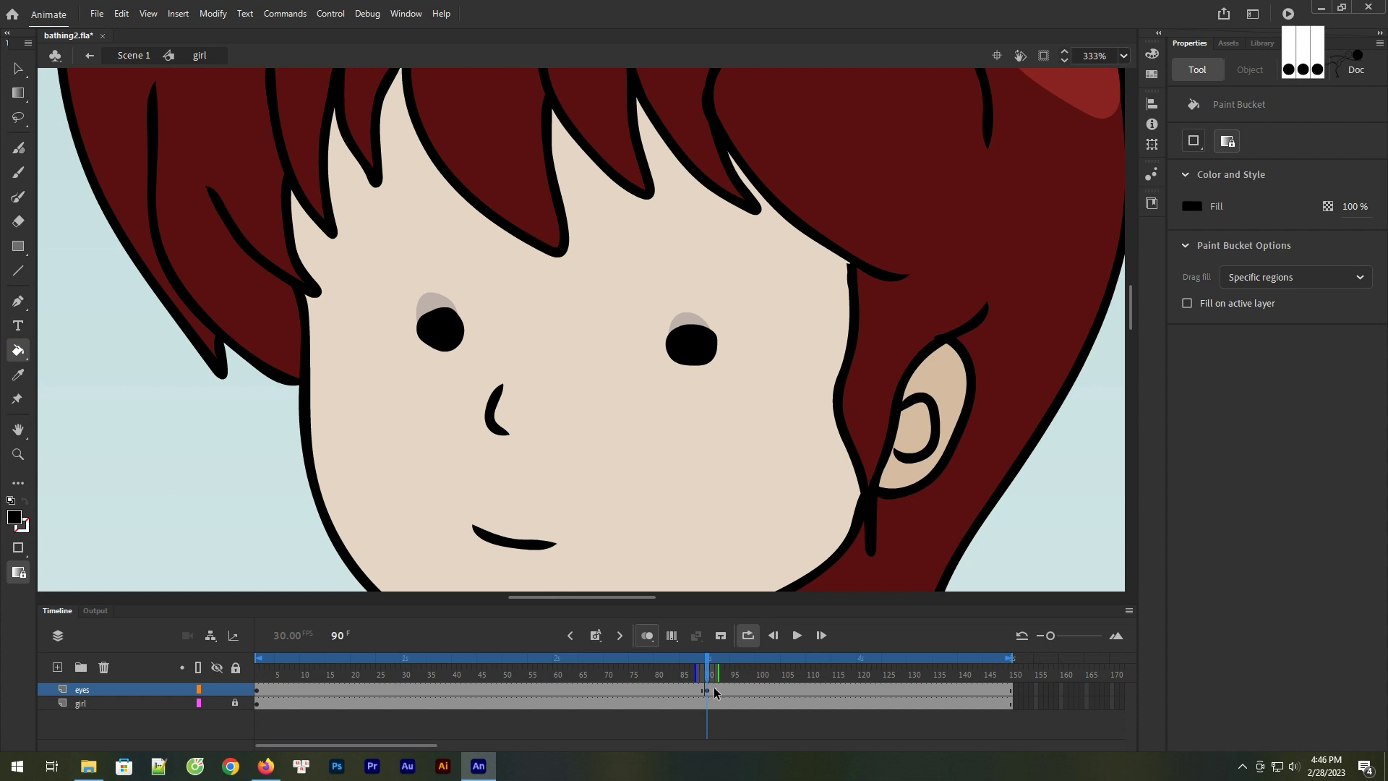
Insert a blank keyframe at frame 92 of the eyes layer and brush two downward-curved closed-eye lines over the ghosted eyes
click(718, 688)
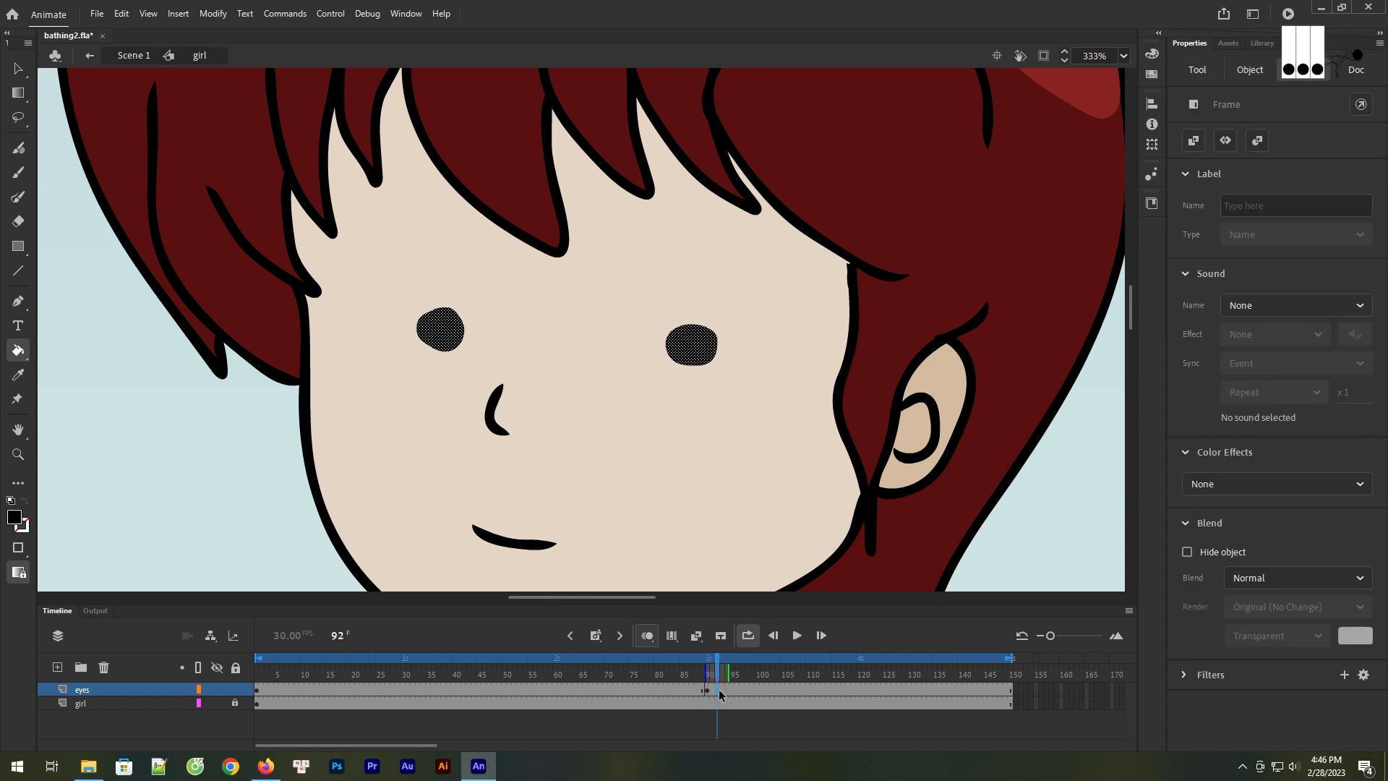
click(596, 634)
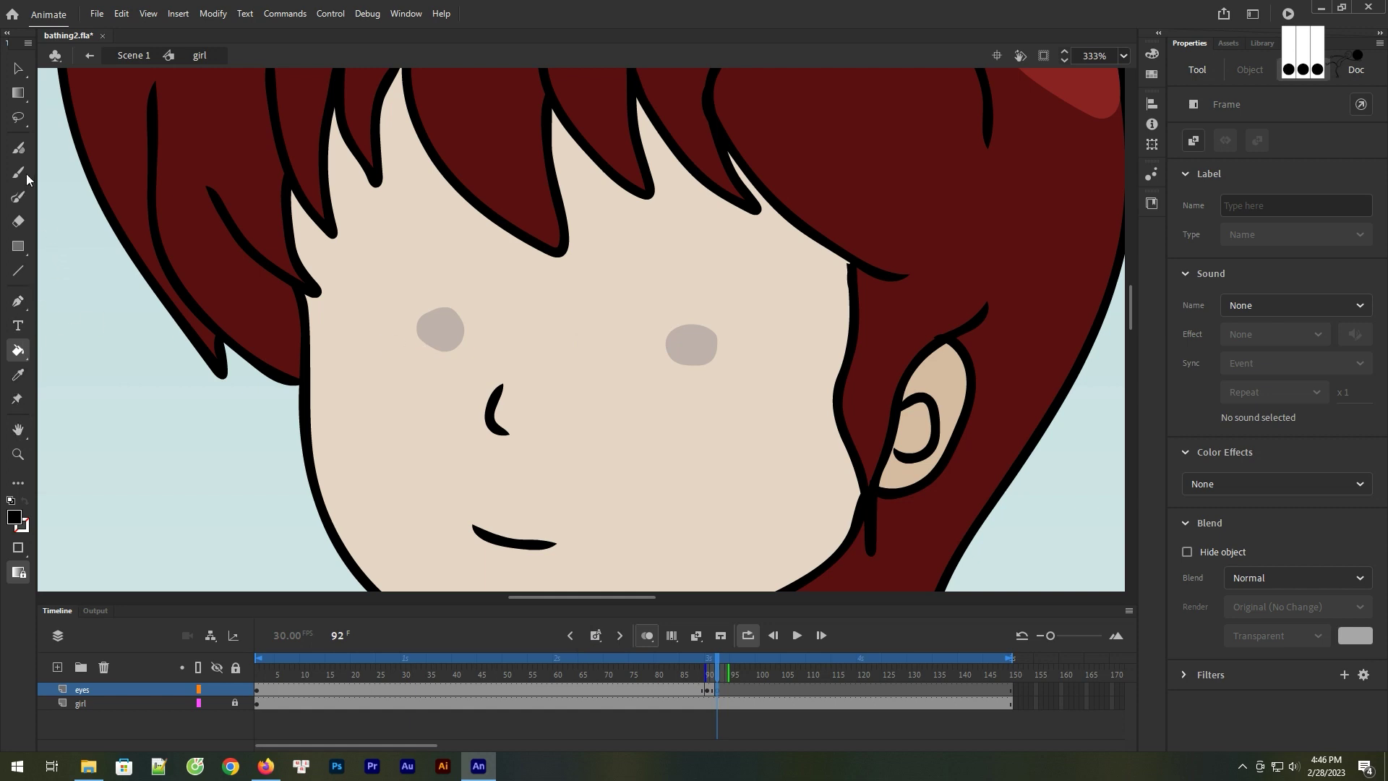
click(18, 148)
drag(415, 322, 470, 333)
mouse_move(668, 342)
mouse_down()
mouse_move(715, 353)
mouse_move(697, 357)
mouse_move(716, 347)
mouse_up()
key(ctrl+z)
key(ctrl+z)
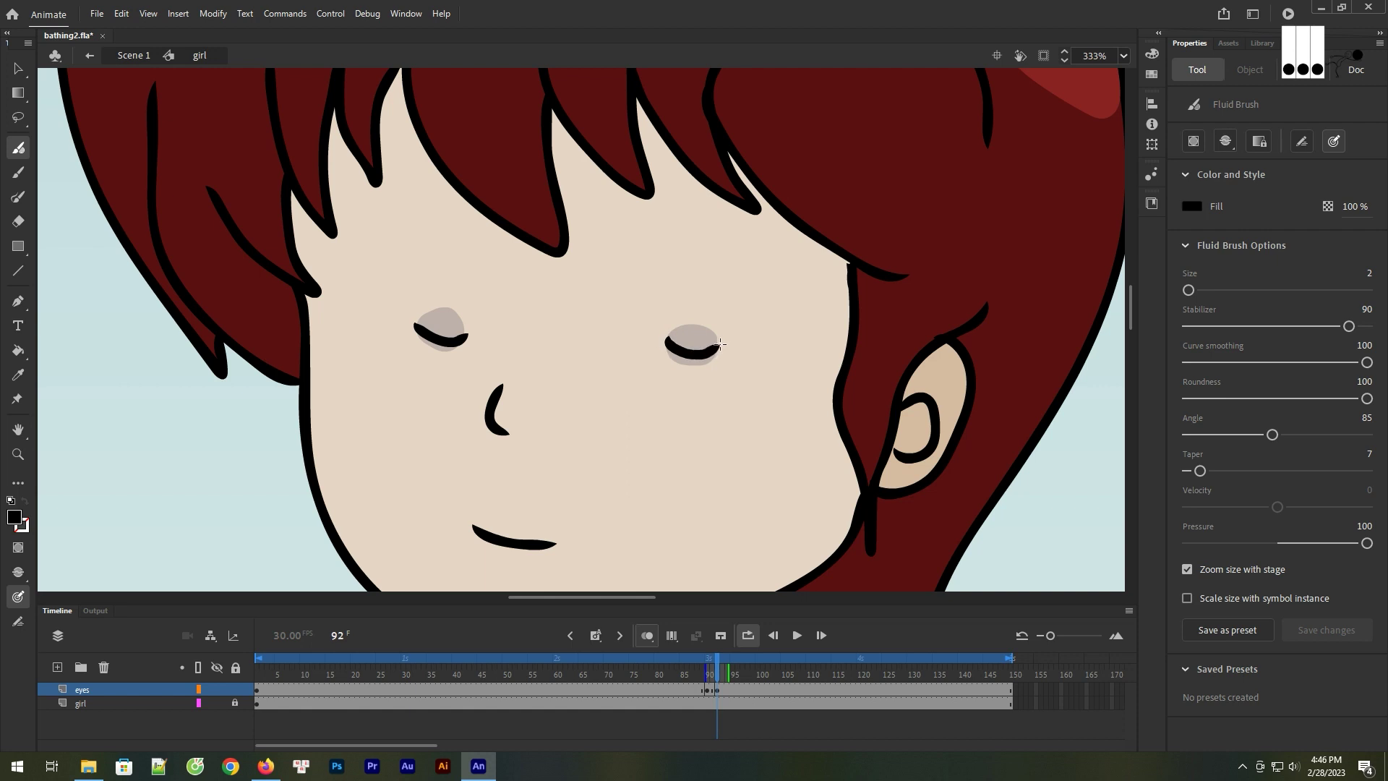
Copy the half-closed eyes from frame 90 to frame 94 and the open eyes from frame 1 to frame 96
click(708, 691)
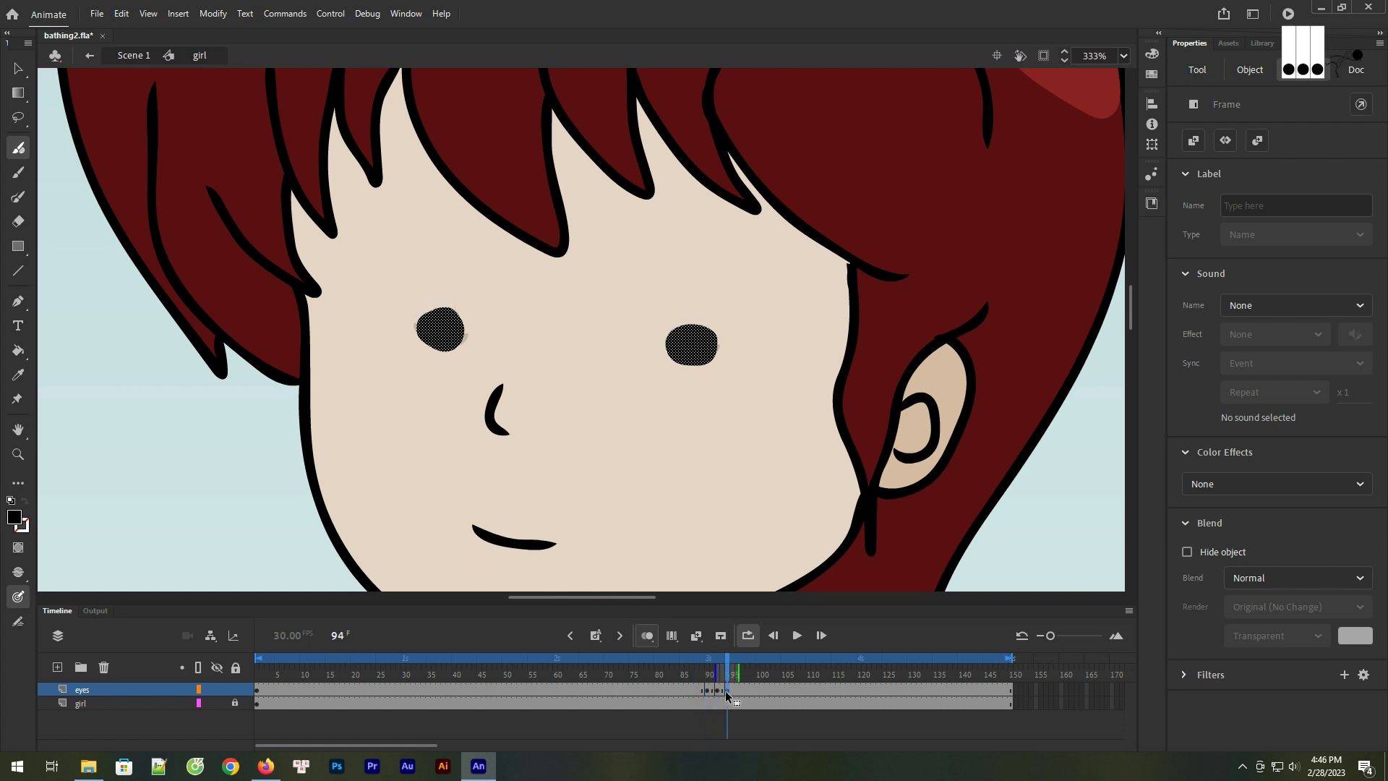
click(257, 693)
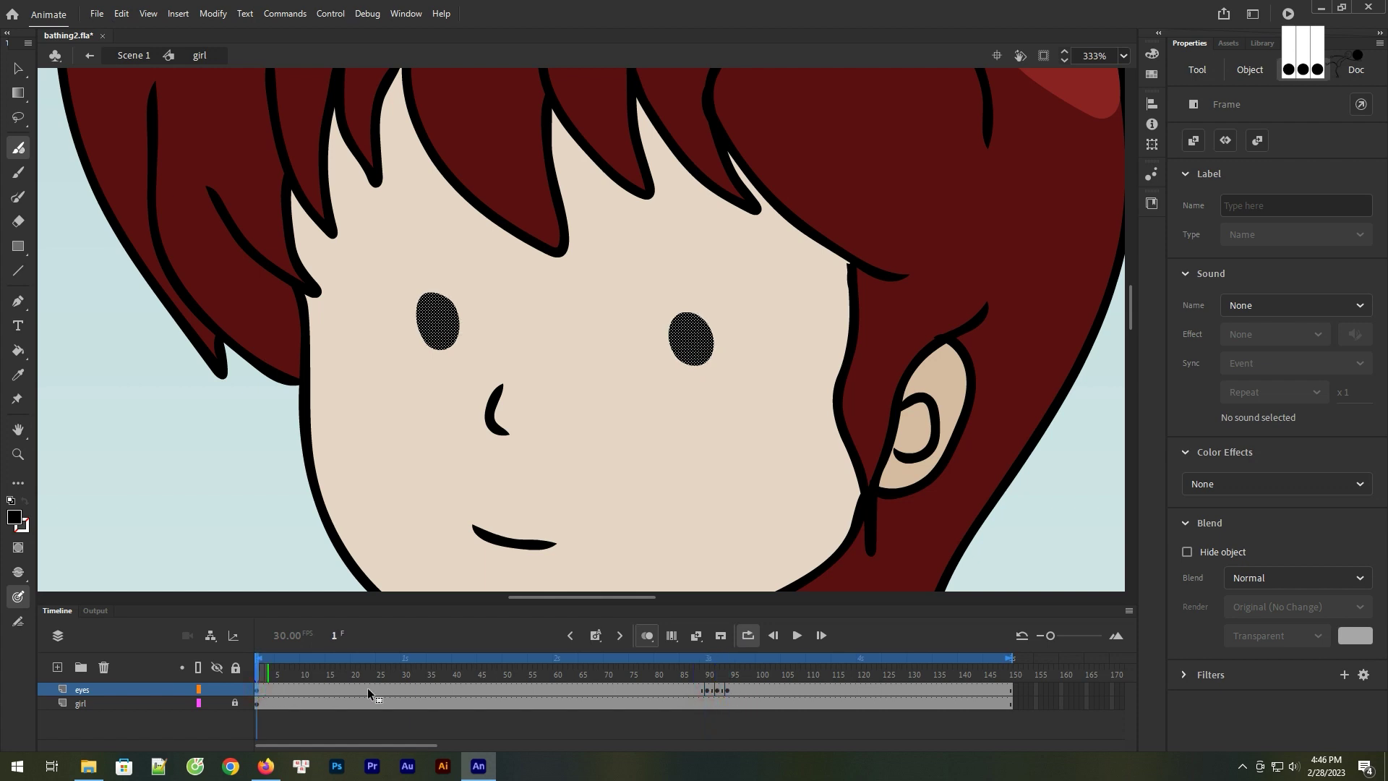
click(739, 689)
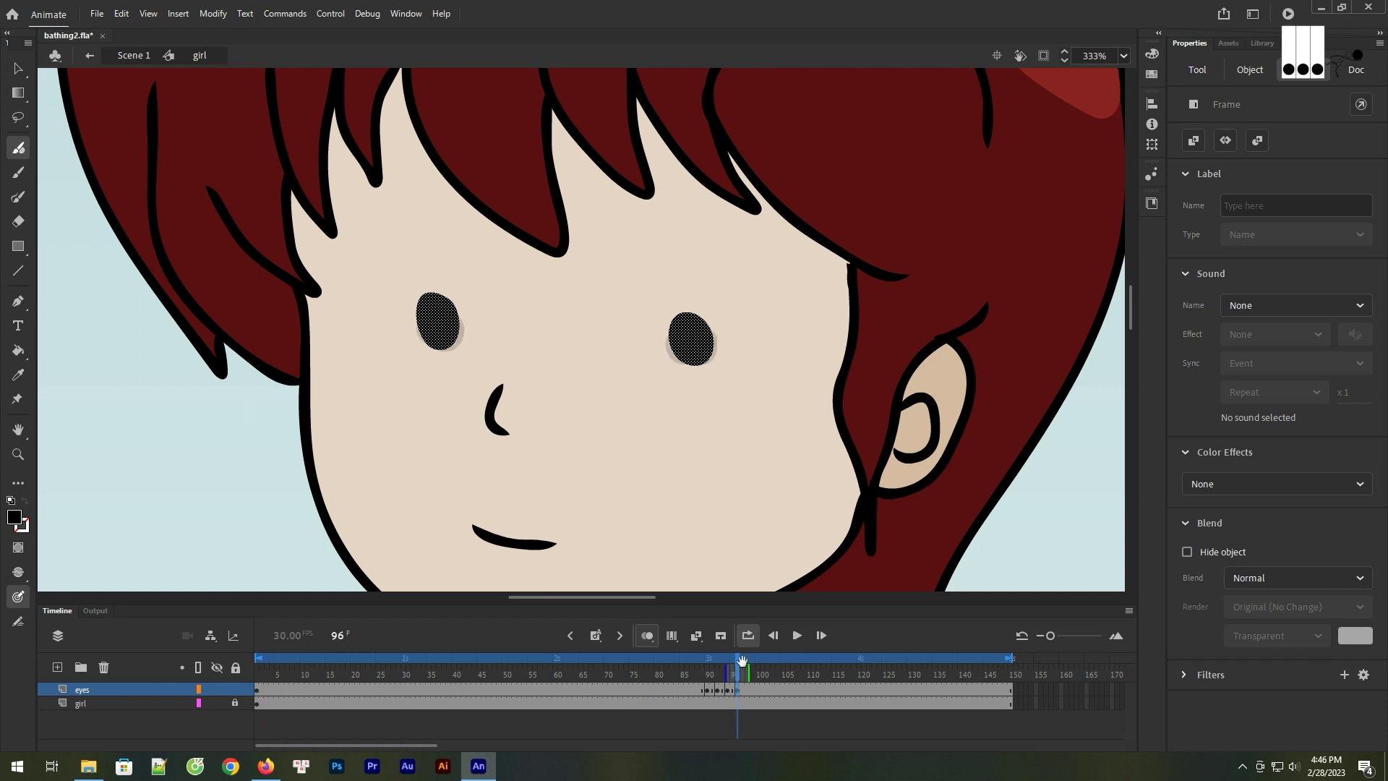
Turn off onion skinning and play back the blink inside the girl symbol
click(655, 637)
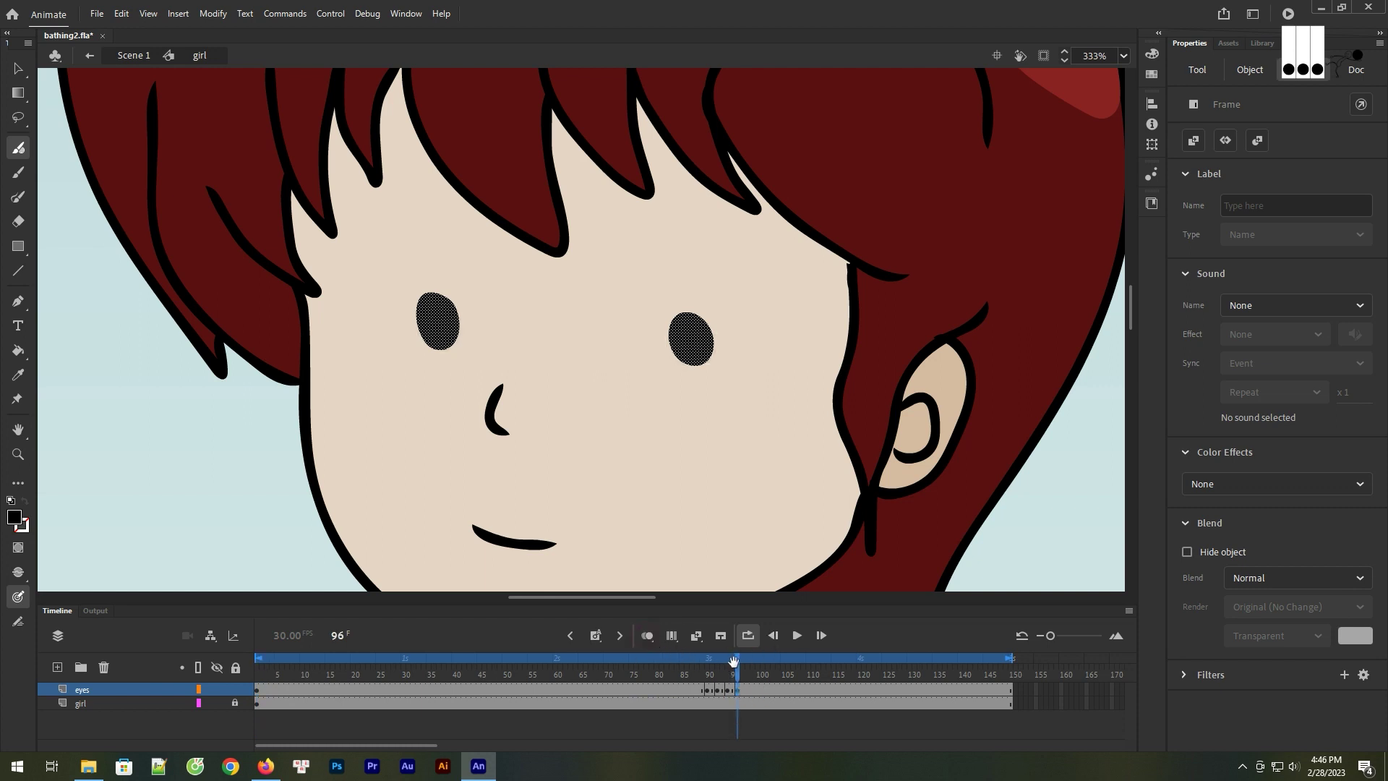
drag(739, 666, 698, 678)
click(797, 636)
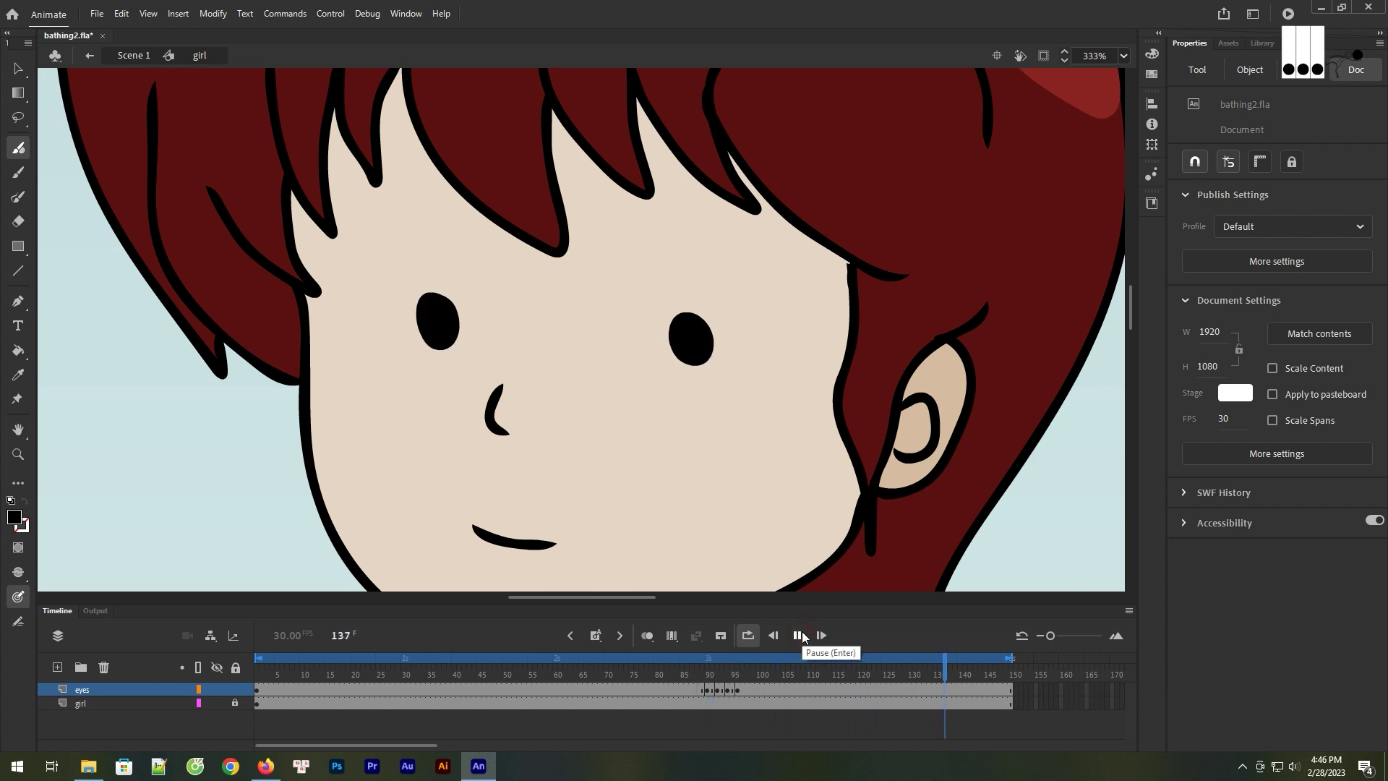
click(798, 636)
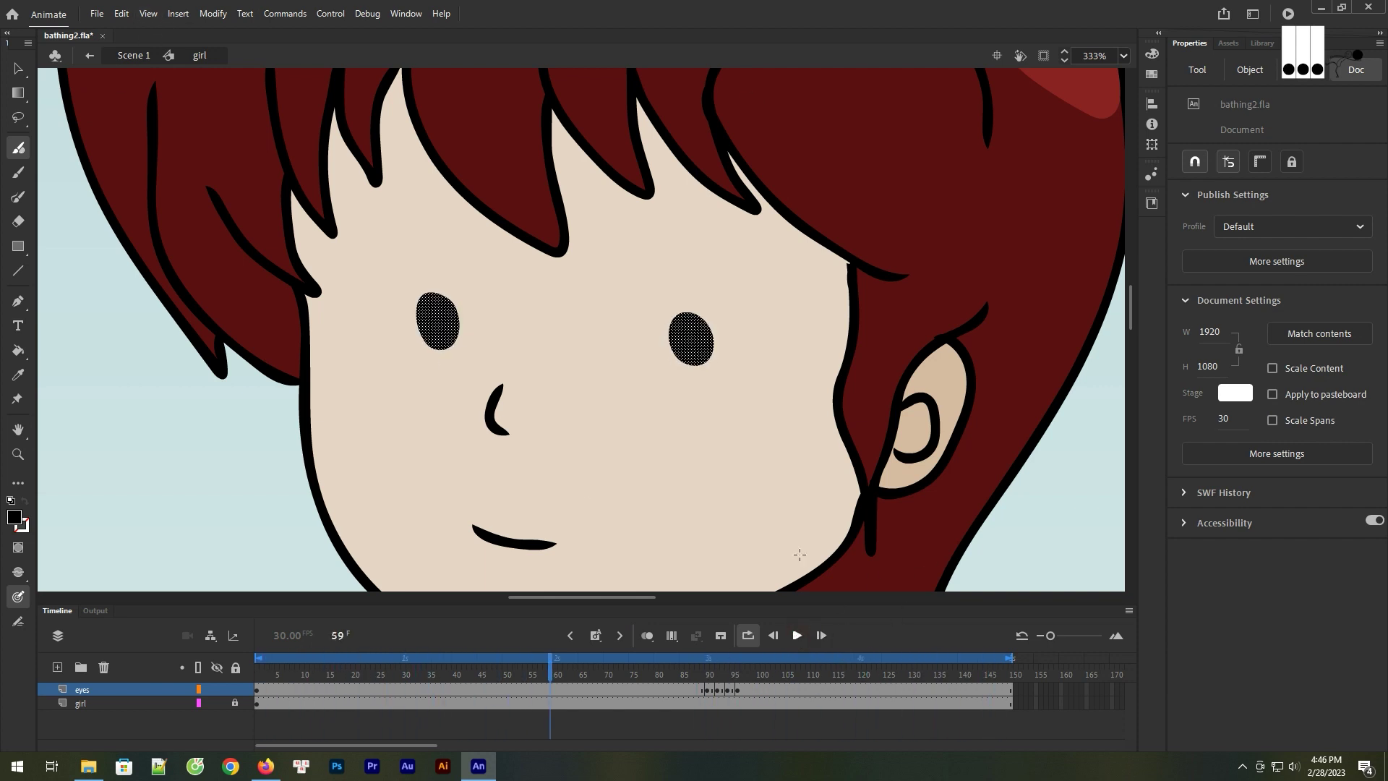
Return to Scene 1 and extend the main timeline's loop range to frame 150
click(128, 57)
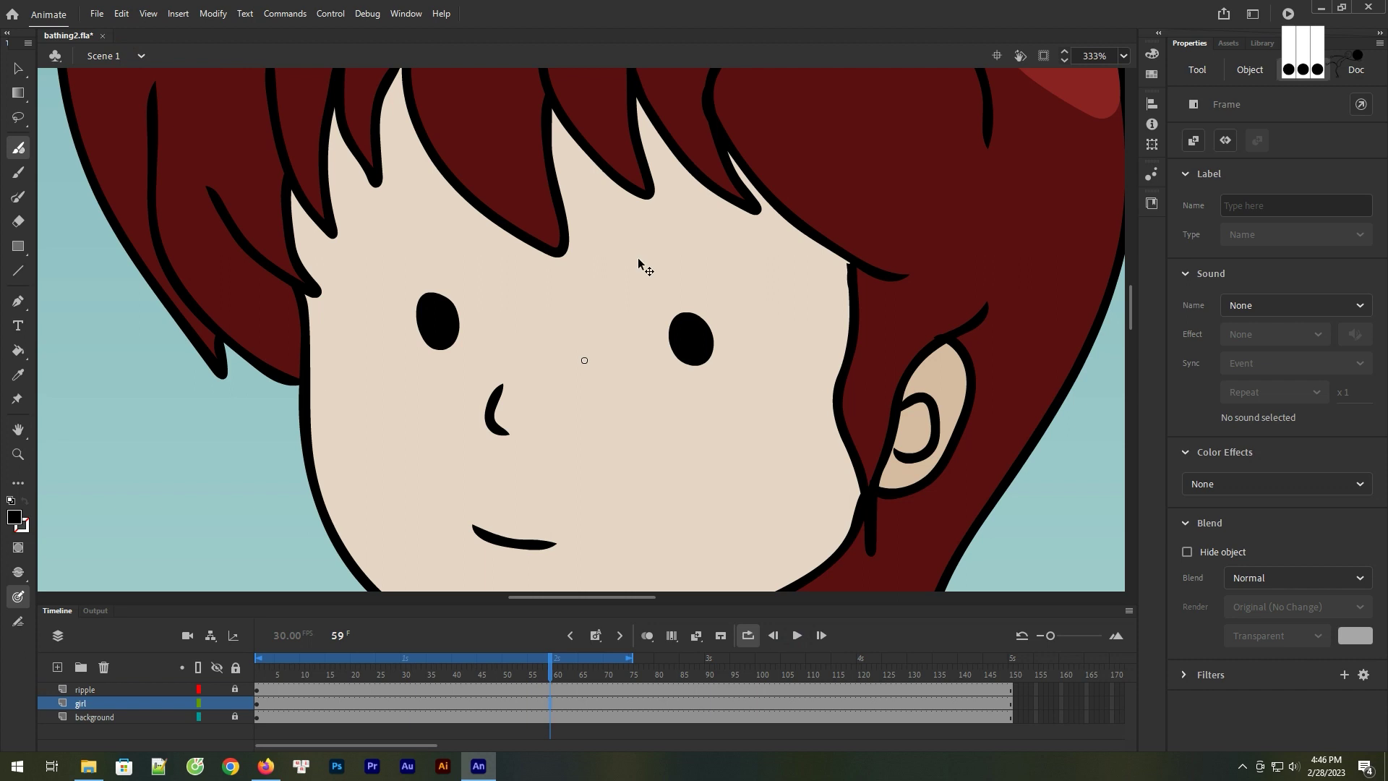
key(ctrl+minus)
key(ctrl+minus)
click(20, 74)
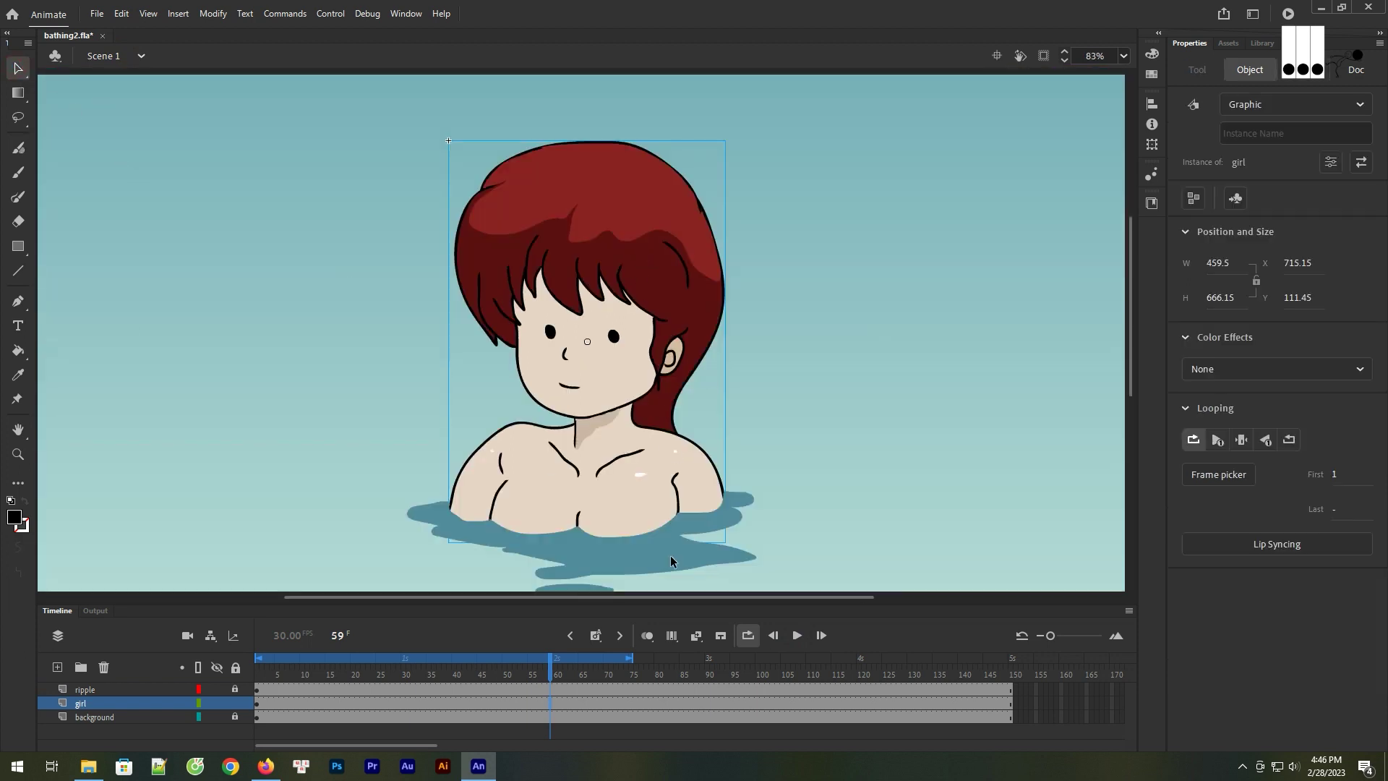
drag(633, 661, 1010, 659)
Play the Scene 1 animation with the girl framed in view and test the movie to review the blink and ripples
click(797, 634)
click(944, 516)
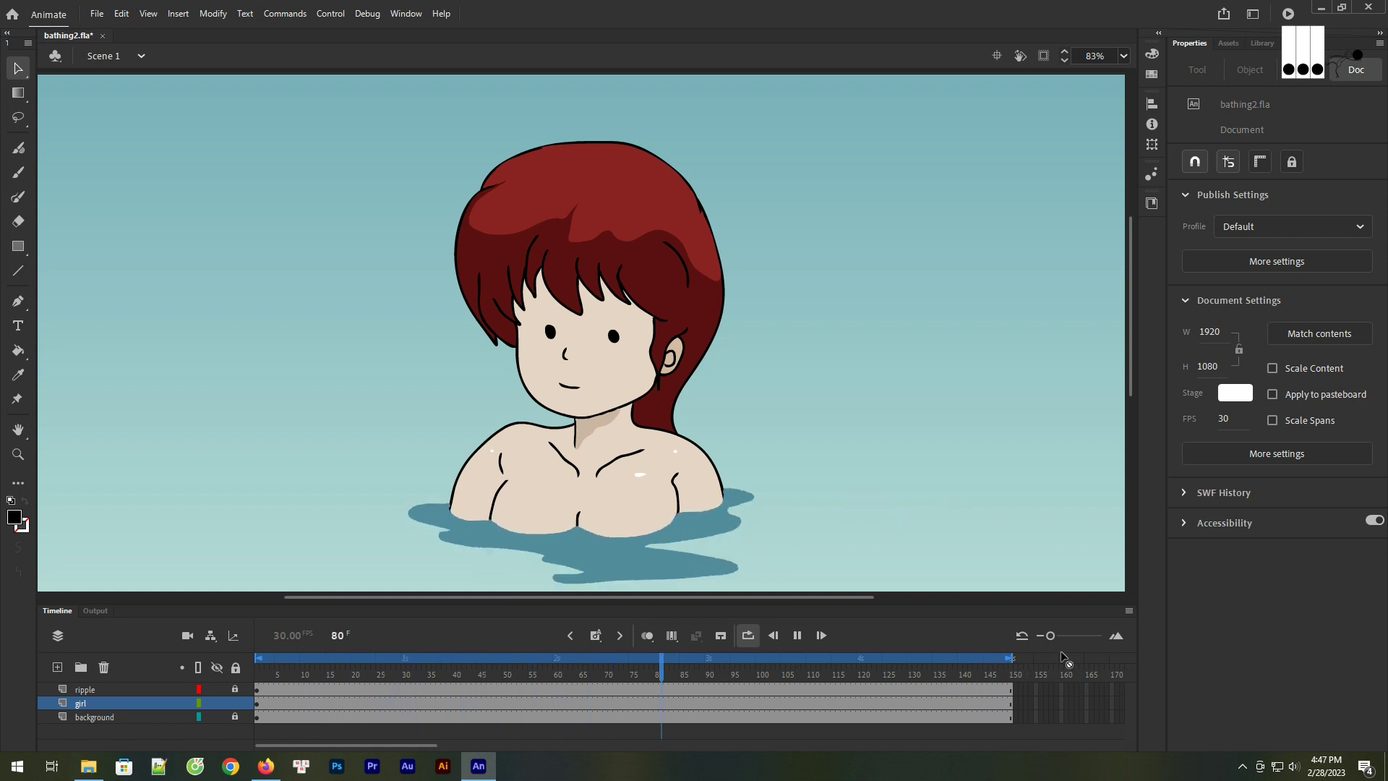
click(797, 635)
drag(807, 474, 800, 443)
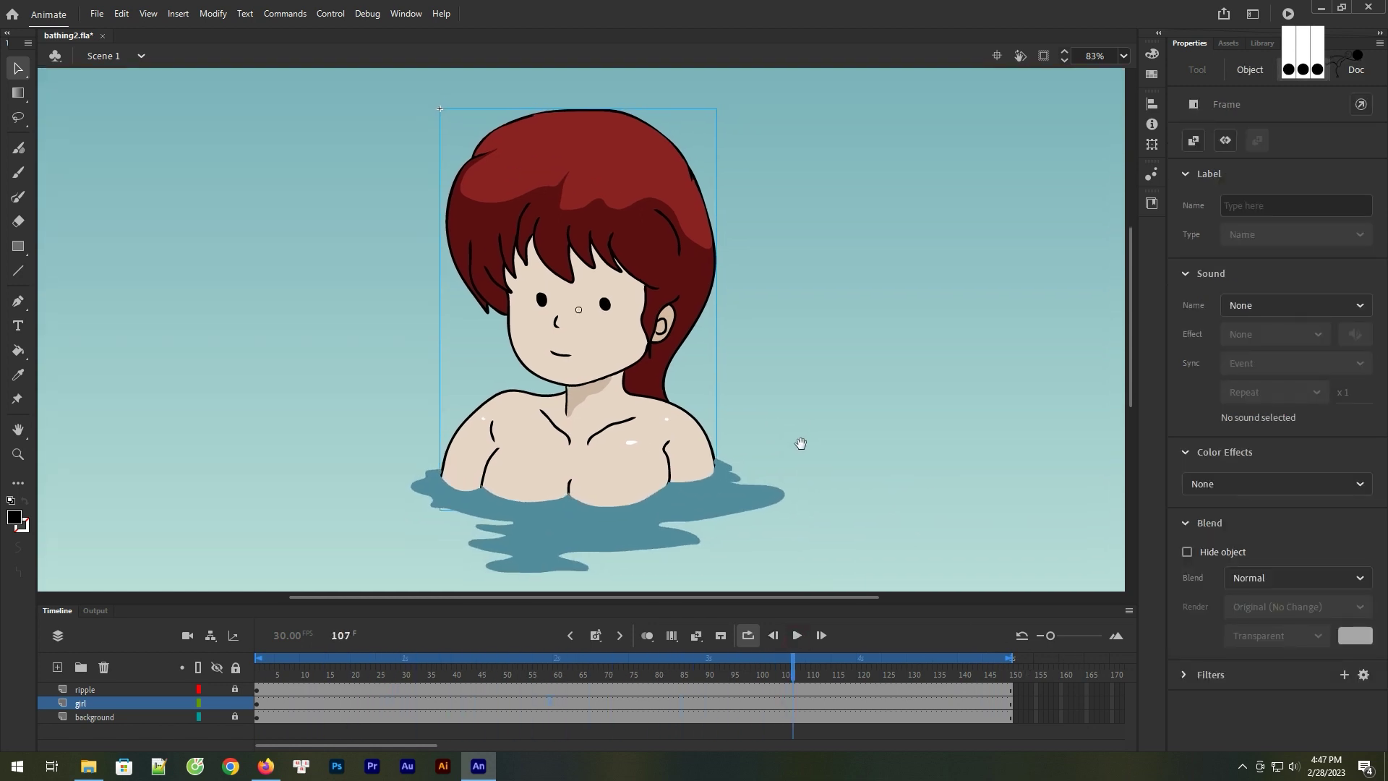
key(ctrl+minus)
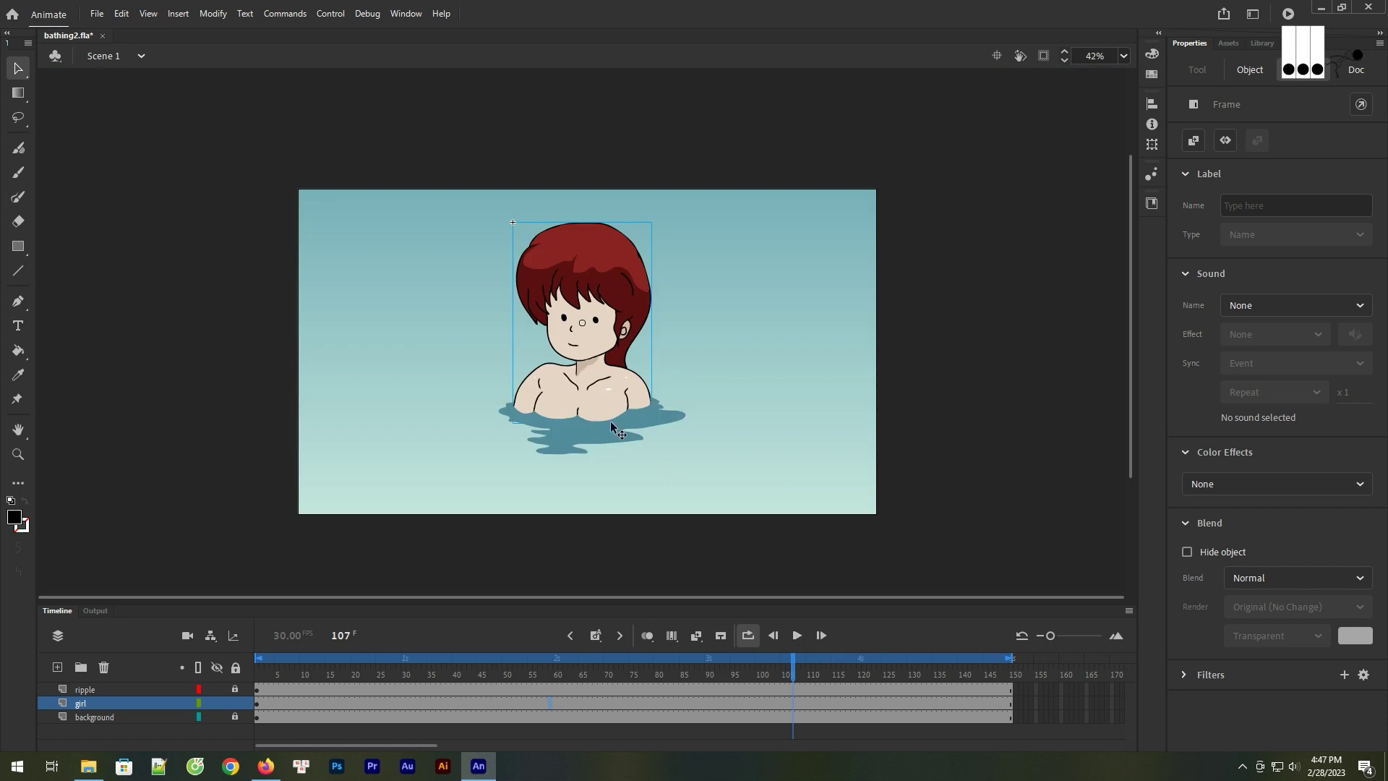
key(z)
drag(438, 180, 806, 513)
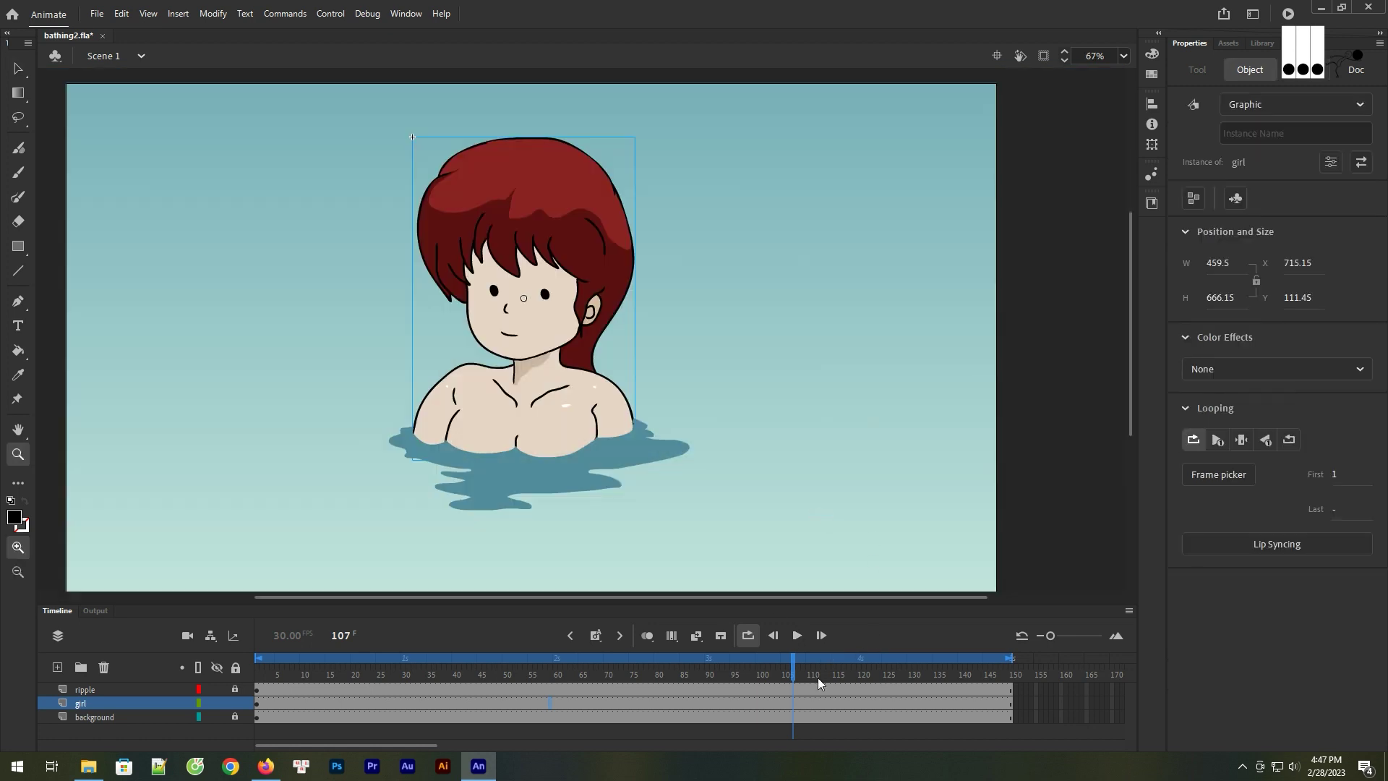
click(796, 635)
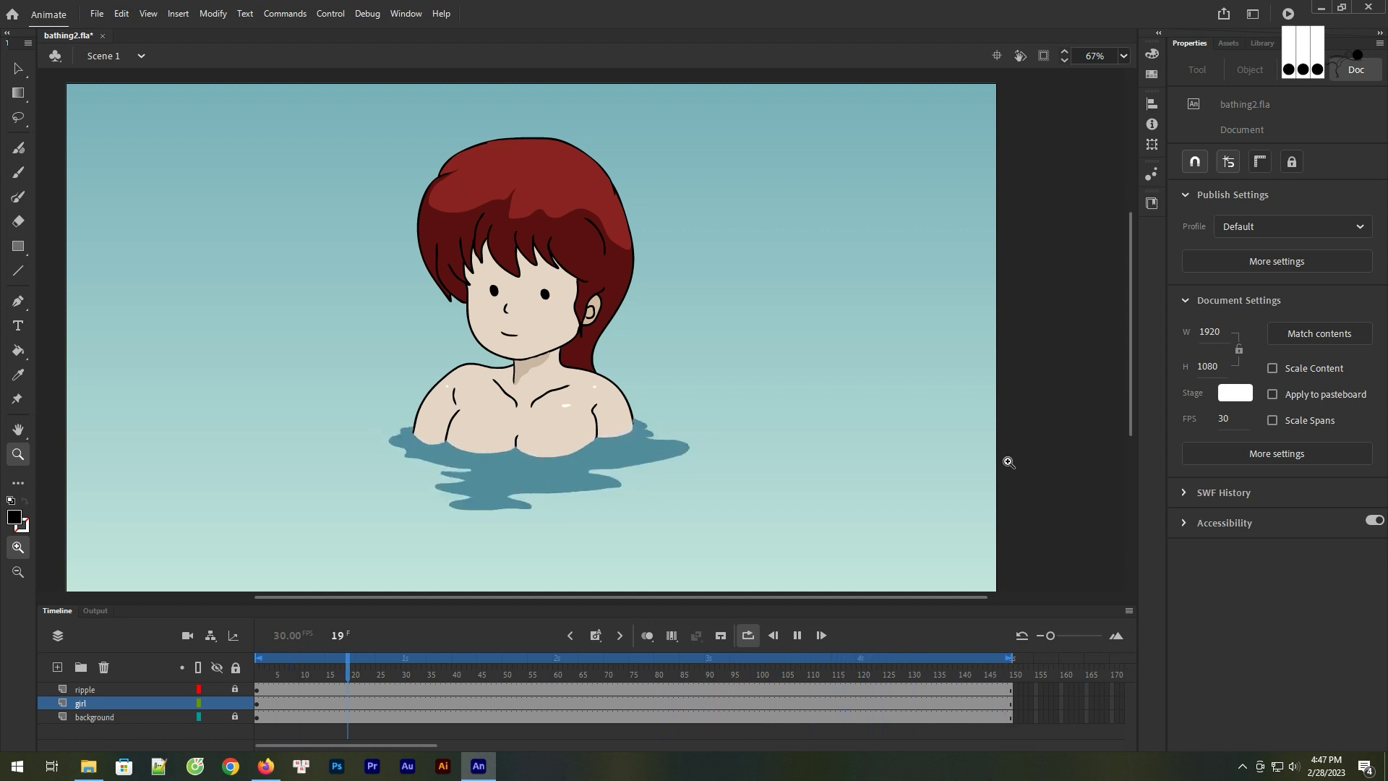
click(797, 635)
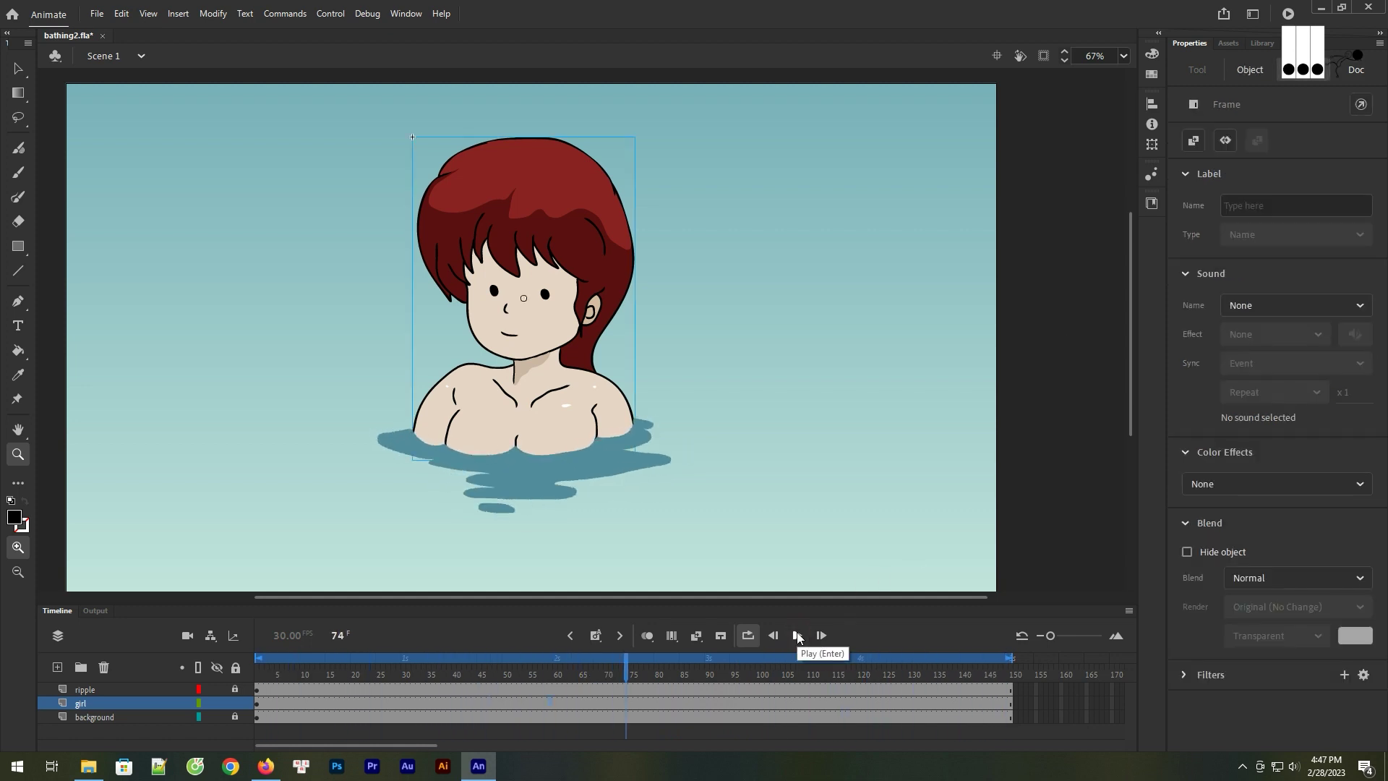
key(ctrl+Return)
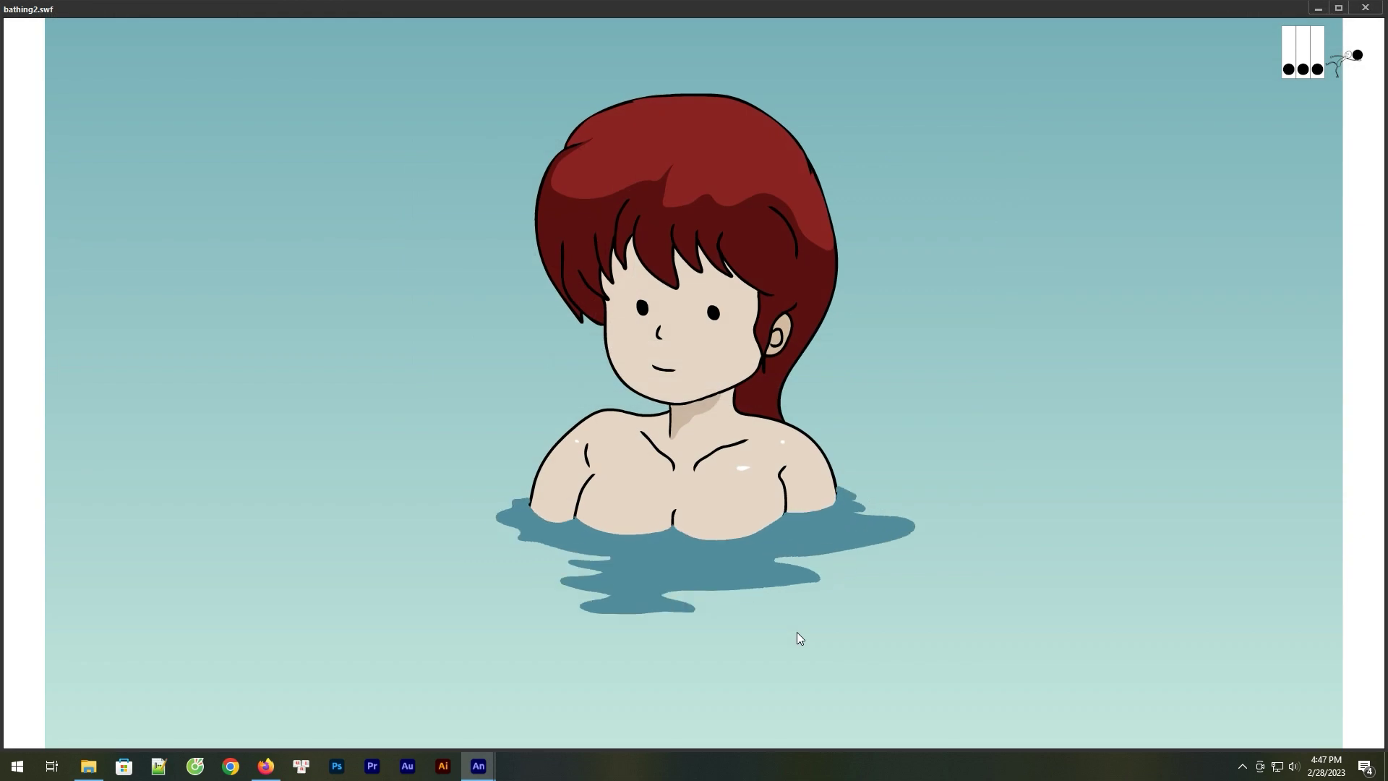